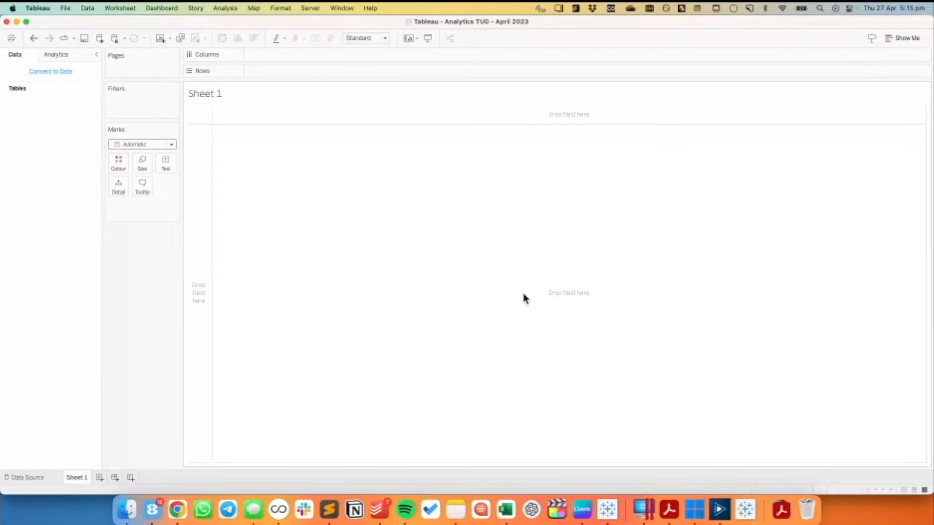
Step: Connect the workbook to the Bus Stops.csv file in the Analytics TUG folder
left_click(51, 74)
left_click(131, 213)
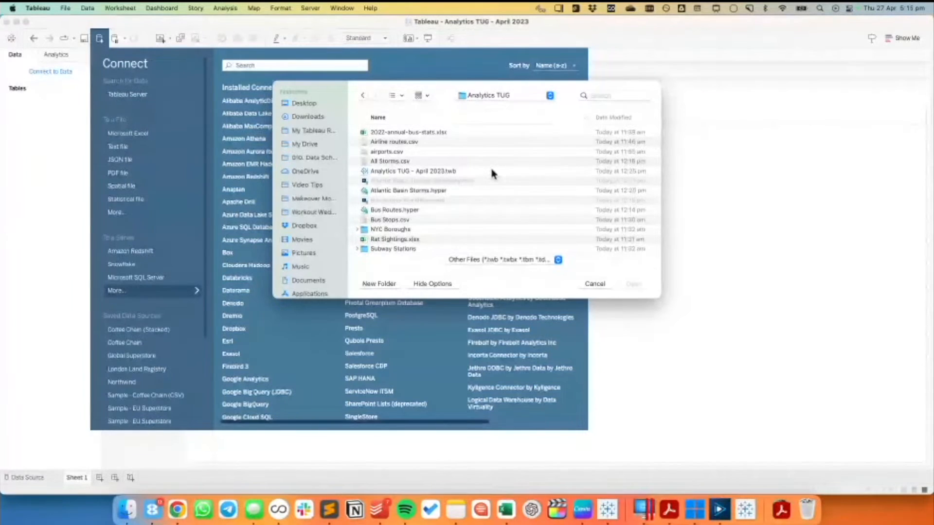
left_click(389, 220)
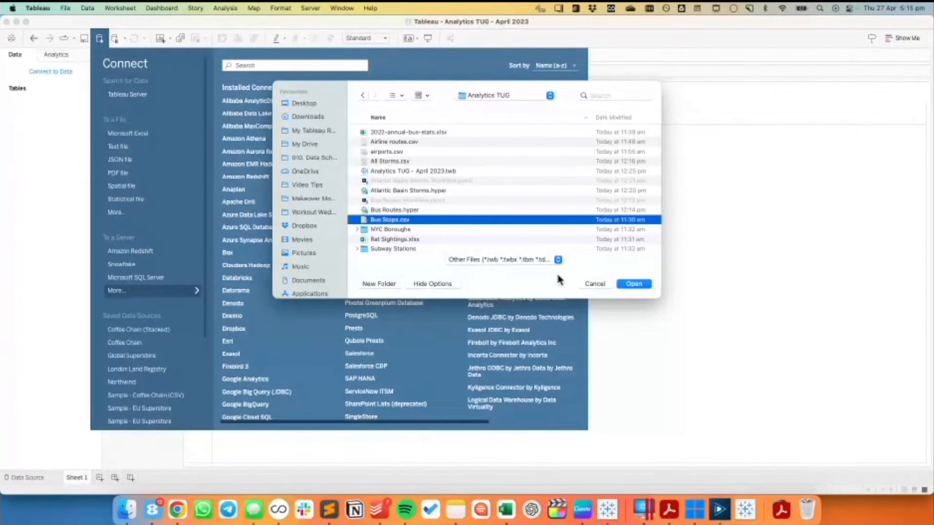
left_click(625, 286)
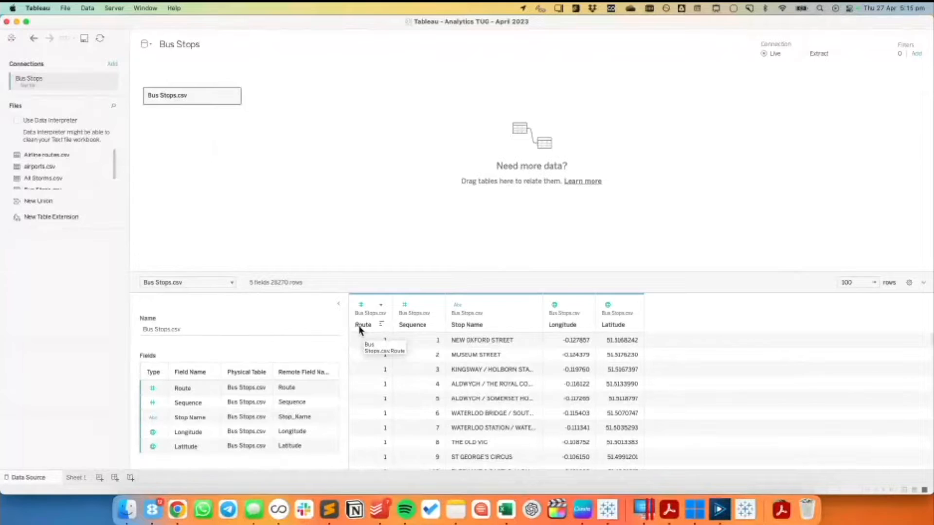
left_click_drag(339, 297, 388, 334)
mouse_move(394, 293)
left_mouse_down()
mouse_move(431, 338)
mouse_move(448, 339)
left_mouse_up()
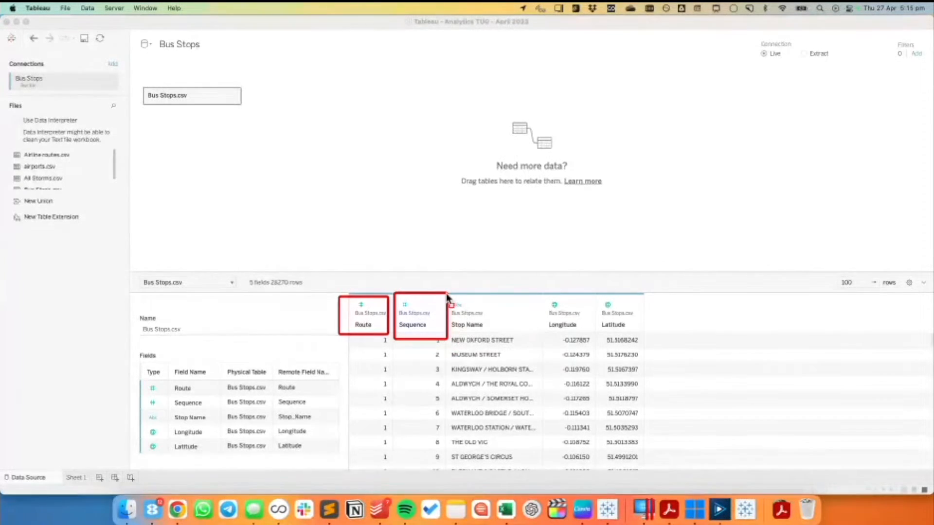
left_click_drag(447, 294, 538, 338)
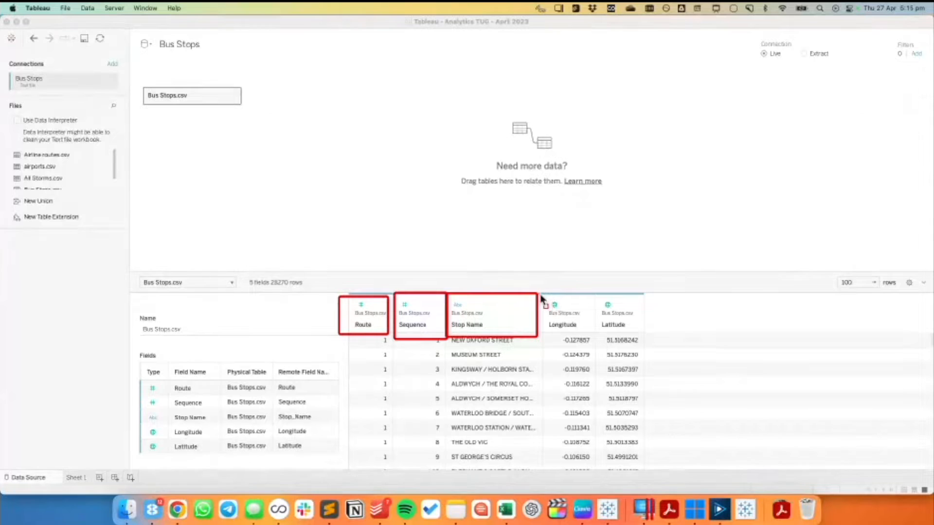
left_click_drag(540, 293, 648, 343)
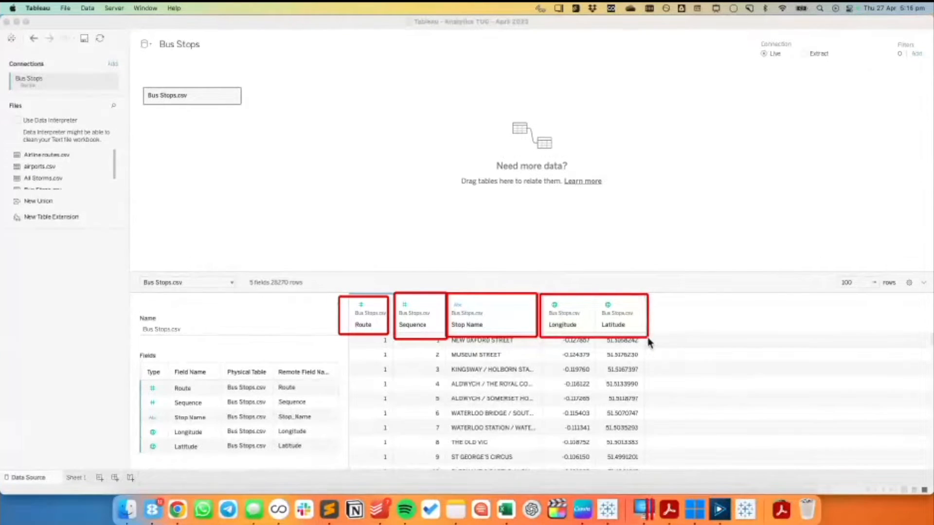
key("Escape")
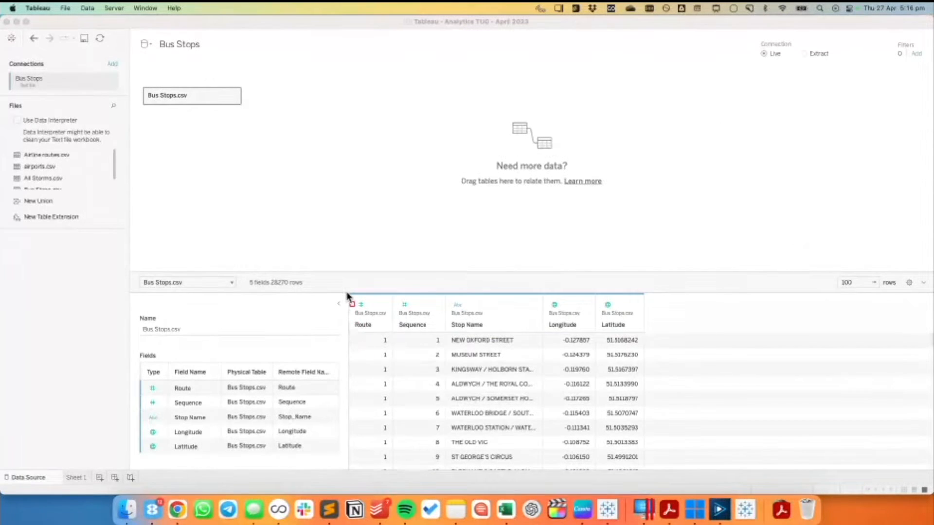
left_click_drag(346, 291, 373, 316)
Step: Change the Route field's data type to String in the data source and go to Sheet 1
left_click(362, 306)
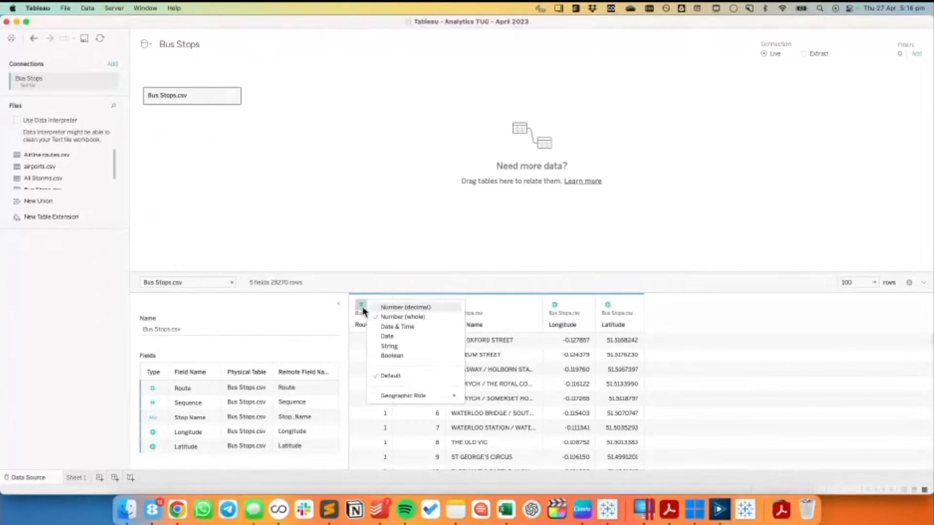
left_click(404, 347)
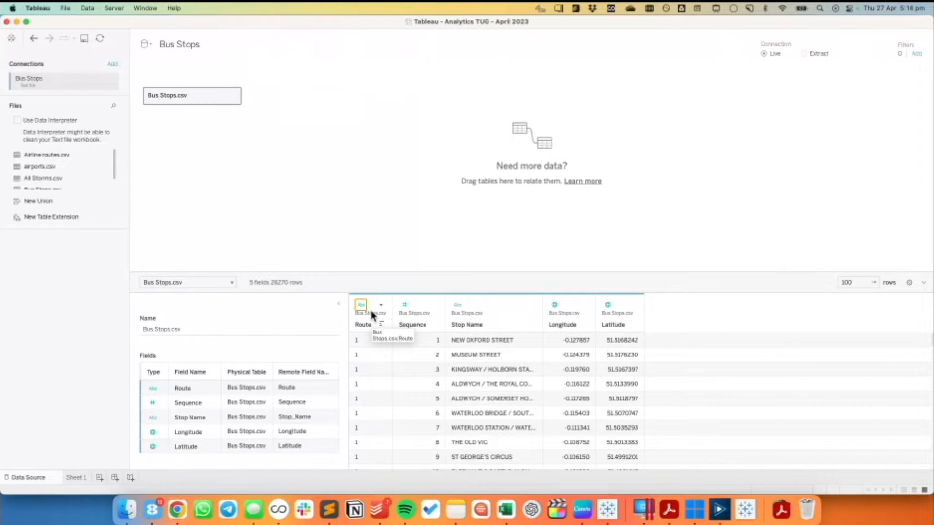
left_click(76, 478)
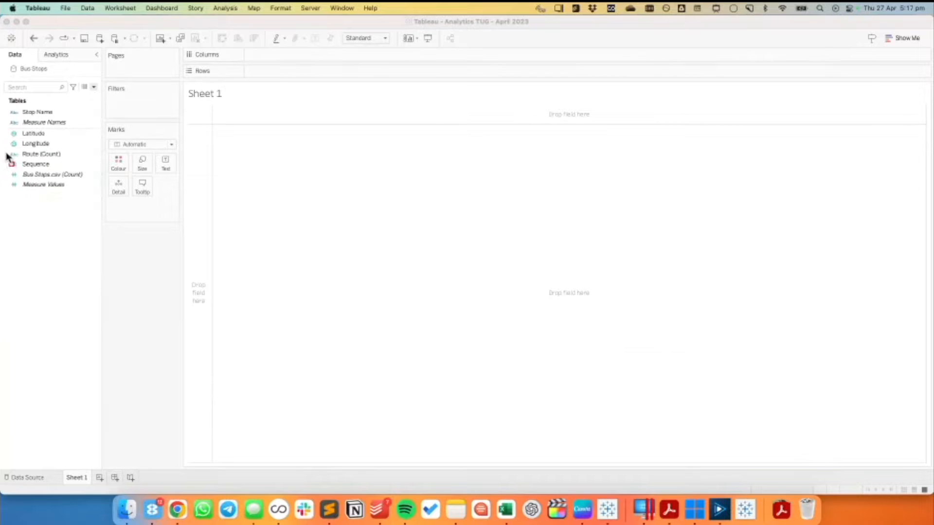
Step: Convert Route from a measure to a dimension in the field list
left_click_drag(4, 147, 95, 166)
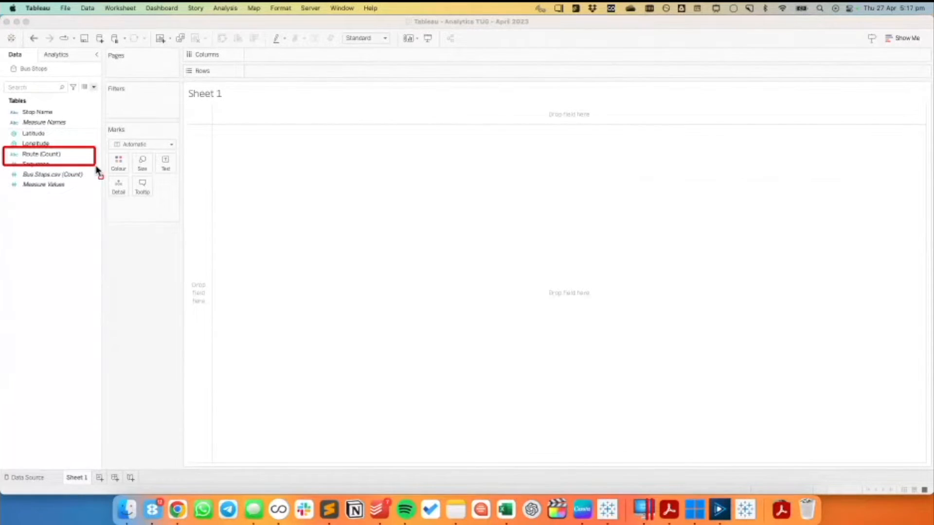
key("Escape")
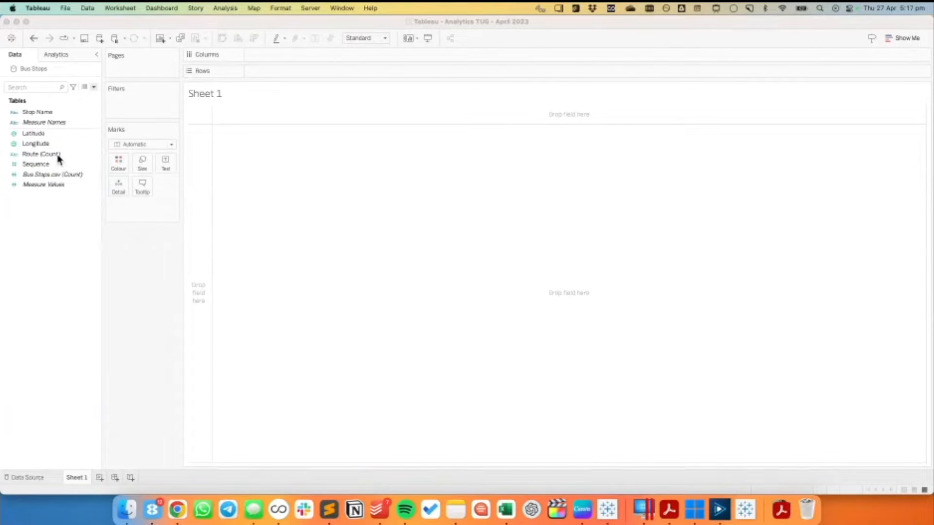
left_click_drag(54, 111, 100, 196)
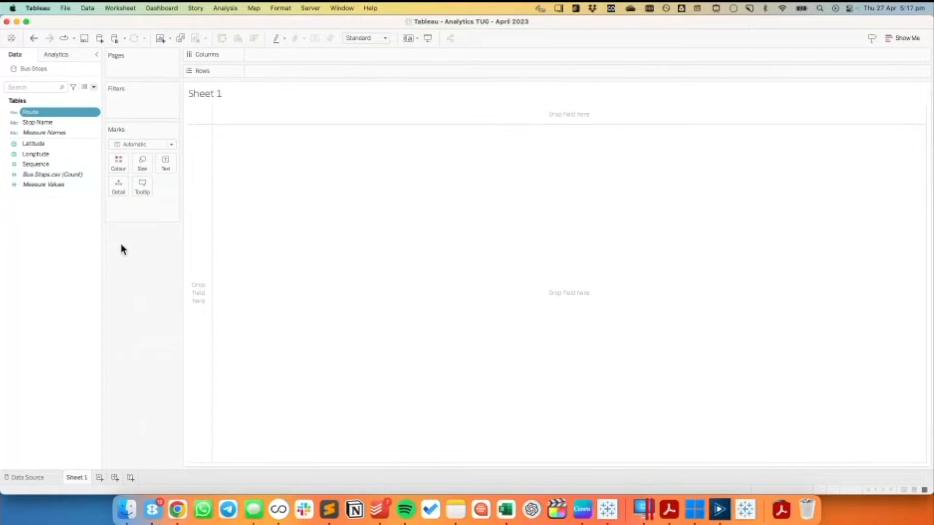
Step: Build a map with average Longitude on Columns and average Latitude on Rows
left_click(39, 144)
left_click(44, 154, "super")
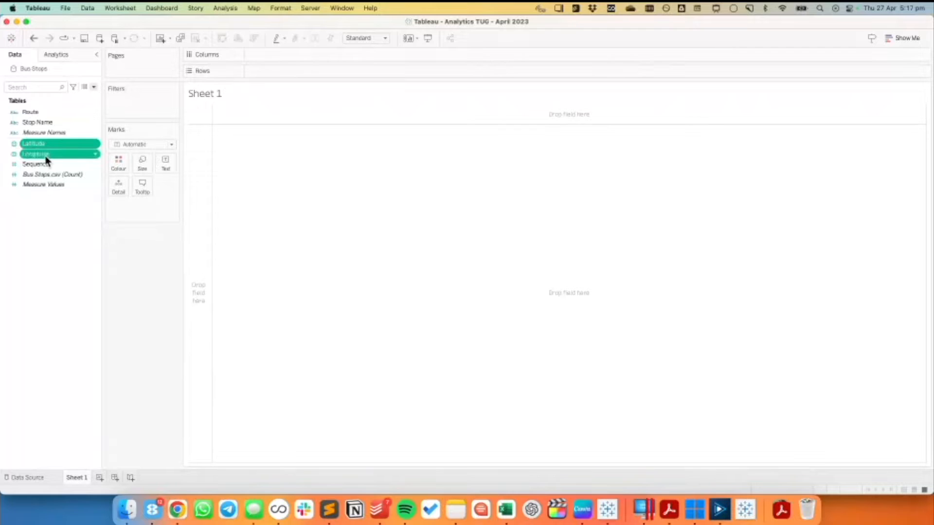
left_click(37, 220)
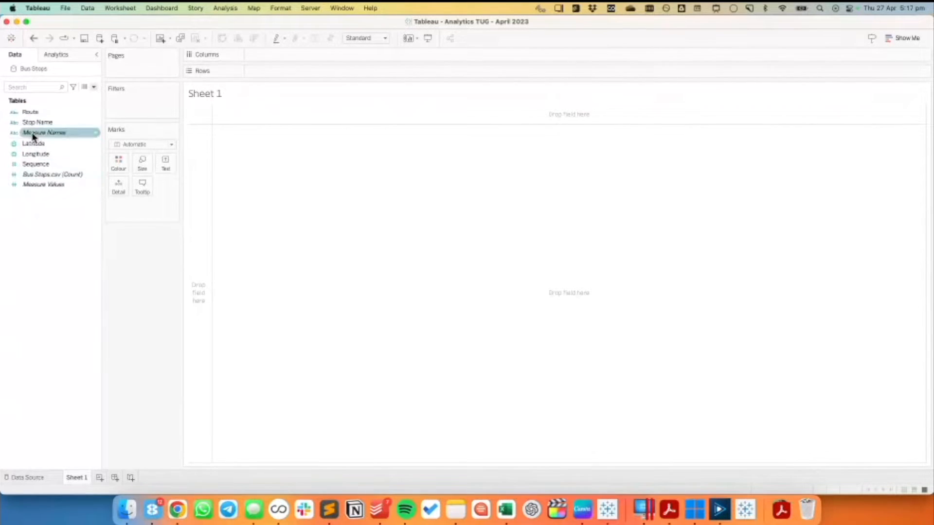
double_click(33, 146)
double_click(35, 156)
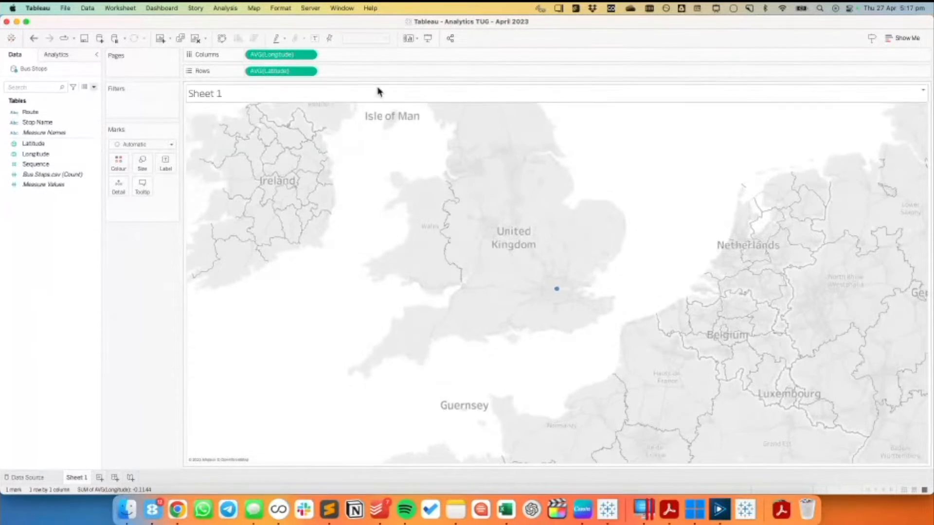
key("ctrl+a")
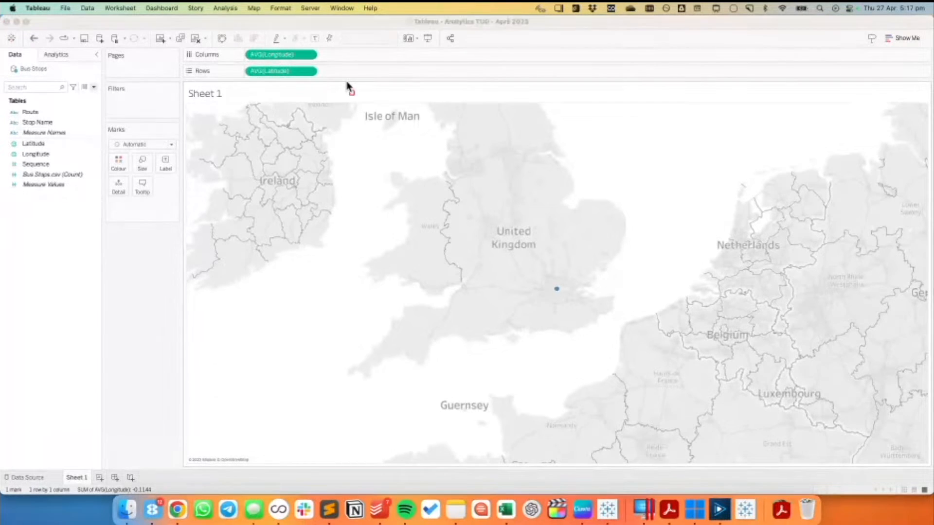
left_click_drag(232, 42, 332, 85)
Step: Add Route to the map's mark detail and show a highlighter for the Route field
left_click_drag(28, 121, 112, 188)
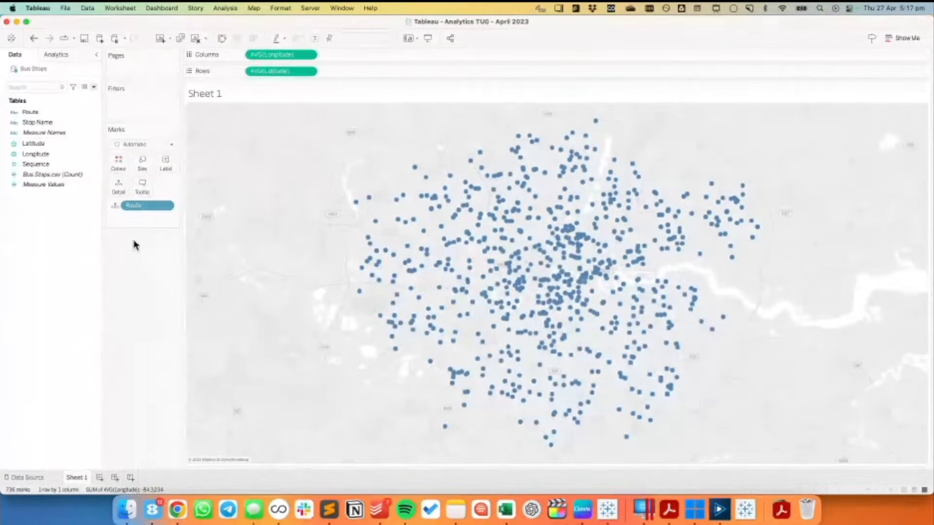
left_click(166, 206)
left_click(160, 239)
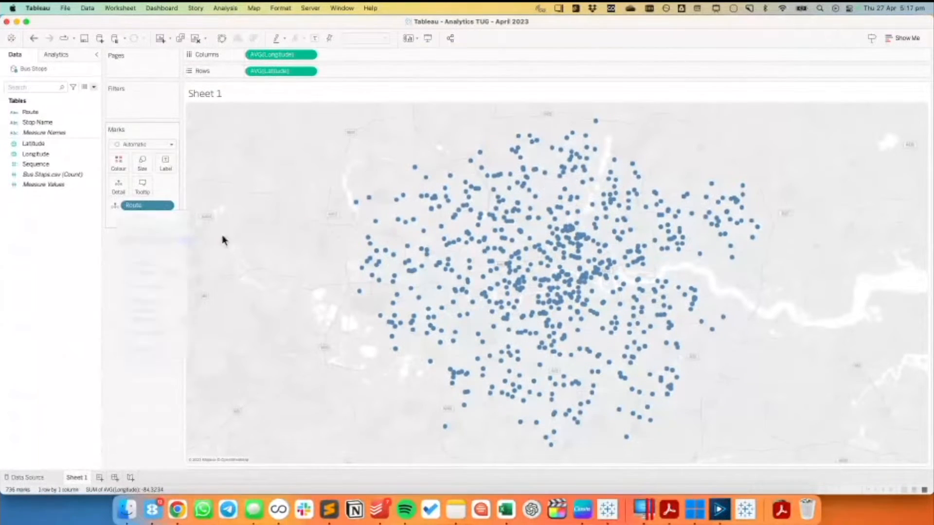
Step: Highlight route H37 on the map, inspect its mark and clear the highlight
left_click(872, 102)
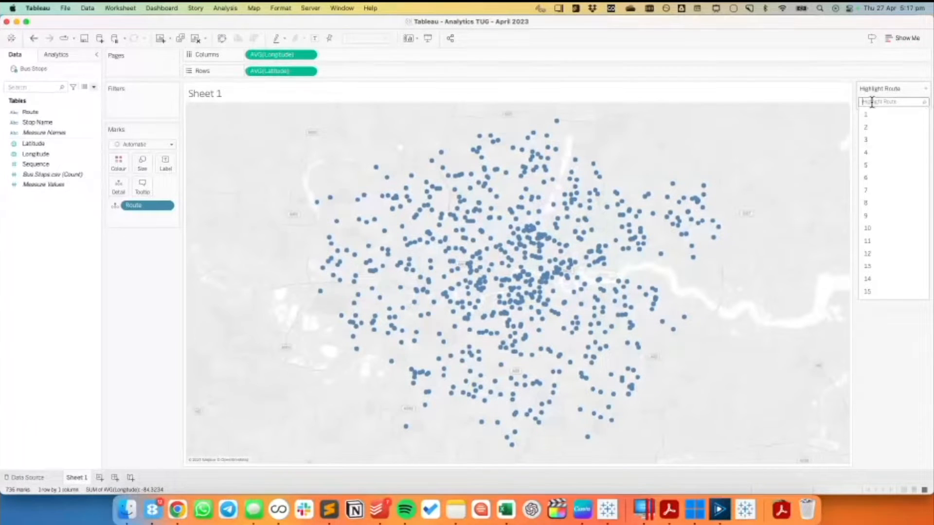
type("H37")
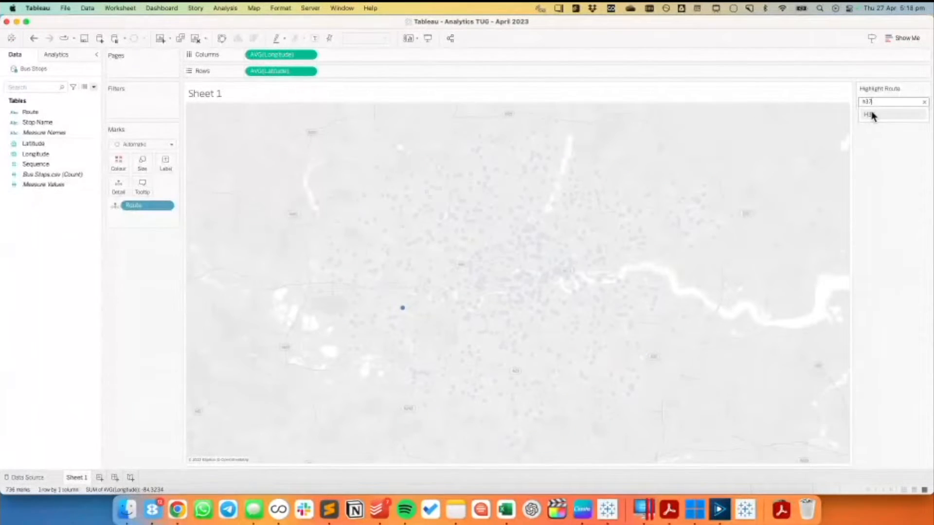
left_click(872, 115)
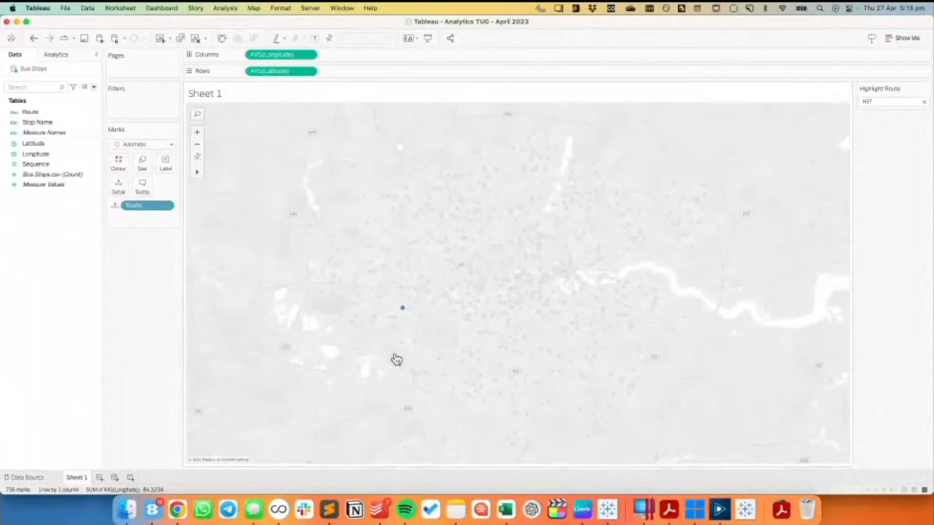
mouse_move(403, 311)
left_click(396, 303)
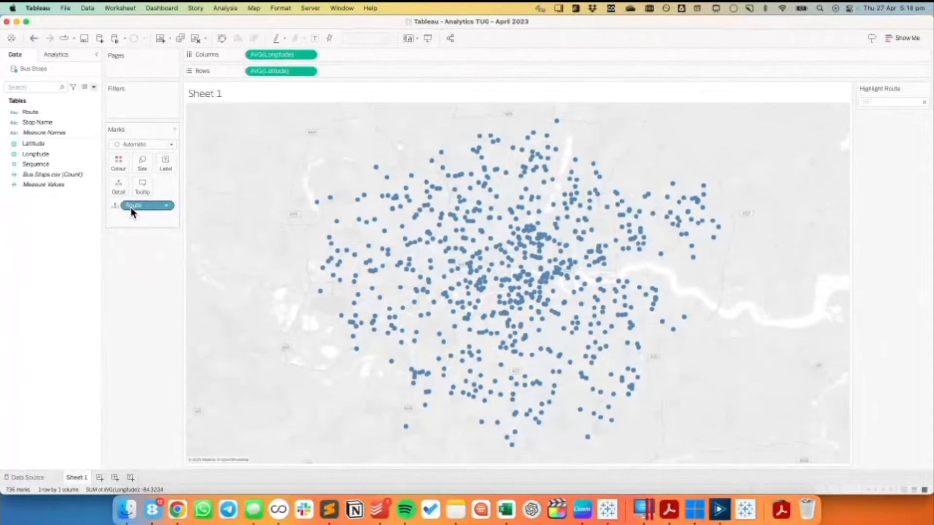
Step: Add Stop Name to the map's mark detail and highlight route H37 again
left_click(38, 125)
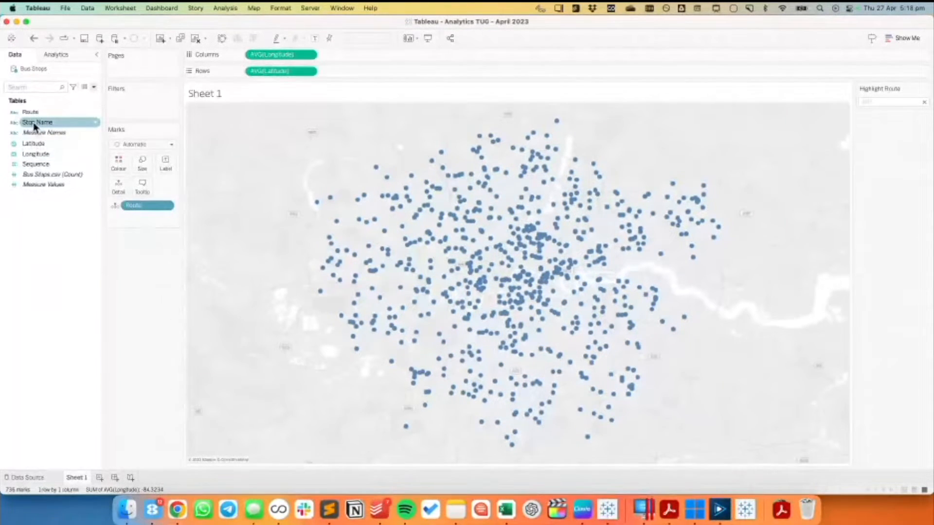
left_click_drag(33, 122, 119, 215)
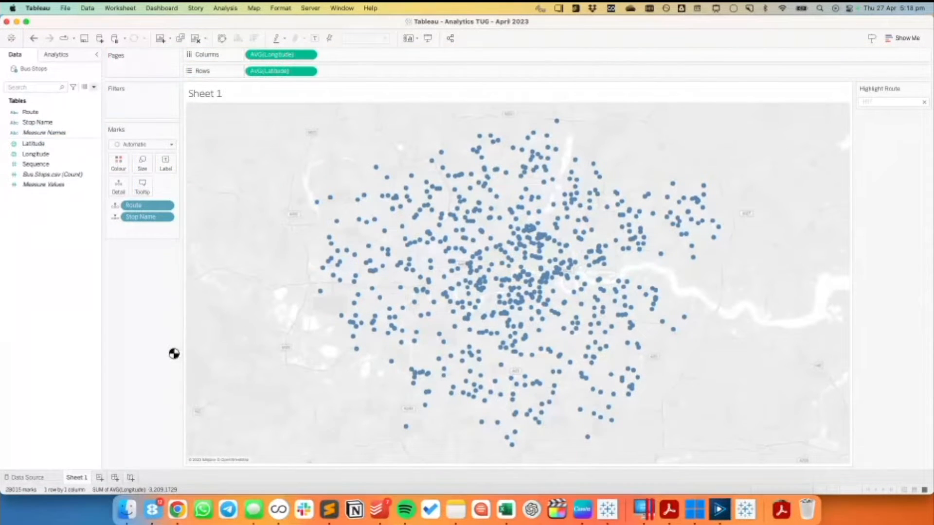
left_click(885, 101)
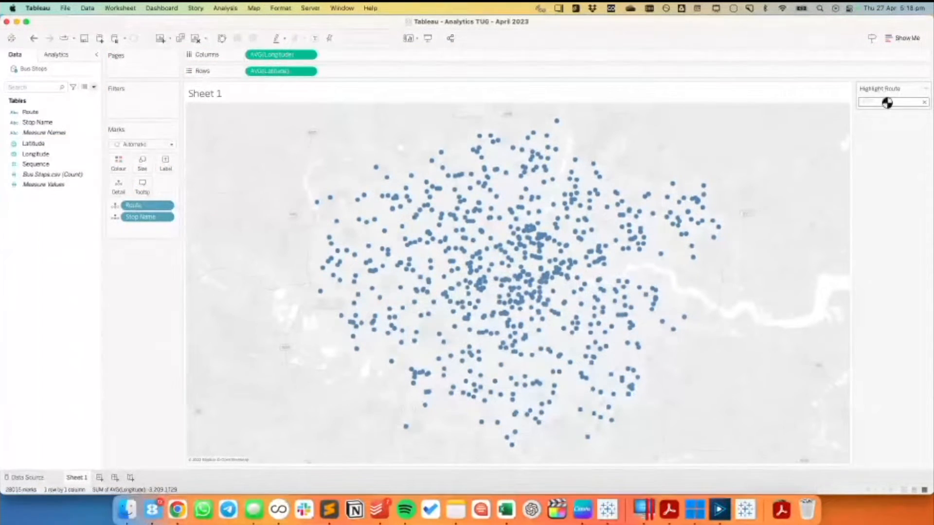
type("H37")
left_click(870, 115)
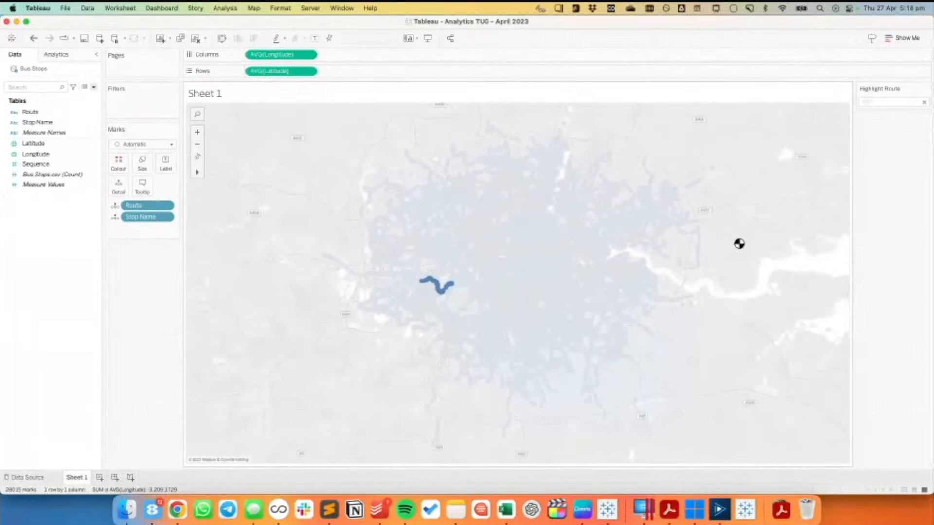
Step: Change the map's mark type from Automatic to Line
left_click(141, 145)
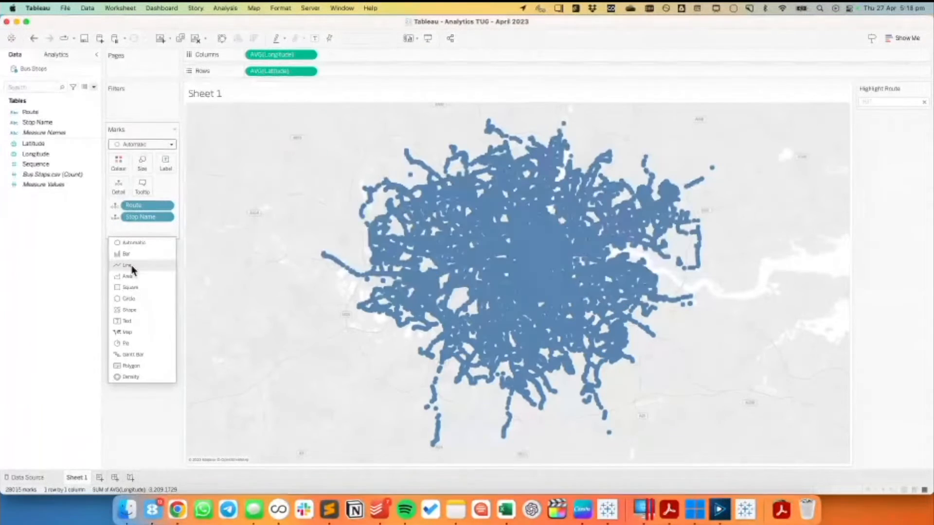
left_click(130, 266)
left_click(50, 165)
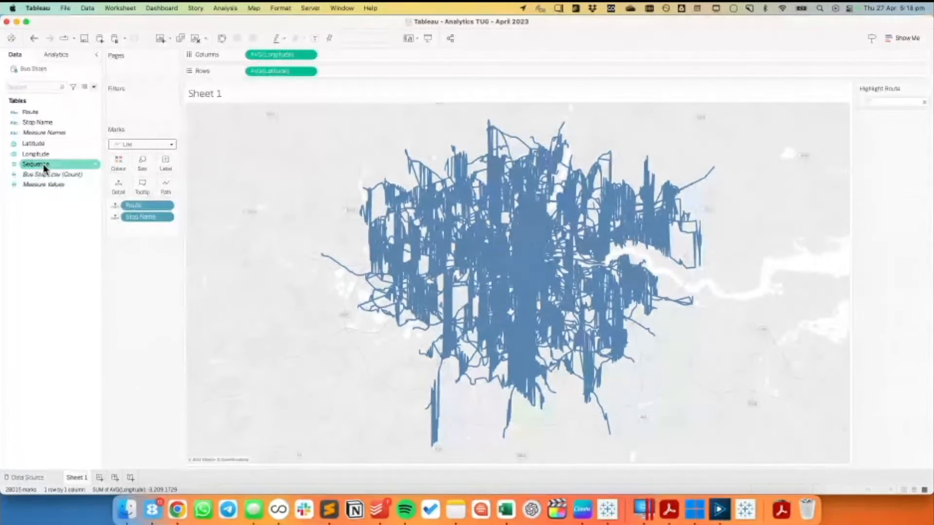
left_click(43, 185)
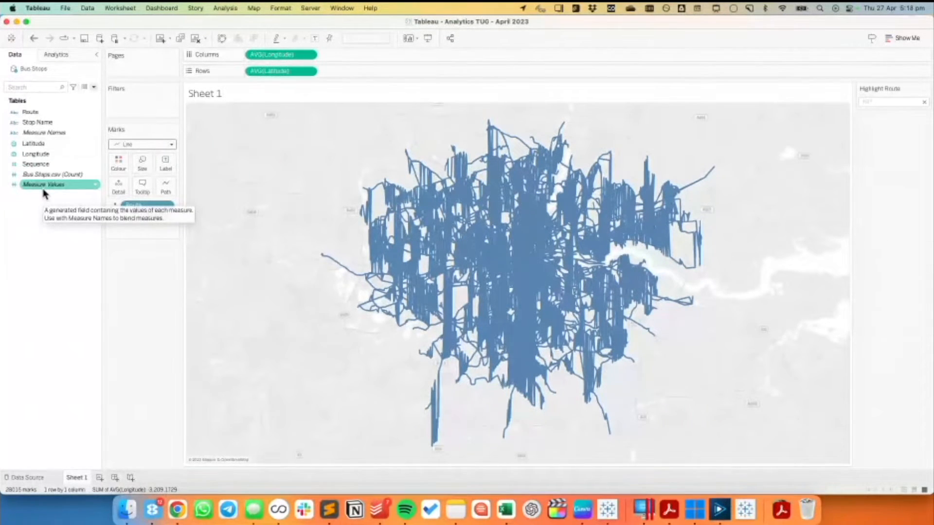
key("alt+Tab")
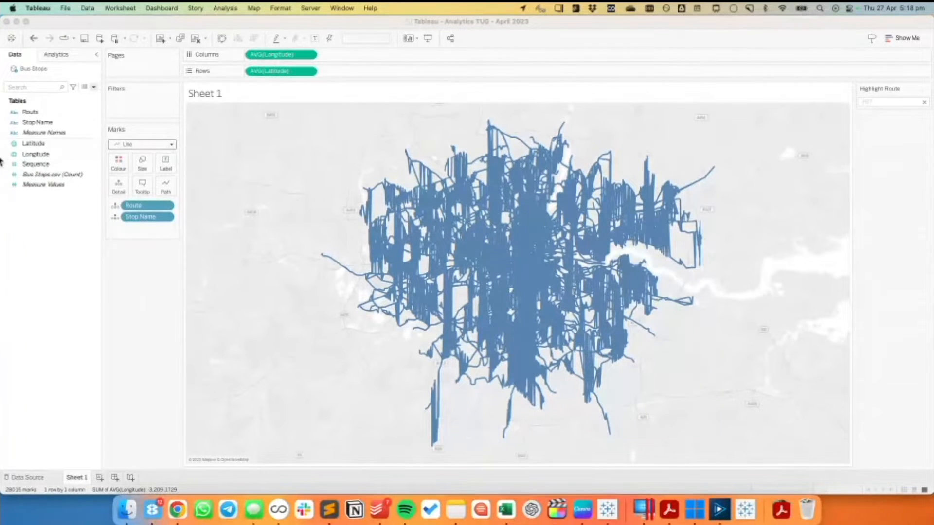
left_click_drag(2, 156, 96, 171)
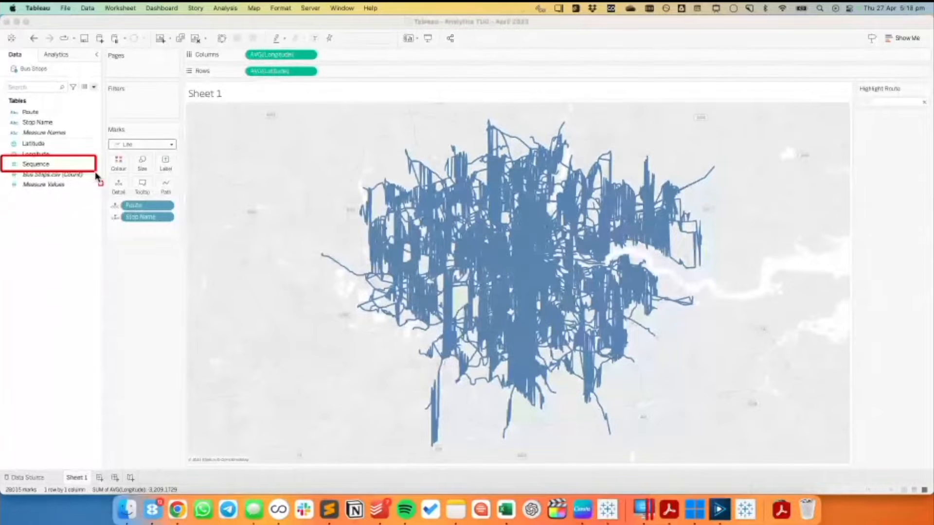
Step: Convert Sequence to a dimension and assign it to Path so the lines follow the stop order
left_click(39, 166)
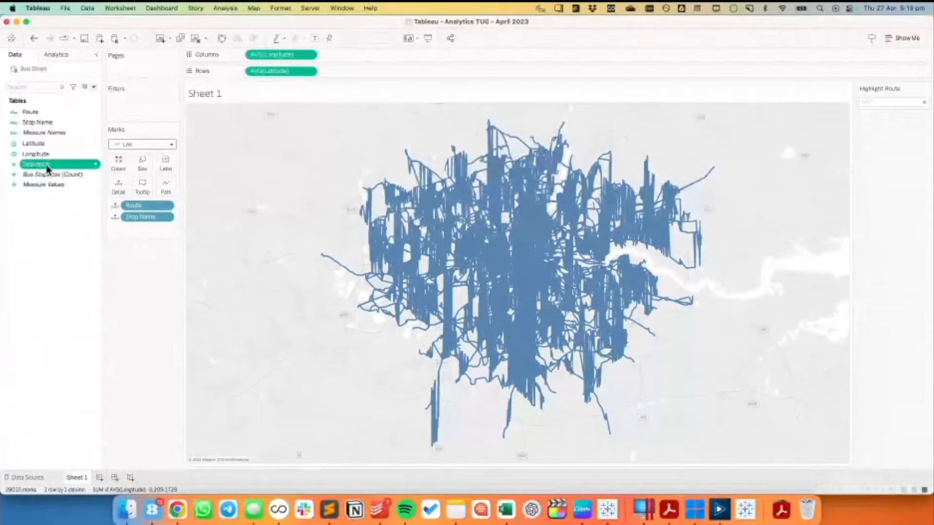
left_click_drag(46, 165, 52, 129)
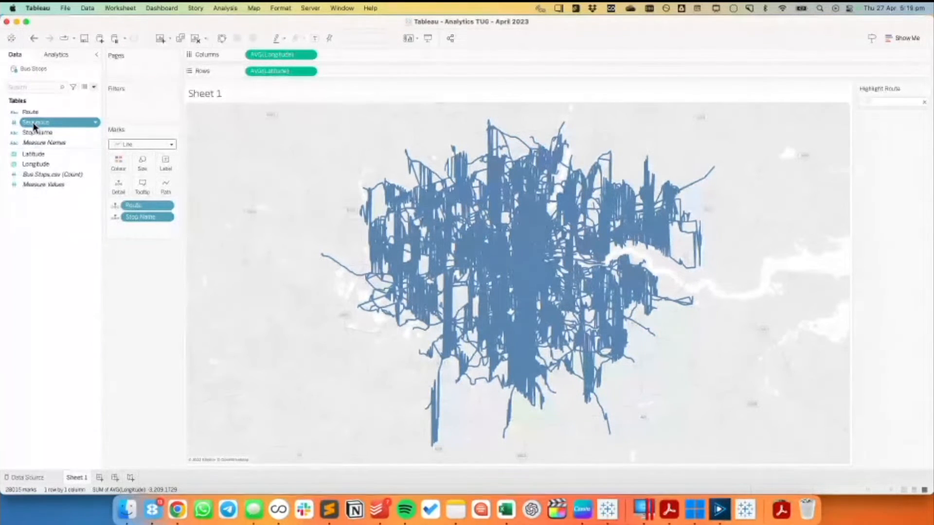
left_click_drag(34, 125, 166, 186)
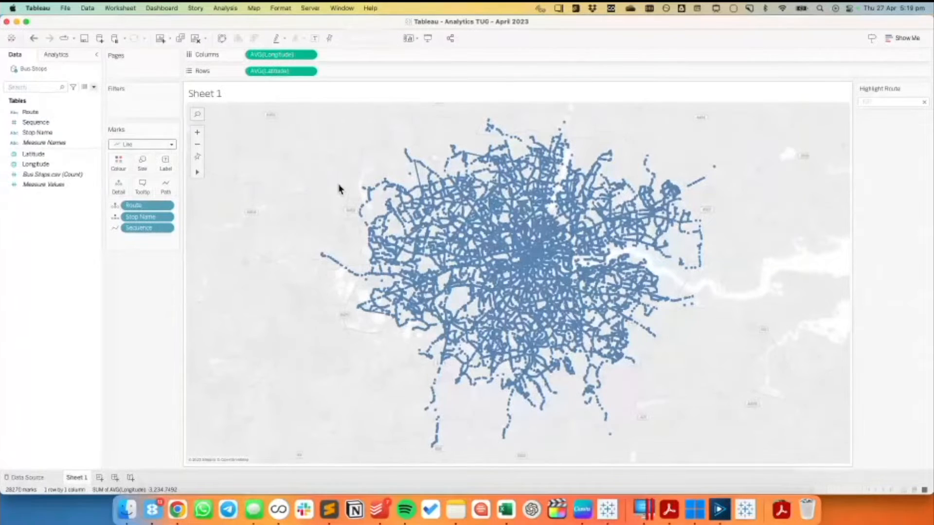
Step: Change Stop Name on the marks to an attribute, and highlight route H37 to check its connected line
left_click(166, 218)
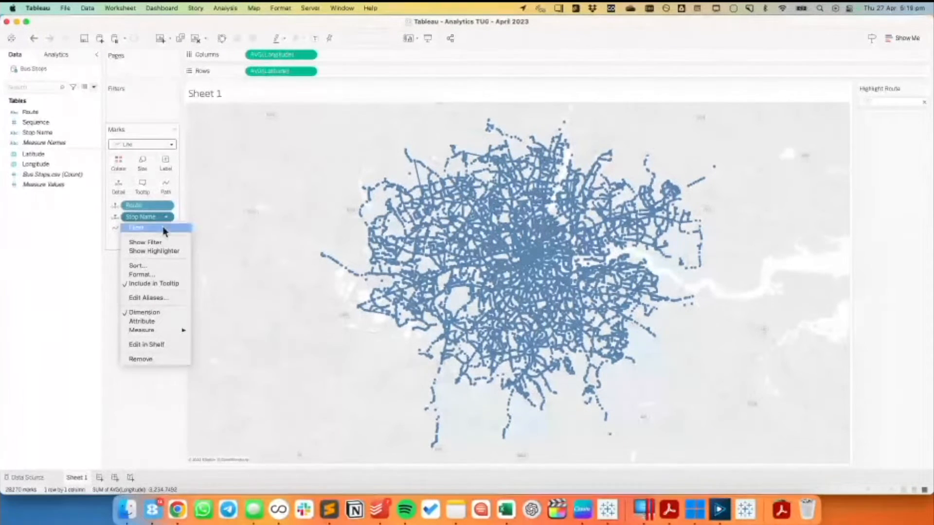
left_click(164, 322)
left_click(865, 102)
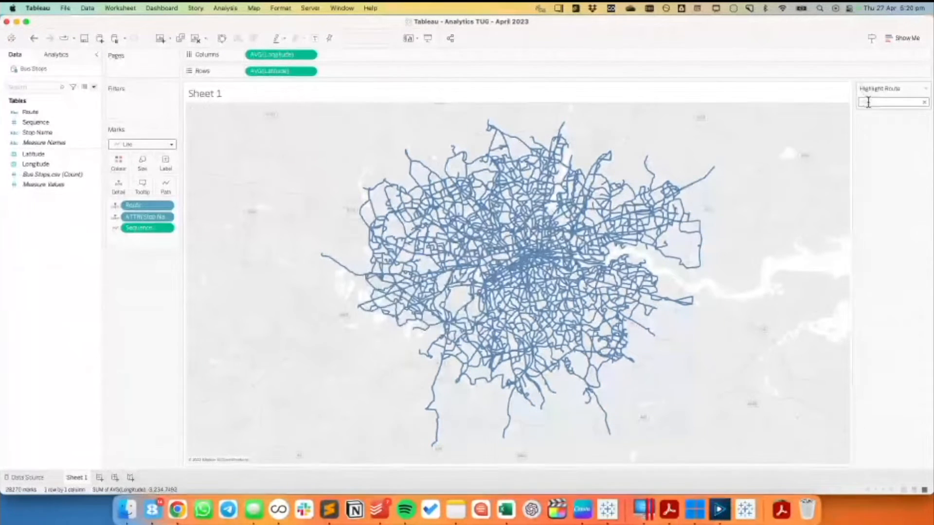
type("H37")
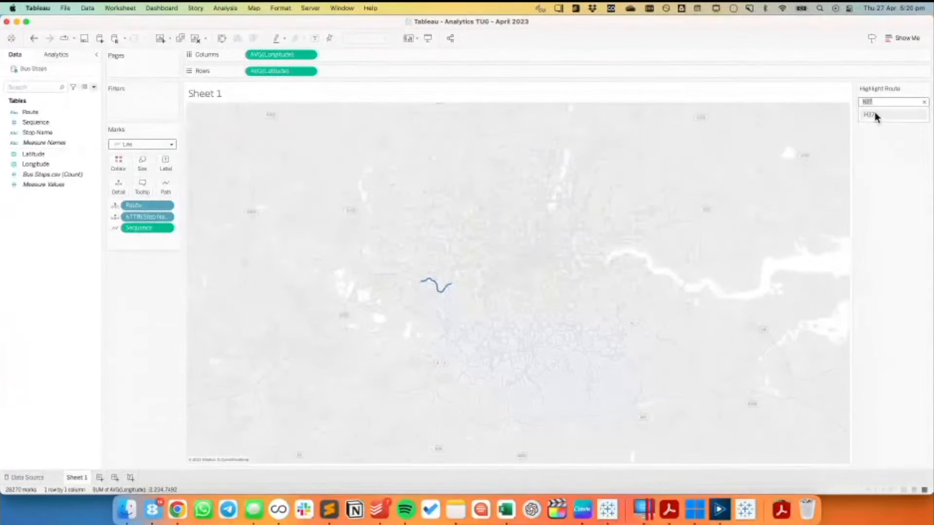
left_click(144, 432)
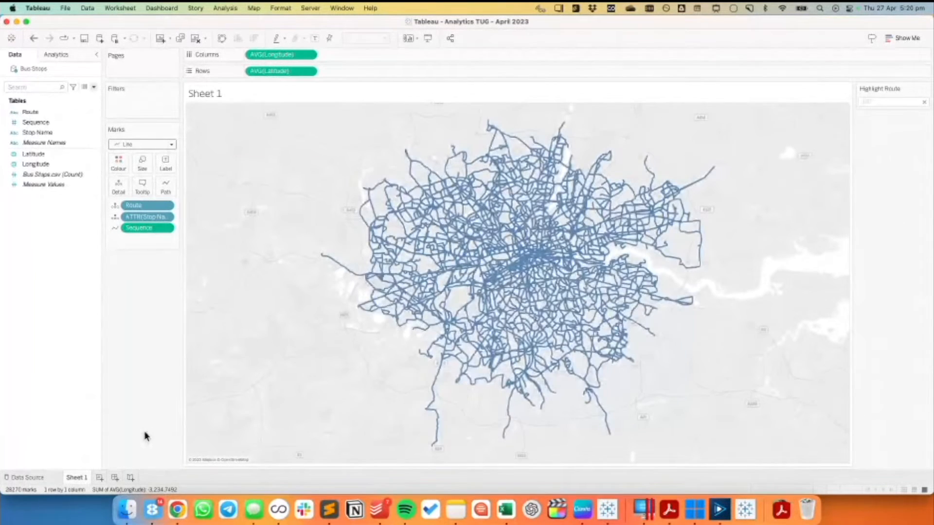
key("ctrl+alt+a")
left_click_drag(50, 466, 1, 511)
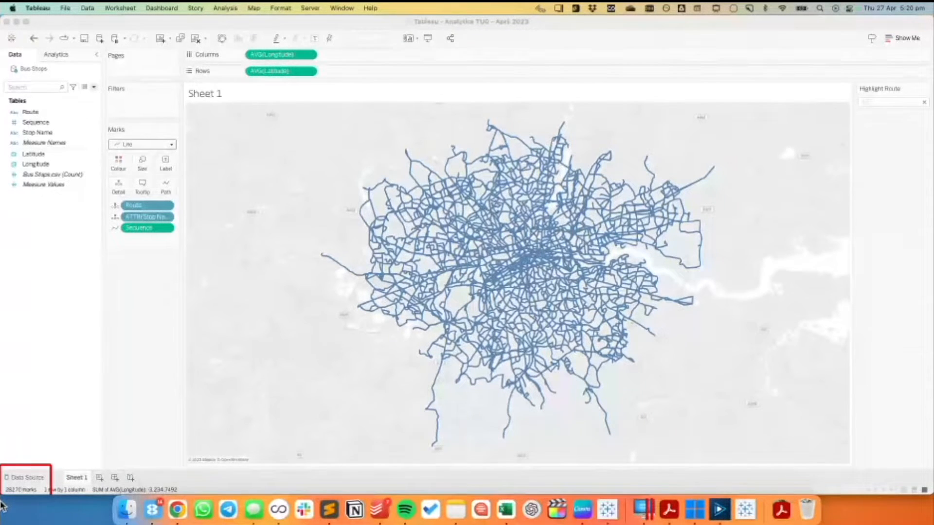
key("Escape")
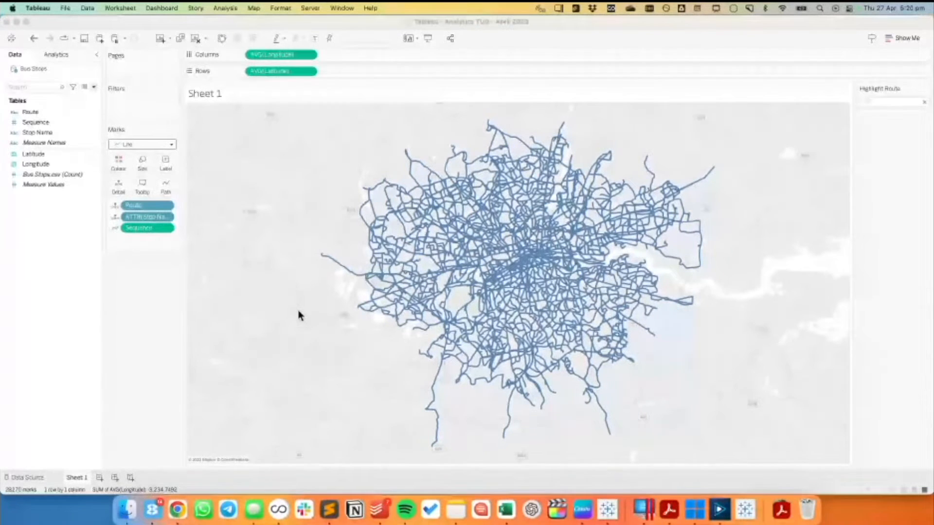
Step: Reduce the size of the route lines to a thin stroke and colour them red
left_click(146, 167)
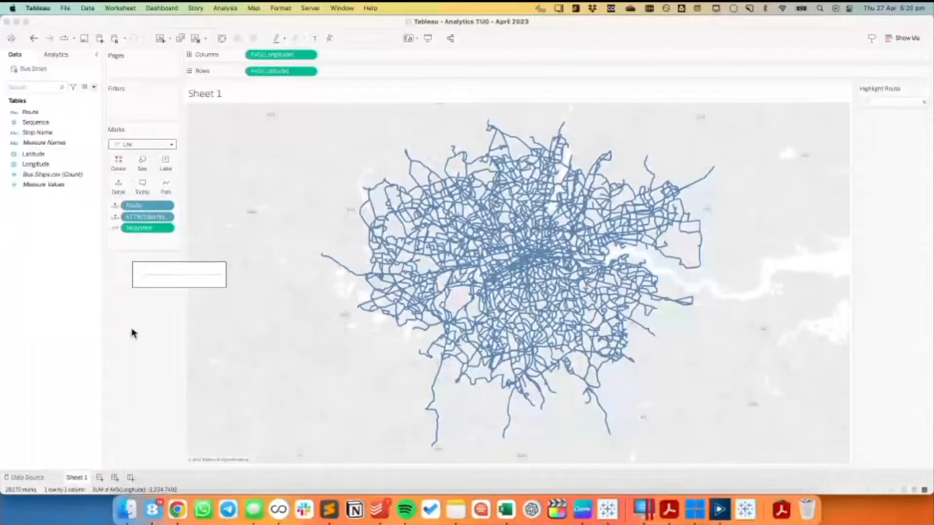
left_click_drag(177, 273, 145, 274)
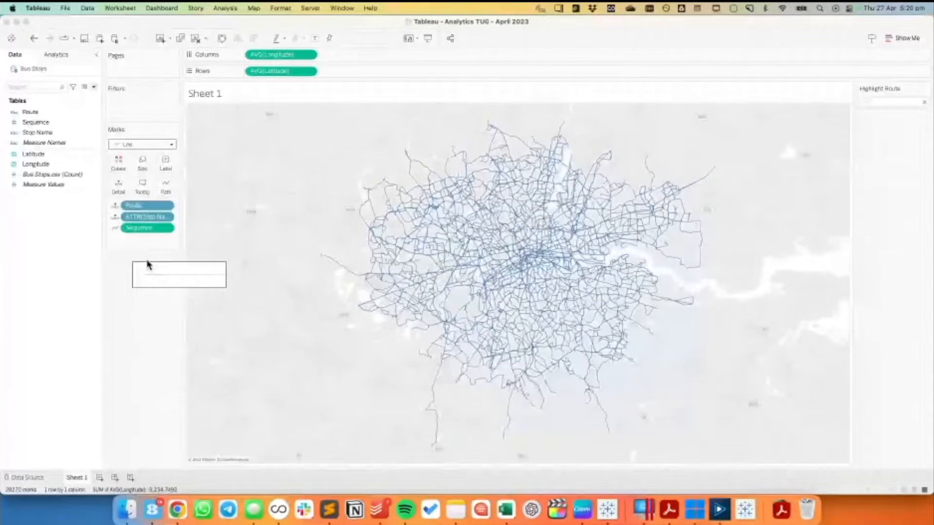
left_click(156, 303)
left_click(118, 163)
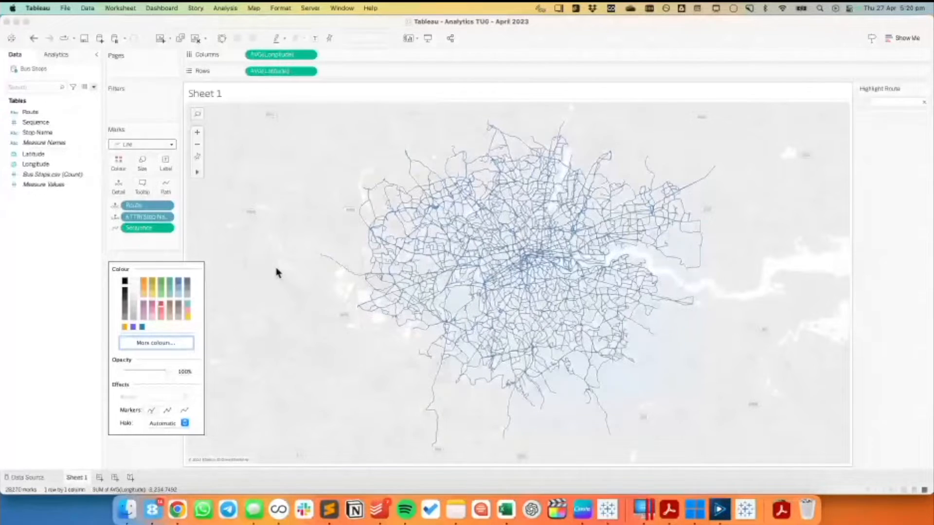
left_click(251, 300)
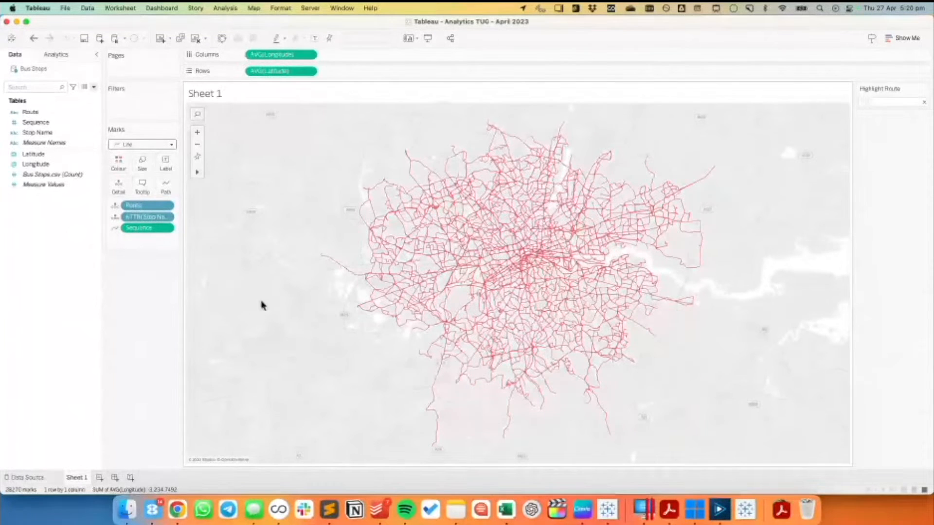
Step: Filter the map by Route to show only route 1 and follow its line from first to last stop
mouse_move(323, 258)
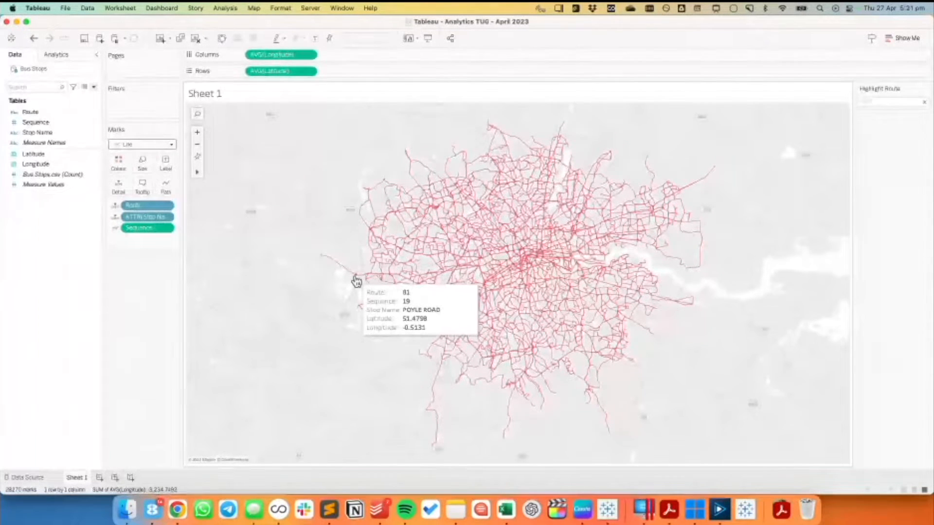
left_click_drag(69, 113, 381, 183)
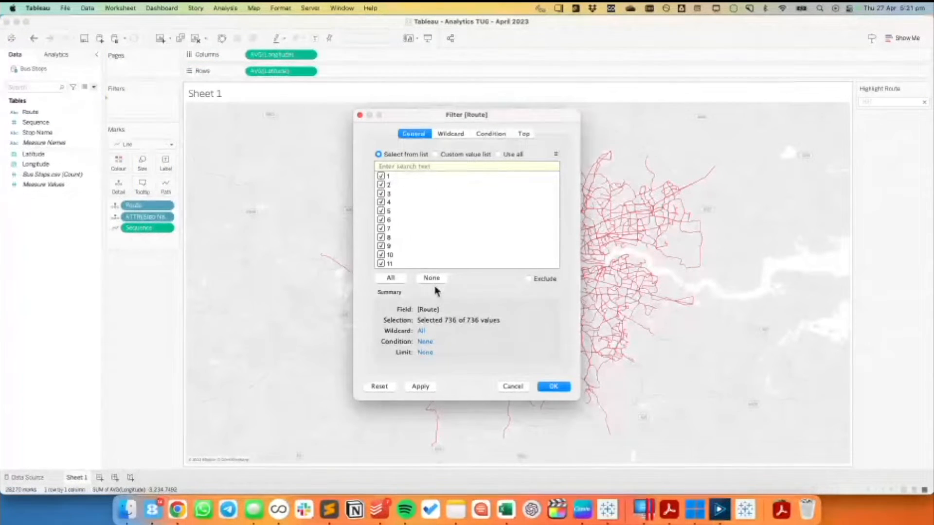
left_click(424, 277)
left_click(381, 176)
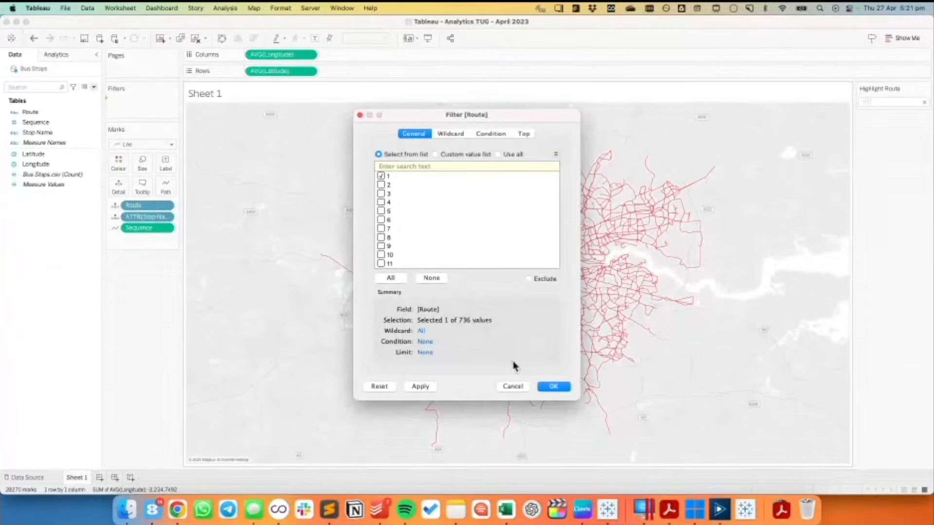
left_click(555, 387)
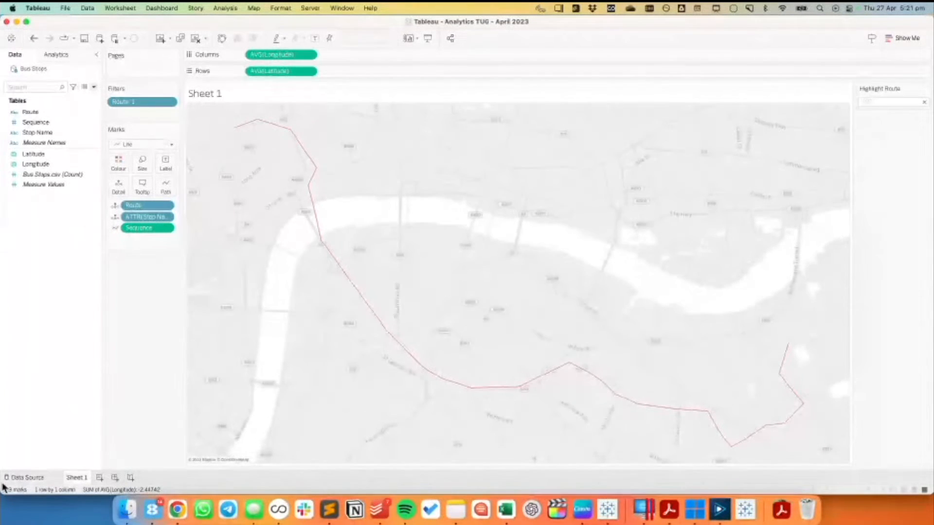
mouse_move(317, 213)
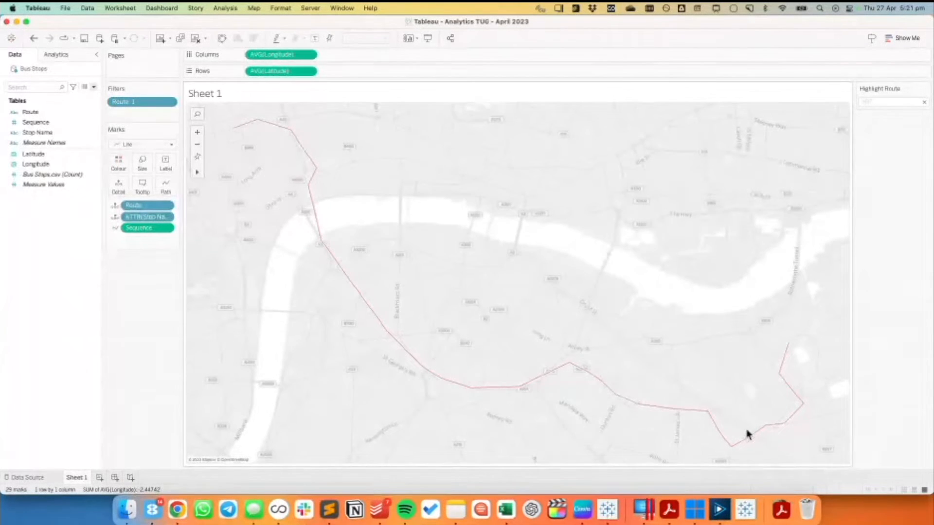
mouse_move(788, 348)
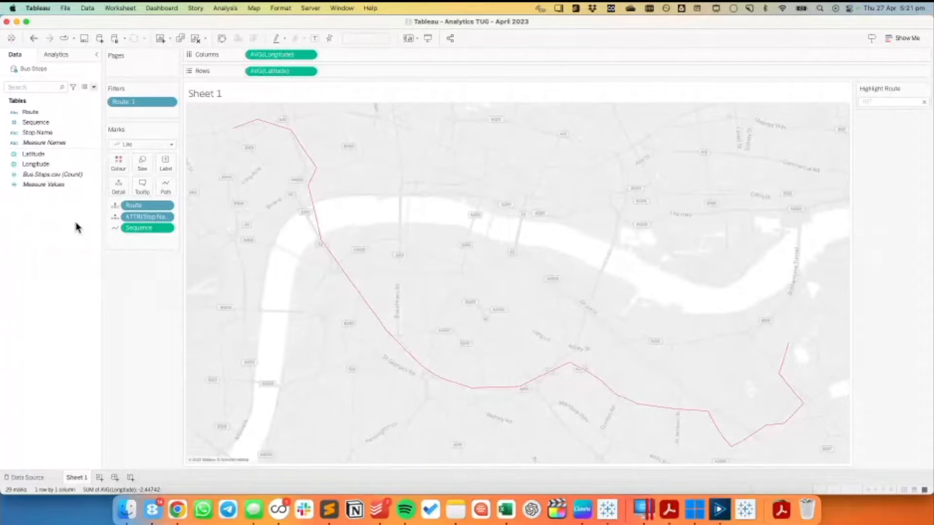
Step: Look up the DISTANCE function's syntax in a new calculated field and close the editor without saving
left_click(93, 87)
left_click(81, 97)
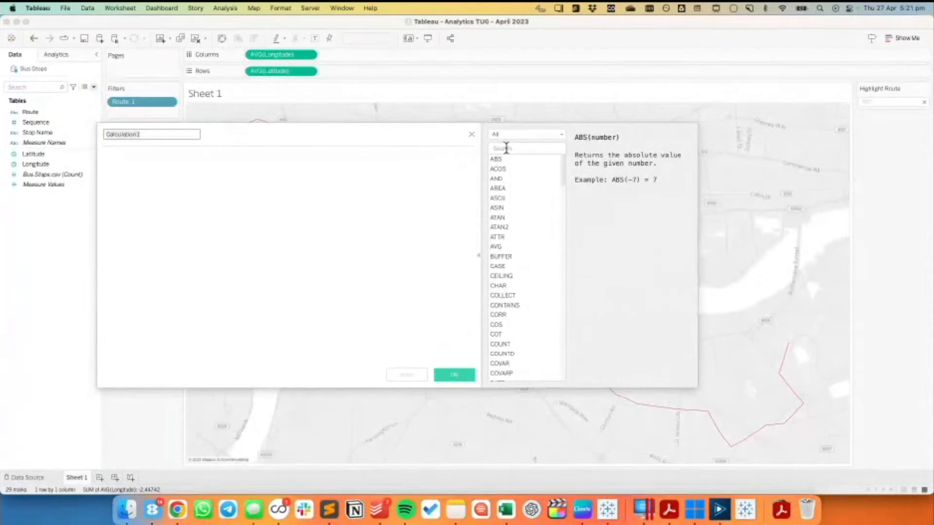
scroll(515, 335, "down", 5)
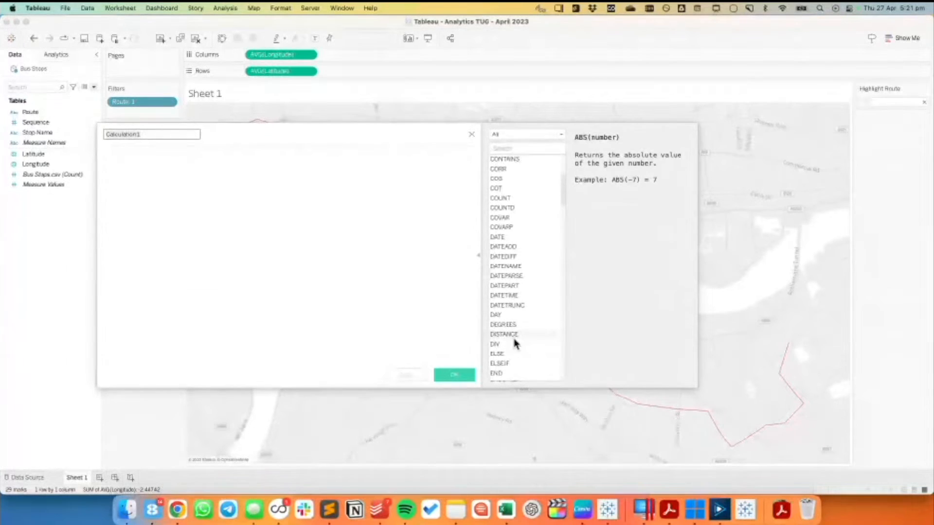
left_click(513, 334)
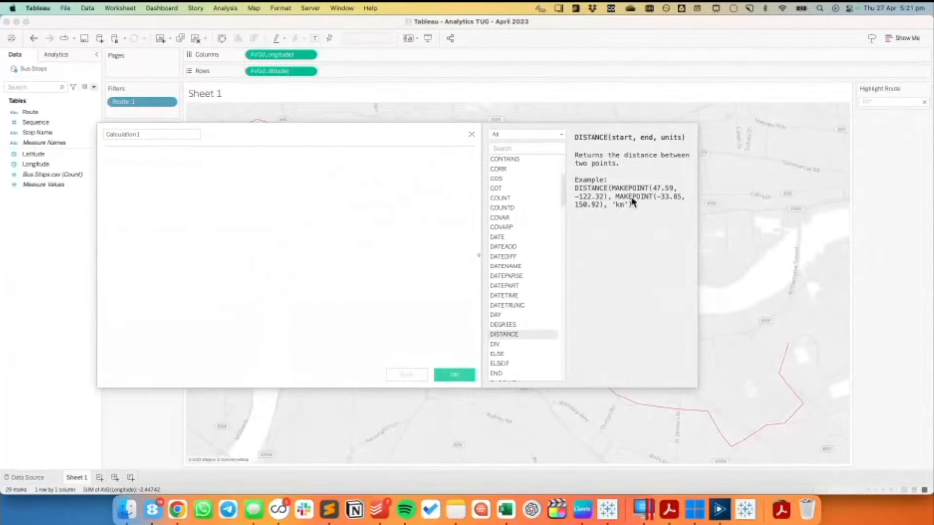
left_click(471, 135)
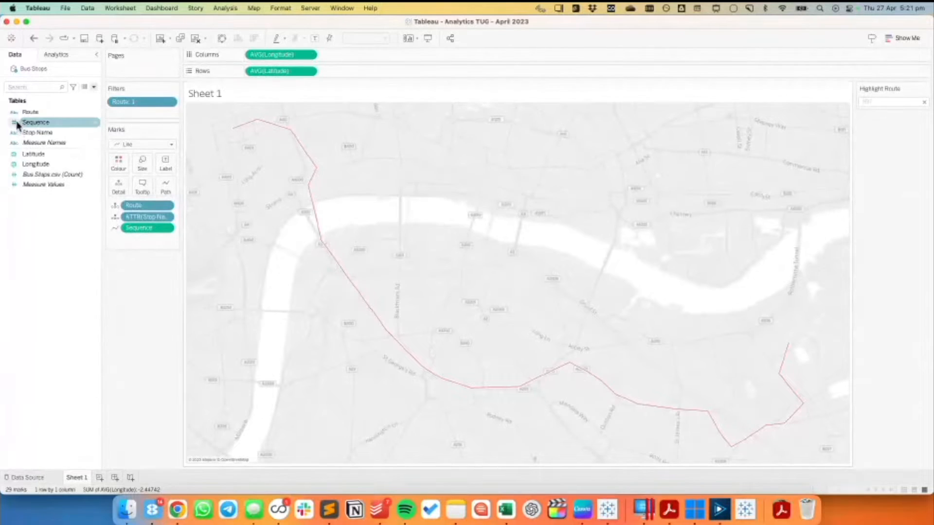
Step: View the underlying Bus Stops data rows and remove the Route filter from the map
left_click(86, 87)
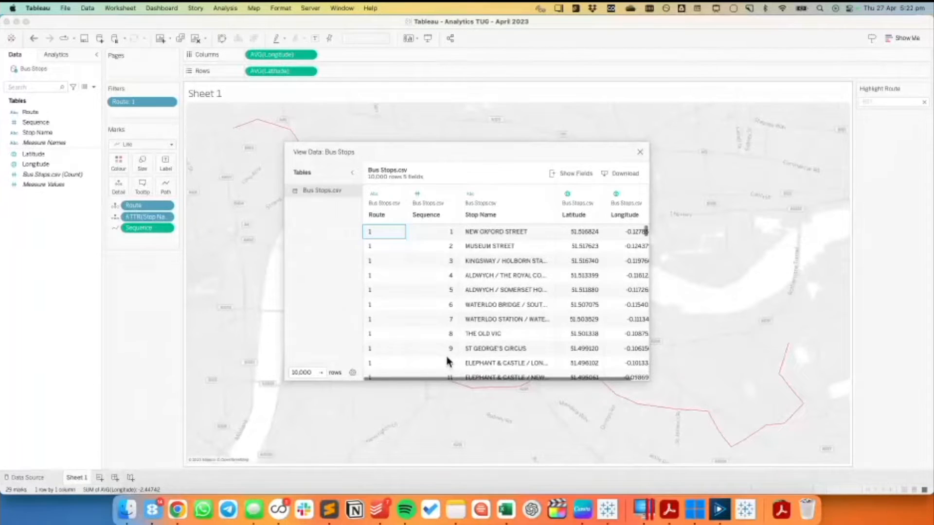
left_click(639, 153)
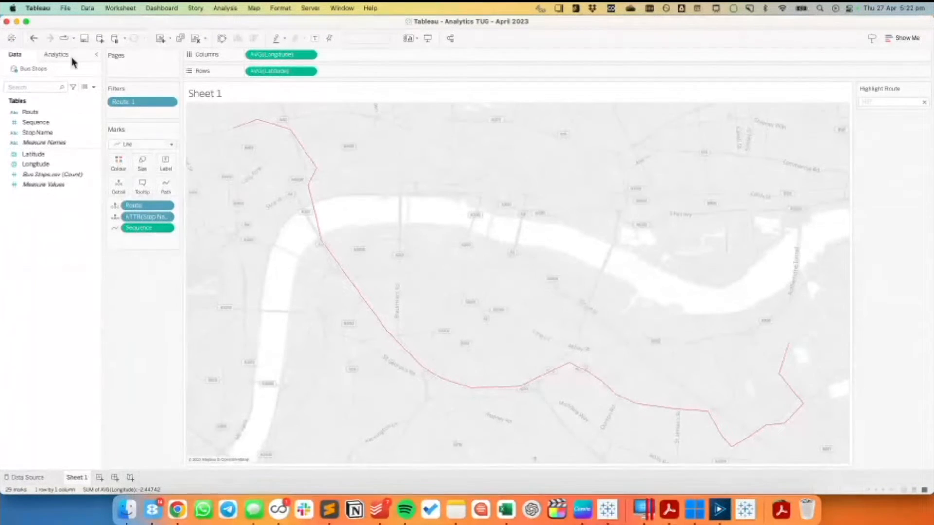
left_click_drag(122, 101, 49, 228)
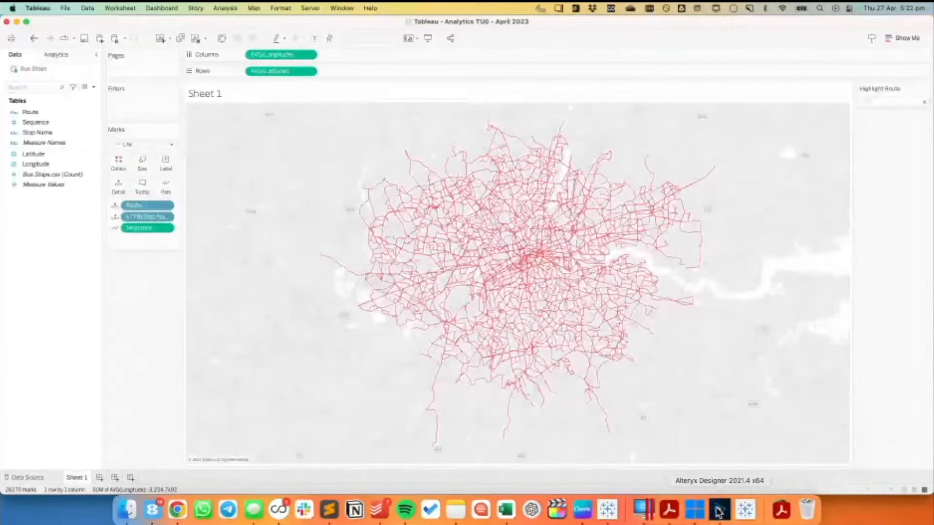
Step: Switch to Alteryx Designer and examine the Create Points, Poly-Build and Browse tools in Bus Routes Workflow.yxmd
left_click(719, 510)
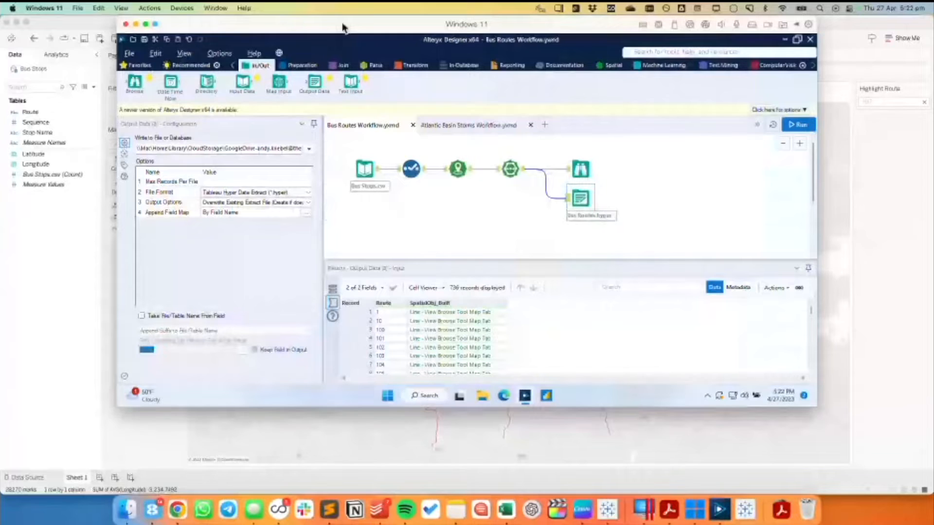
double_click(343, 27)
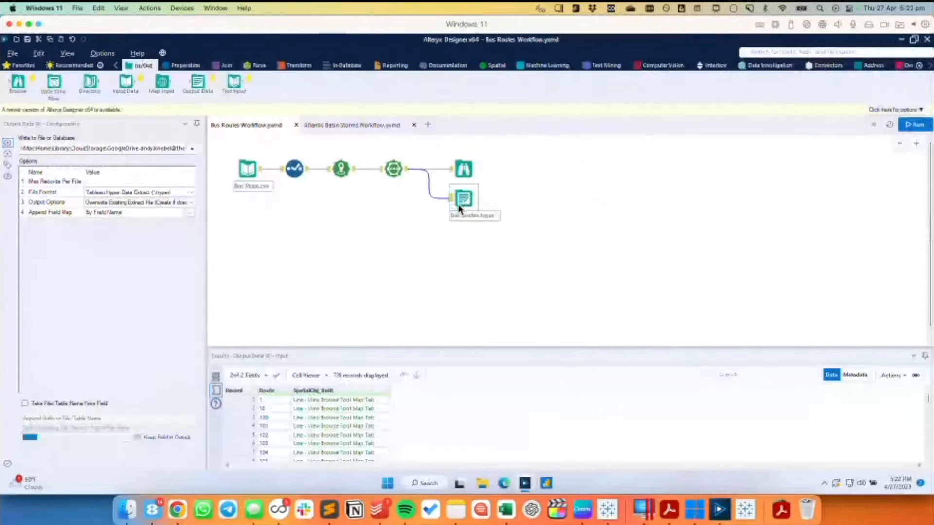
left_click(340, 163)
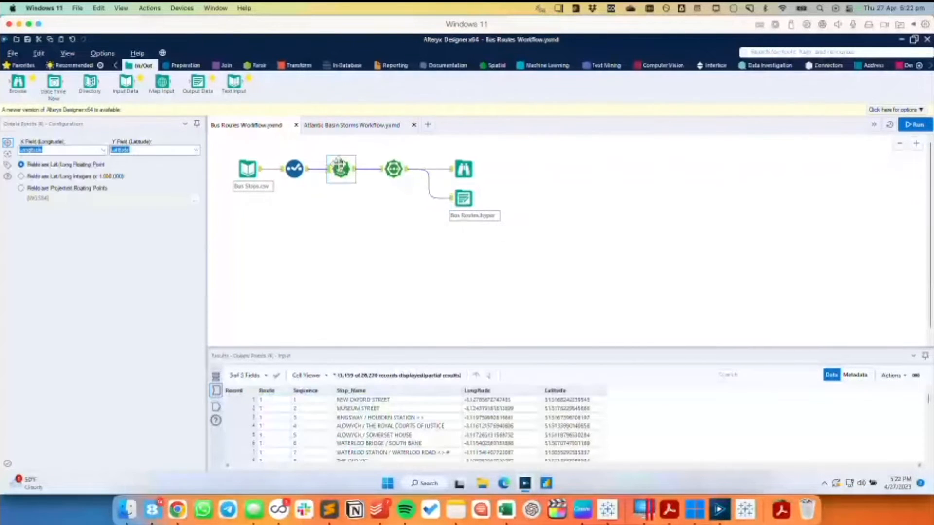
left_click(392, 171)
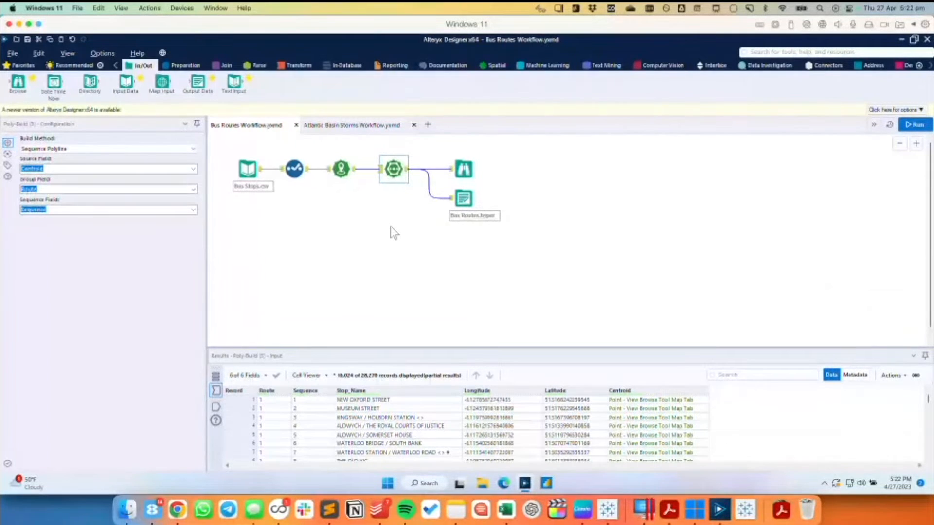
left_click(463, 170)
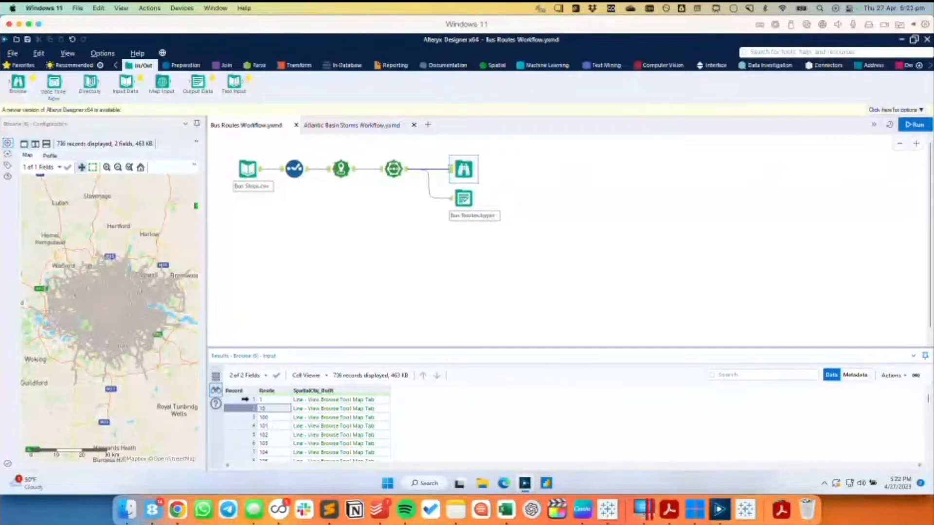
left_click(246, 400)
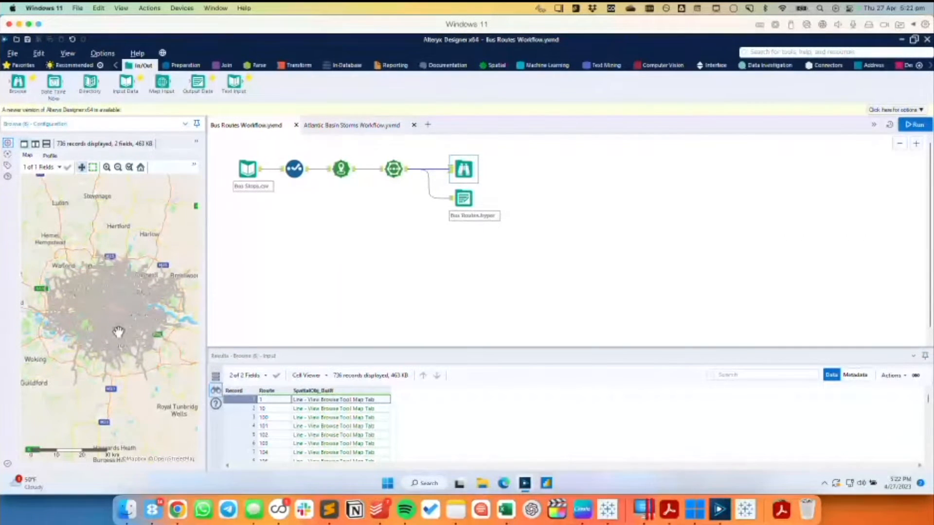
Step: Switch back to Tableau, add a new worksheet and connect to the Bus Routes.hyper extract as a data source
left_click(607, 509)
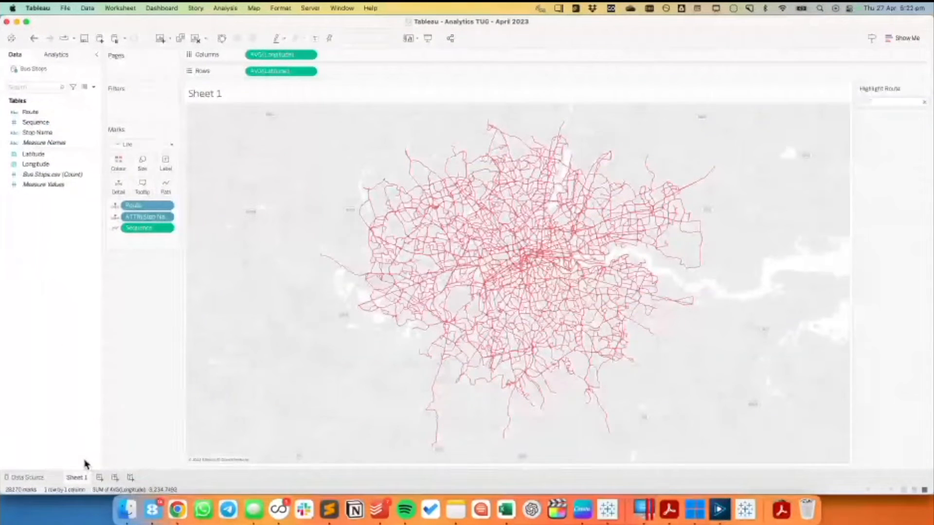
left_click(99, 477)
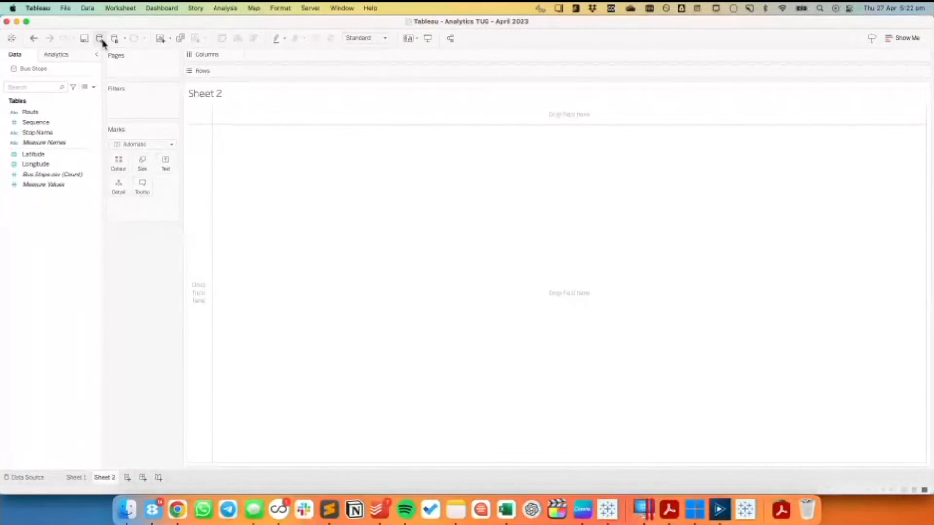
left_click(101, 40)
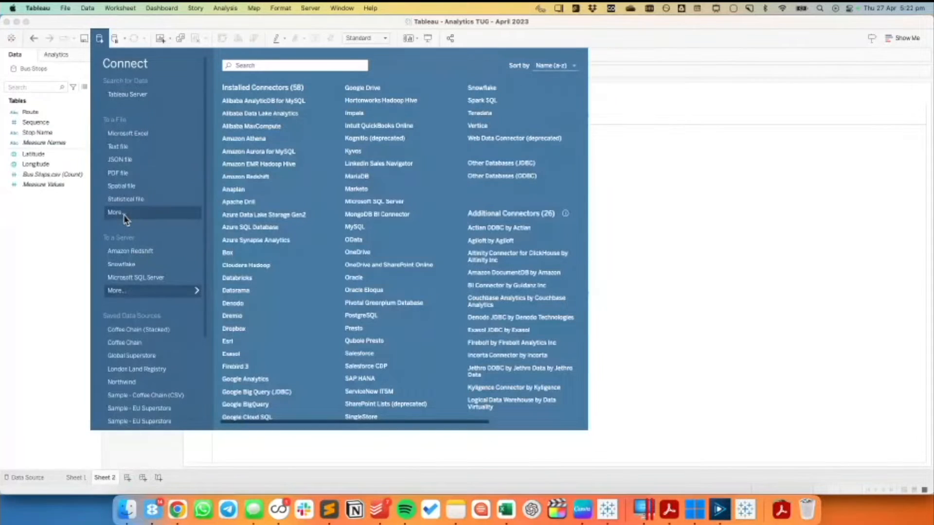
left_click(115, 212)
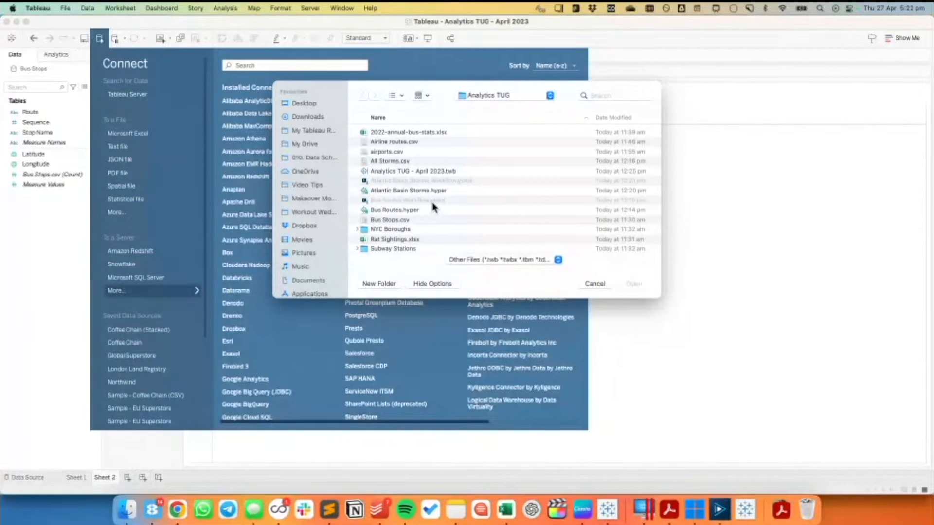
double_click(396, 211)
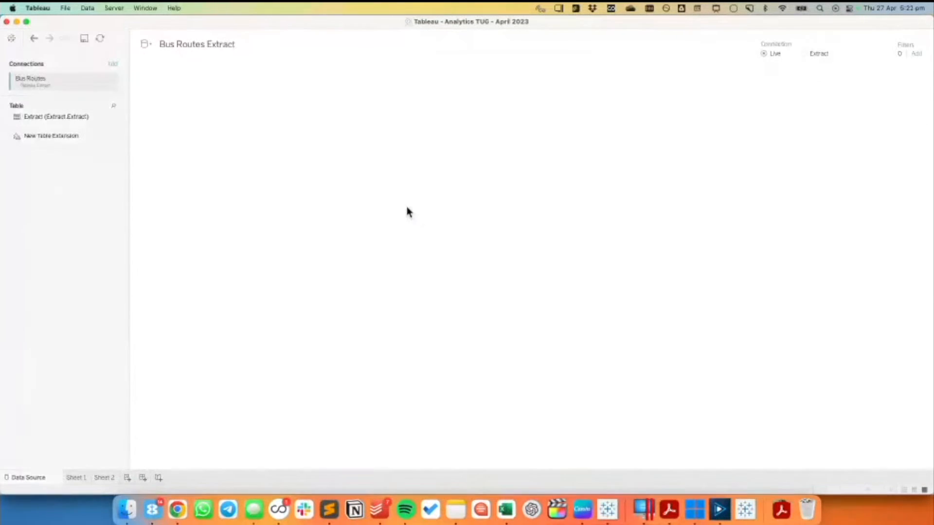
Step: On Sheet 2, map SpatialObj Built and break it down by Route as detail, checking that a single route line can be selected
left_click(109, 479)
left_click(51, 144)
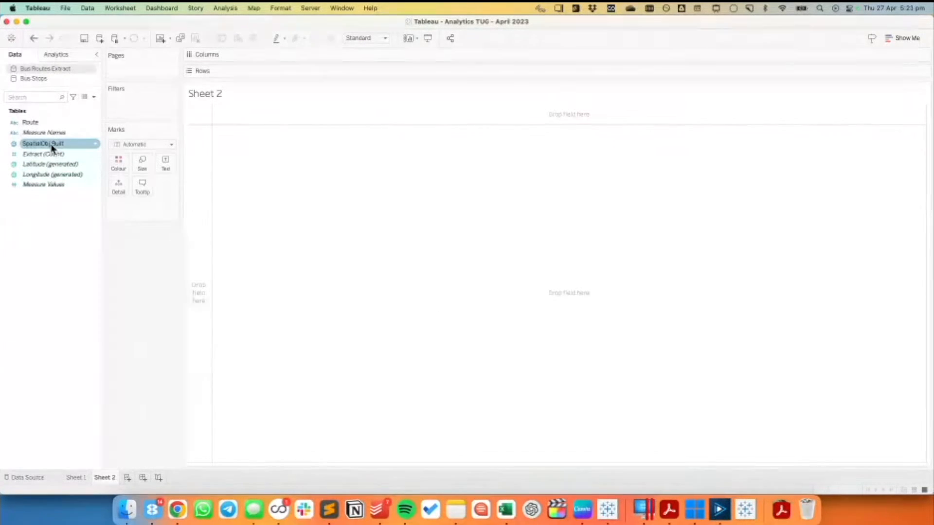
left_click_drag(51, 145, 110, 202)
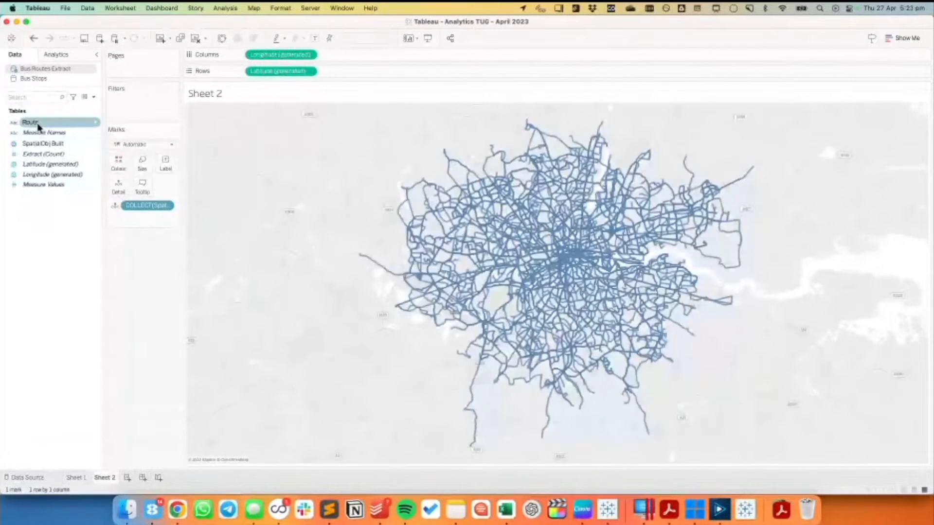
left_click(27, 123)
left_click_drag(27, 125, 115, 187)
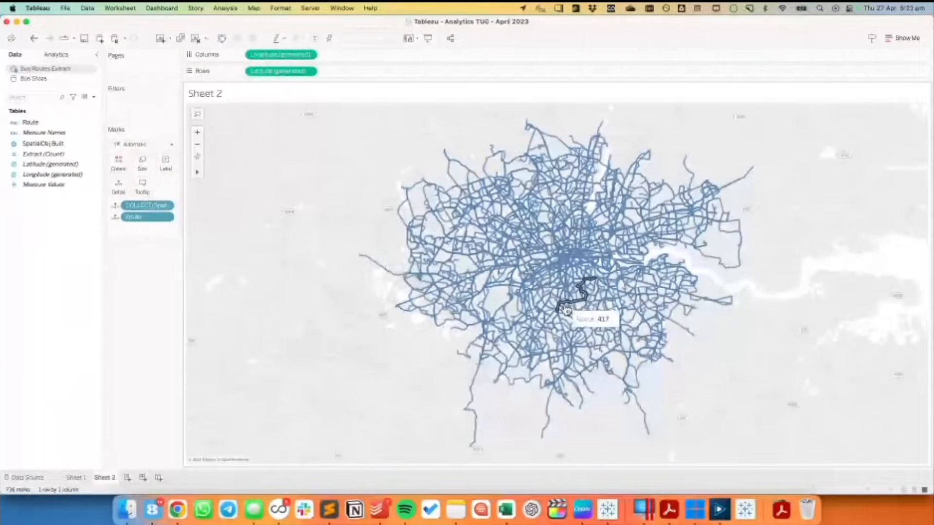
left_click(586, 269)
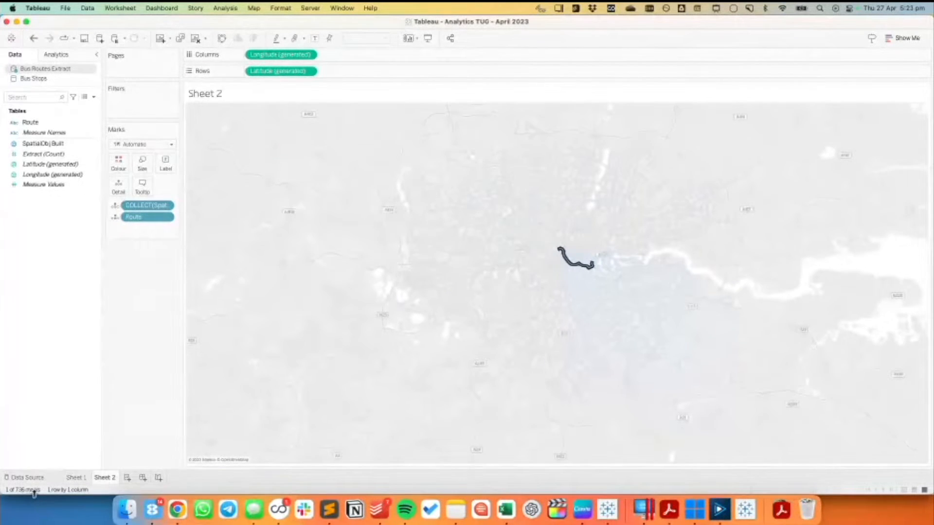
left_click(491, 281)
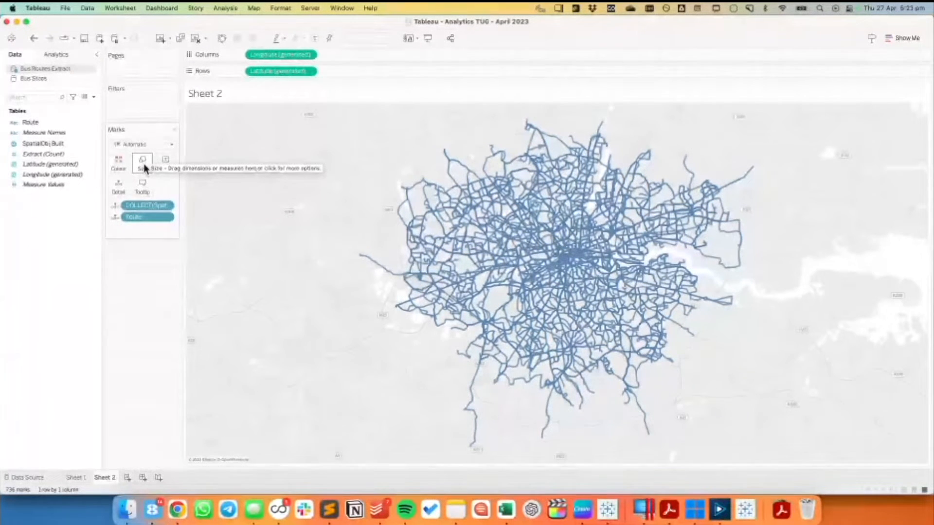
Step: Edit the Bus Routes Extract data source, add a connection to 2022-annual-bus-stats.xlsx and preview its 2010-2011 sheet
right_click(47, 68)
left_click(65, 75)
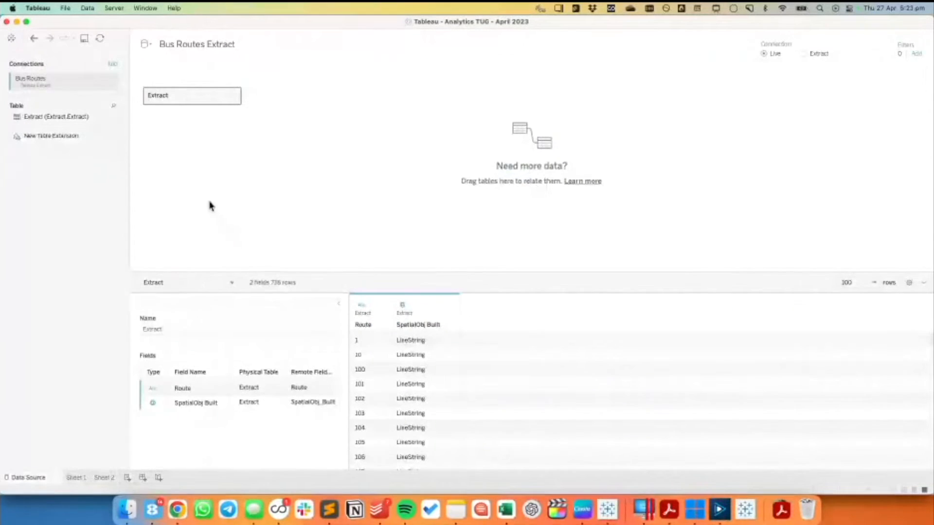
left_click(111, 65)
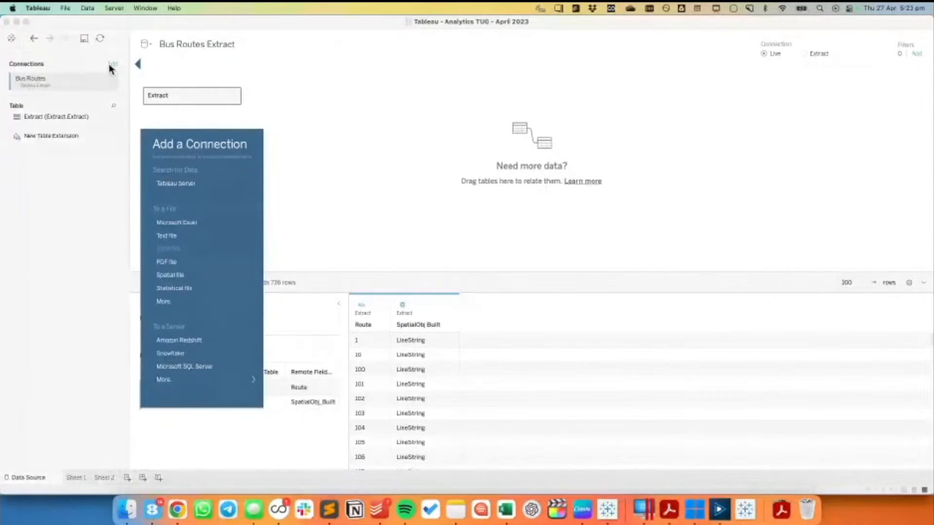
left_click(169, 302)
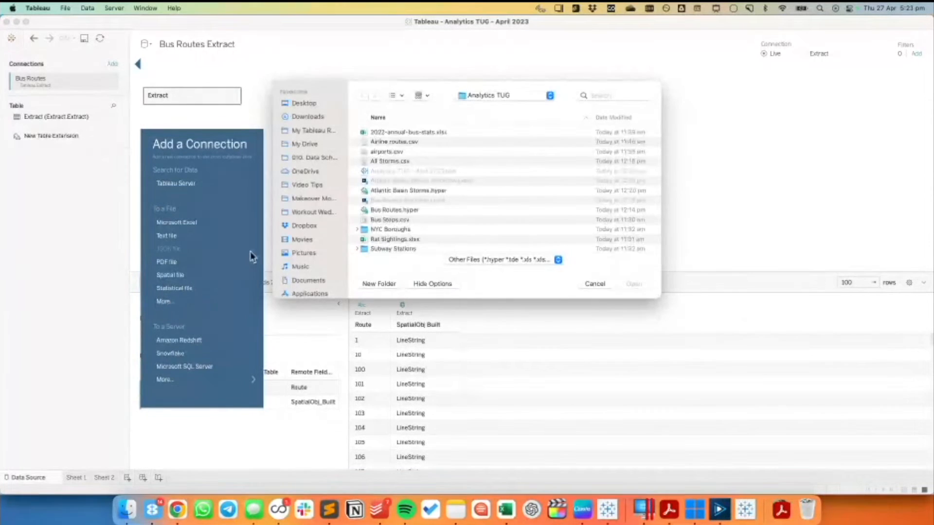
left_click(406, 132)
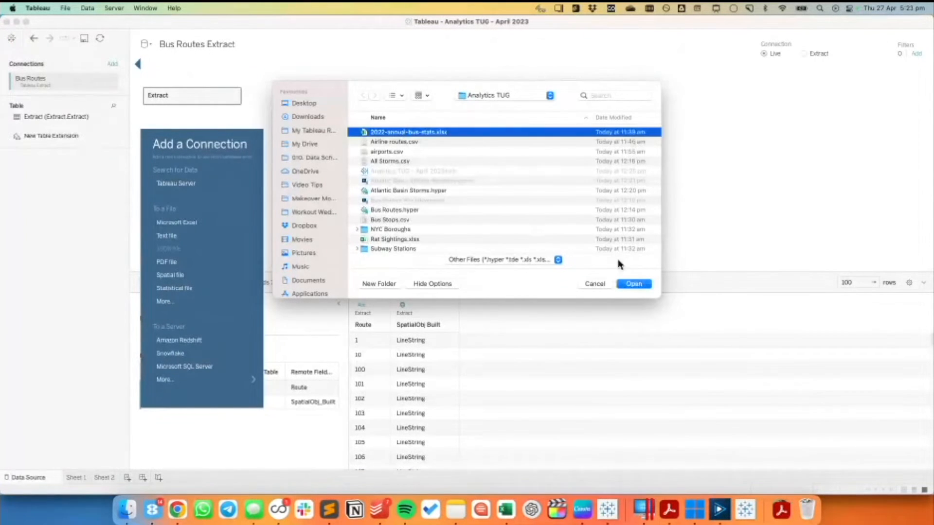
left_click(634, 285)
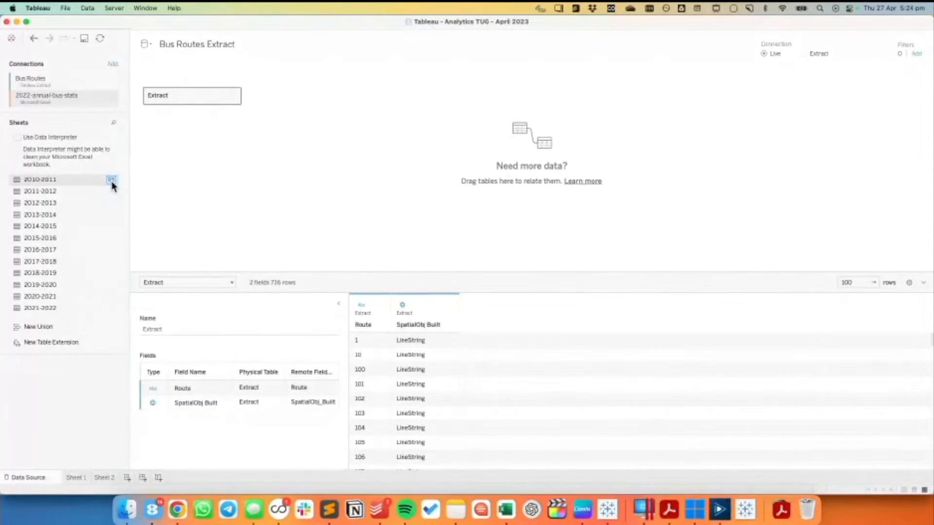
left_click(112, 182)
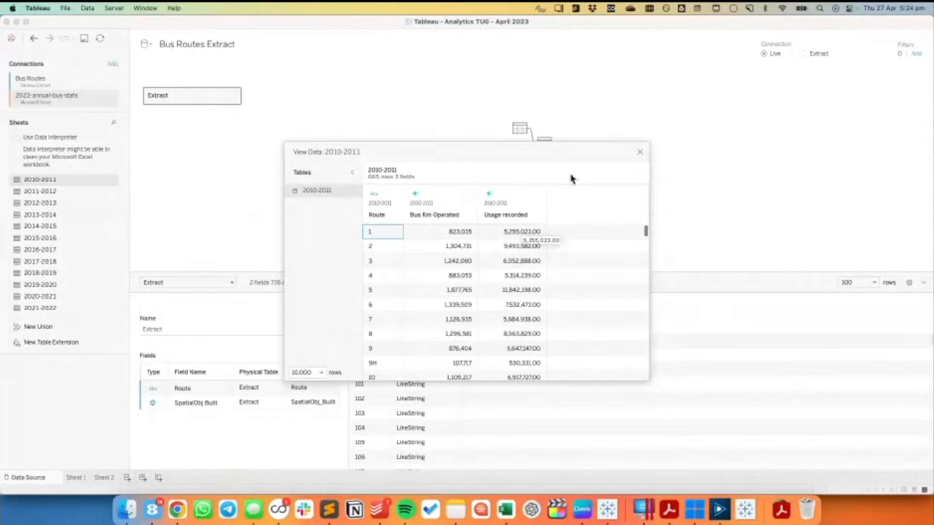
left_click(640, 152)
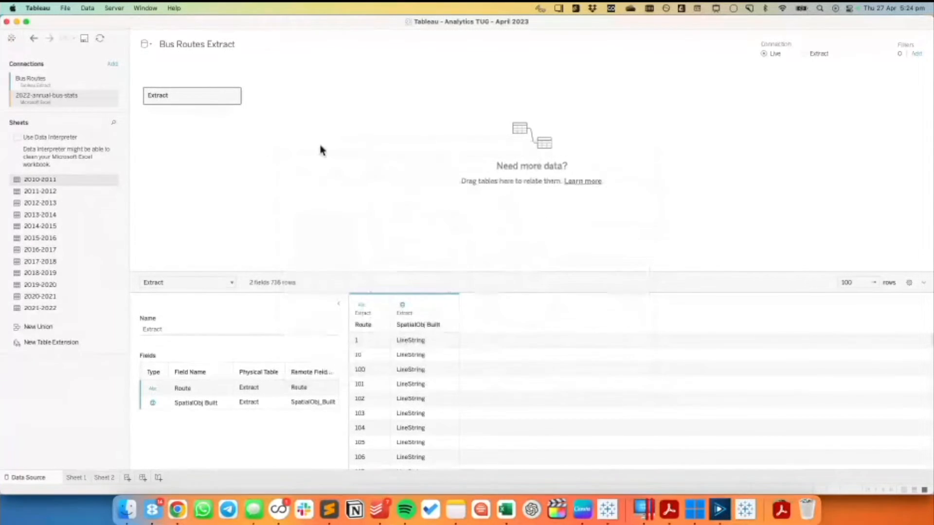
Step: Inside the Extract table, join a new union of all sheets from 2010-2011 to 2021-2022 and check the Route join clause
double_click(204, 95)
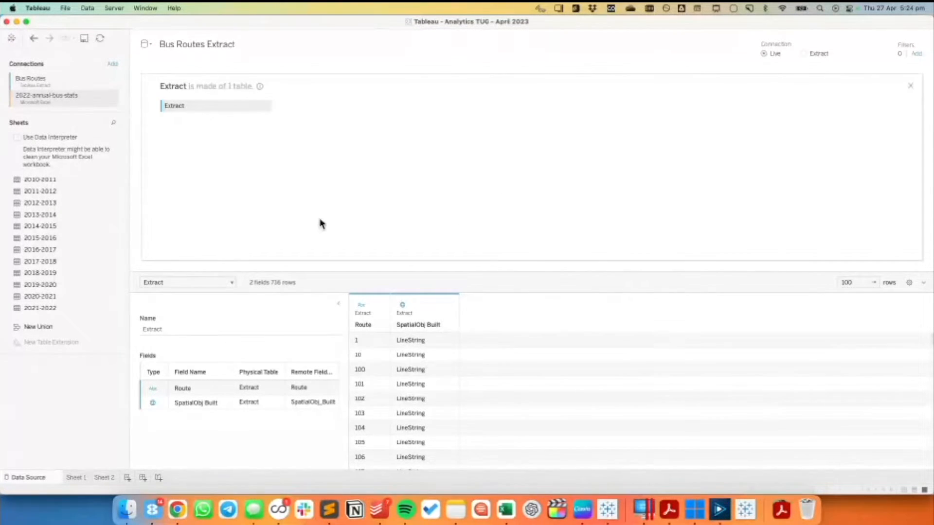
left_click_drag(43, 332, 362, 141)
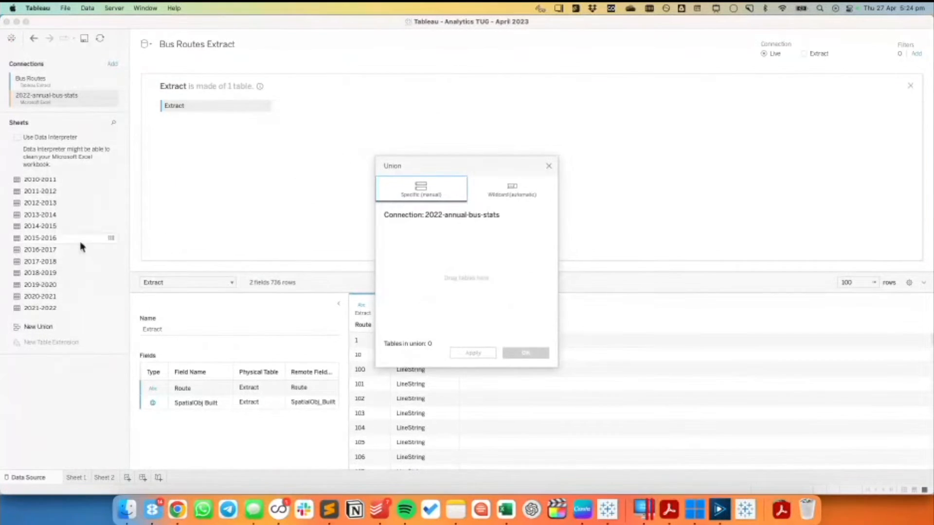
left_click(45, 180)
left_click(45, 311, "shift")
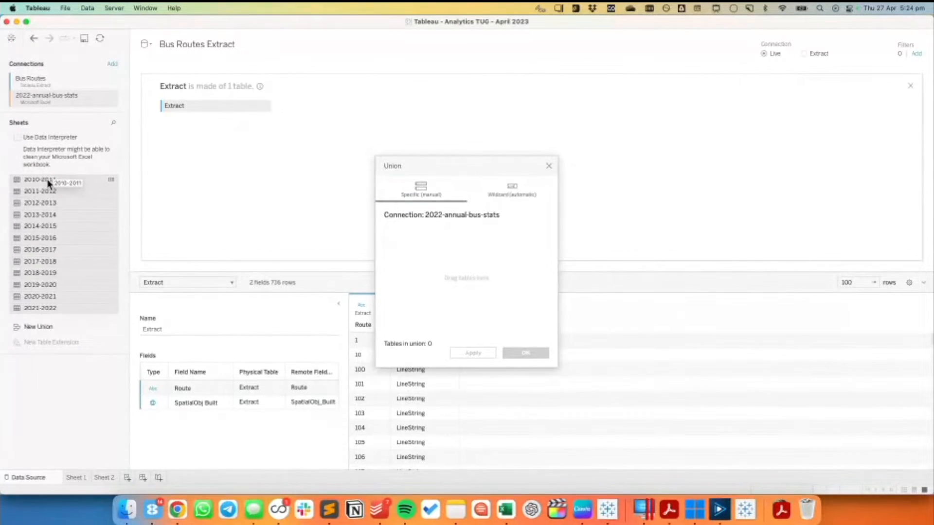
left_click_drag(48, 179, 408, 270)
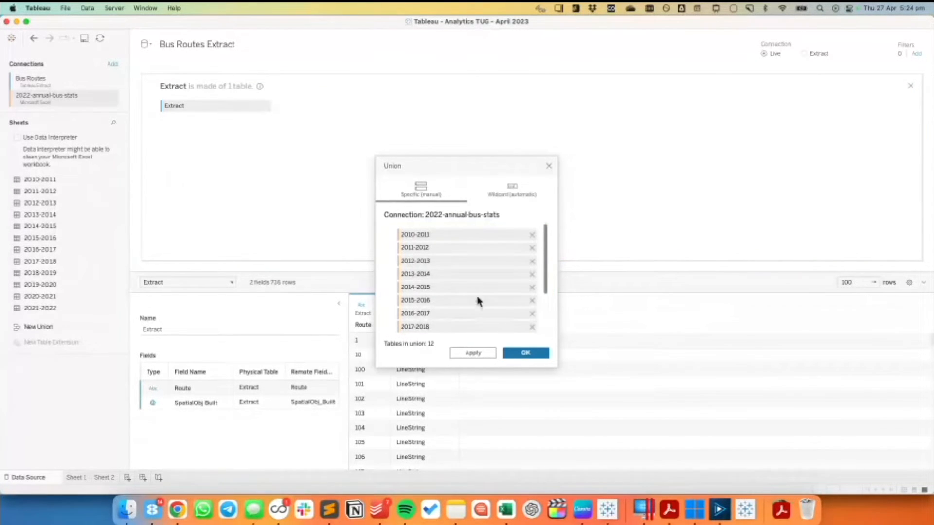
left_click(537, 355)
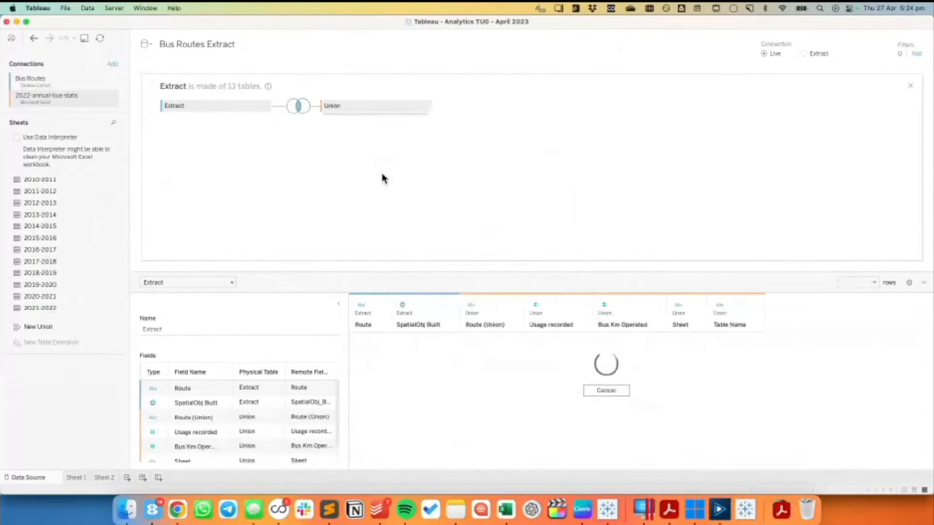
left_click(303, 107)
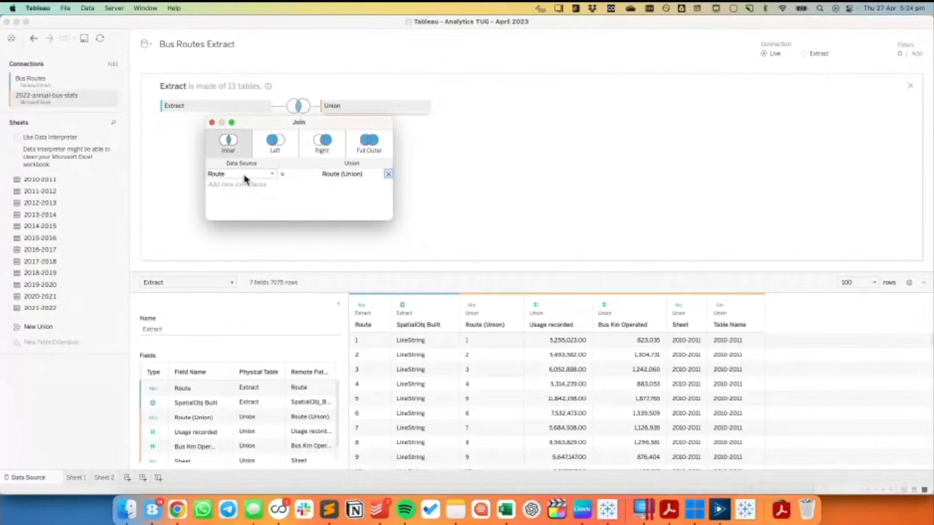
left_click(212, 122)
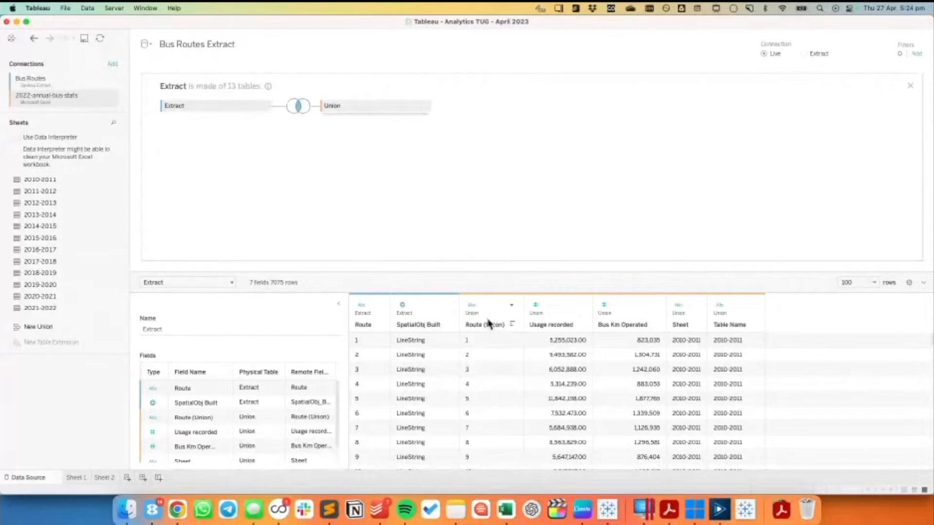
Step: Hide the Route (Union) field and rename the SpatialObj Built field to Path
left_click(512, 306)
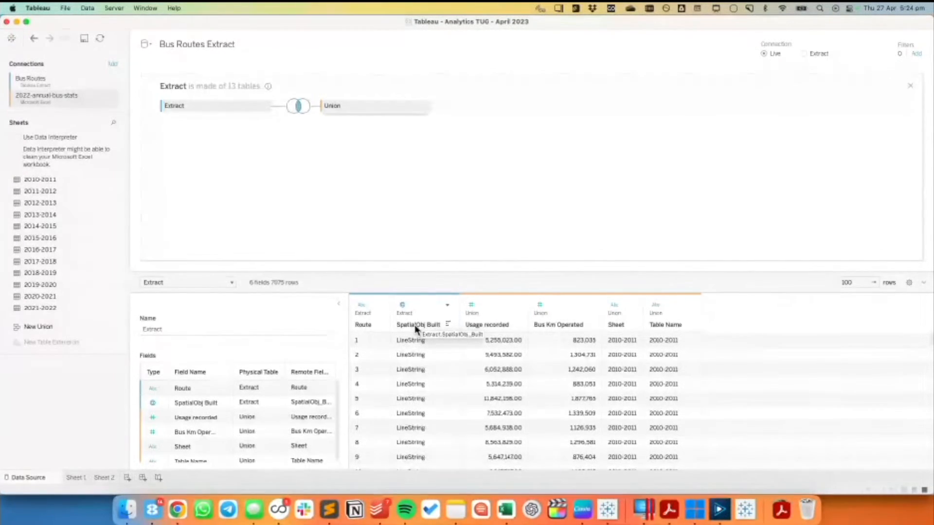
double_click(415, 326)
type("Fu")
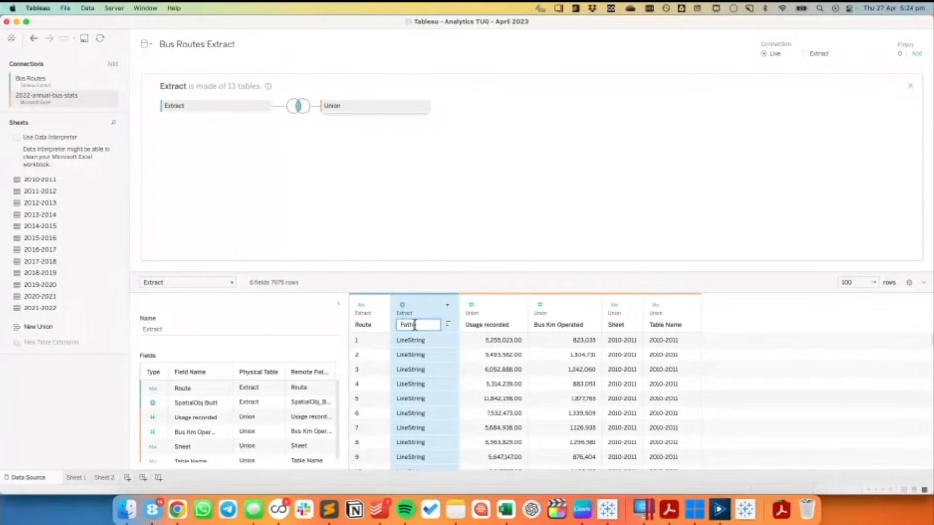
type("th")
key("Return")
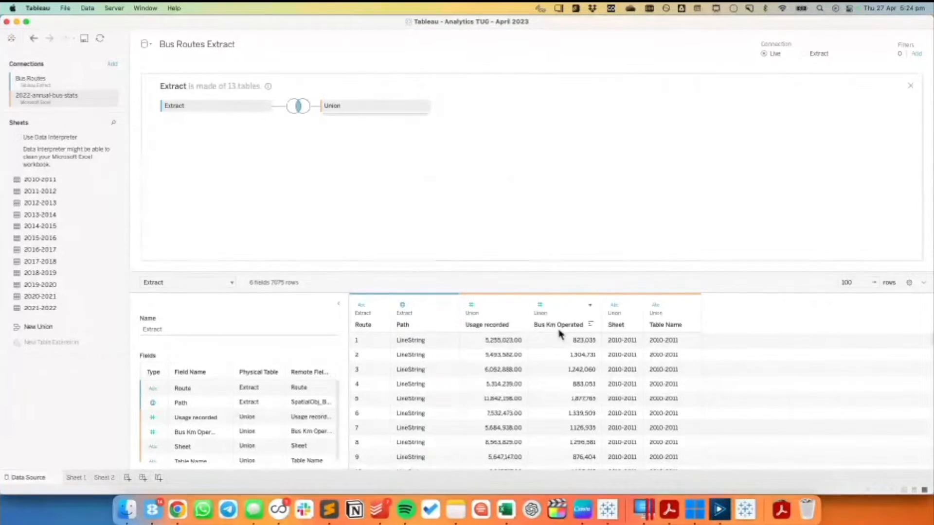
Step: Rename the Usage recorded field to Passengers
double_click(493, 326)
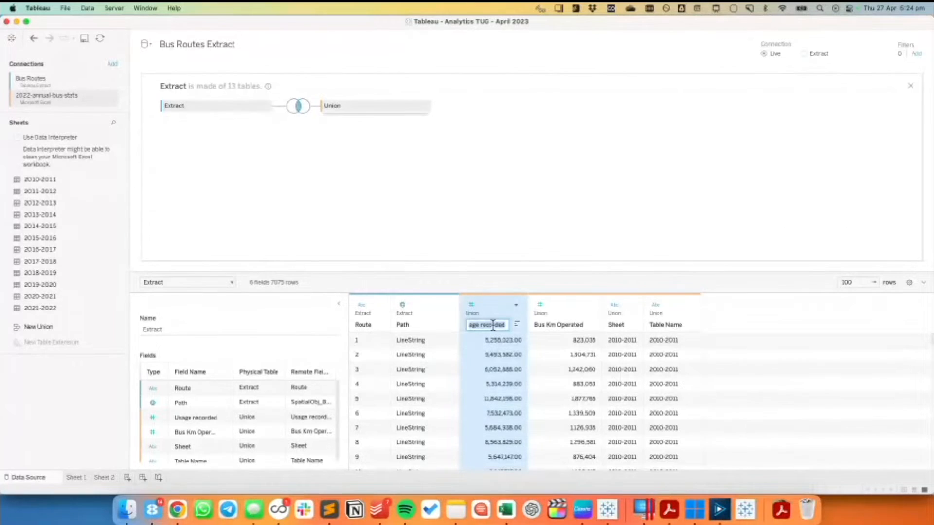
type("Passe")
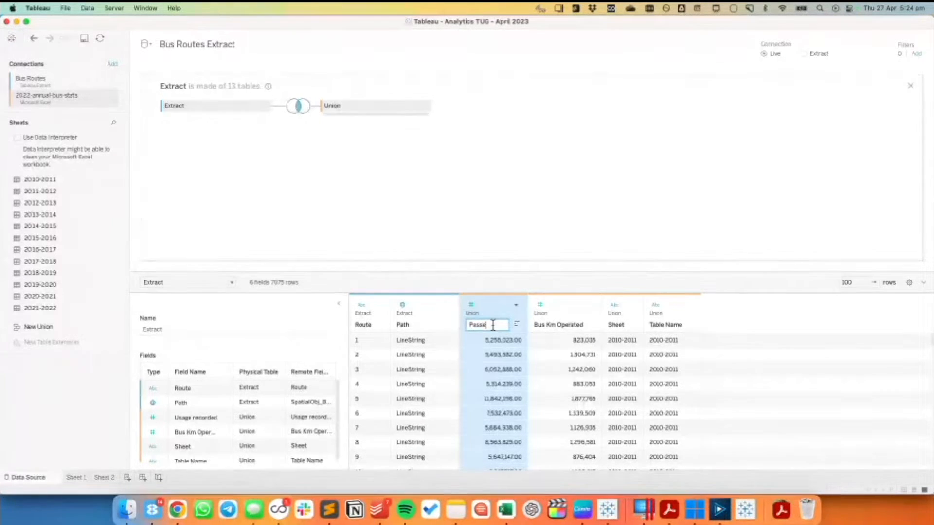
type("ngers")
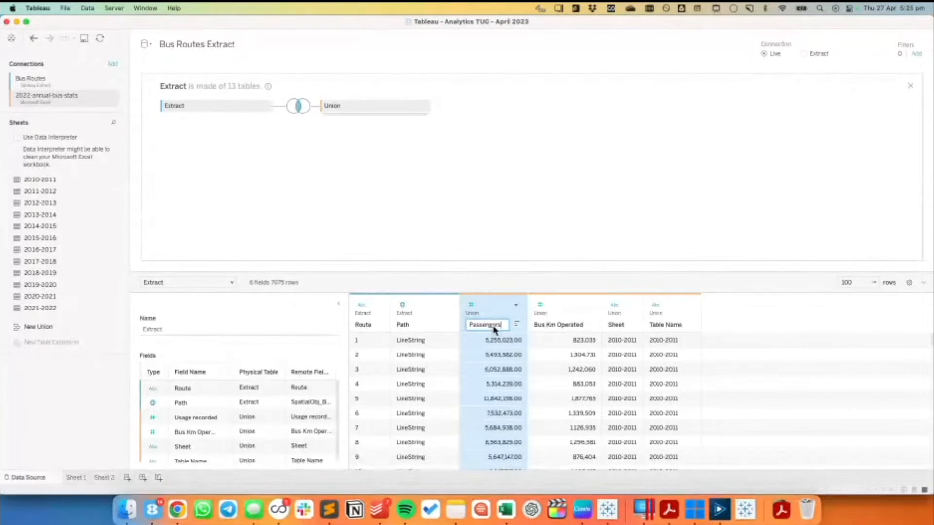
key("Return")
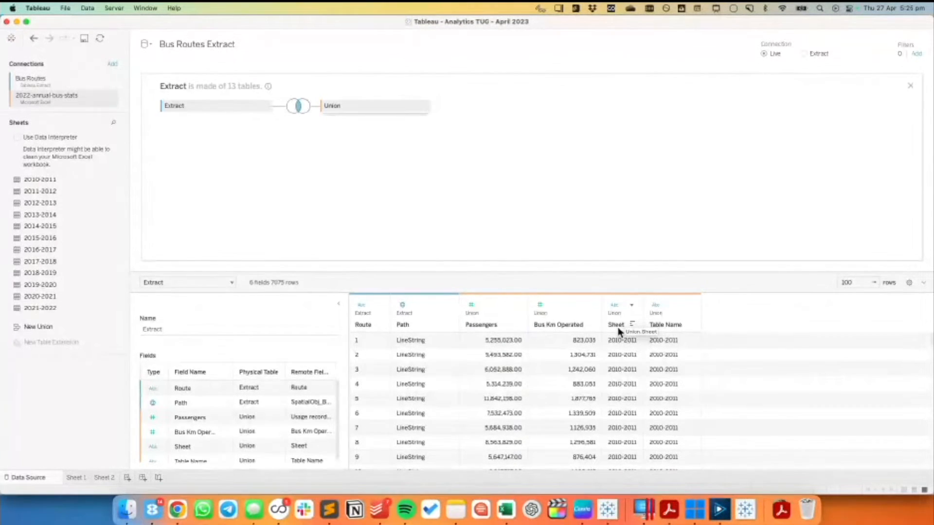
Step: Rename the Sheet field to Year and hide the Table Name field
double_click(616, 325)
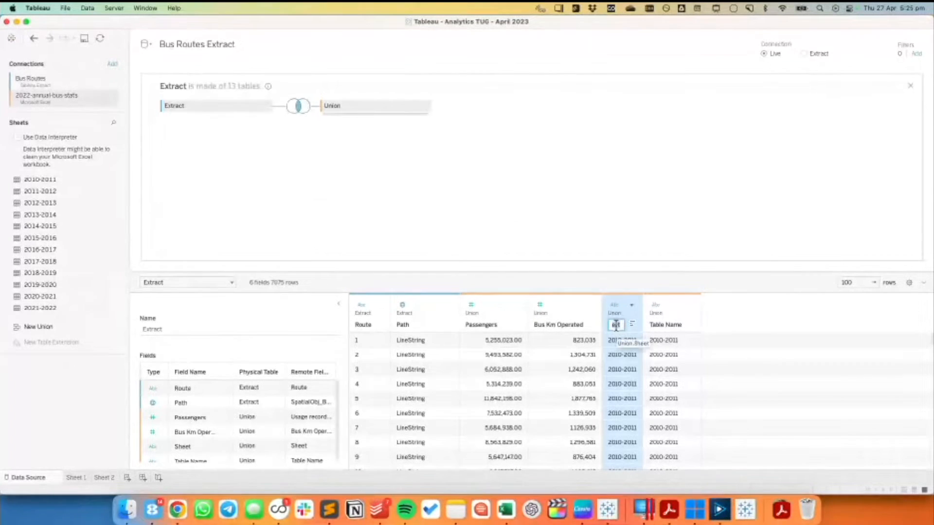
type("Year")
key("Return")
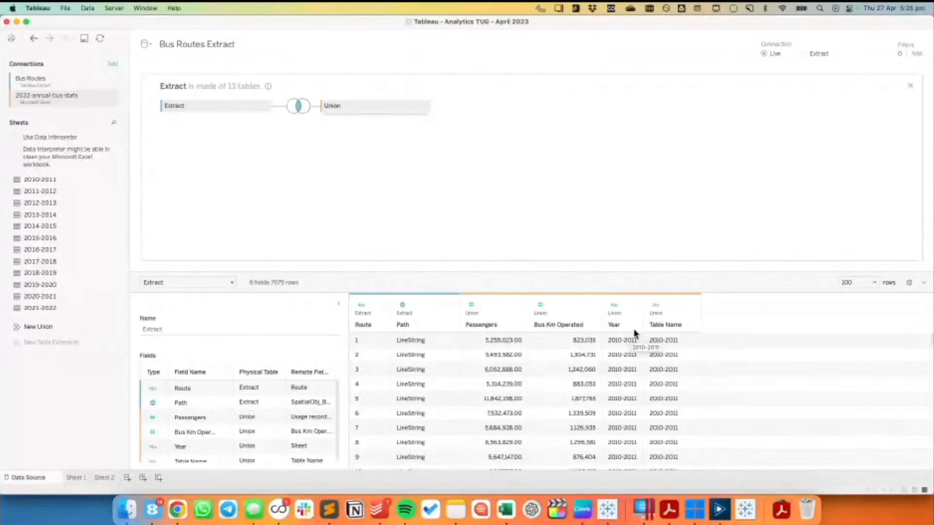
left_click(689, 307)
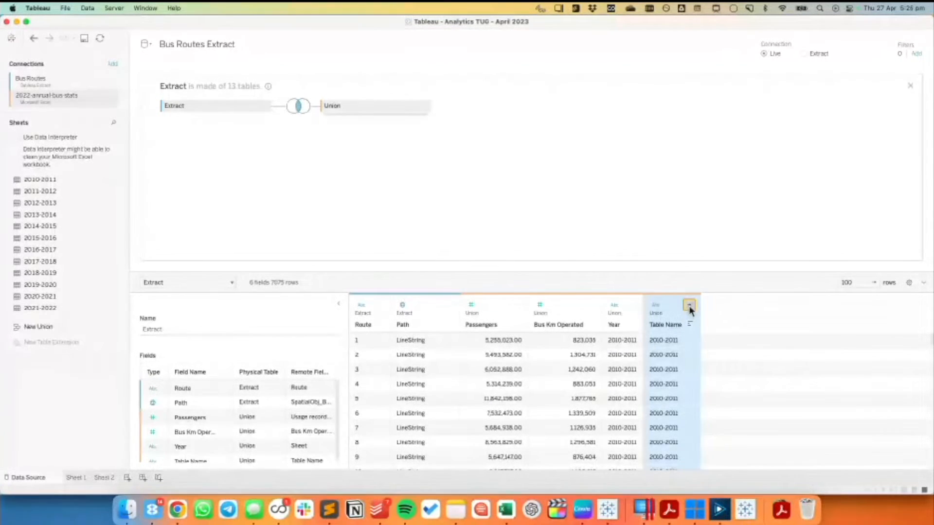
left_click(707, 327)
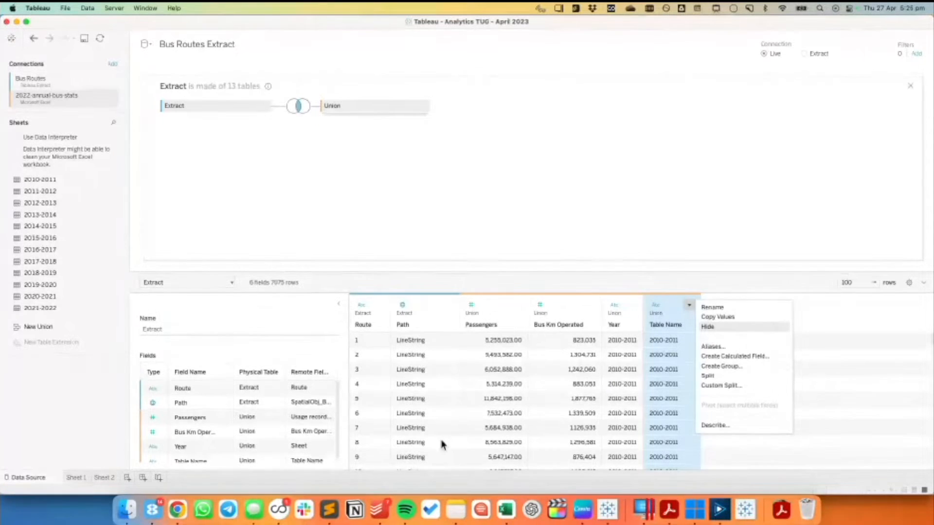
Step: Return to Sheet 2, size the route lines by Passengers and inspect one southern route's passenger tooltip
left_click(106, 480)
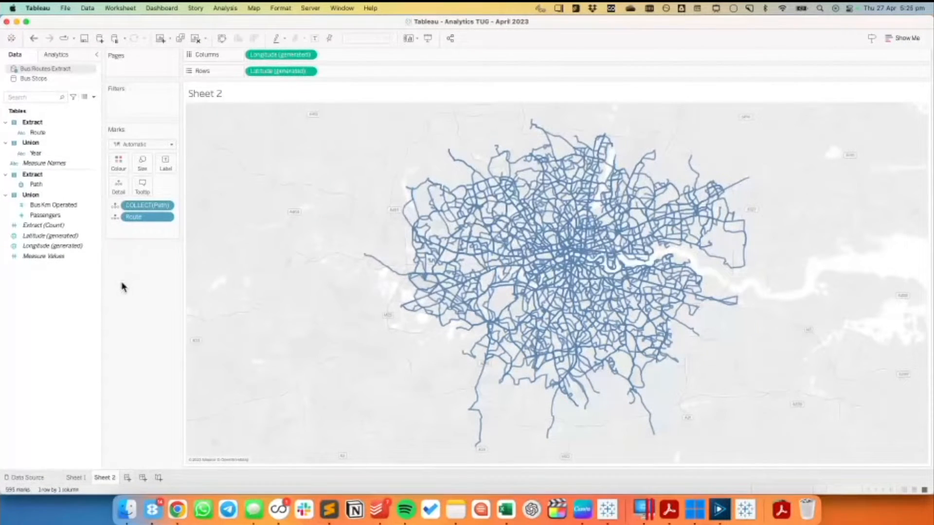
left_click(47, 217)
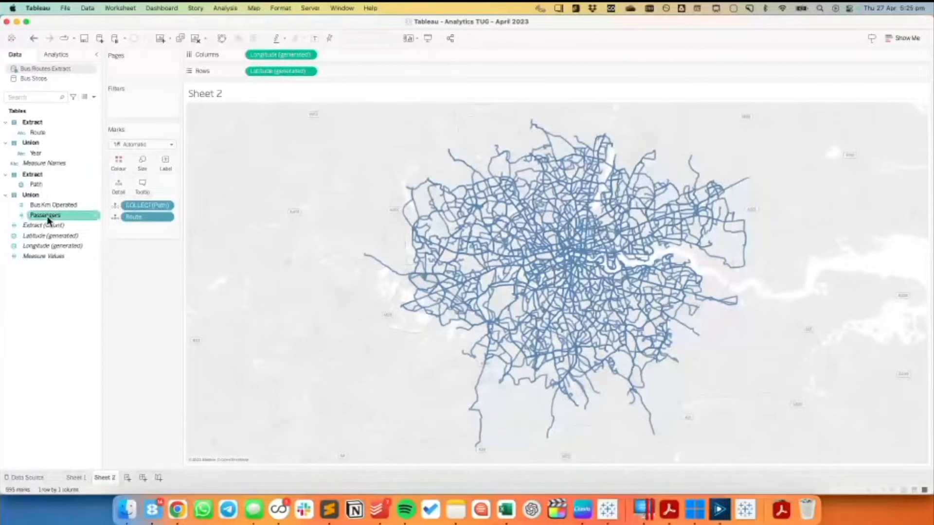
left_click_drag(42, 221, 137, 167)
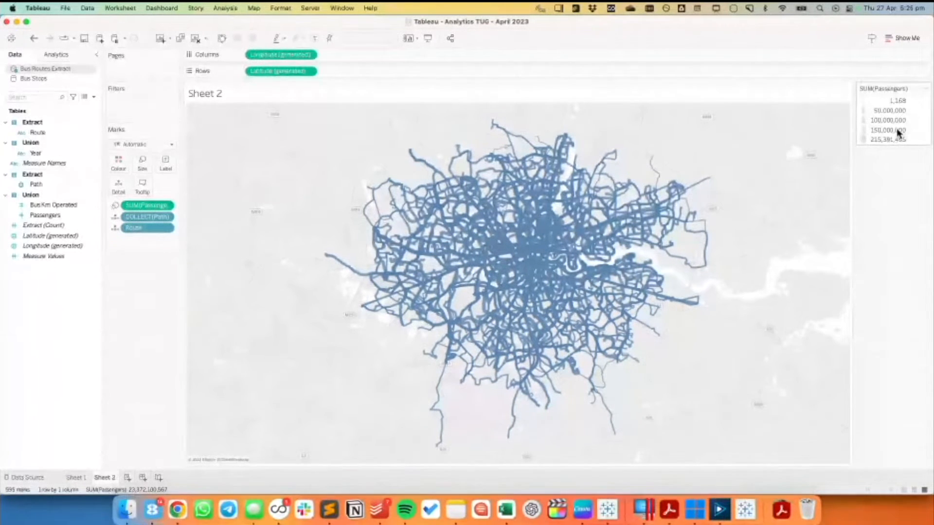
left_click(441, 405)
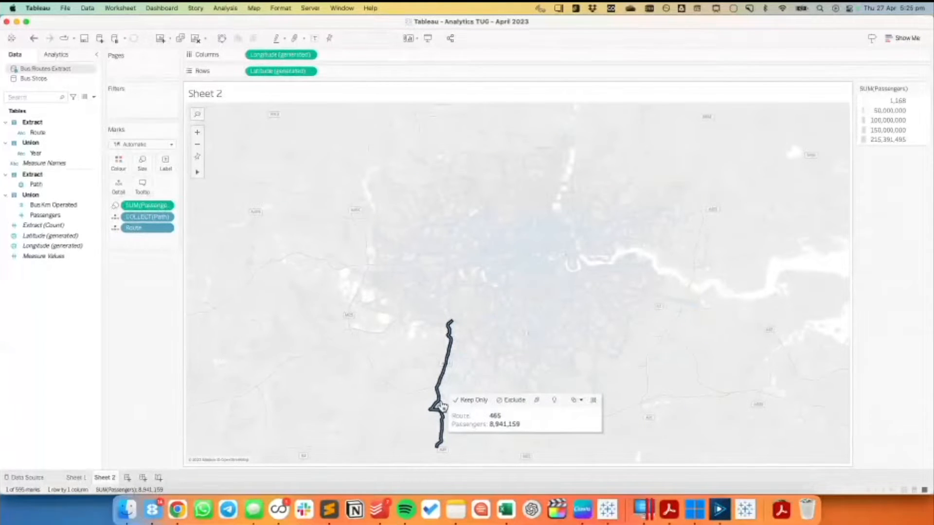
left_click(762, 228)
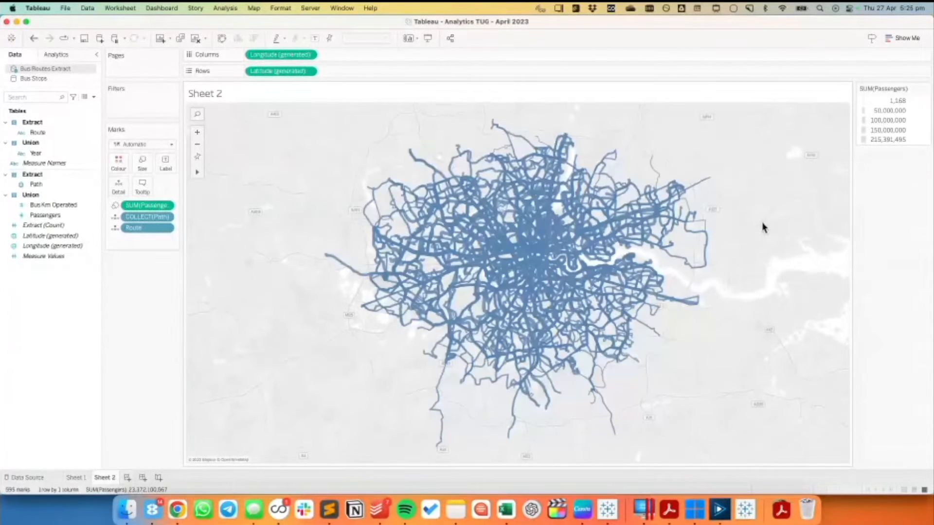
Step: Inspect the passenger tooltips of individual central routes, including route 4, and clear the route selection
mouse_move(707, 184)
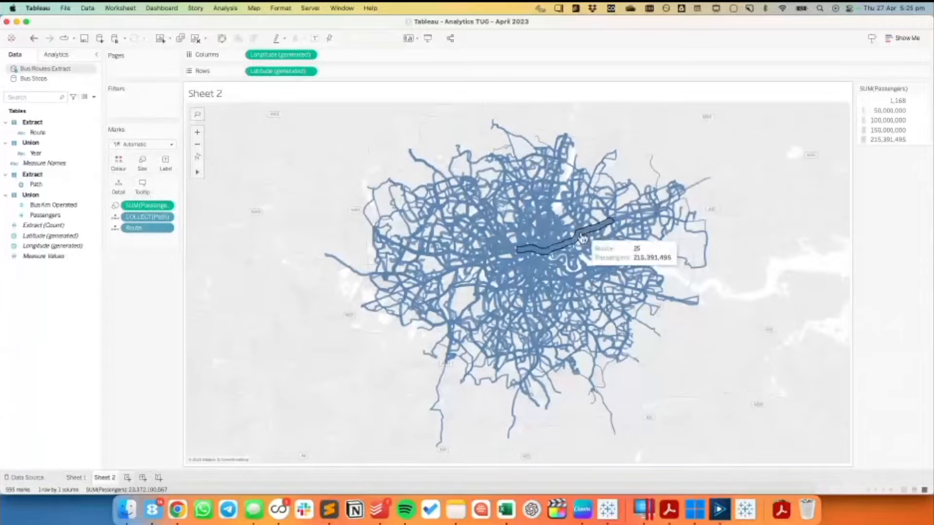
left_click(558, 245)
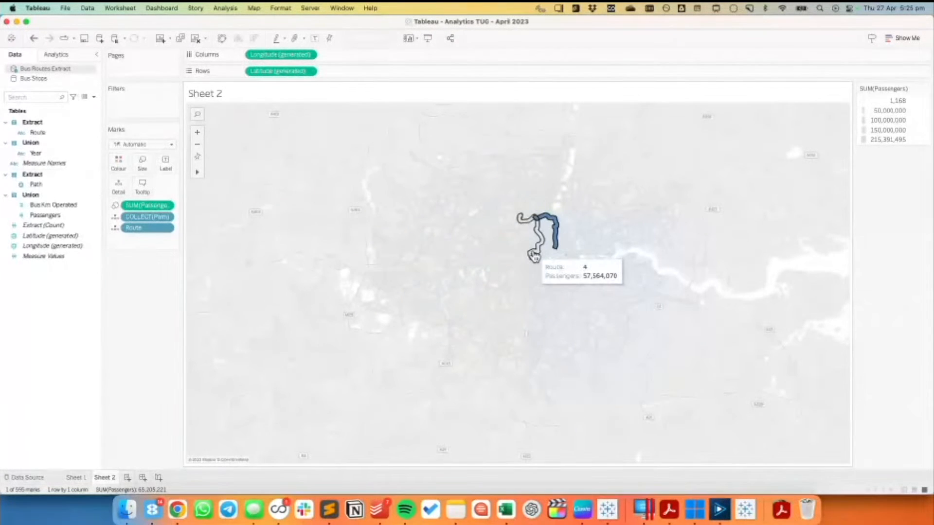
left_click(534, 255)
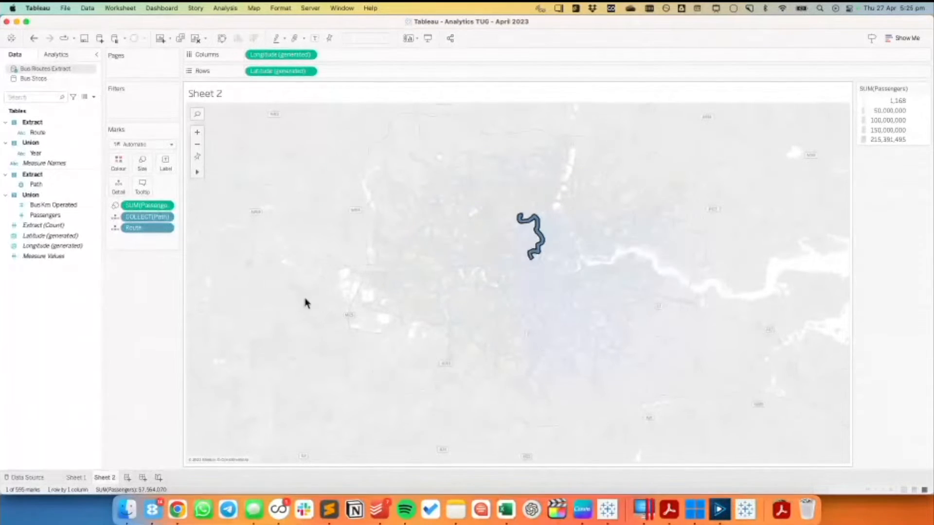
left_click(269, 305)
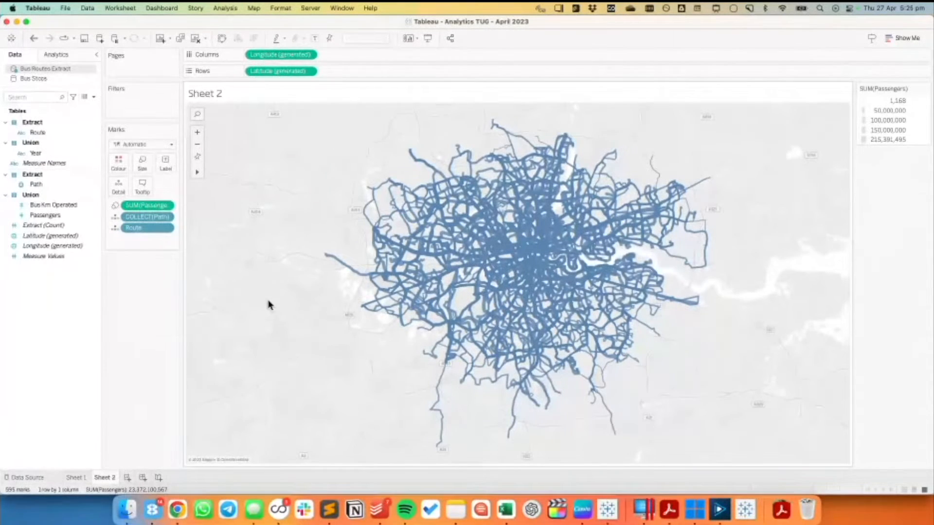
Step: Page the route map by Year, going back to 2019-2020 and stepping forward to 2021-2022
left_click(59, 154)
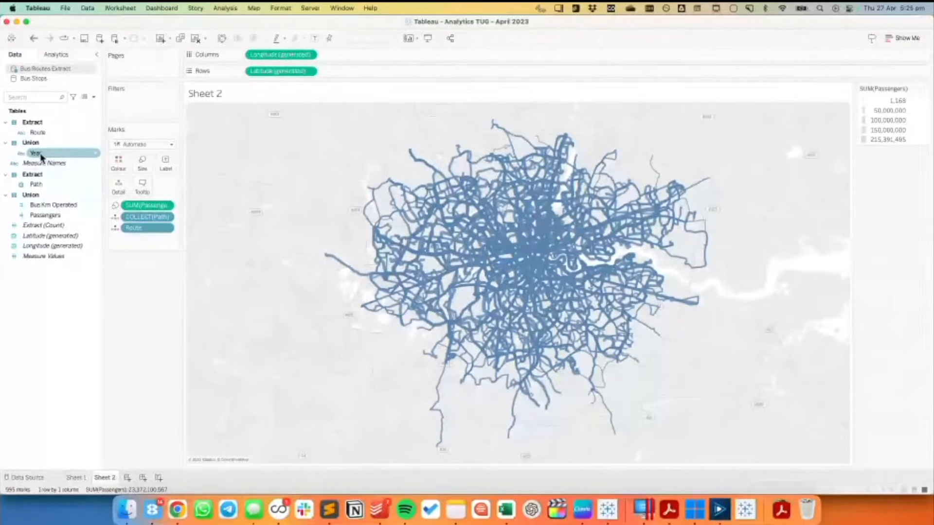
left_click_drag(41, 157, 148, 70)
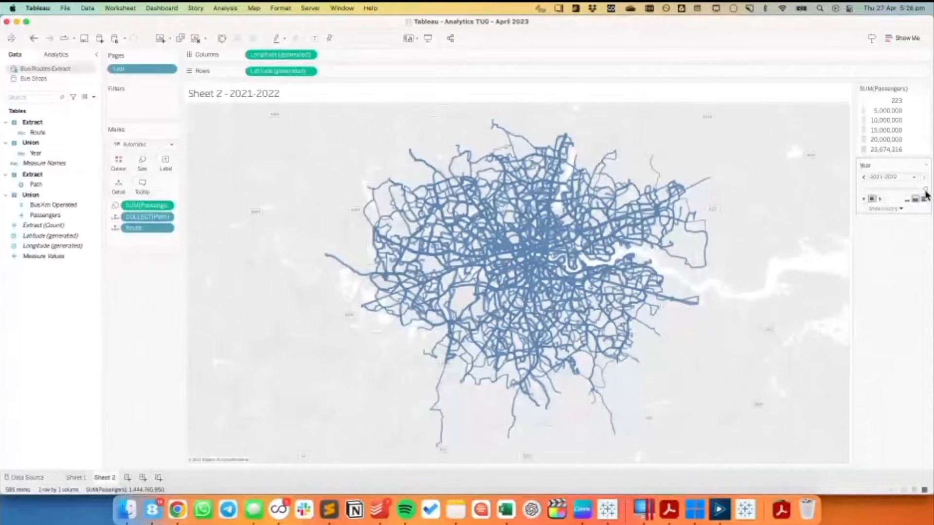
left_click_drag(925, 195, 912, 193)
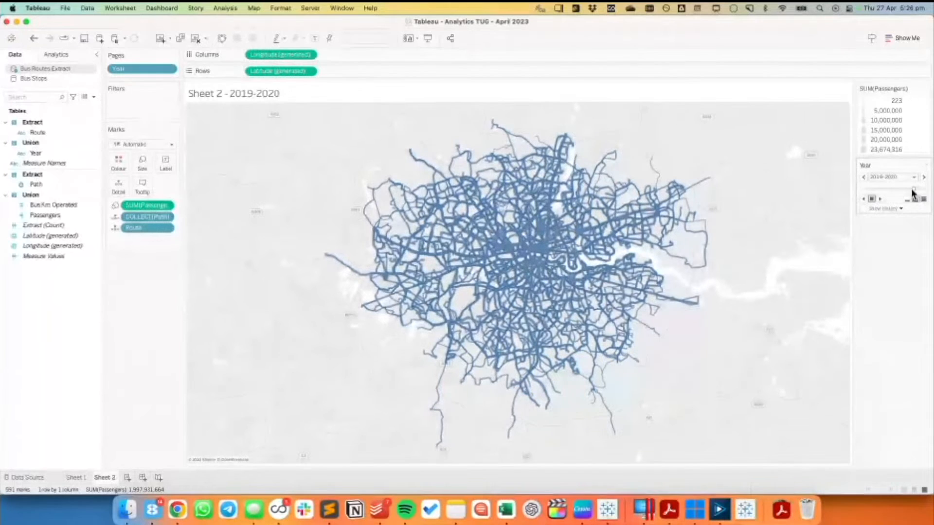
left_click(918, 180)
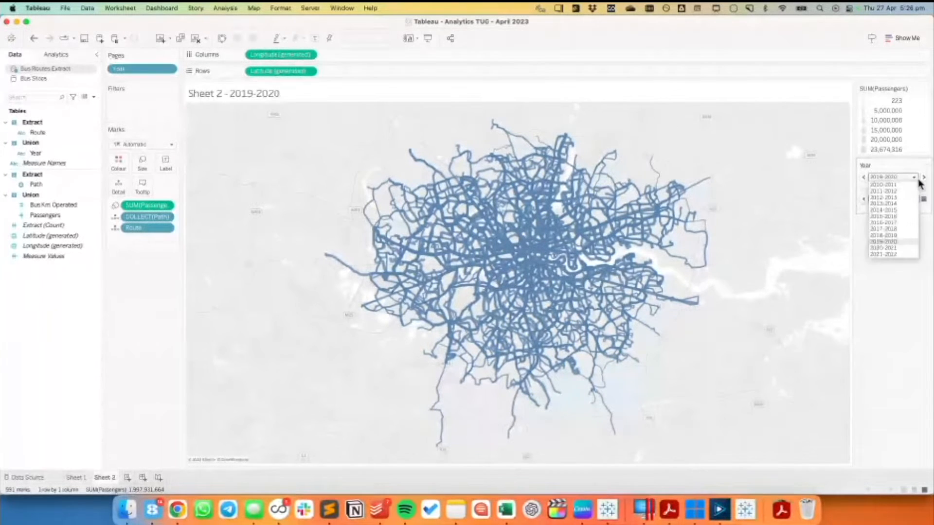
left_click(925, 181)
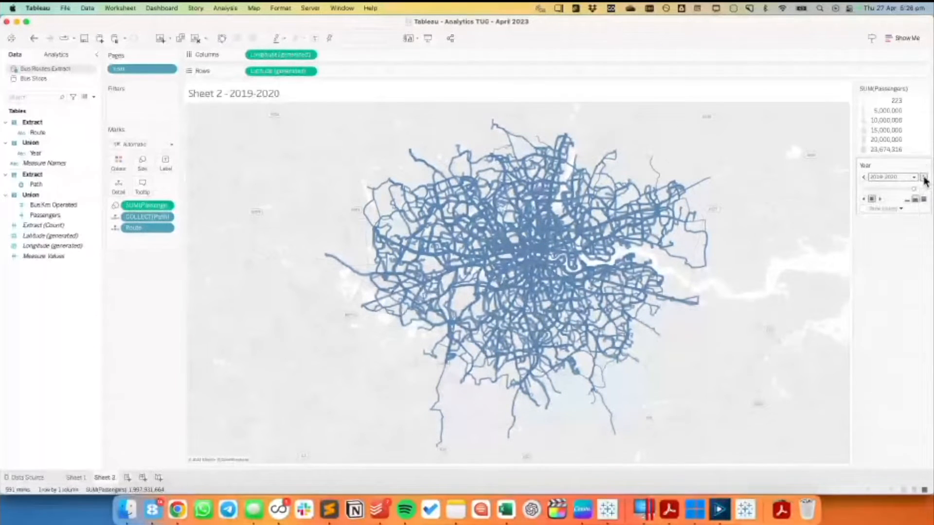
left_click(923, 178)
left_click(923, 178)
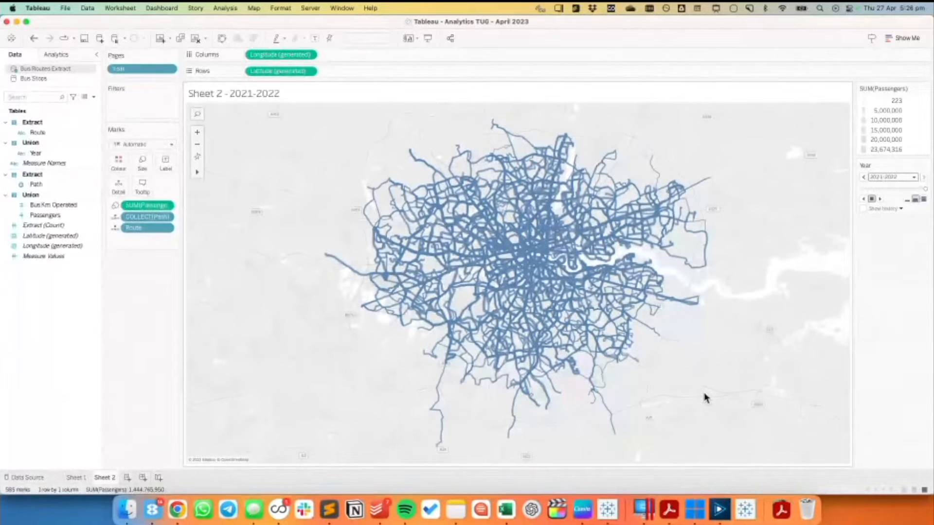
Step: Create a new worksheet with a bar chart of Passengers by Route, sorted in descending order
left_click(126, 477)
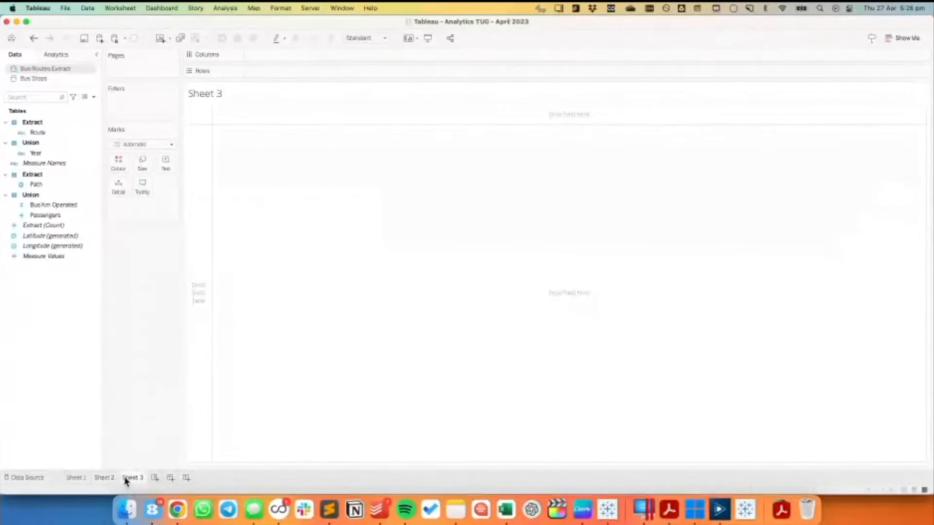
left_click_drag(37, 132, 197, 219)
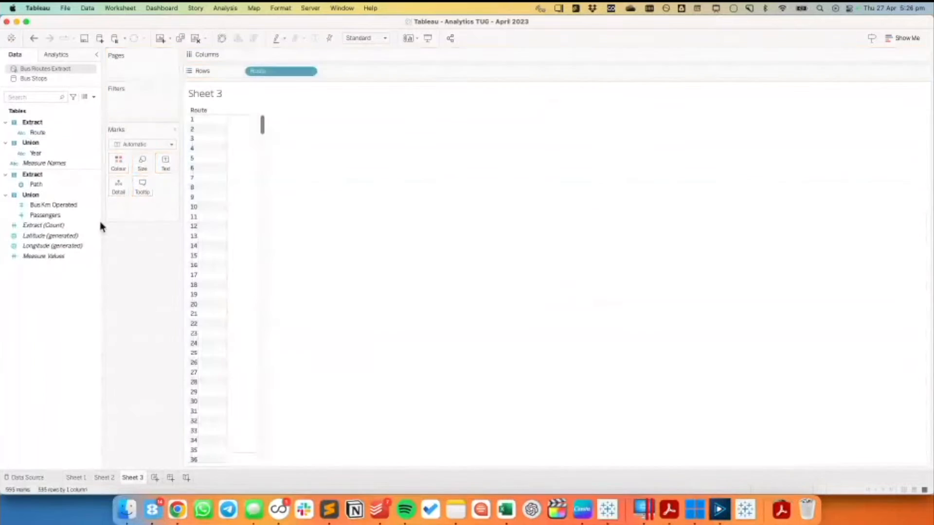
left_click_drag(45, 216, 282, 54)
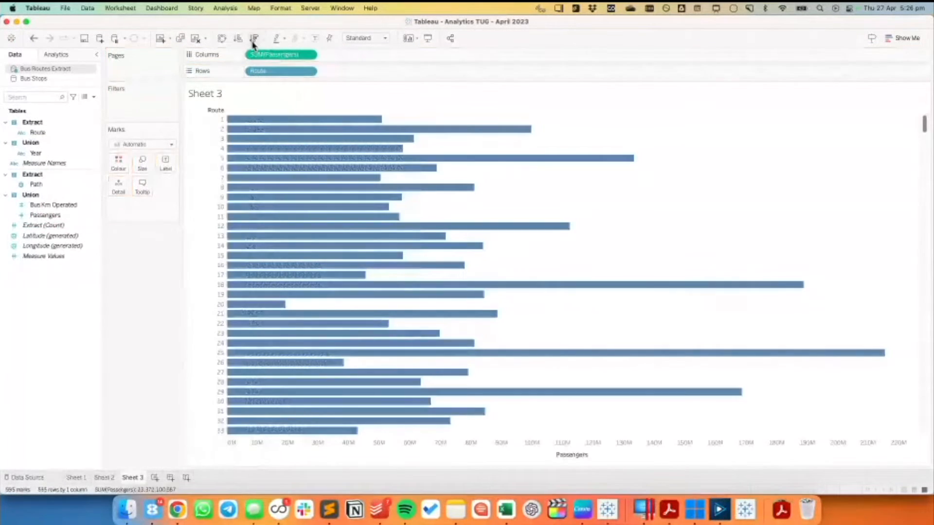
left_click(252, 42)
mouse_move(480, 123)
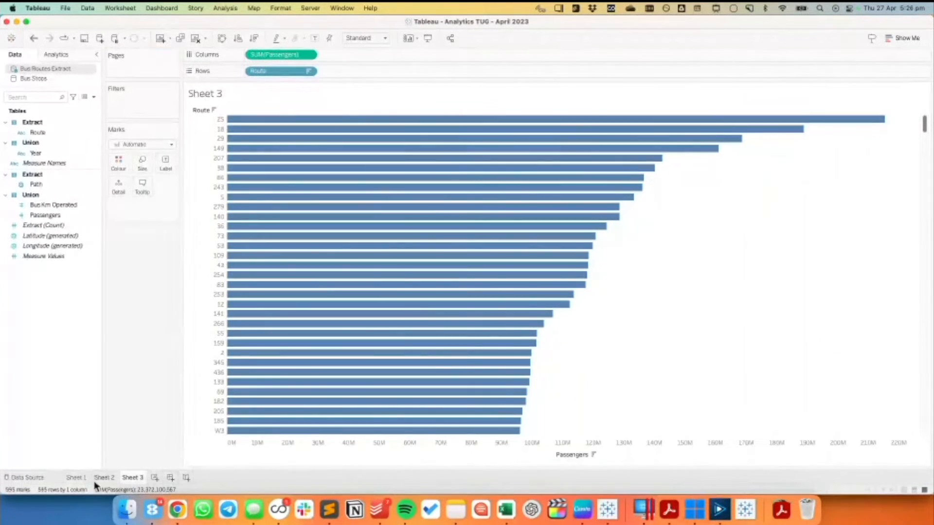
Step: Duplicate Sheet 2 and remove the Year paging from the copy
left_click(106, 479)
right_click(106, 479)
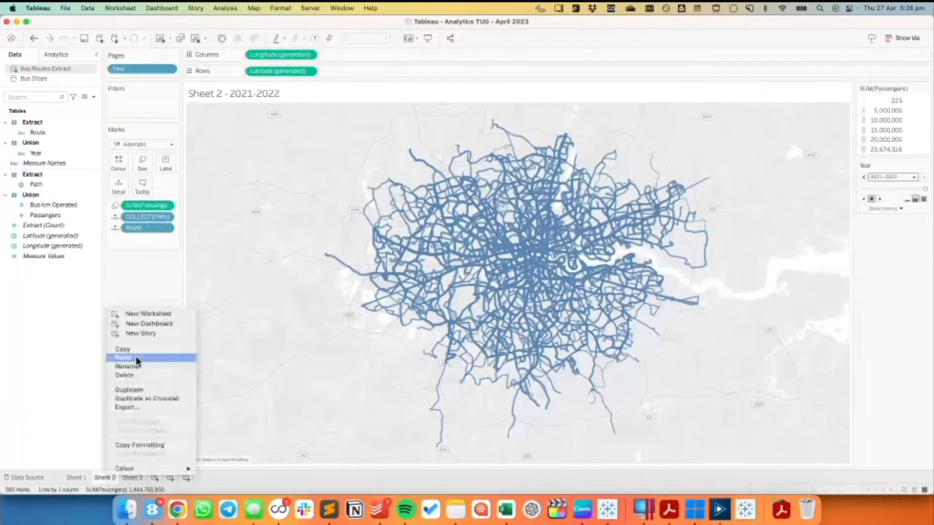
left_click(138, 390)
left_click_drag(142, 69, 18, 312)
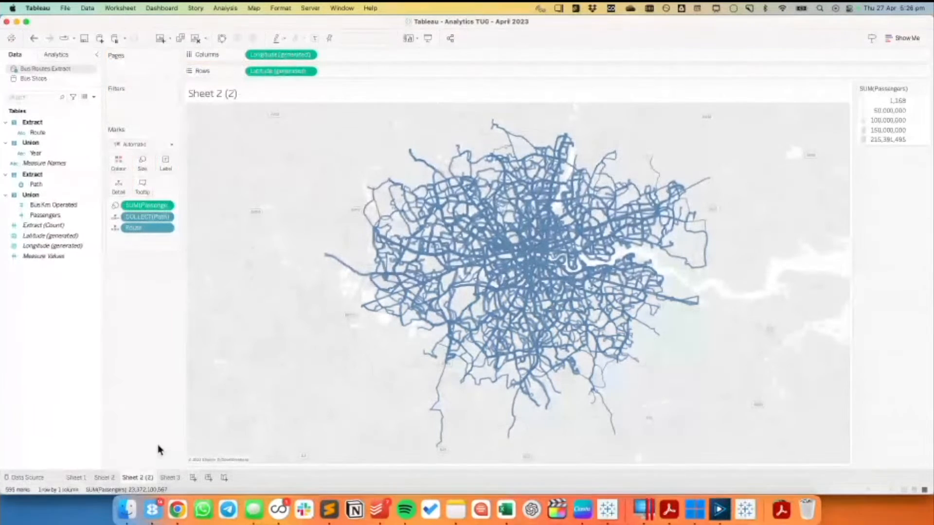
Step: Insert the Sheet 2 (2) map into the bar tooltip on Sheet 3 and preview it on the route bars
left_click(171, 479)
left_click(142, 184)
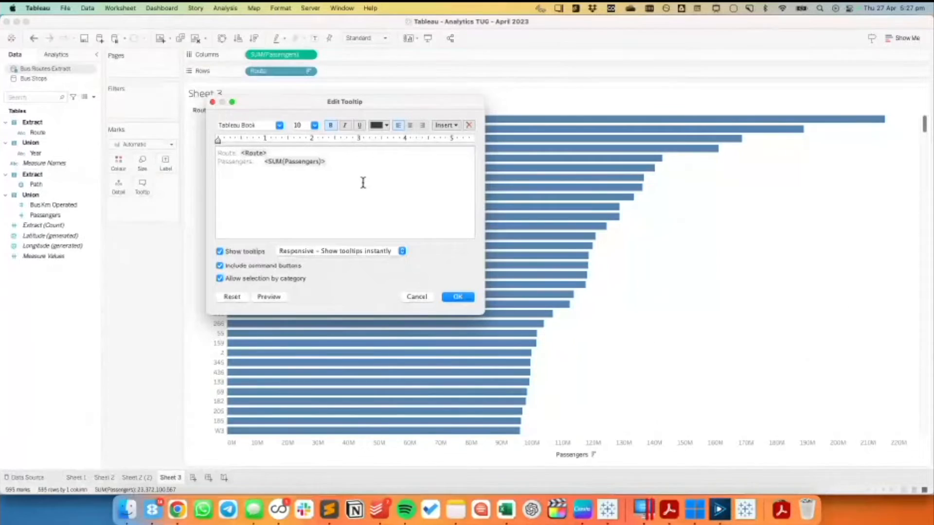
left_click(445, 126)
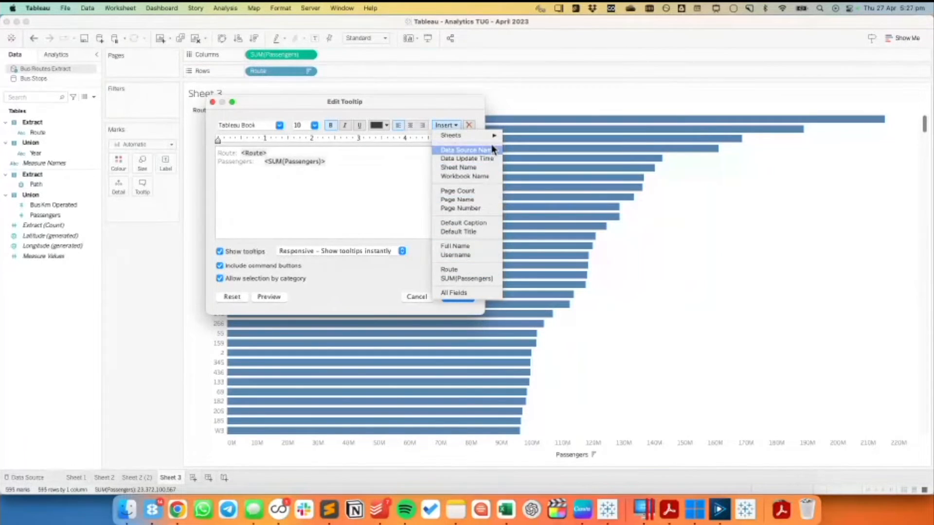
mouse_move(496, 136)
left_click(540, 154)
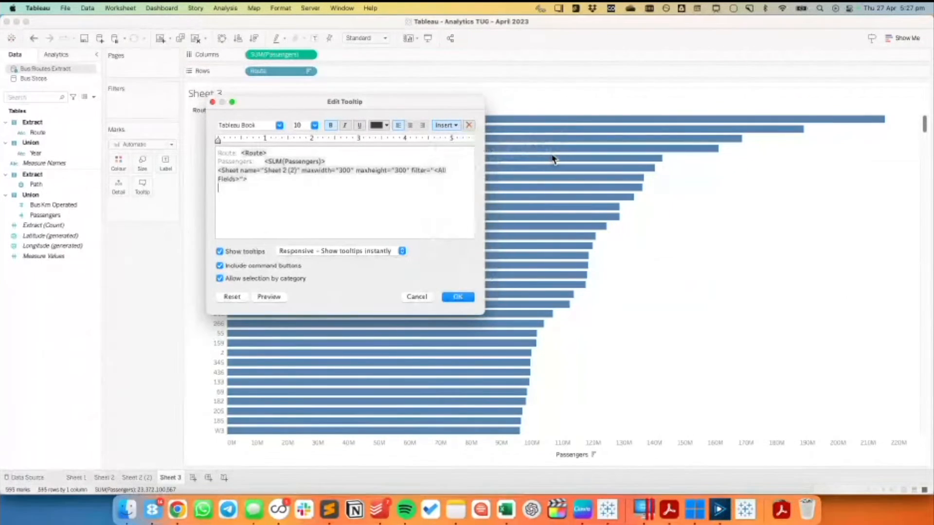
left_click(457, 297)
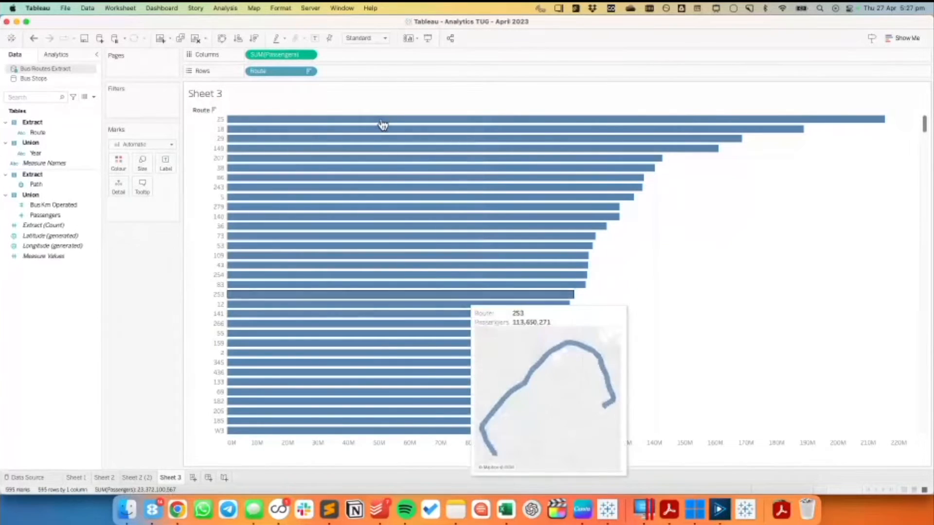
mouse_move(381, 123)
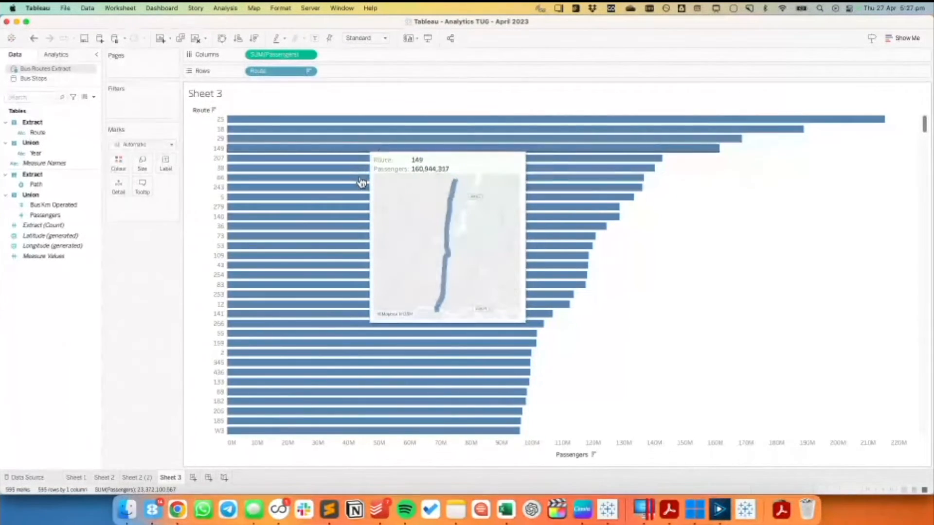
Step: Return to Sheet 2 (2) and view the underlying data of Bus Routes Extract
left_click(138, 477)
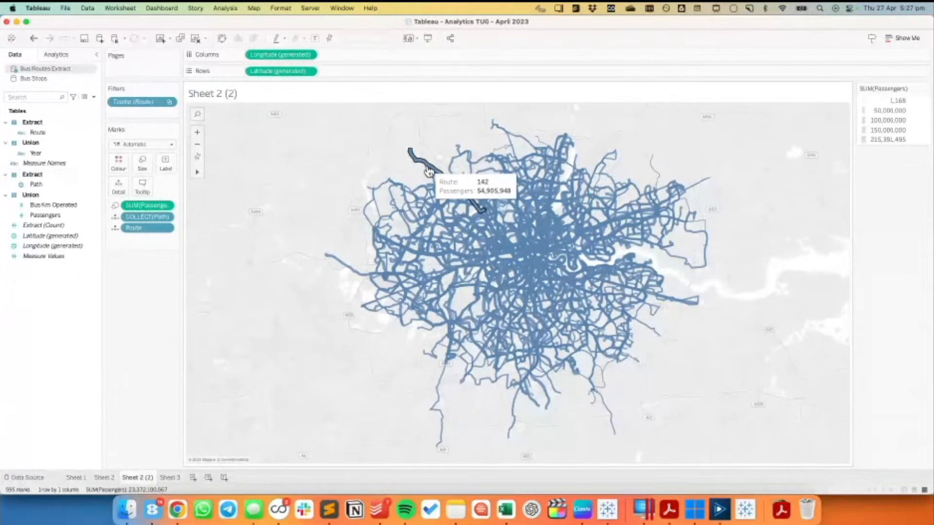
left_click(83, 99)
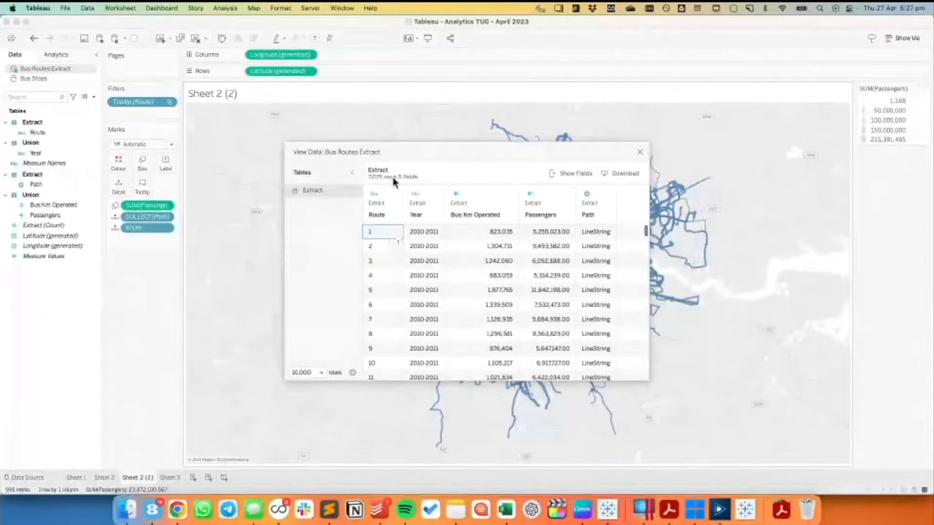
left_click(640, 152)
Step: Switch to Alteryx Designer and insert a Spatial Info tool just before the Bus Routes.hyper output
left_click(720, 510)
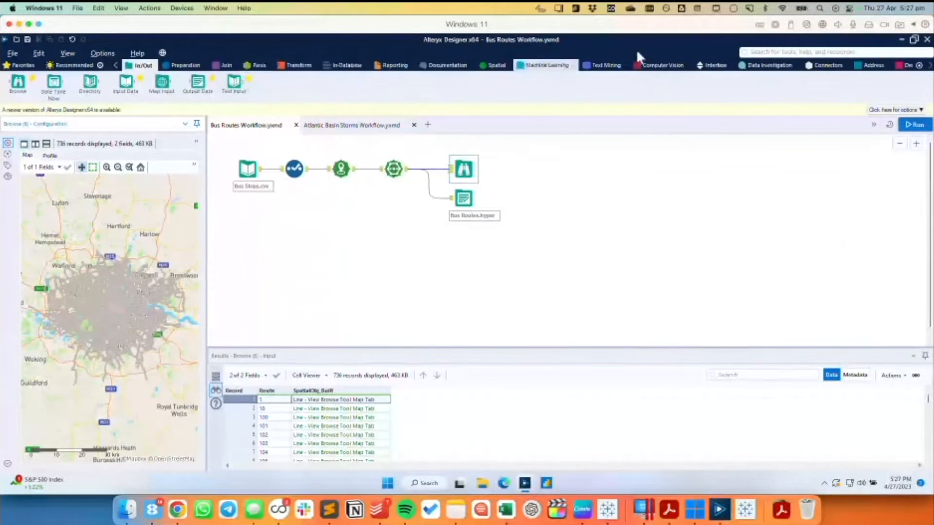
left_click(501, 67)
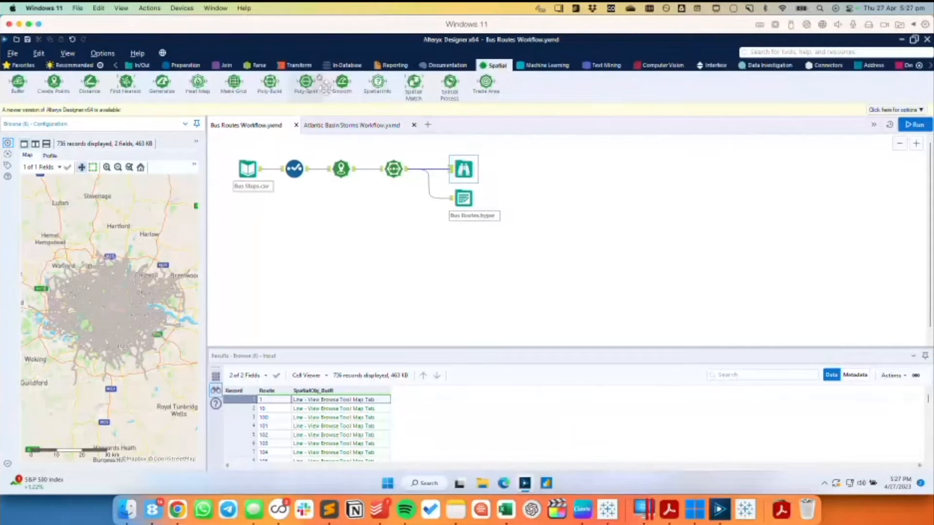
left_click_drag(378, 83, 435, 198)
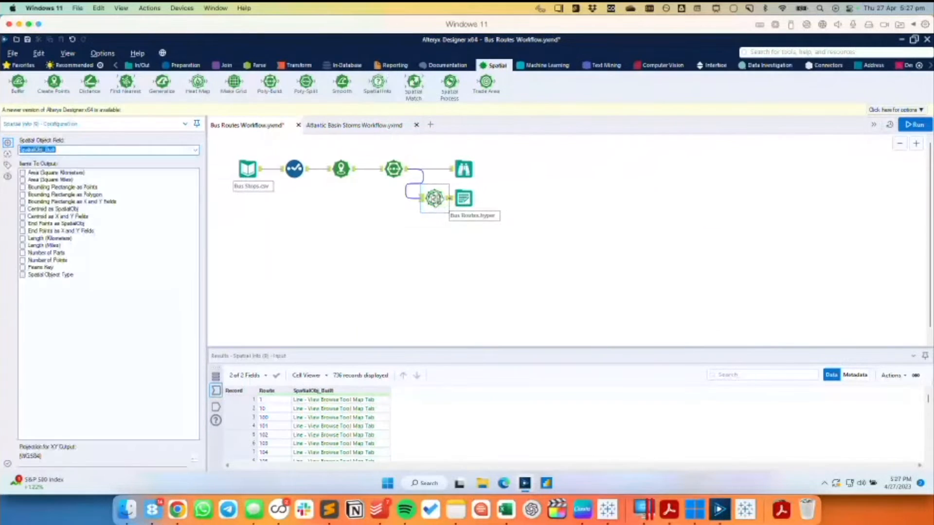
Step: Include Length (Miles) and Length (Kilometers) in the Spatial Info output and run the workflow
left_click(23, 246)
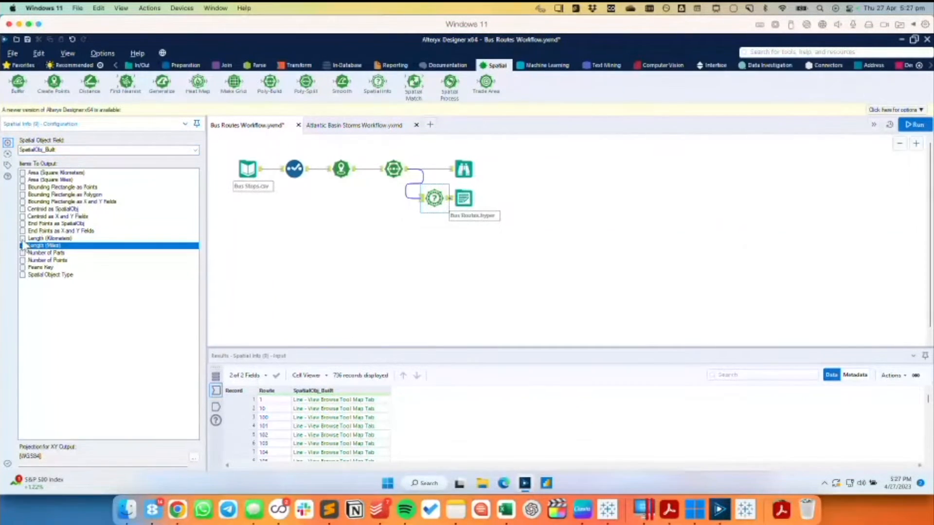
left_click(22, 238)
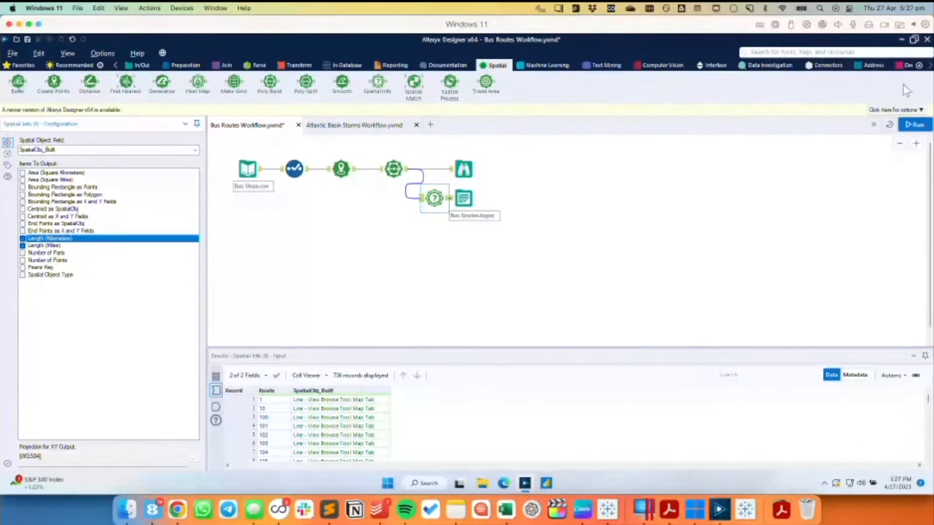
left_click(905, 128)
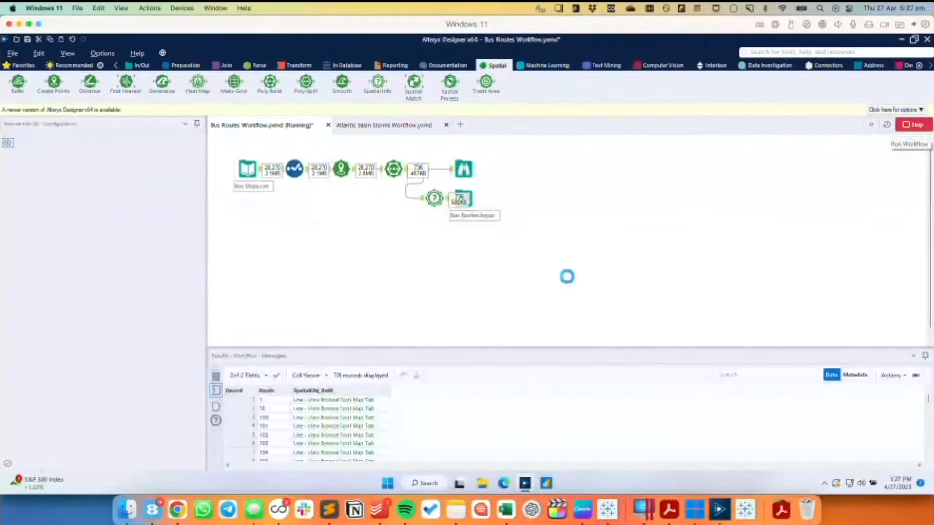
Step: Switch back to Tableau and refresh the Bus Routes Extract data source
left_click(608, 509)
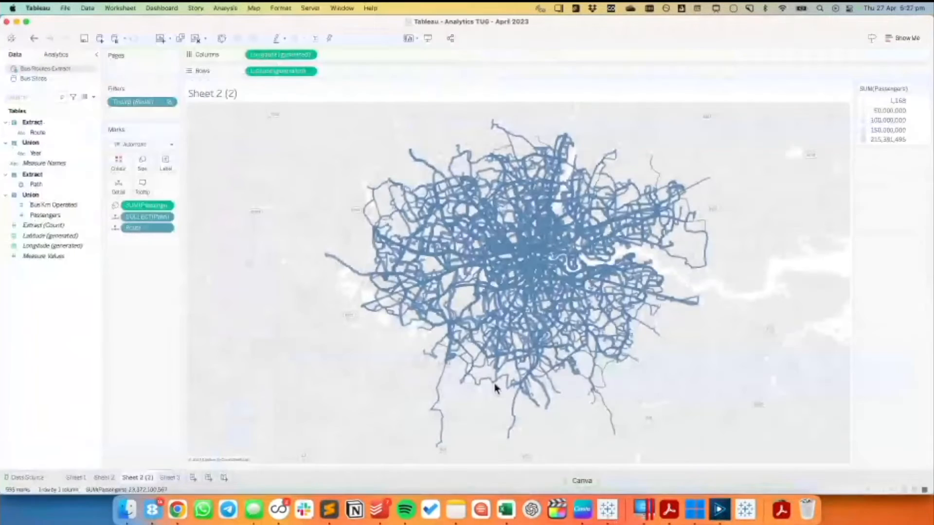
right_click(48, 68)
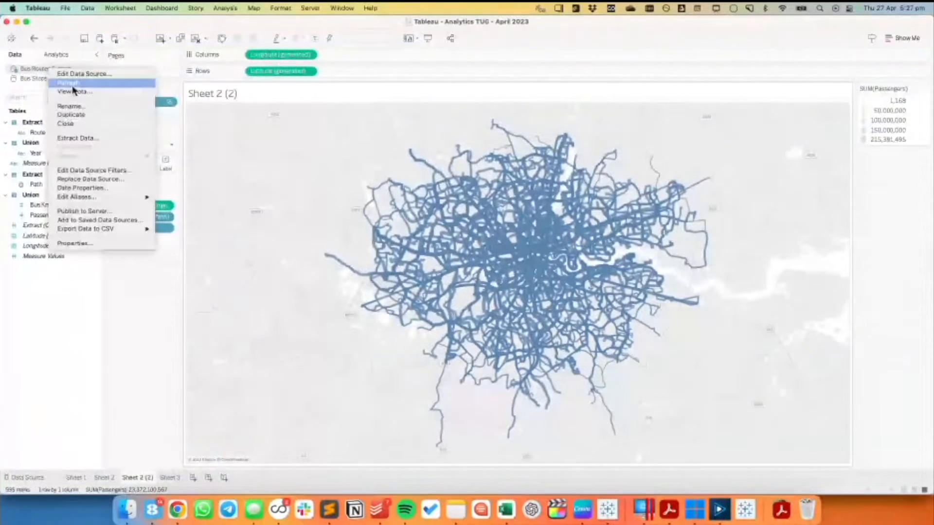
left_click(73, 85)
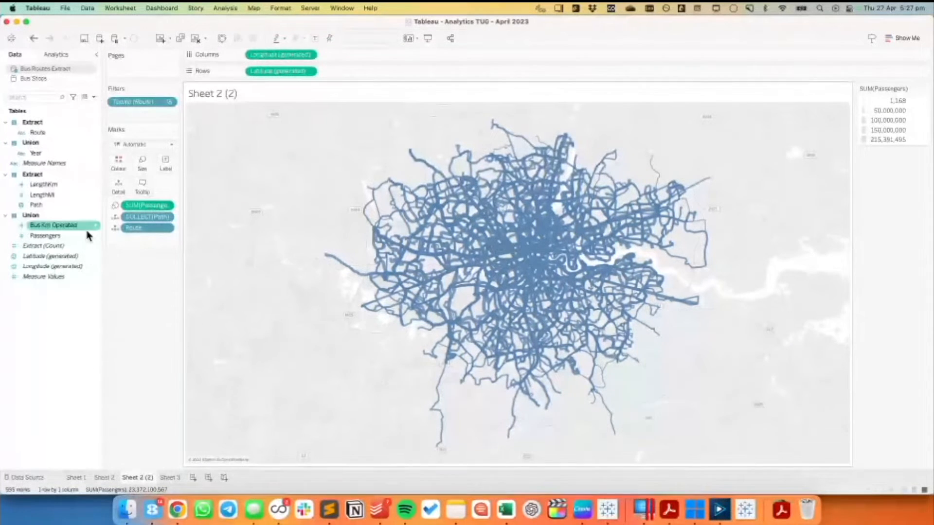
Step: Set the default aggregation of LengthKm and LengthMi to Average and add LengthKm to the Sheet 2 (2) map's tooltip
right_click(66, 198)
mouse_move(129, 278)
mouse_move(199, 286)
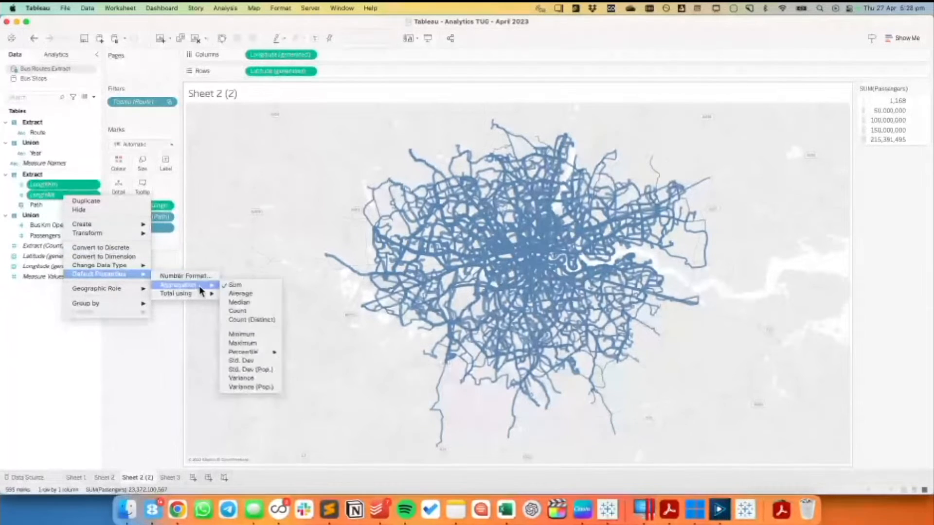
left_click(238, 294)
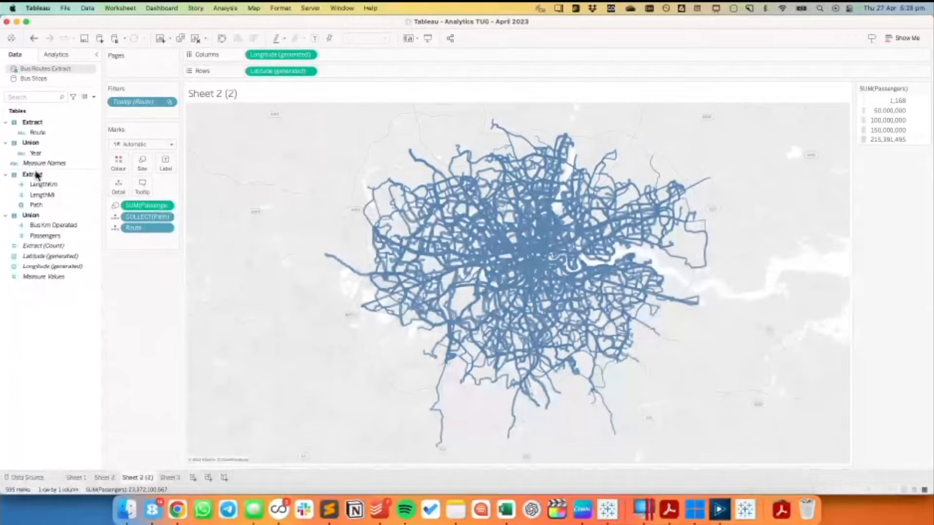
left_click_drag(41, 184, 140, 182)
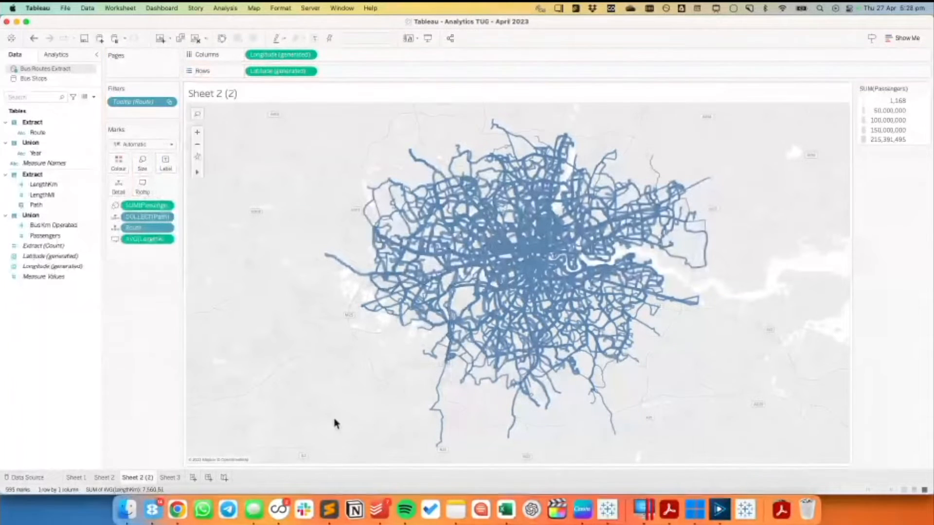
Step: Check the route map tooltips for routes 25 and 18 on Sheet 3, and return to the Sheet 2 (2) map
left_click(170, 478)
mouse_move(394, 121)
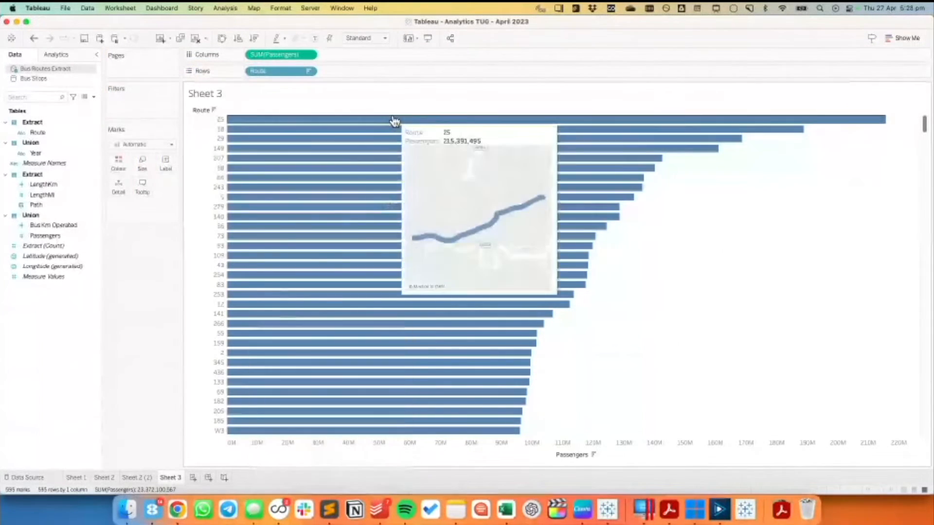
mouse_move(435, 132)
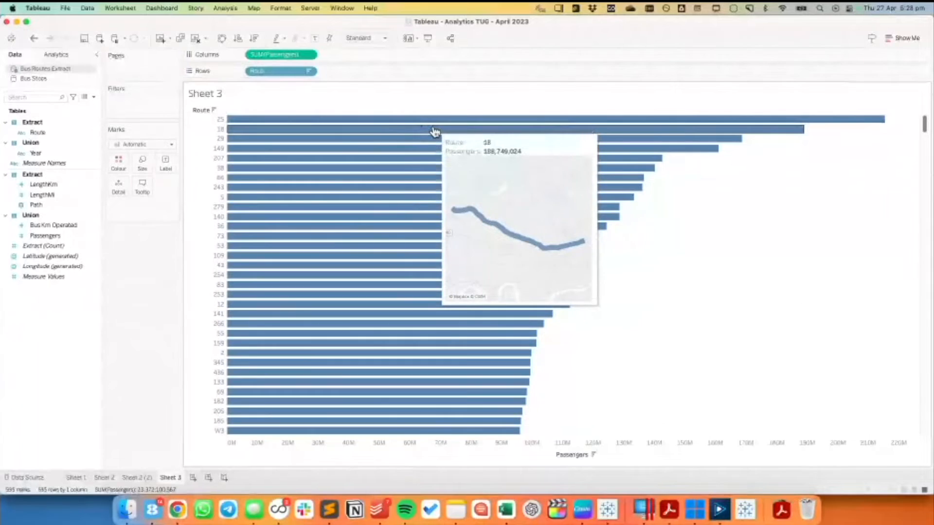
left_click(150, 476)
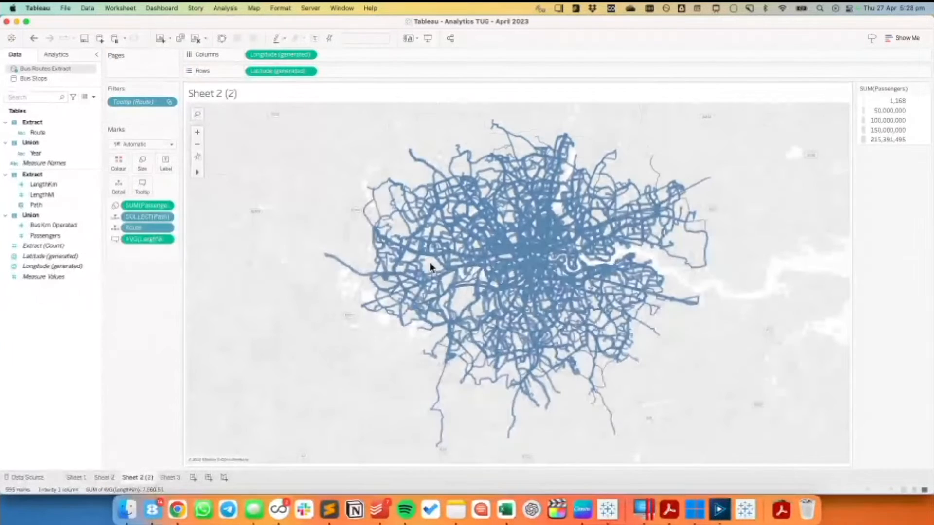
mouse_move(496, 233)
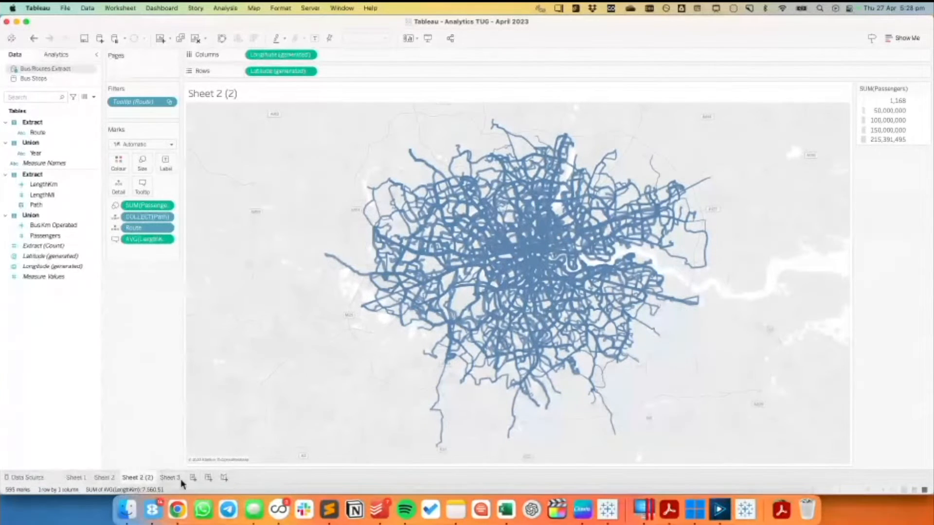
Step: Add a new worksheet and connect the workbook to the Airline routes.csv file
left_click(194, 480)
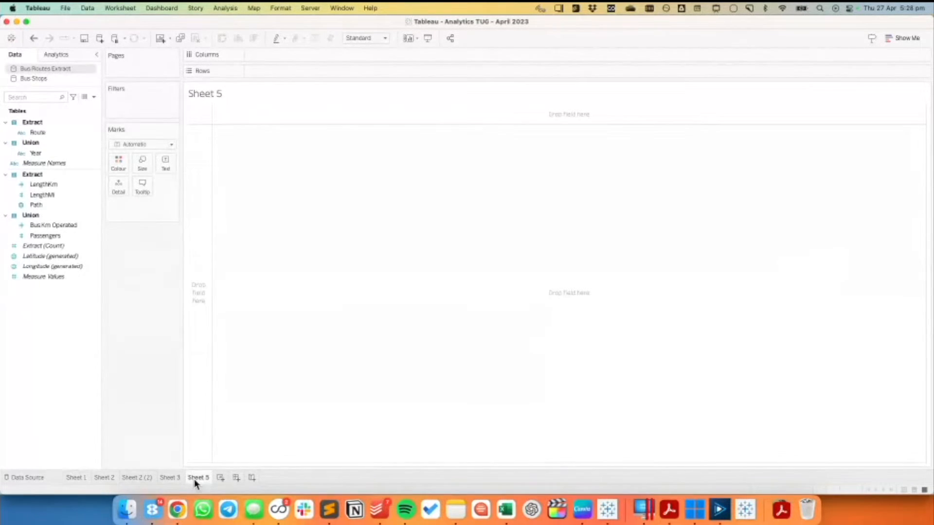
left_click(169, 477)
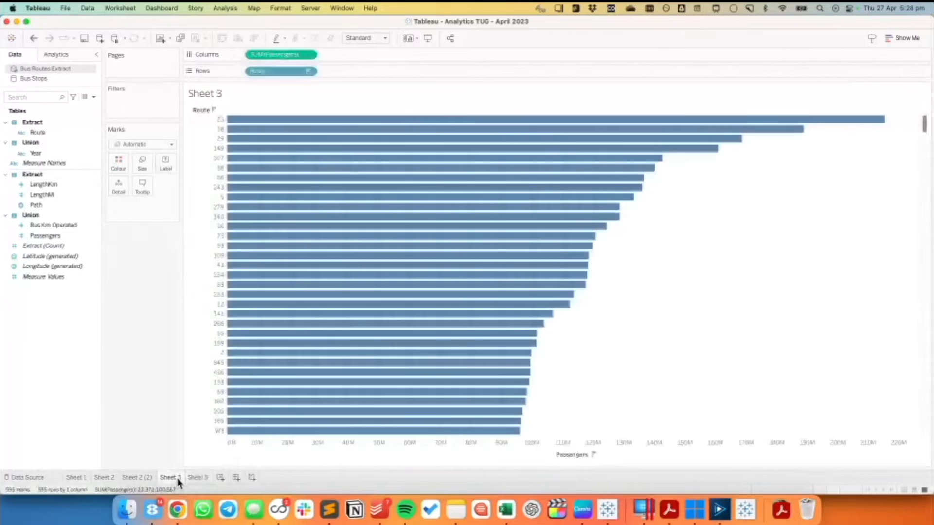
left_click(89, 478)
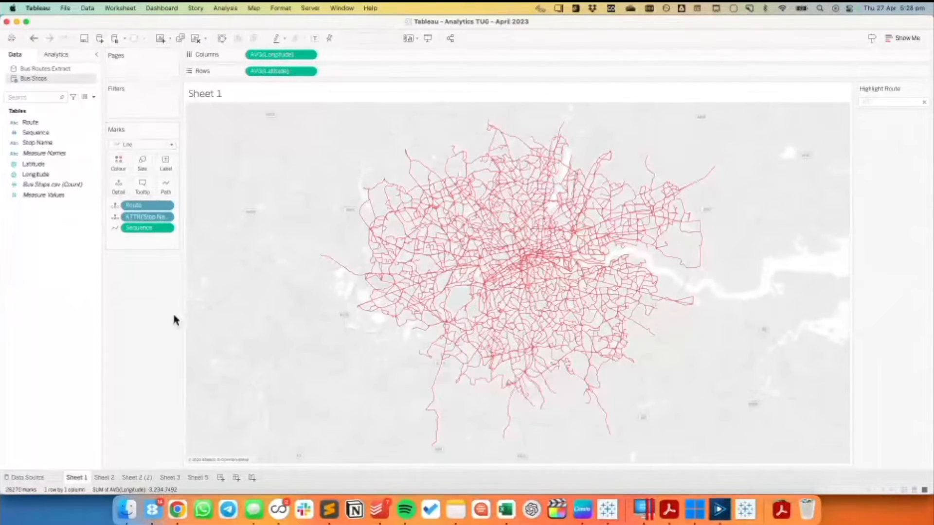
left_click(198, 477)
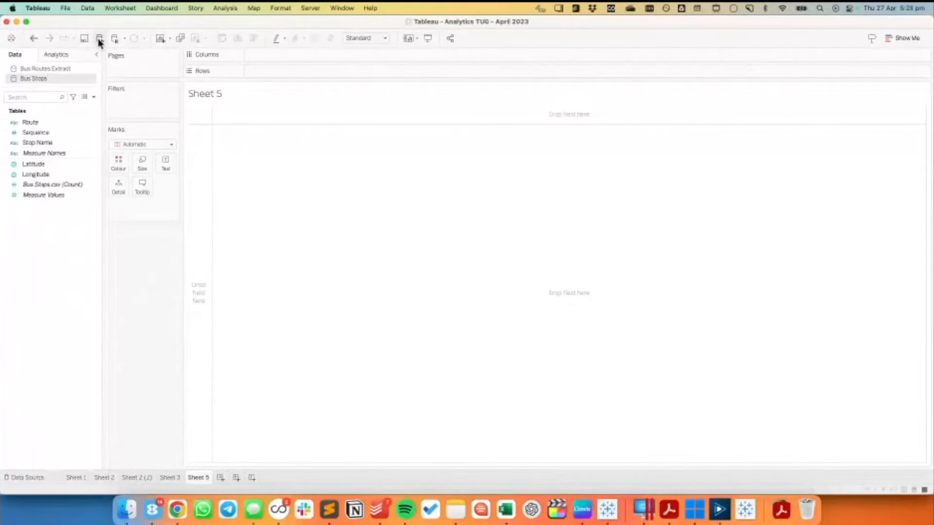
left_click(100, 38)
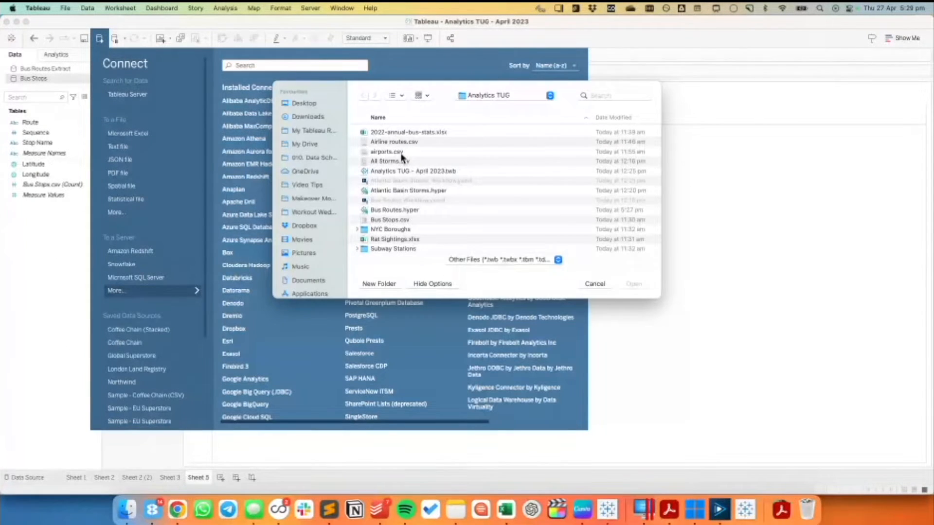
double_click(395, 142)
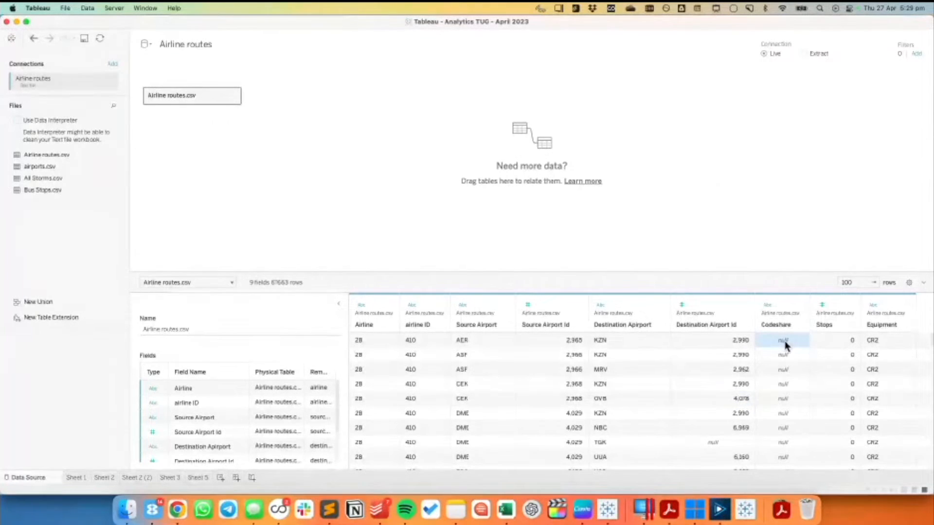
Step: Add a data source filter on Codeshare that excludes the value Y
left_click(916, 54)
left_click(368, 278)
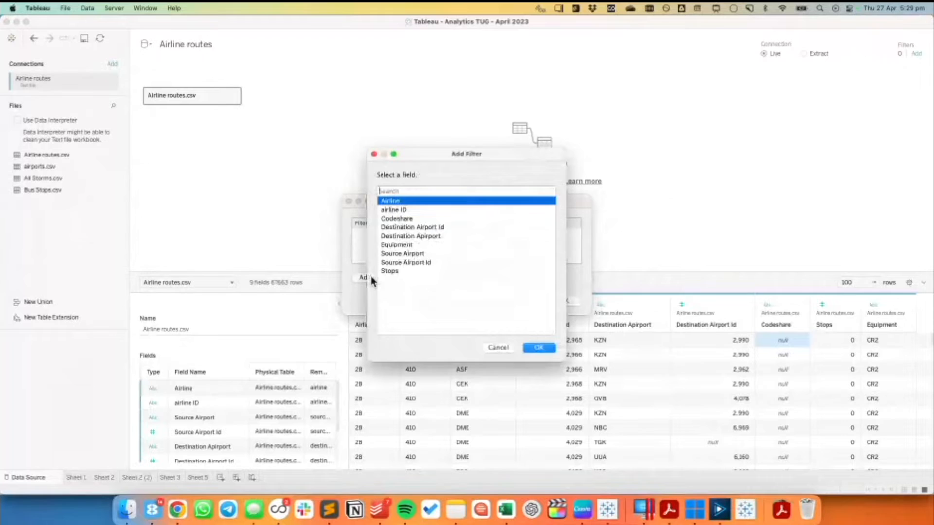
left_click(392, 220)
double_click(392, 220)
left_click(380, 185)
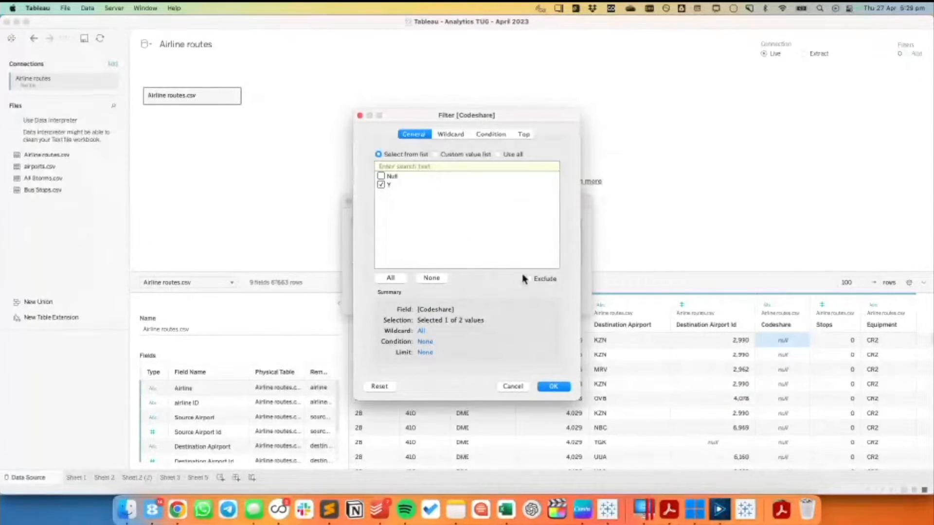
left_click(529, 279)
left_click(553, 386)
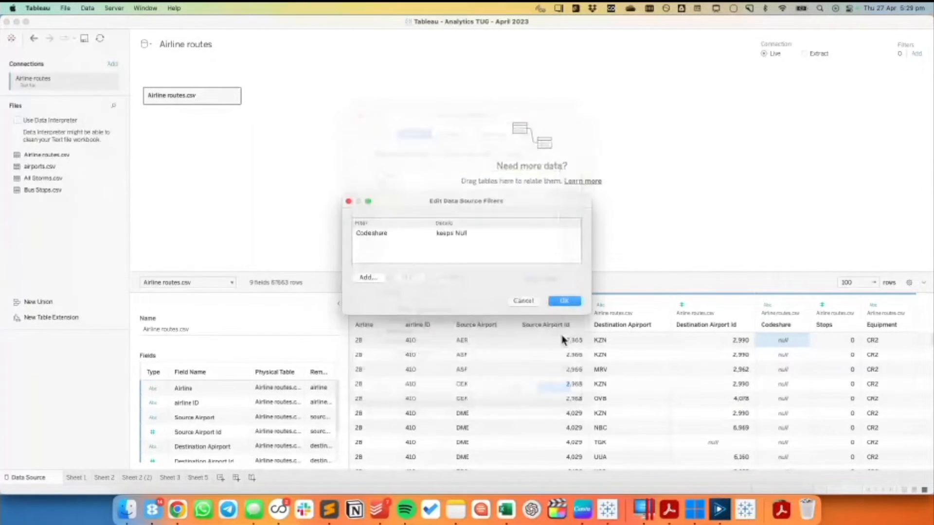
left_click(567, 301)
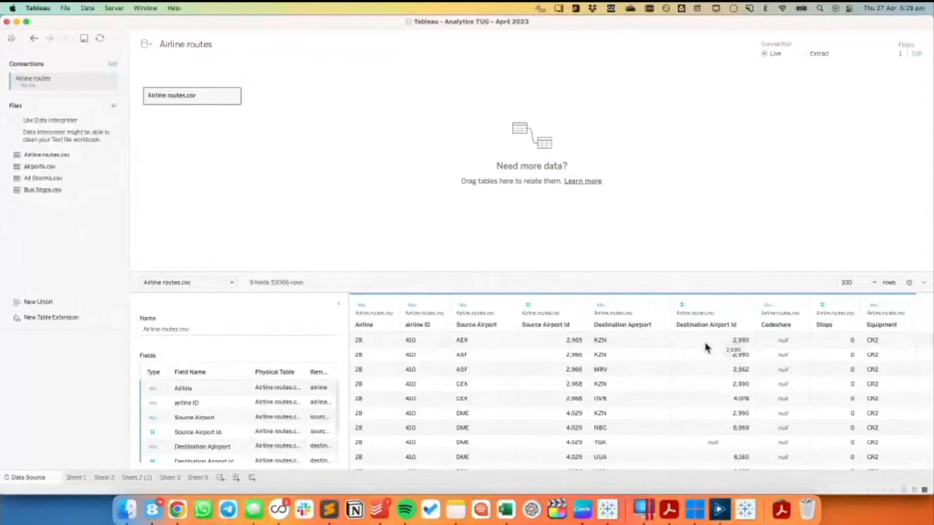
Step: Correct the misspelled destination field's name to Destination Airport in the data grid
double_click(637, 326)
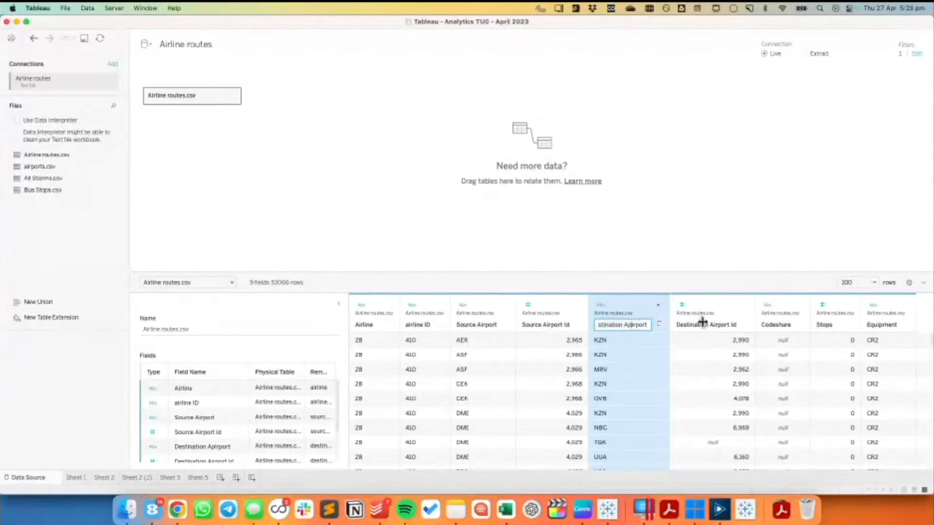
key("BackSpace")
key("Return")
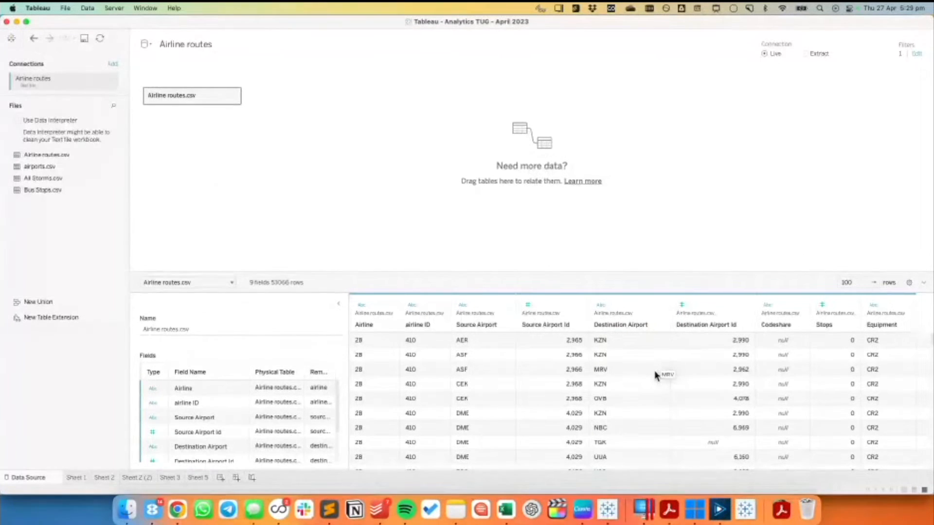
Step: Hide the airline ID, Source Airport Id, Destination Airport Id and Equipment fields of Airline routes.csv
left_click(560, 302)
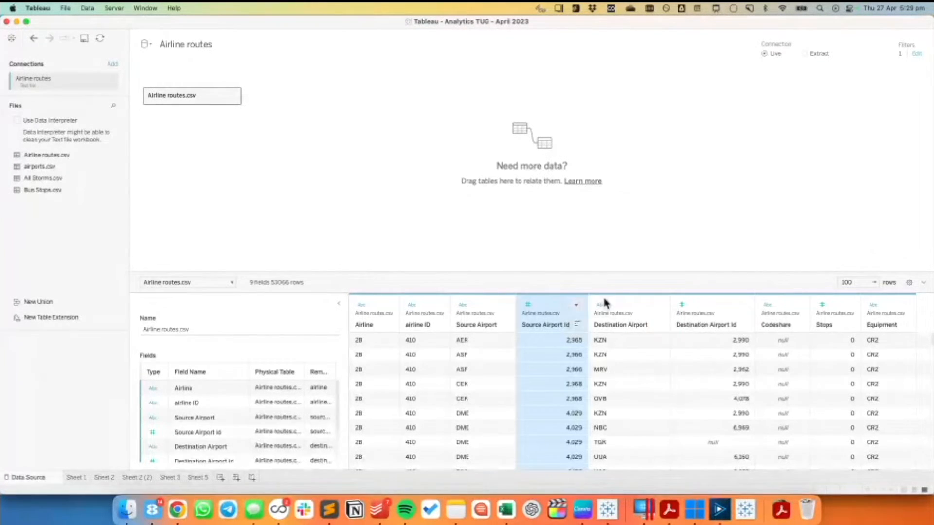
left_click(778, 302, "super")
left_click(730, 302, "super")
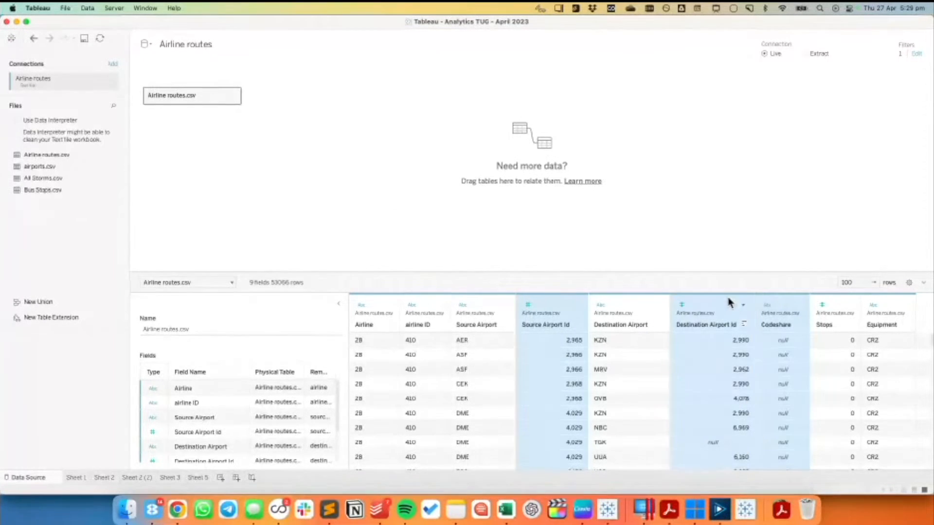
left_click(890, 302, "super")
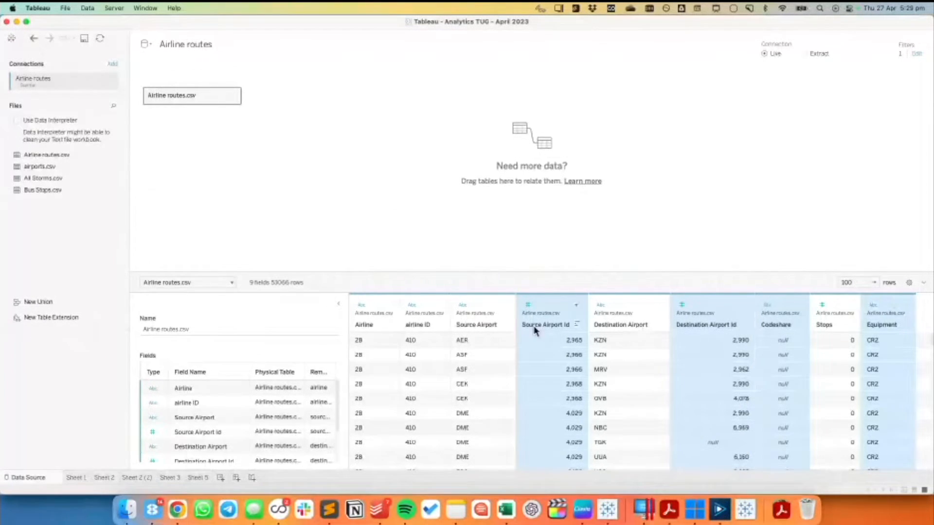
left_click(423, 303, "super")
right_click(423, 304)
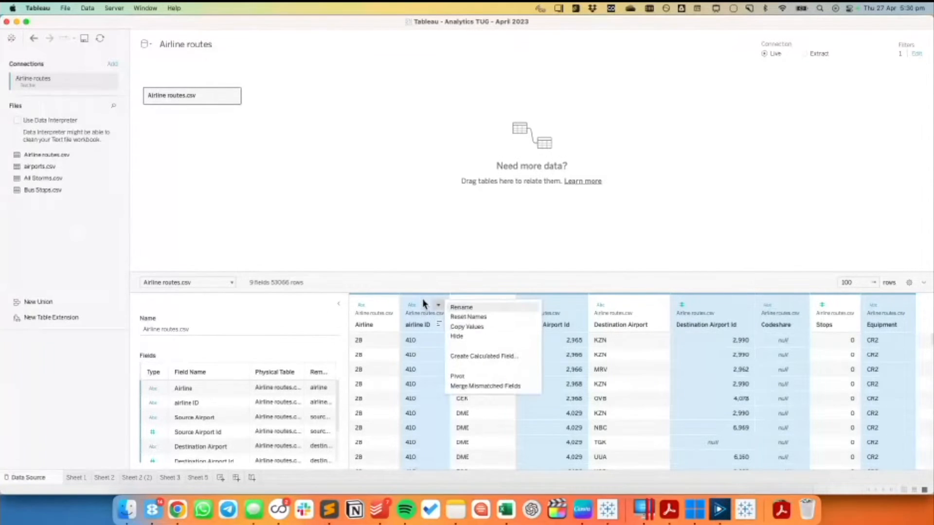
left_click(456, 336)
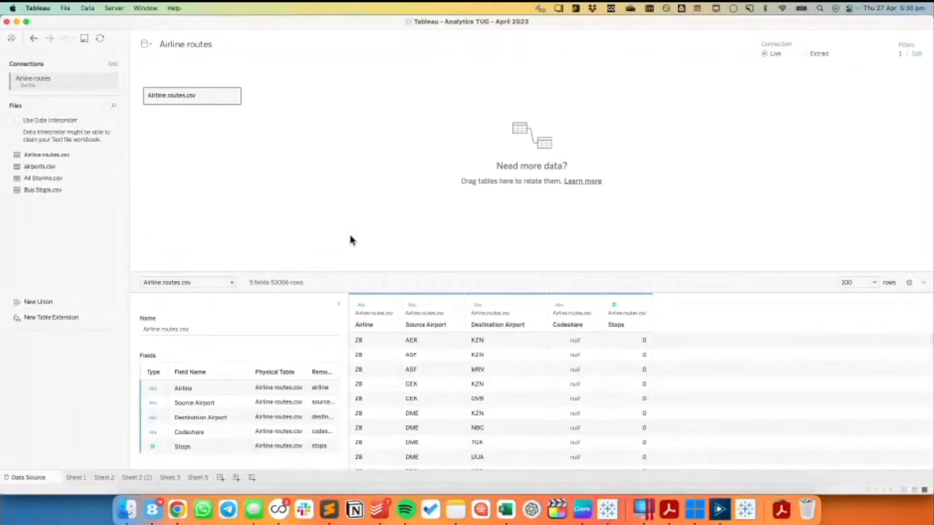
Step: Rename the Source Airport field as Origin Airport
double_click(417, 326)
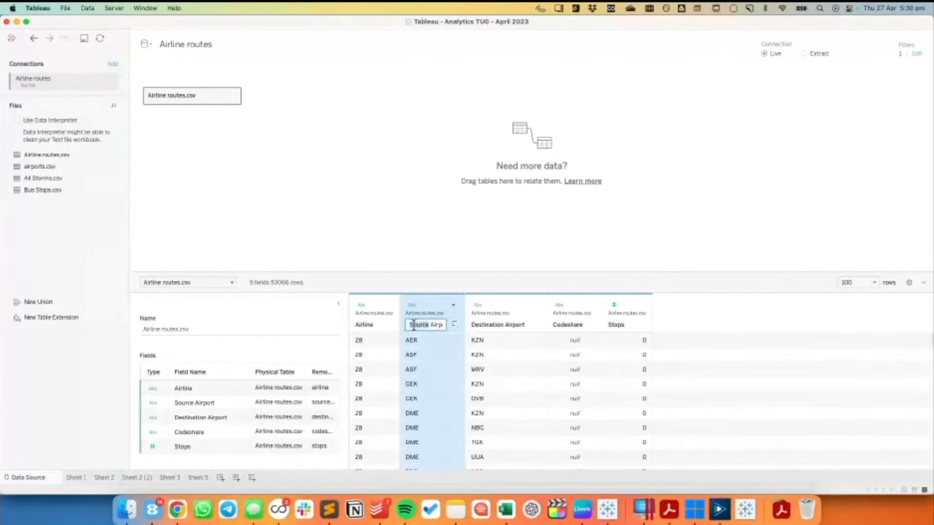
type("Origin")
key("Return")
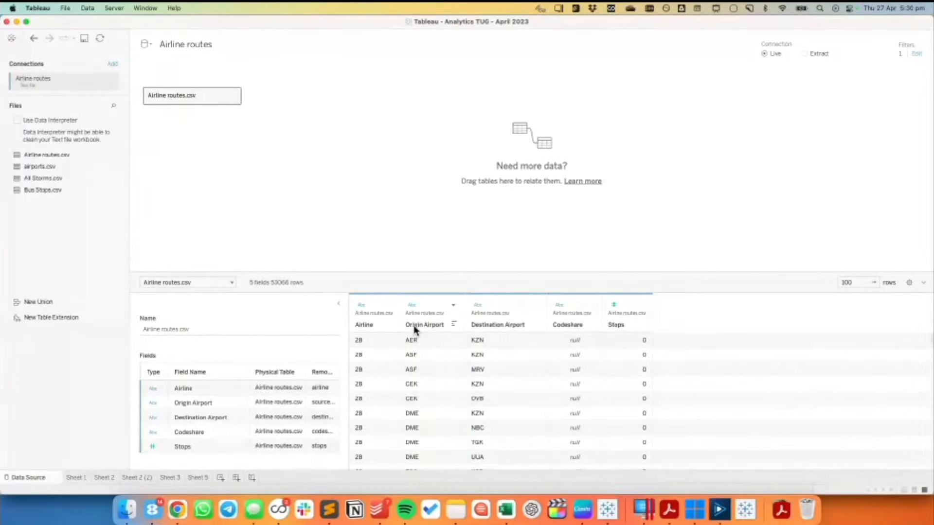
Step: Inner join airports.csv to Airline routes.csv in the physical layer, matching Destination Airport to Iata Code
left_click_drag(37, 171, 314, 109)
double_click(195, 96)
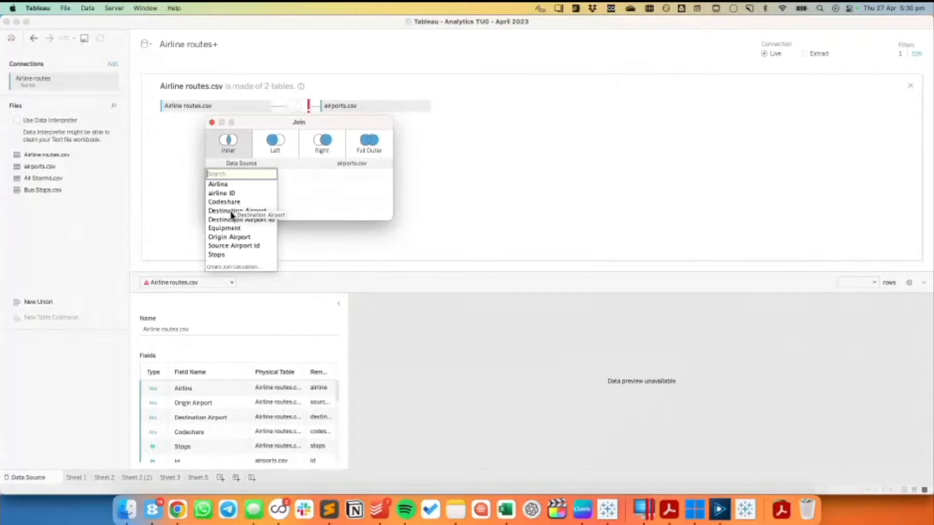
left_click(232, 211)
left_click(340, 180)
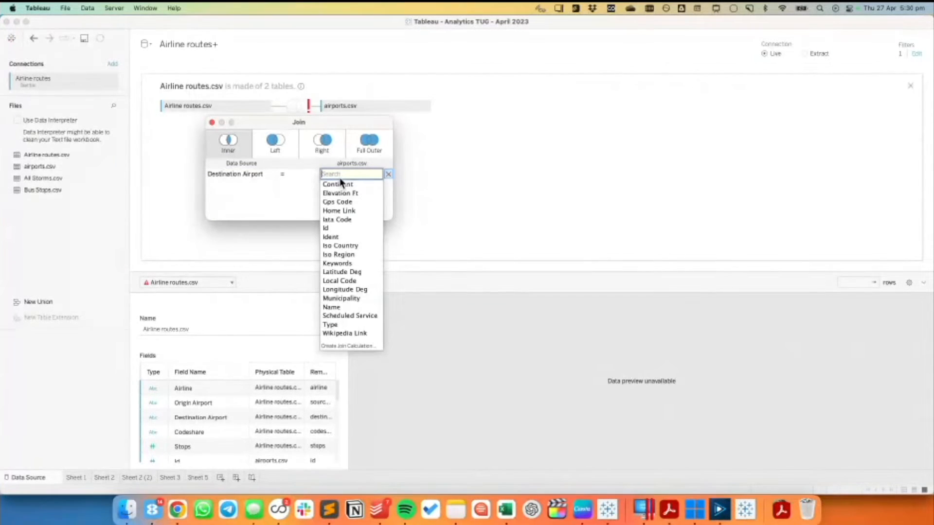
left_click(339, 220)
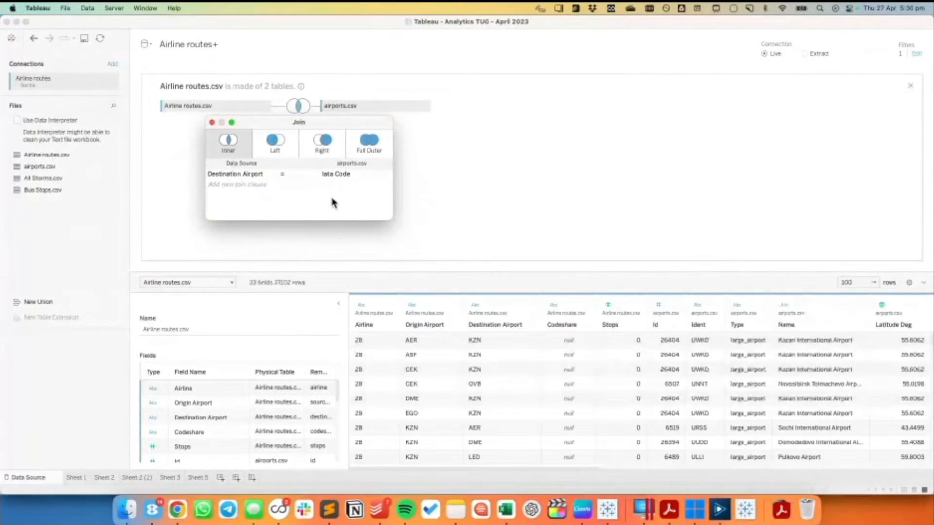
Step: Change the airports.csv join clause to match Origin Airport to Iata Code
left_click(259, 185)
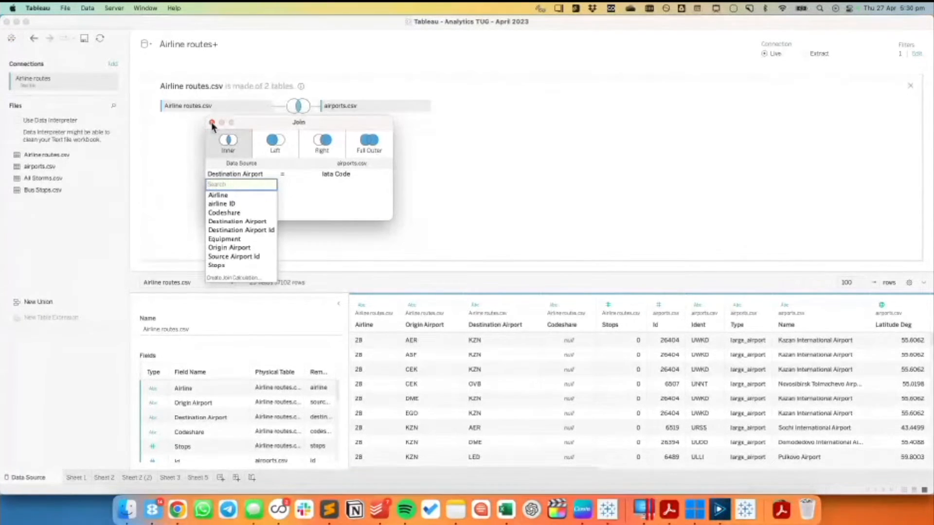
left_click(268, 176)
left_click(267, 176)
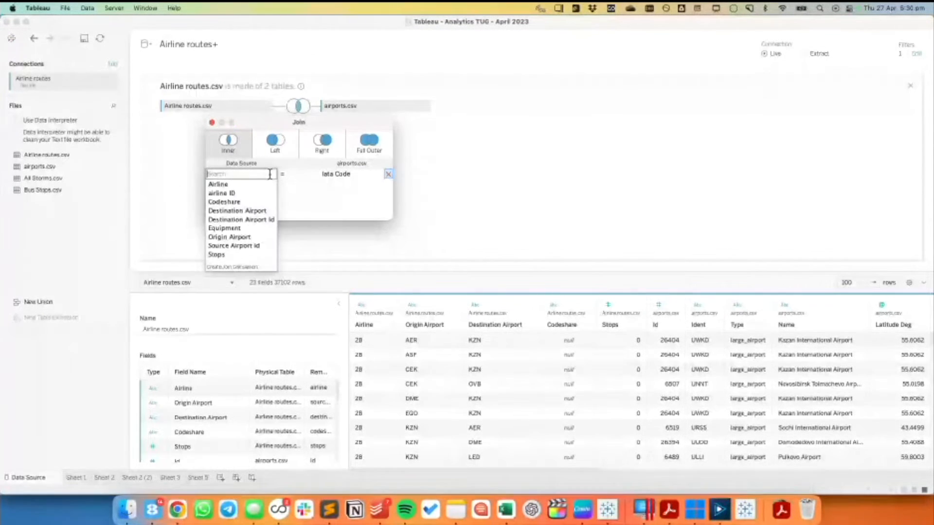
left_click(248, 237)
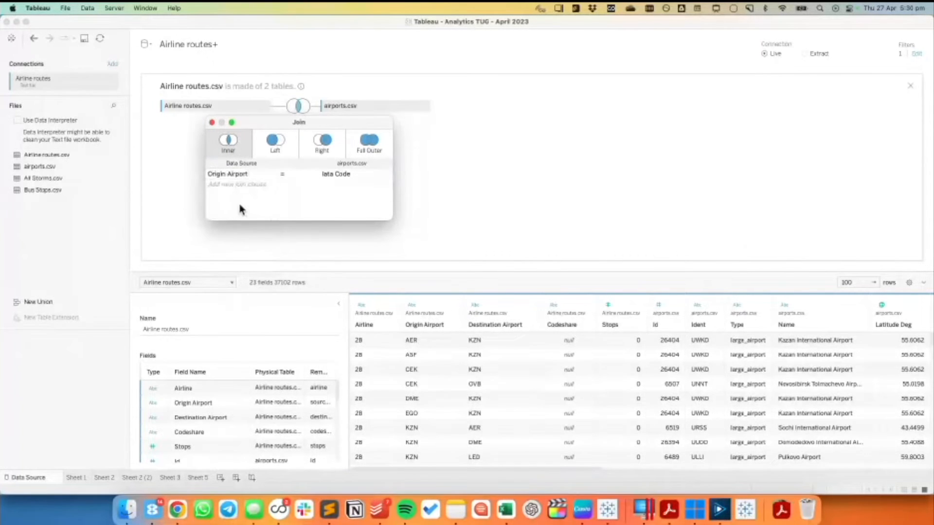
left_click(211, 122)
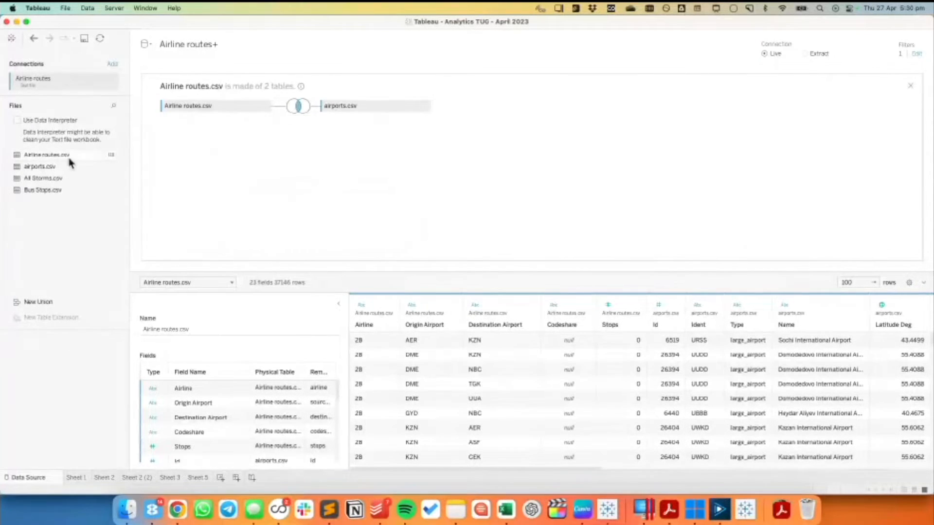
Step: Inner join a second copy of airports.csv to Airline routes.csv, matching Destination Airport to Iata Code (Airports.Csv1)
left_click_drag(49, 167, 340, 141)
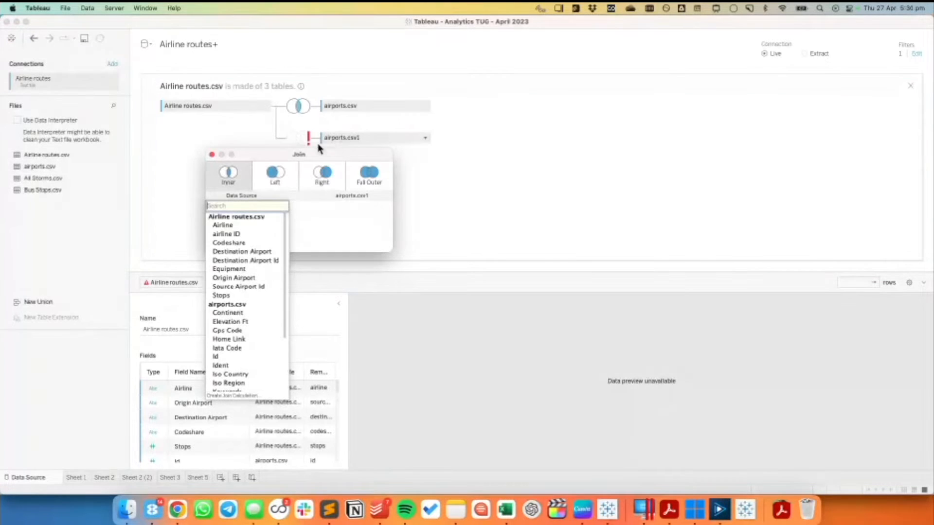
left_click(234, 252)
left_click(351, 207)
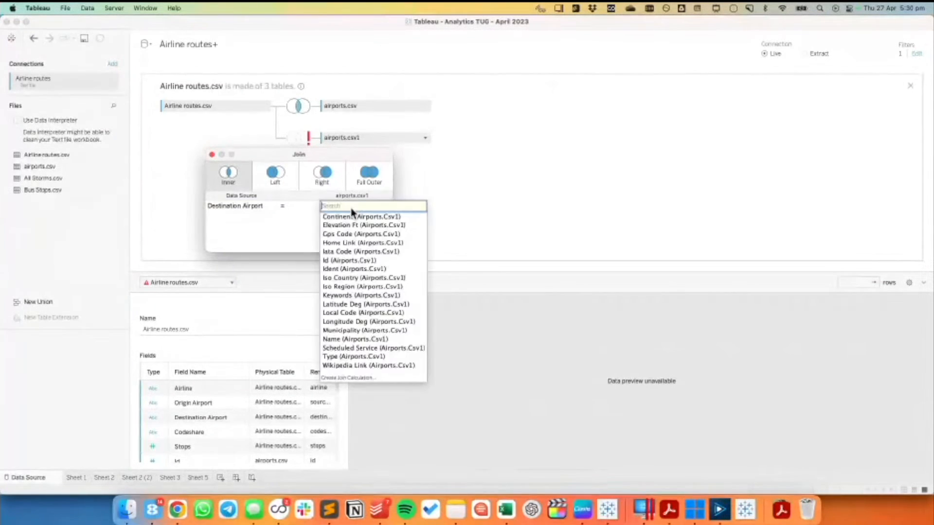
left_click(349, 251)
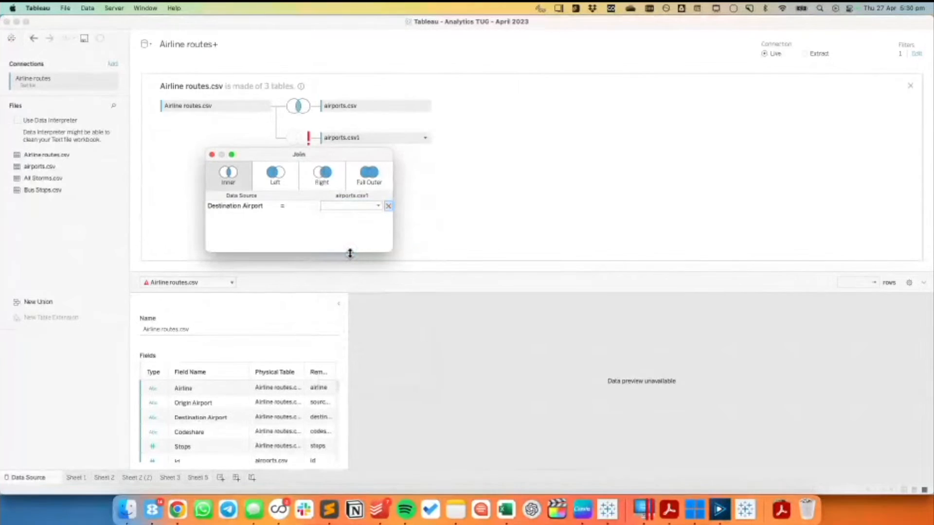
left_click(212, 154)
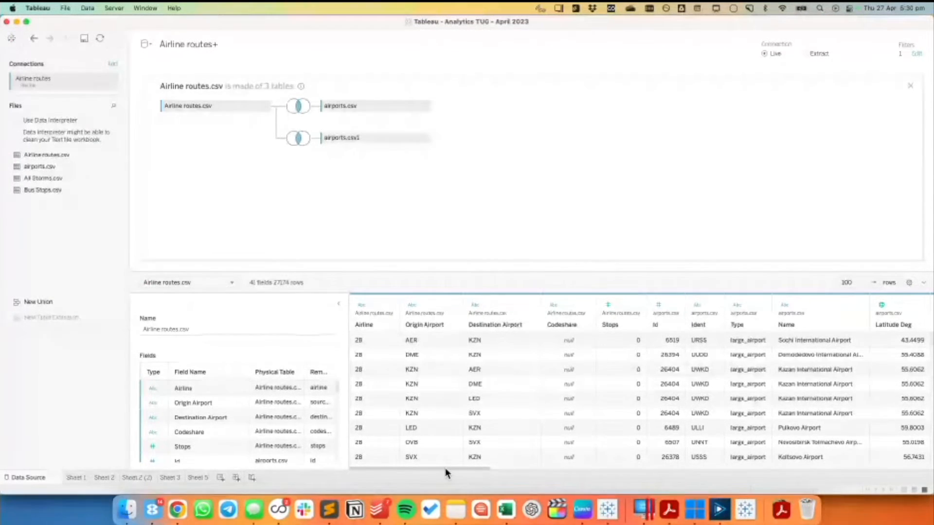
left_click_drag(448, 469, 523, 475)
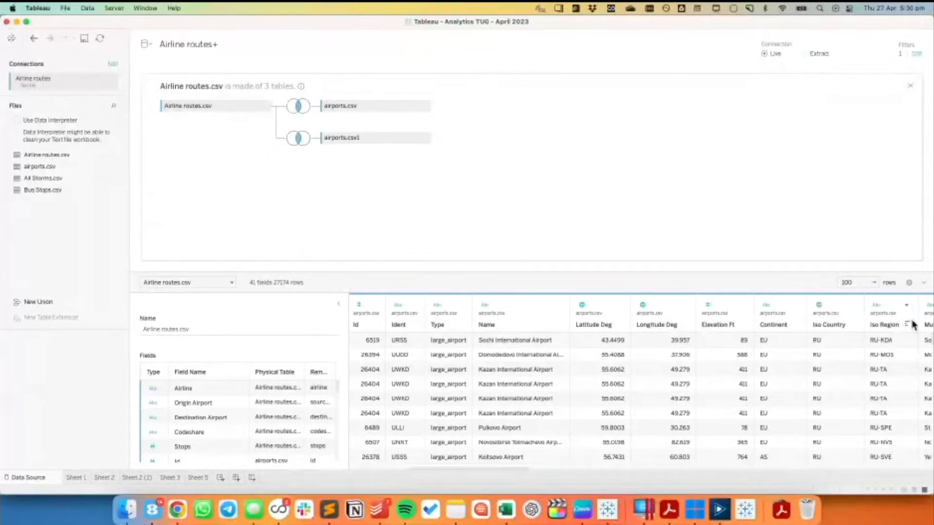
Step: Switch to the empty Sheet 5 worksheet
left_click(198, 478)
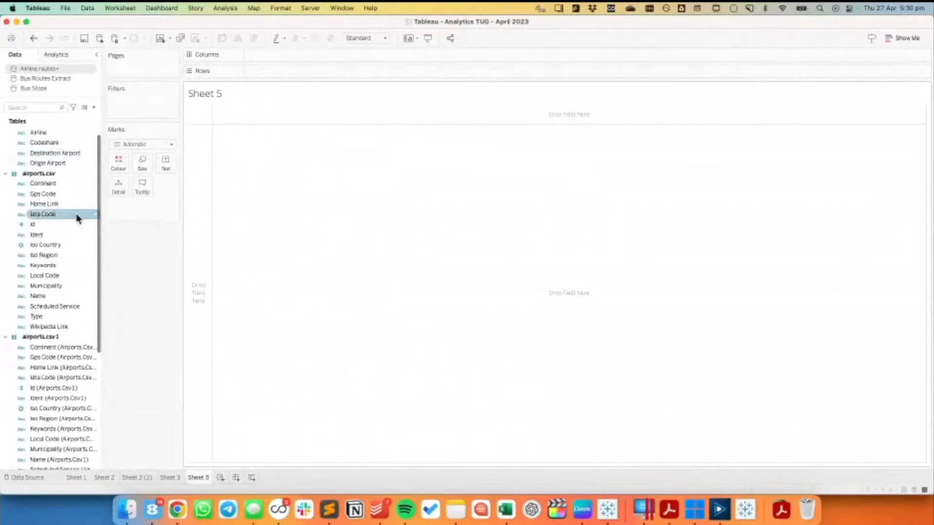
Step: Try hiding all airports.csv dimensions except Continent and Name, and undo the hiding
left_click(47, 194)
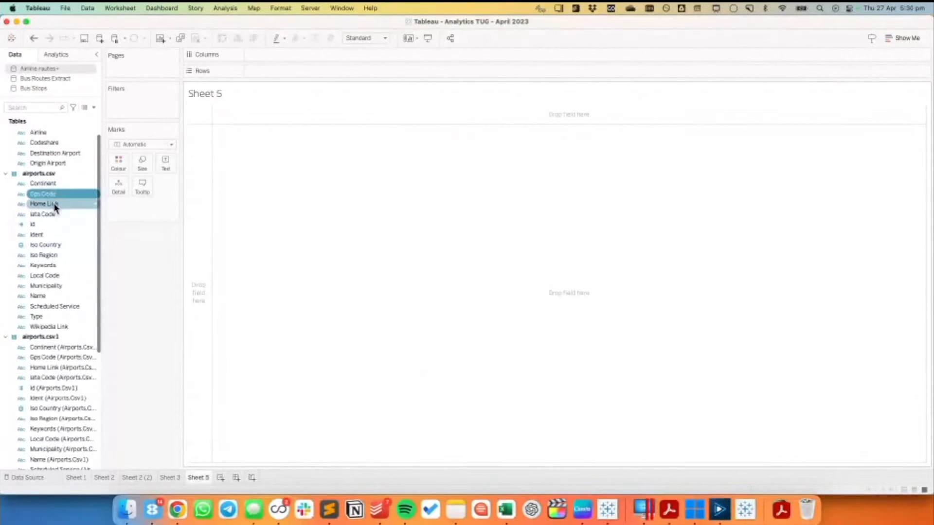
left_click(54, 203, "super")
left_click(54, 217, "super")
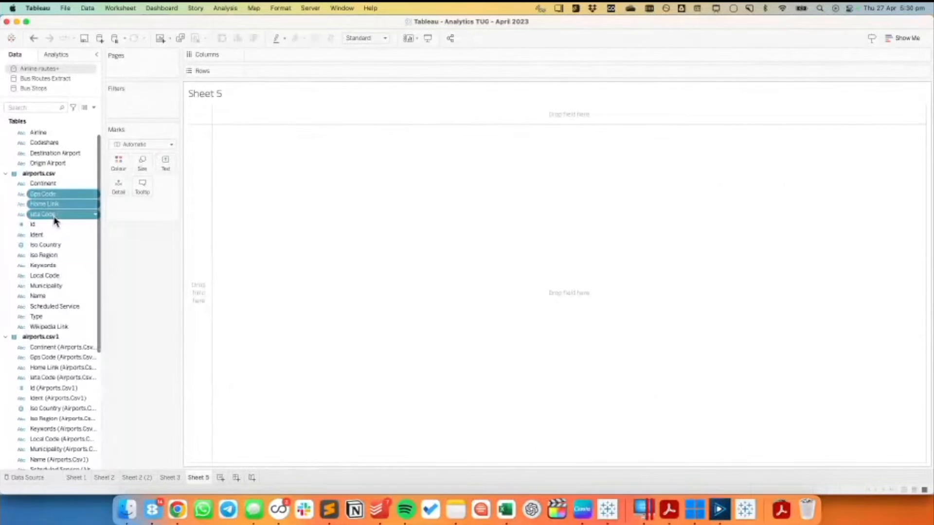
left_click(51, 225, "super")
left_click(50, 234, "super")
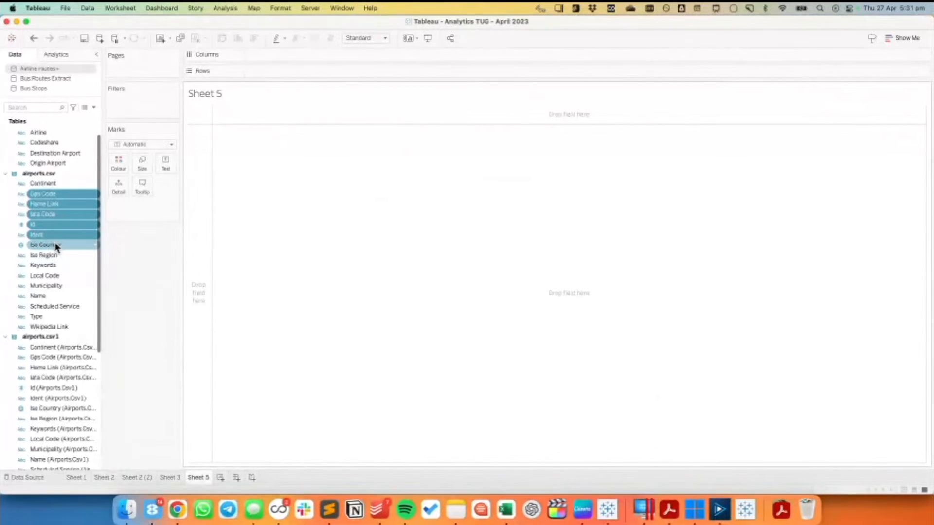
left_click(56, 255, "super")
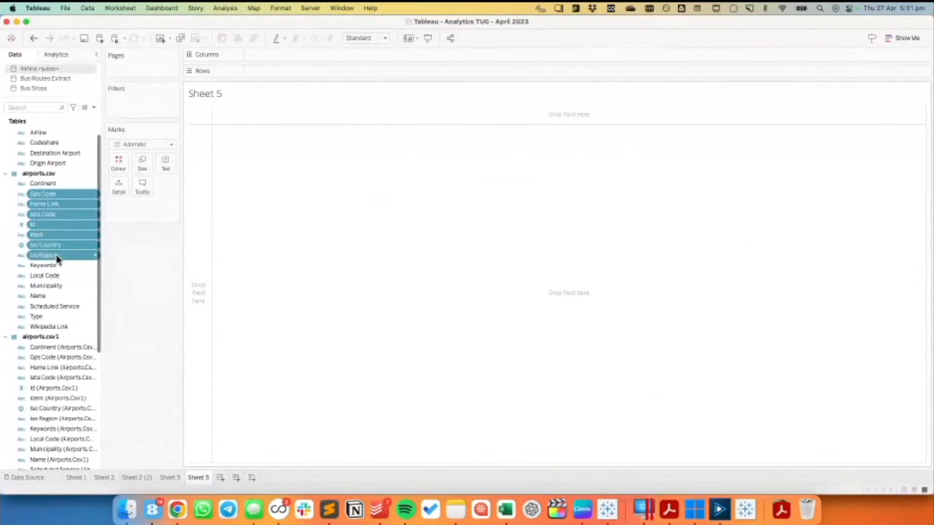
left_click(54, 265, "super")
left_click(56, 275, "super")
left_click(57, 288, "super")
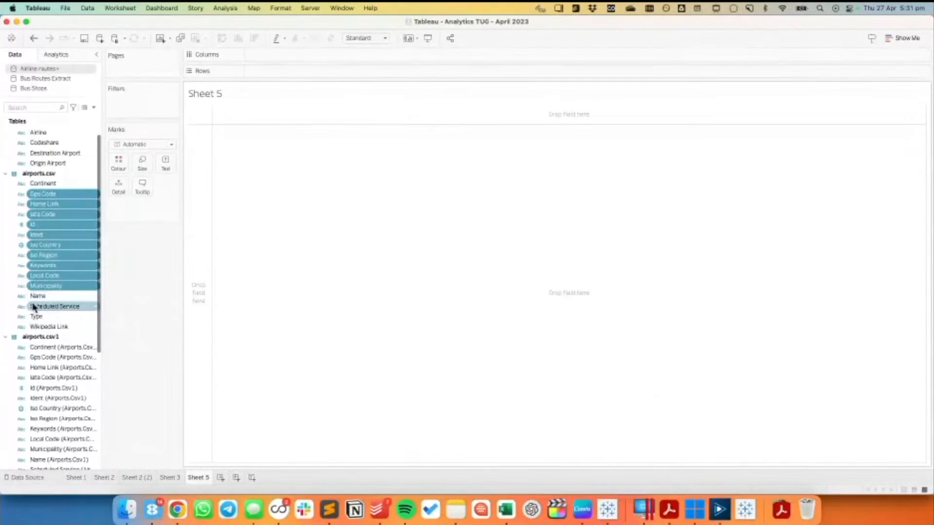
left_click(53, 307, "super")
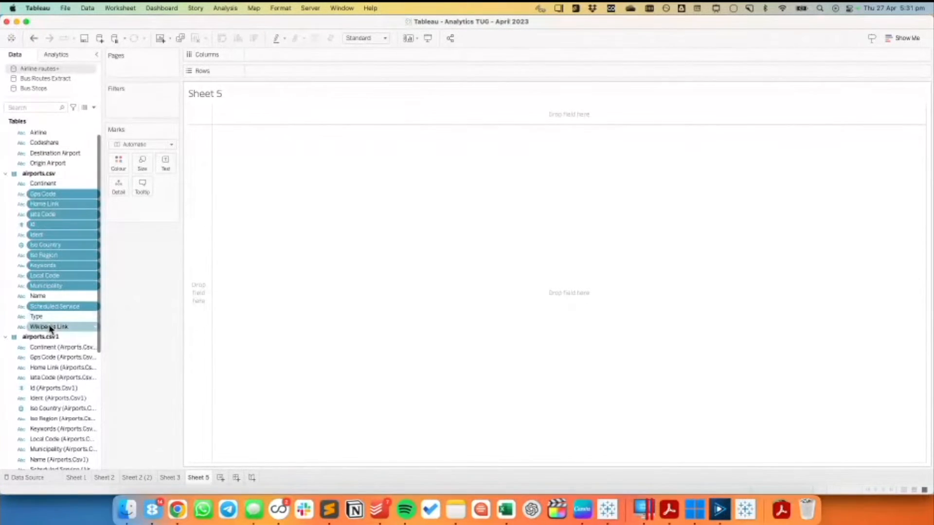
left_click(50, 330, "super")
left_click(48, 318, "super")
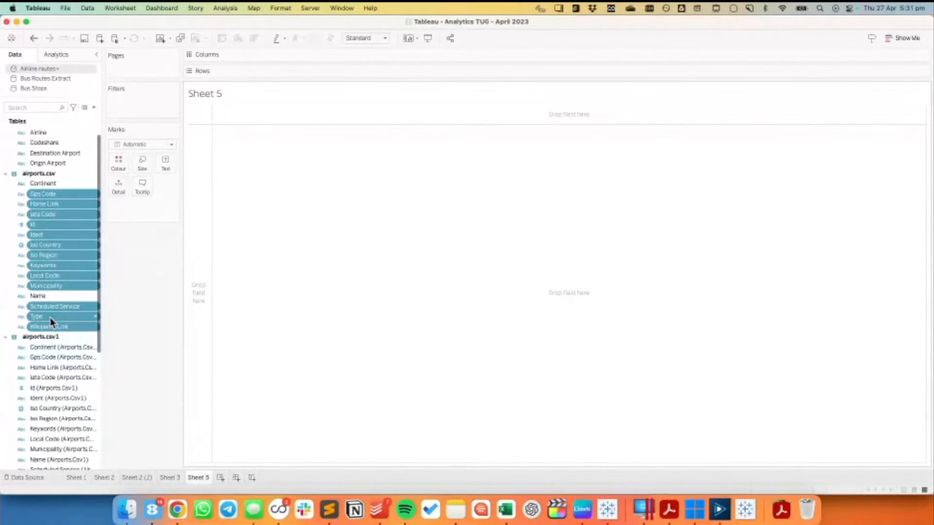
right_click(51, 318)
left_click(65, 341)
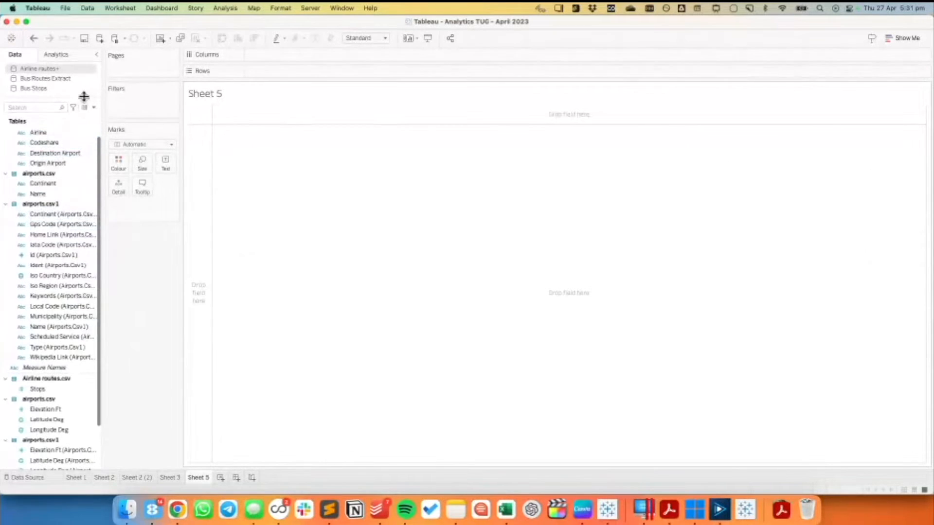
left_click(33, 38)
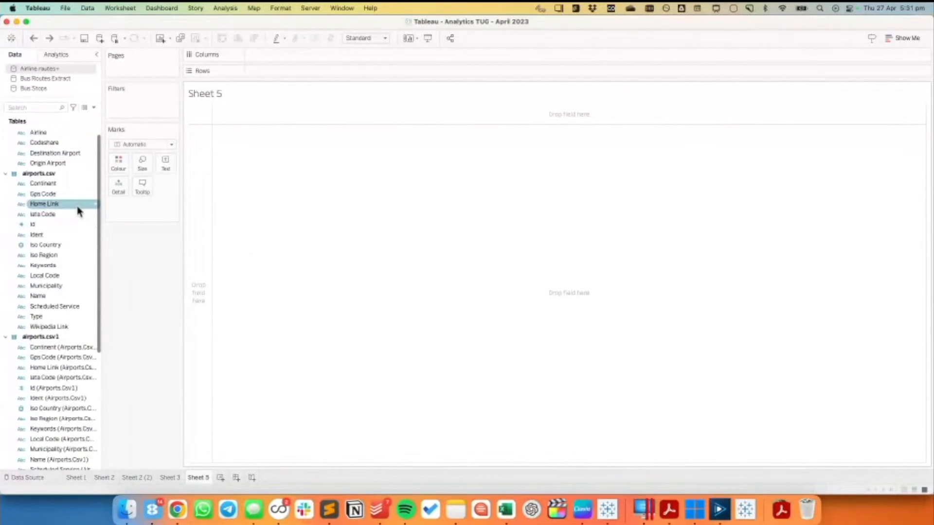
Step: Hide all airports.csv dimensions except Continent, Iso Country and Iso Region
left_click(48, 195)
left_click(49, 204, "super")
left_click(49, 215, "super")
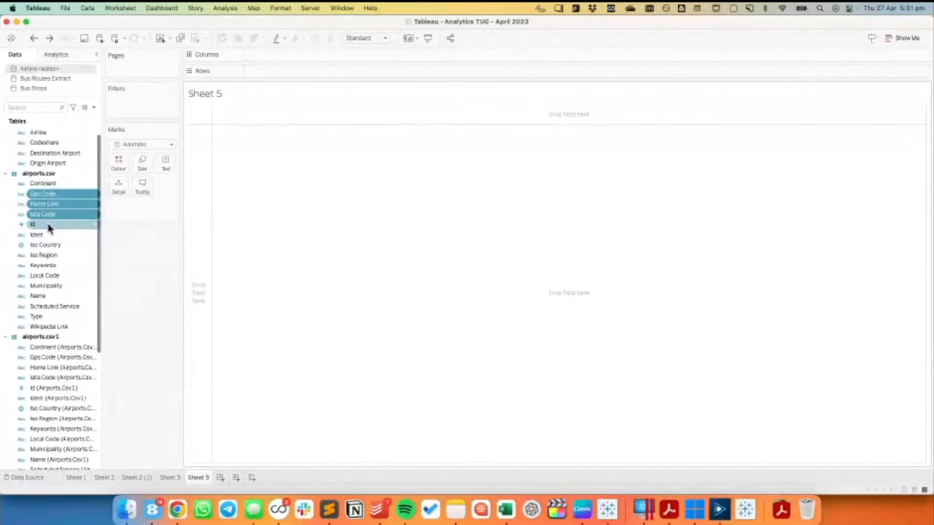
left_click(48, 224, "super")
left_click(49, 235, "super")
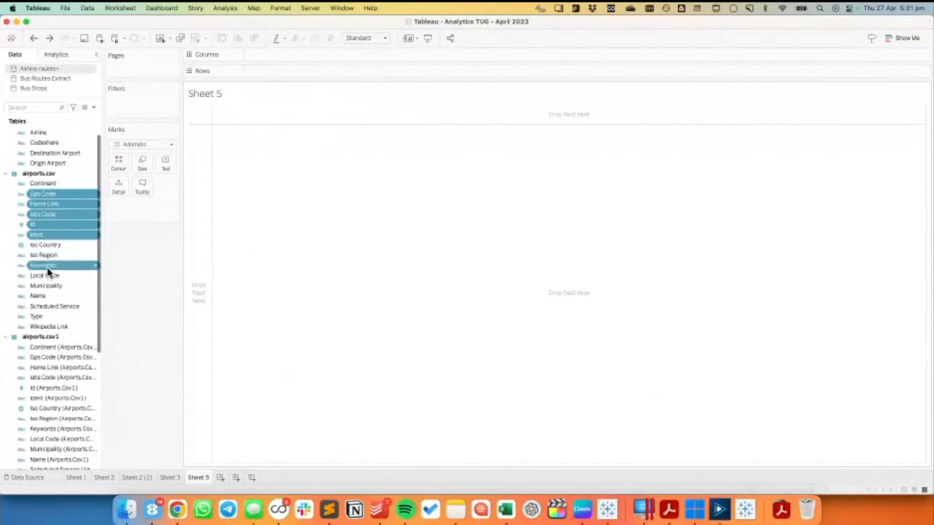
left_click(47, 265, "super")
left_click(48, 276, "super")
left_click(47, 286, "super")
left_click(48, 295, "super")
left_click(44, 327, "shift")
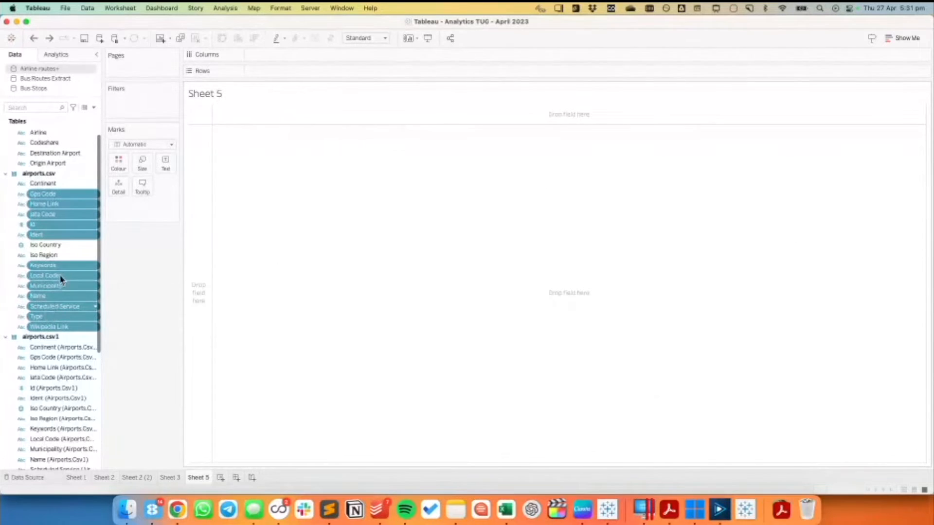
right_click(45, 314)
left_click(72, 330)
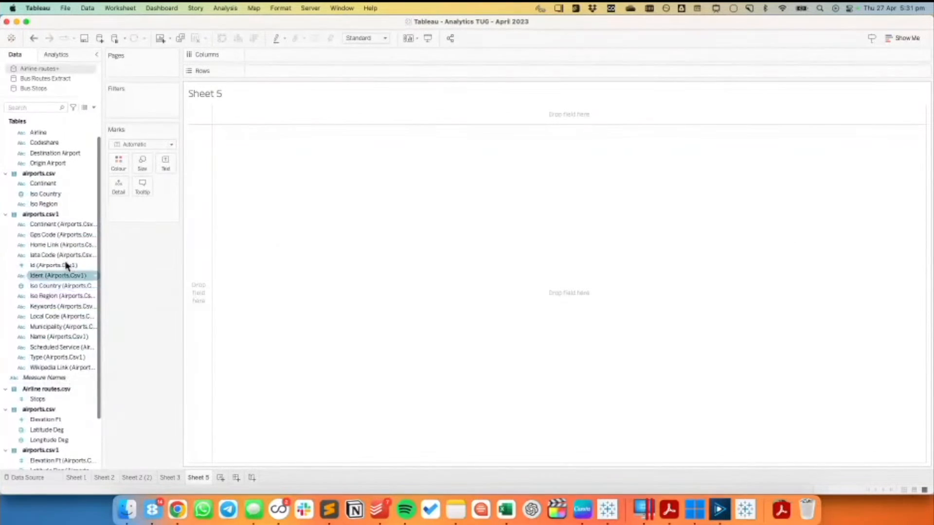
Step: Hide all airports.csv1 dimensions except its Continent, Iso Country and Iso Region fields
left_click(56, 235)
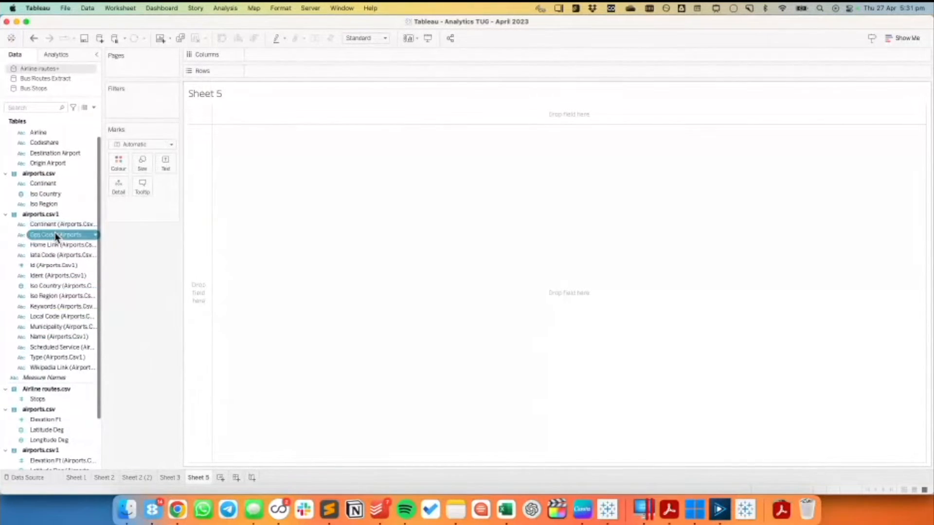
left_click(54, 370, "super")
left_click(54, 371, "shift")
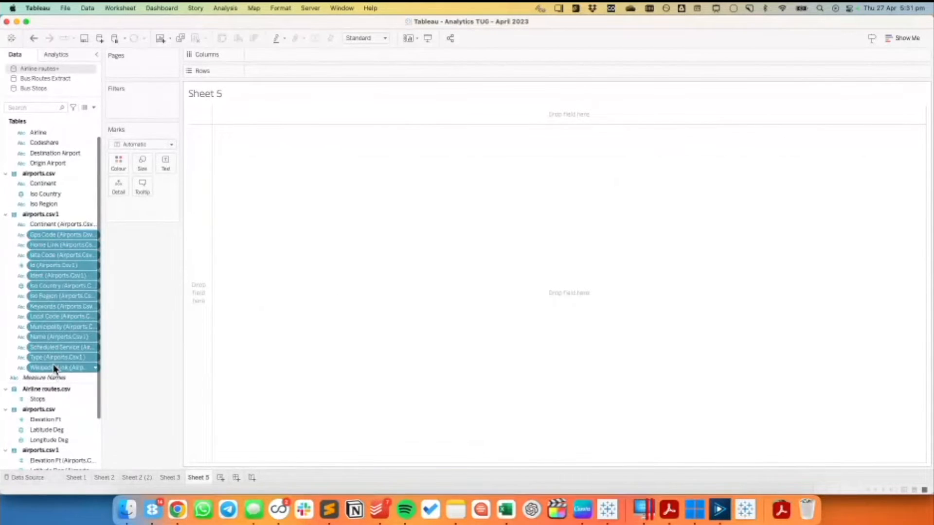
left_click(39, 286, "super")
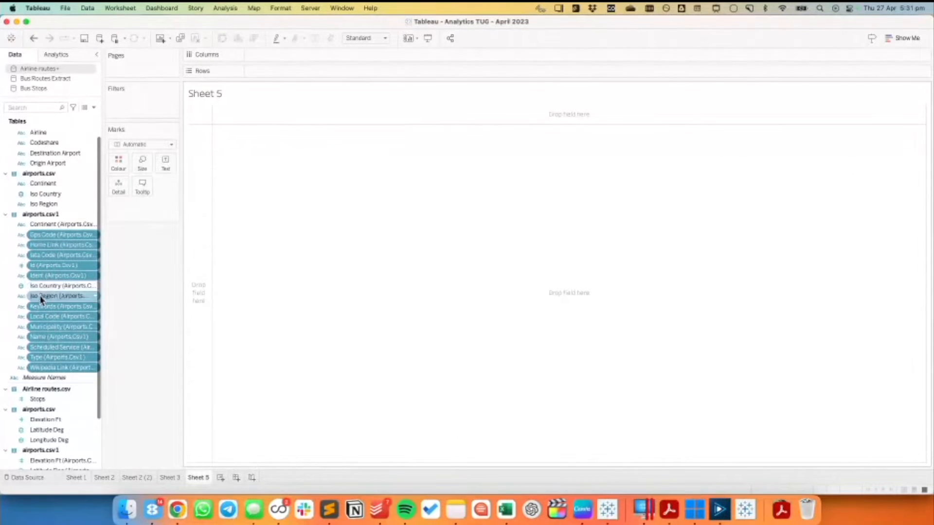
left_click(39, 296, "super")
right_click(47, 264)
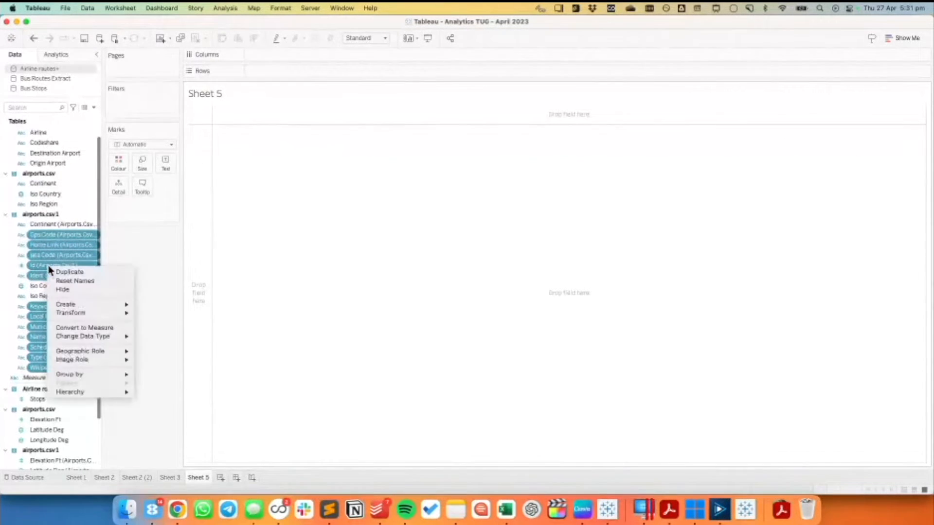
left_click(68, 288)
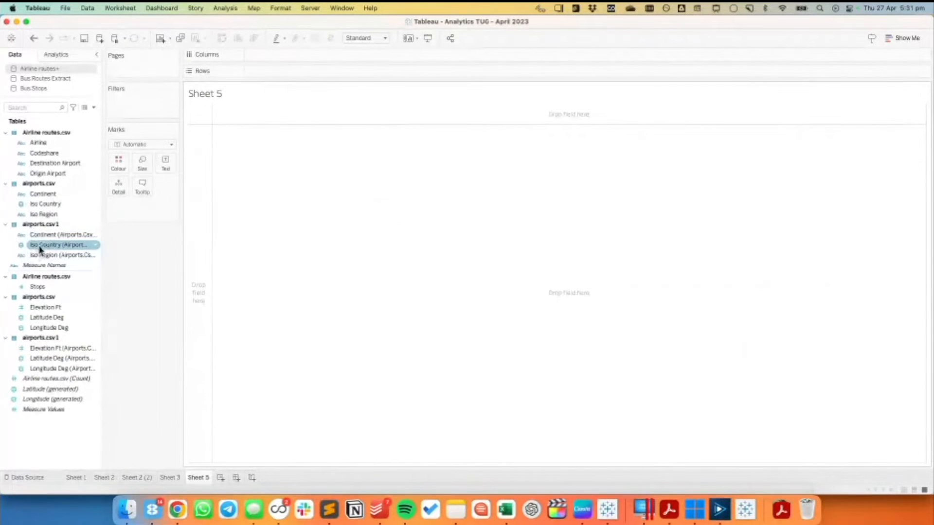
Step: Rename the airports.csv1 Continent field as Continent (Dest)
right_click(52, 237)
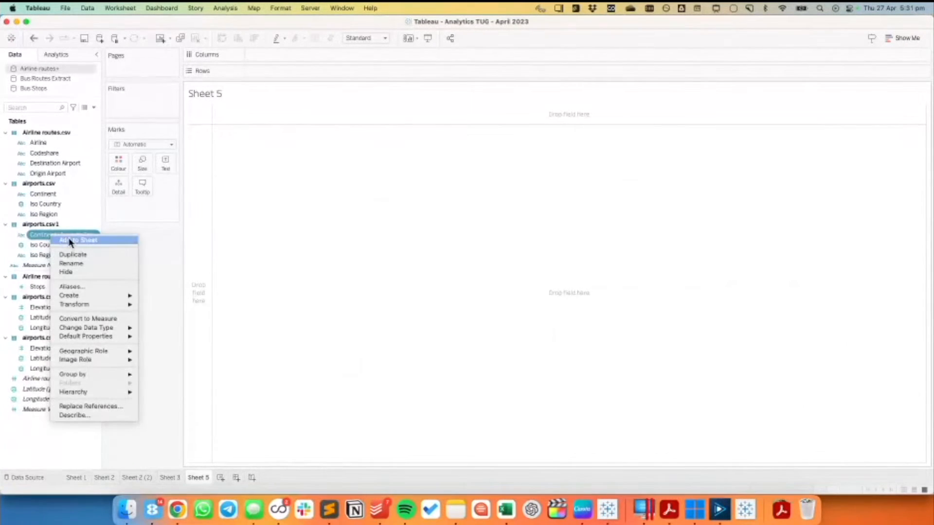
left_click(73, 263)
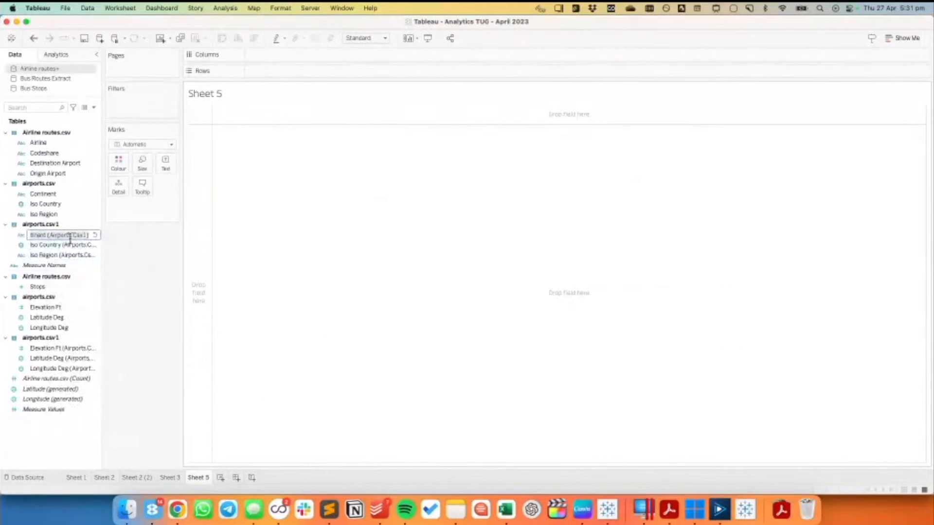
double_click(68, 235)
type("Dep")
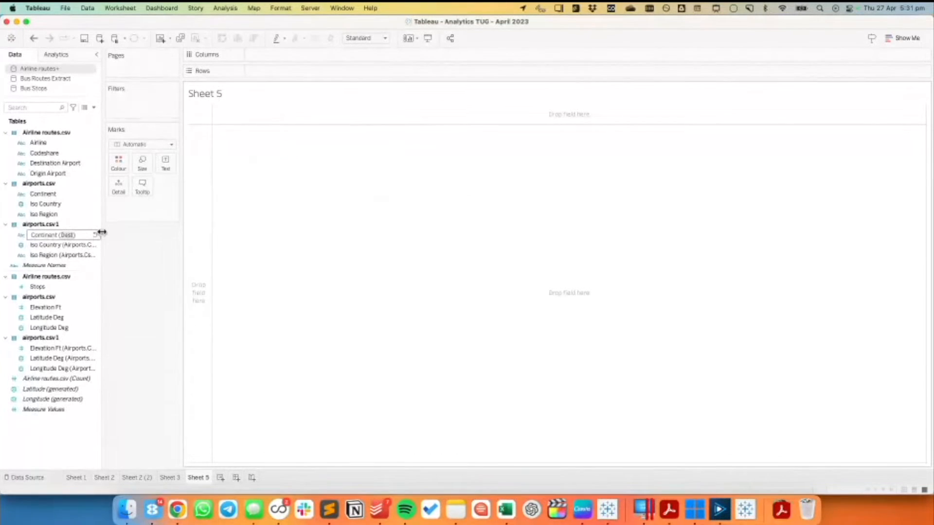
left_click(70, 246)
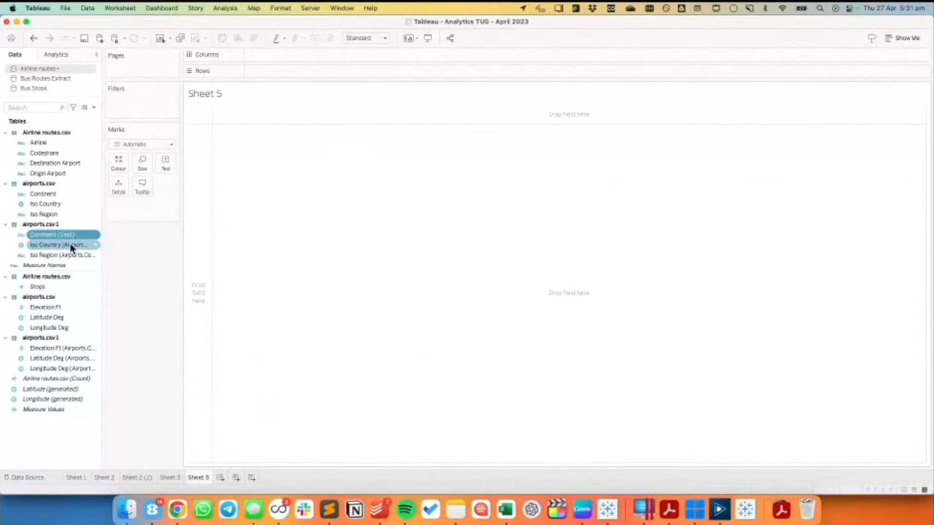
Step: Rename the airports.csv1 Iso Country field as Iso Country (Dest)
left_click(67, 244)
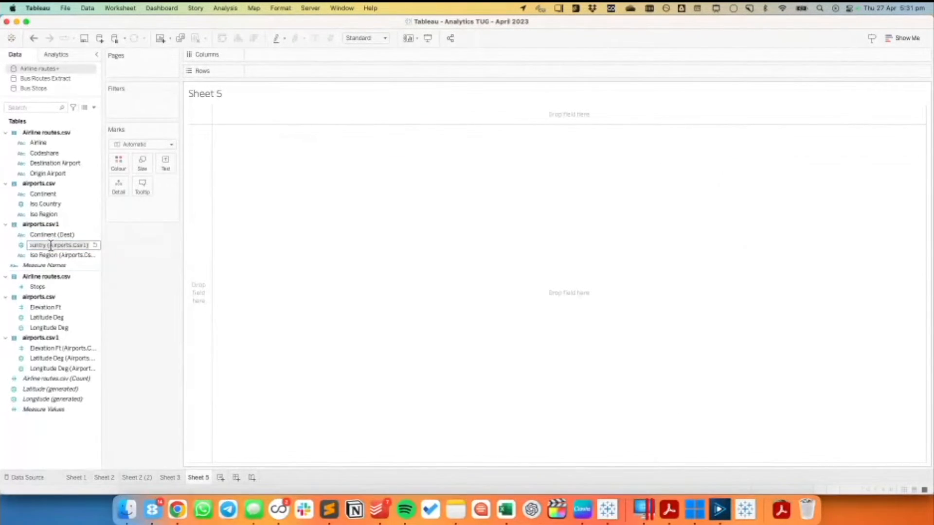
left_click_drag(51, 244, 80, 244)
type("(Dest)")
key("Return")
Step: Rename the airports.csv1 Iso Region field as Iso Region (Dest)
left_click(80, 255)
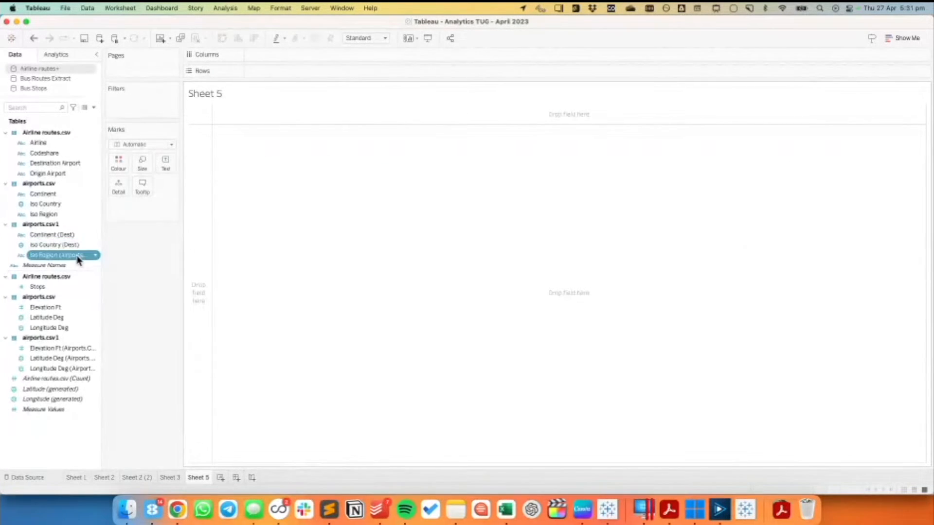
right_click(77, 258)
left_click(88, 284)
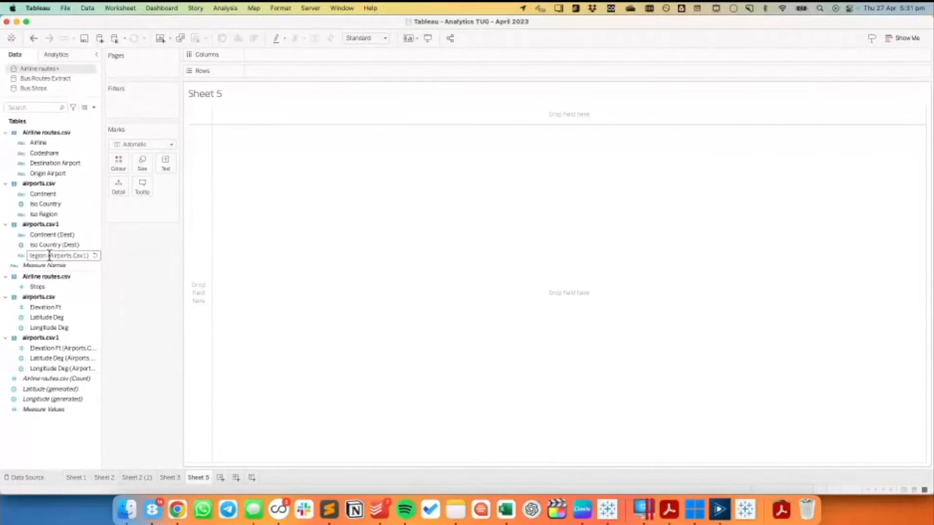
left_click_drag(49, 255, 107, 259)
type("(Dest)")
key("Return")
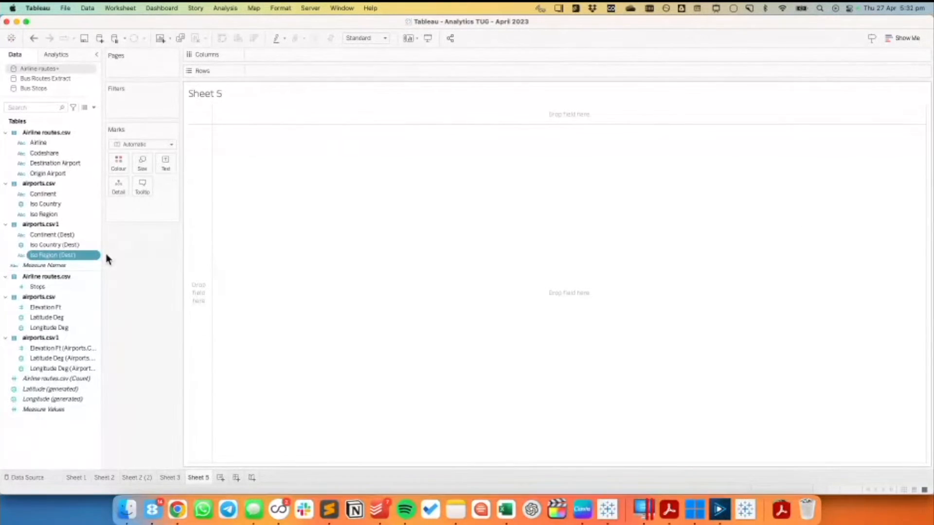
Step: Set the default aggregation of the Stops measure to Average
left_click(48, 287, "super")
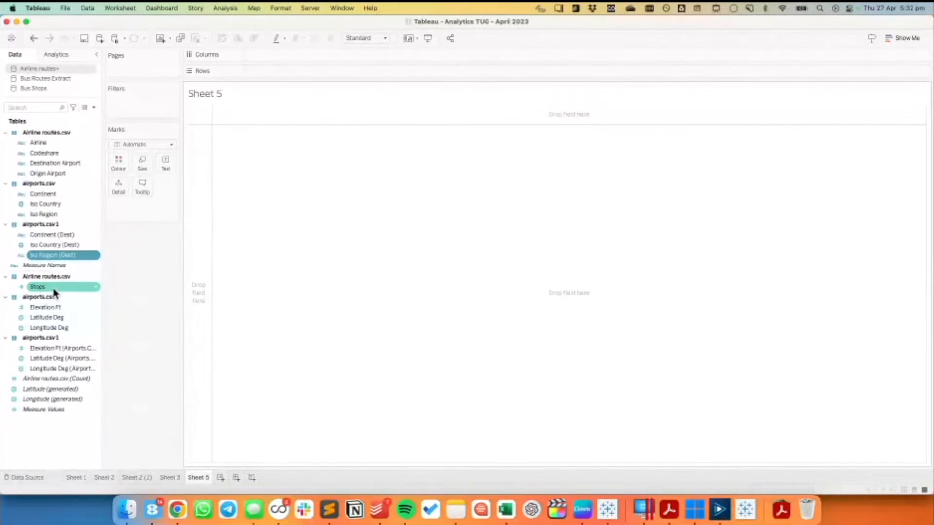
left_click(94, 287)
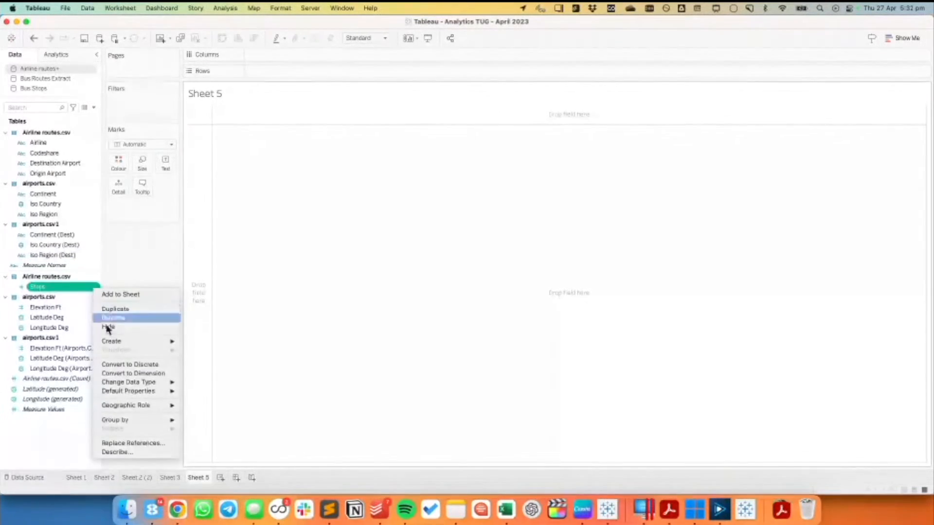
mouse_move(146, 391)
mouse_move(217, 417)
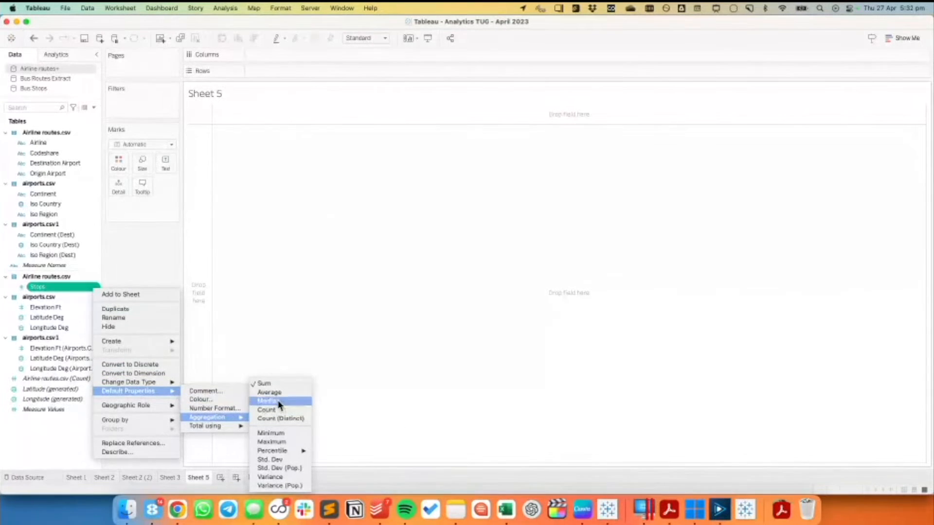
left_click(280, 394)
Step: Rename the airports.csv Latitude Deg field as Latitude Deg Origin
left_click(48, 316)
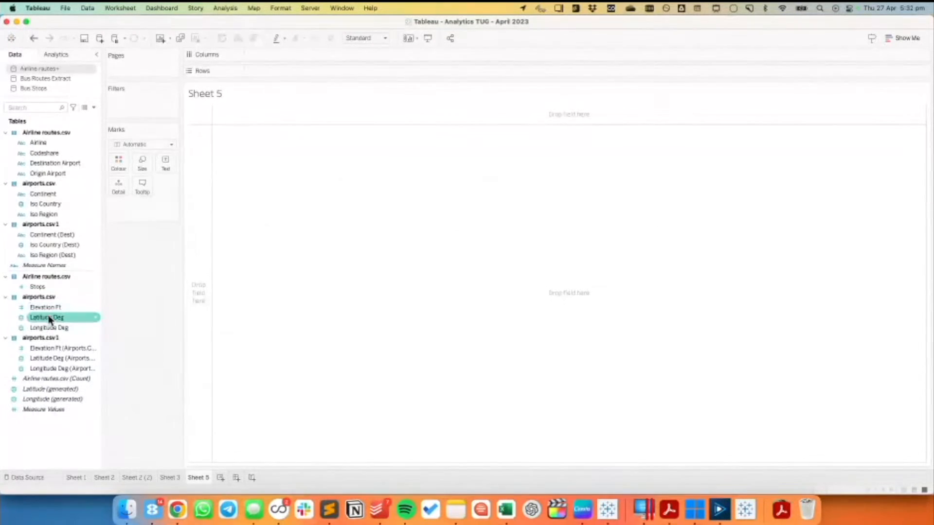
left_click(50, 318)
left_click(53, 328)
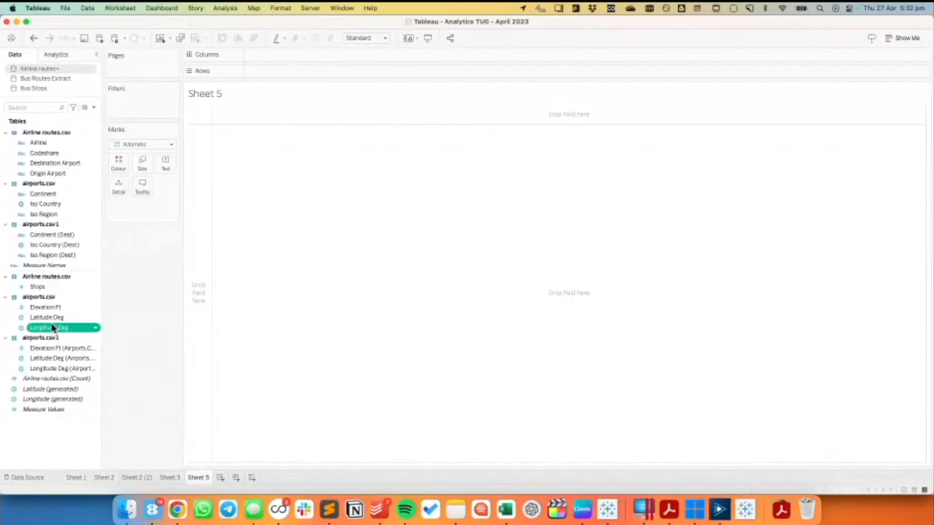
left_click(51, 319)
right_click(51, 318)
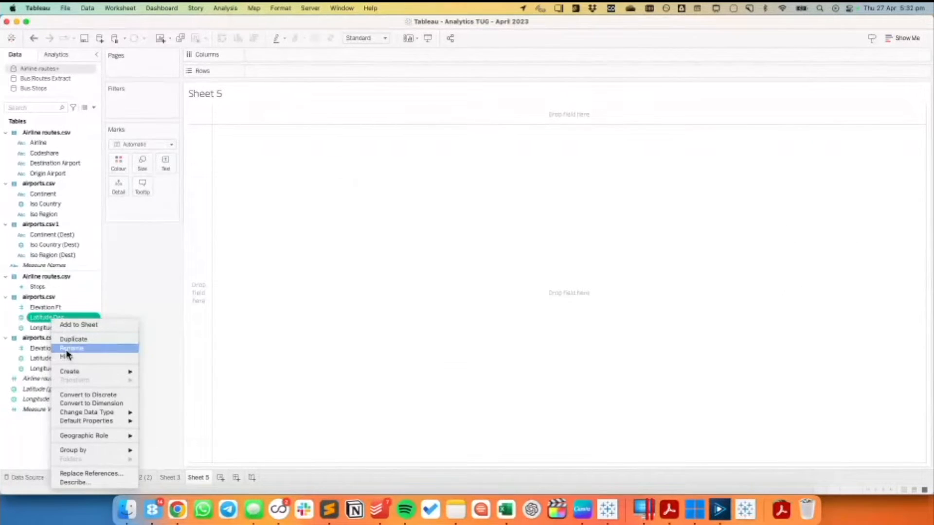
left_click(66, 349)
key("Right")
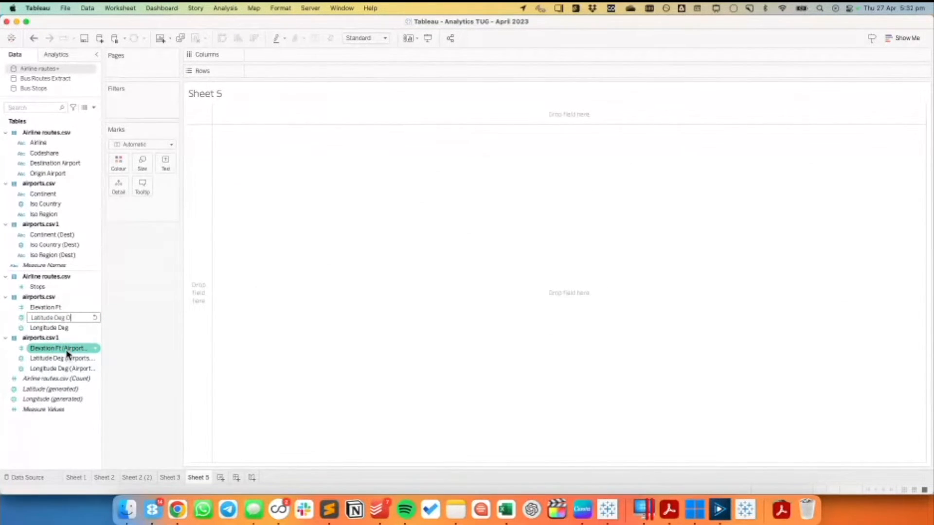
type("Origin")
key("Return")
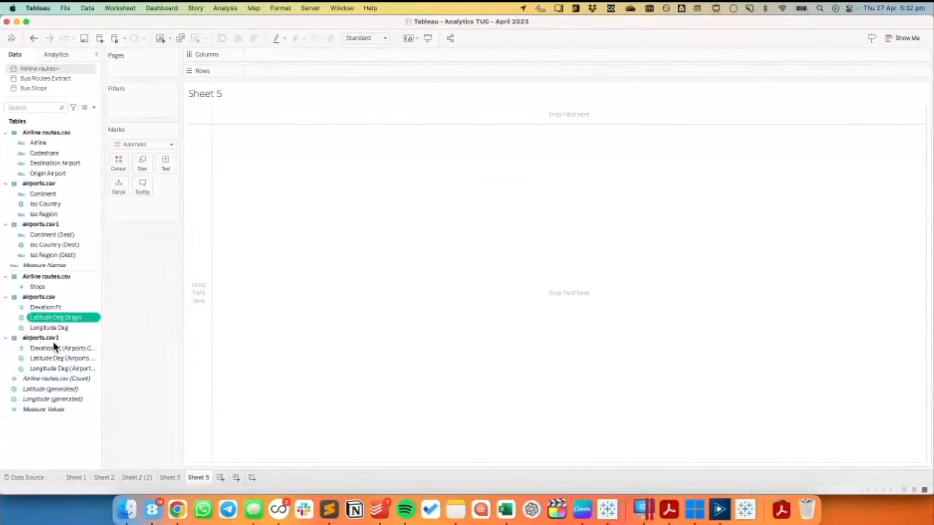
Step: Rename the airports.csv Longitude Deg field as Longitude Deg Origin
right_click(58, 327)
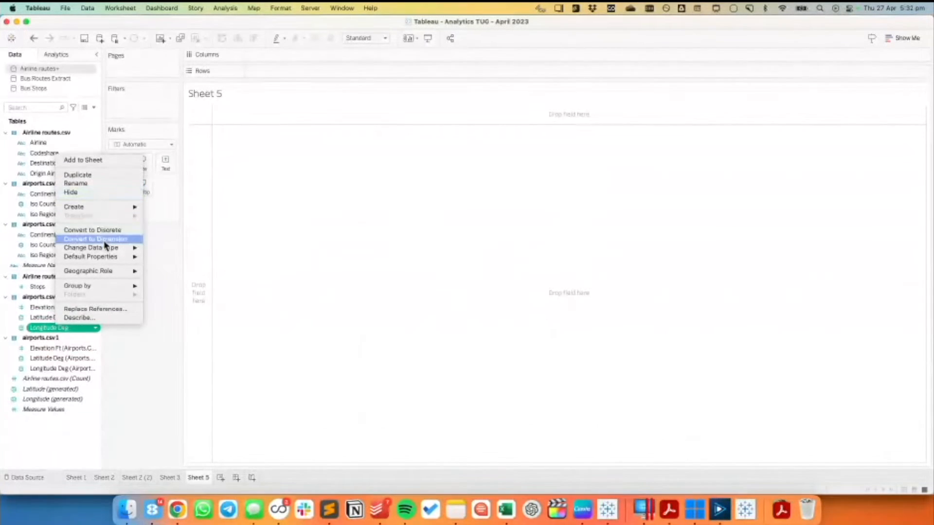
left_click(85, 182)
key("Right")
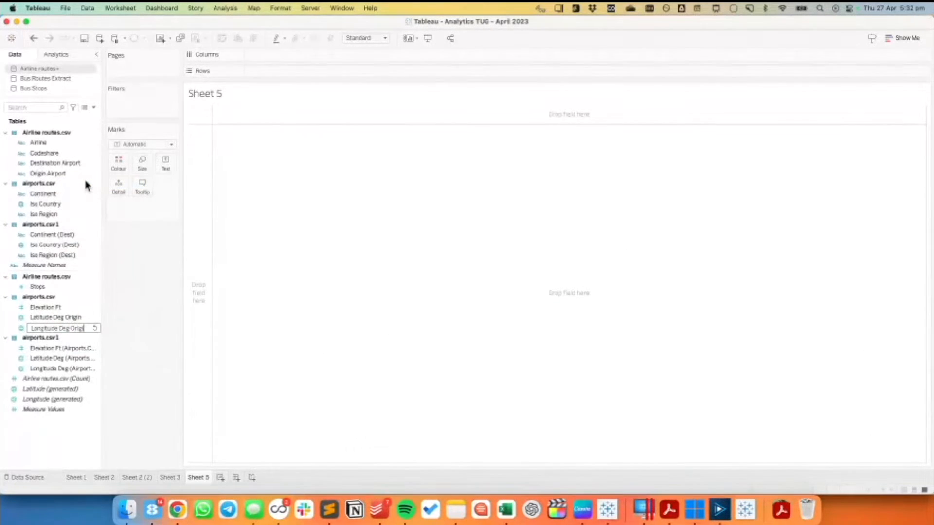
type("Origin")
key("Return")
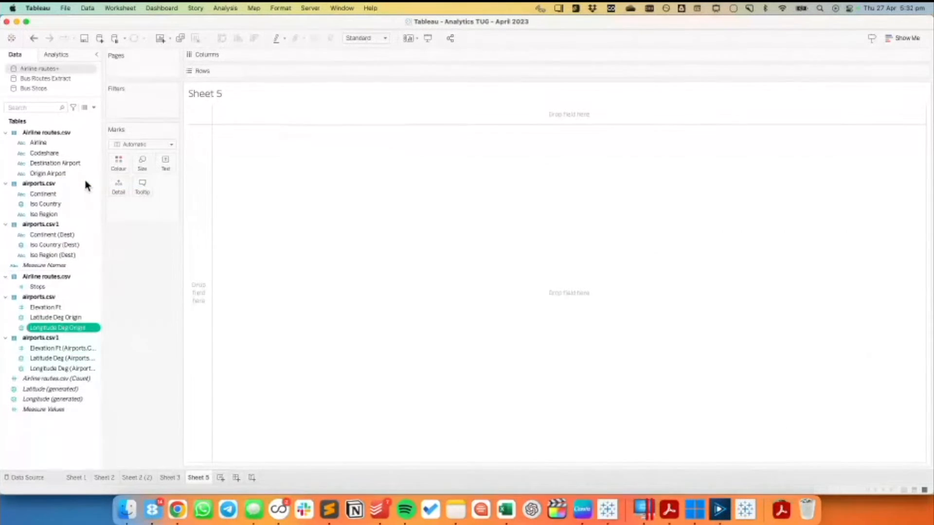
Step: Rename the airports.csv1 latitude field as Latitude Deg Dest
right_click(65, 359)
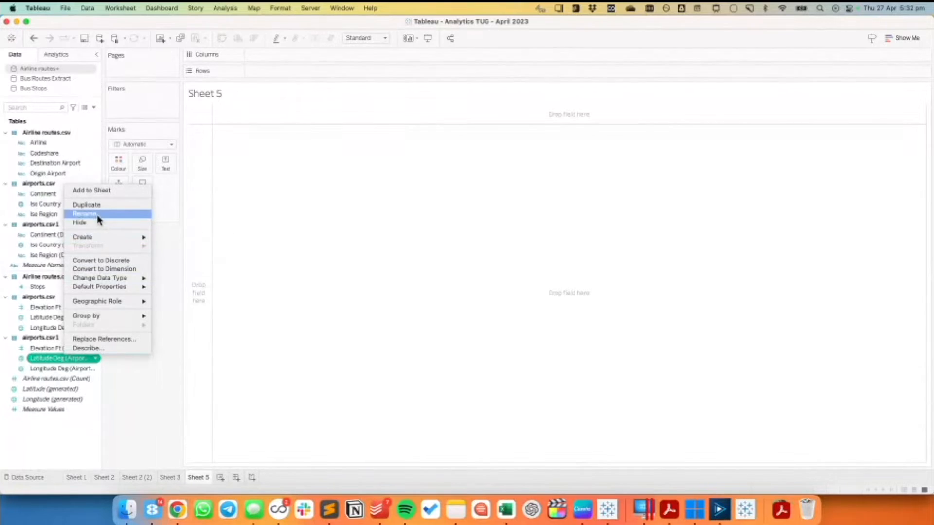
left_click(97, 215)
left_click(73, 359)
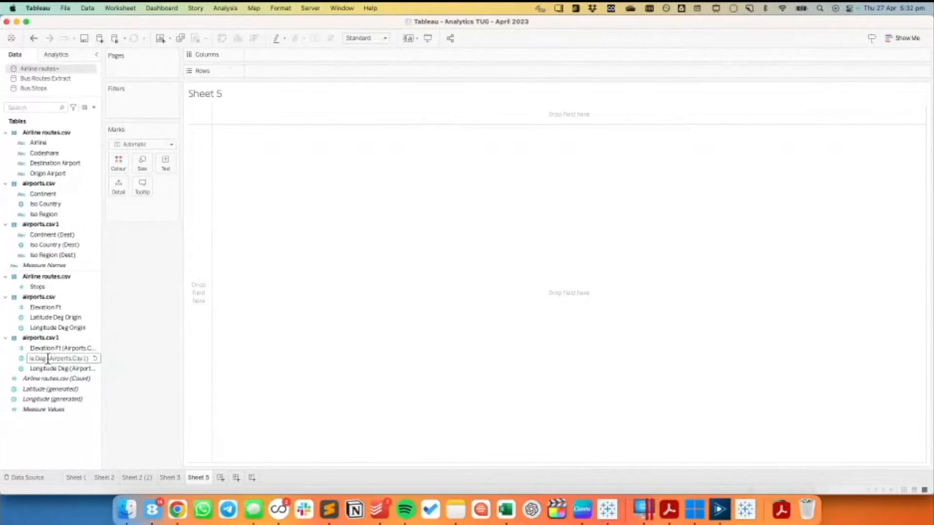
type("Dest")
key("Return")
Step: Rename the airports.csv1 longitude field as Longitude Deg Dest
right_click(79, 369)
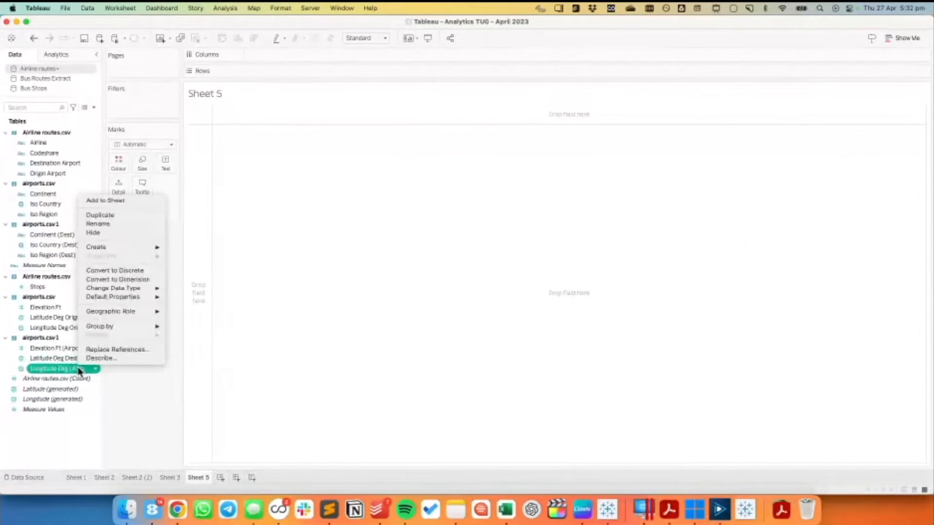
left_click(107, 224)
left_click(47, 368)
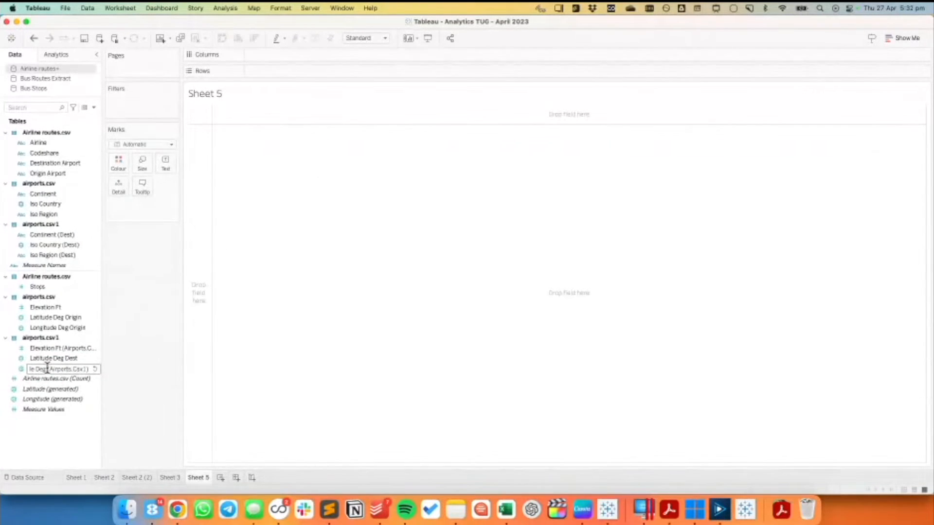
left_click_drag(47, 368, 107, 371)
type("Des")
key("Return")
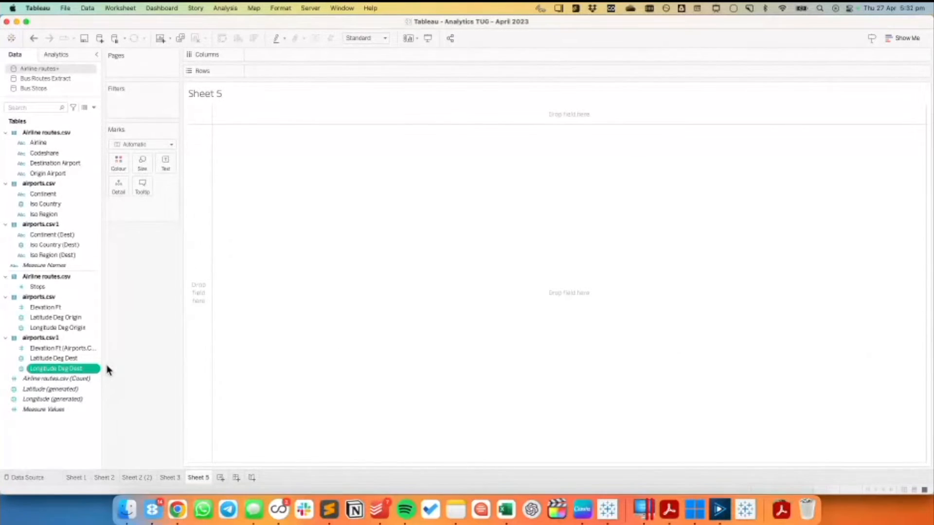
Step: Start a calculated field named Origin and insert the MAKEPOINT function in its formula
left_click(94, 107)
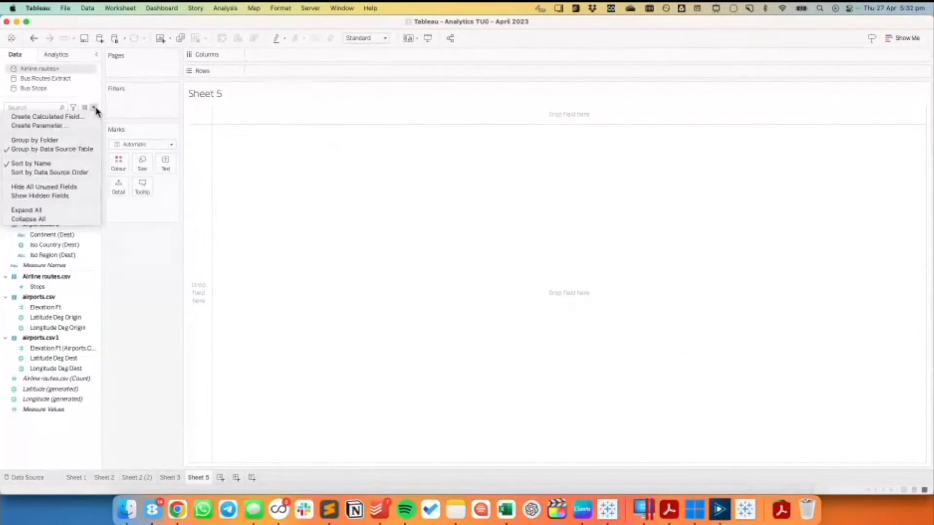
left_click(64, 118)
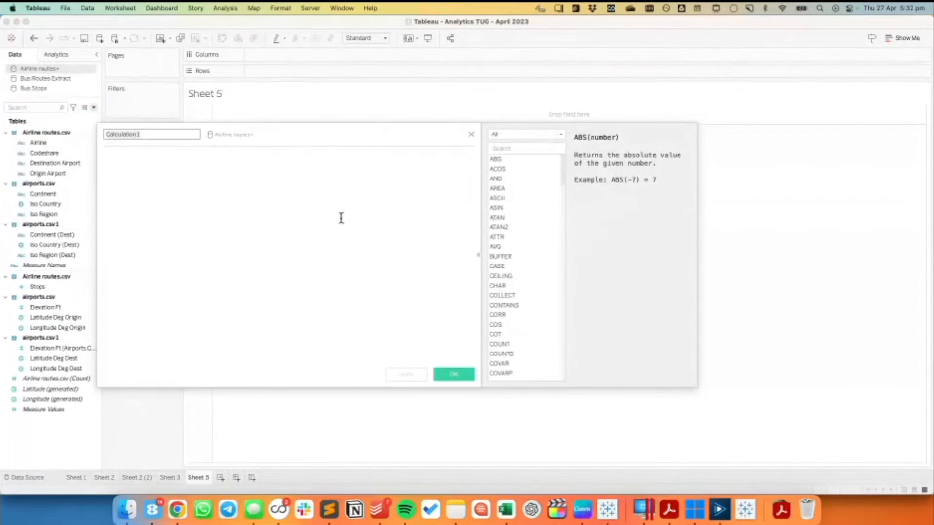
type("Orig")
left_click(341, 218)
type("make")
key("Down")
key("Down")
key("Down")
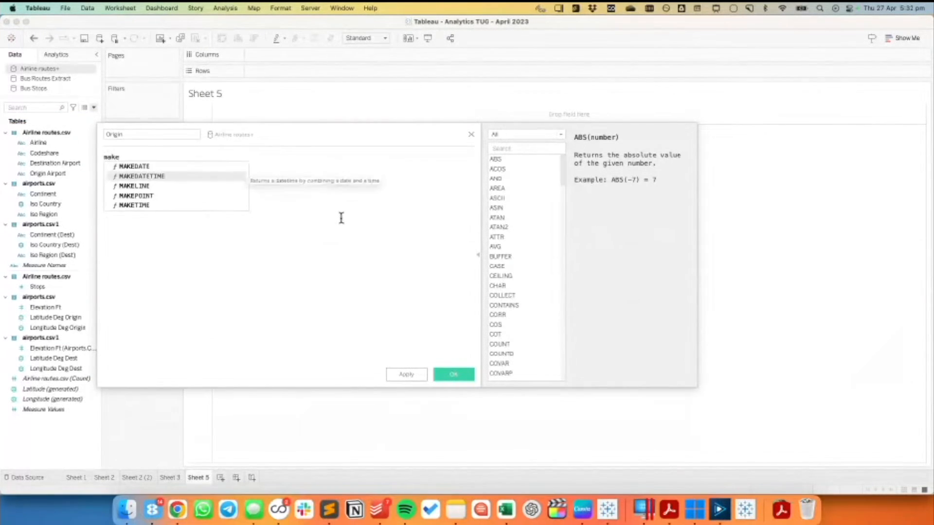
key("Return")
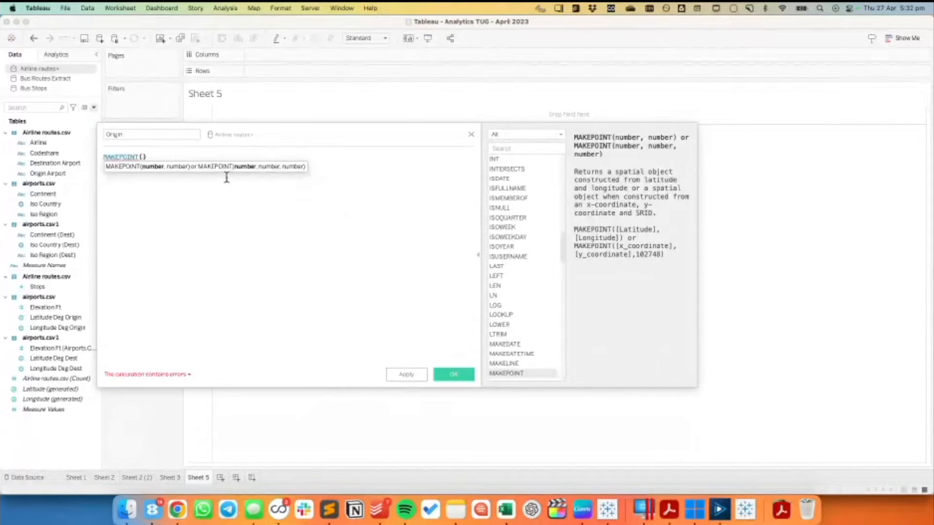
Step: Complete the Origin formula as MAKEPOINT([Latitude Deg Origin],[Longitude Deg Origin]) and save the calculated field
scroll(226, 177, "down", 5)
scroll(226, 177, "up", 10)
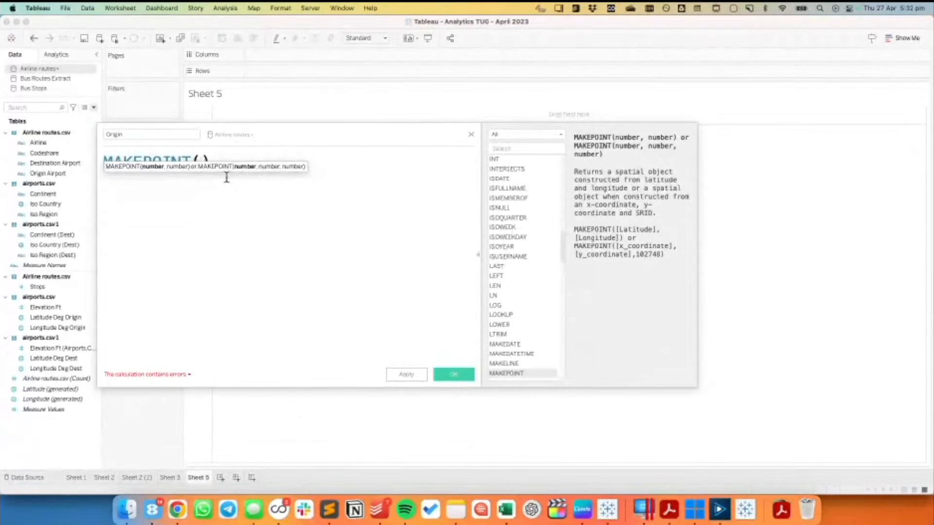
scroll(227, 177, "down", 1)
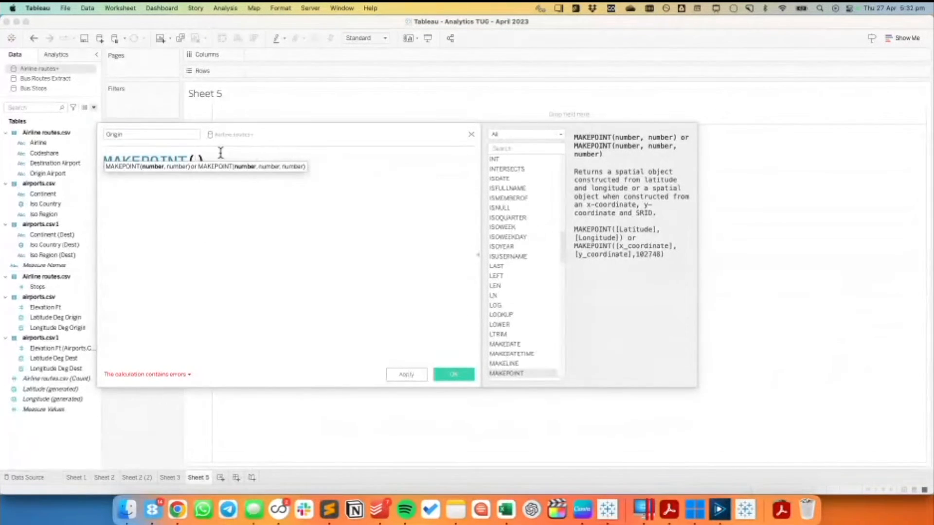
left_click(196, 161)
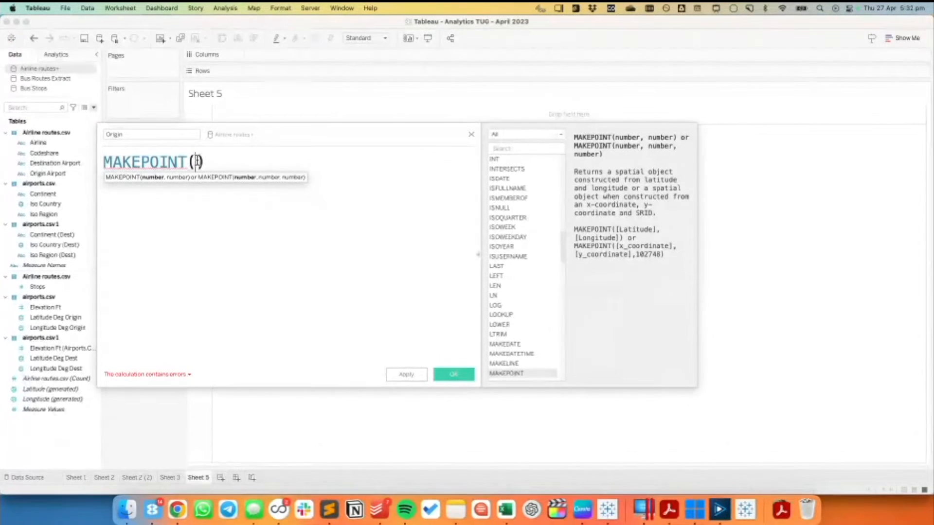
type("lat")
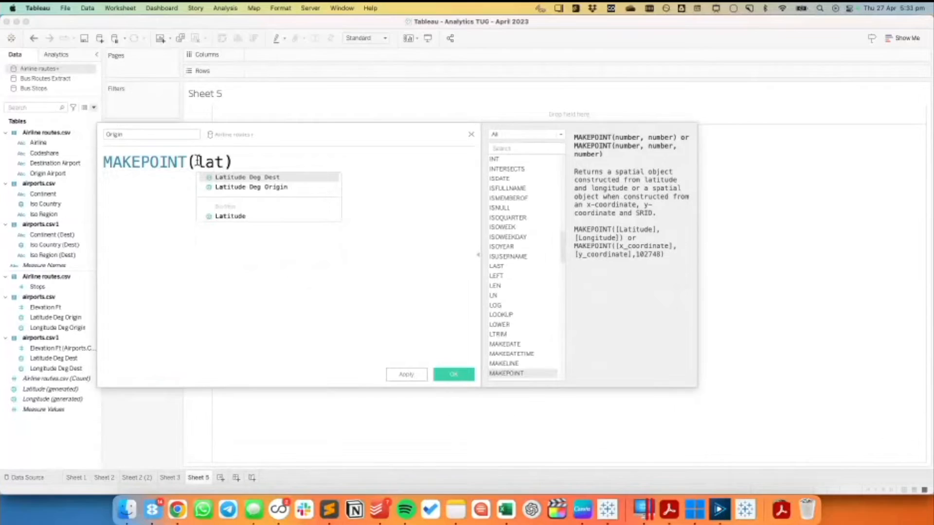
left_click(243, 187)
type(",lat")
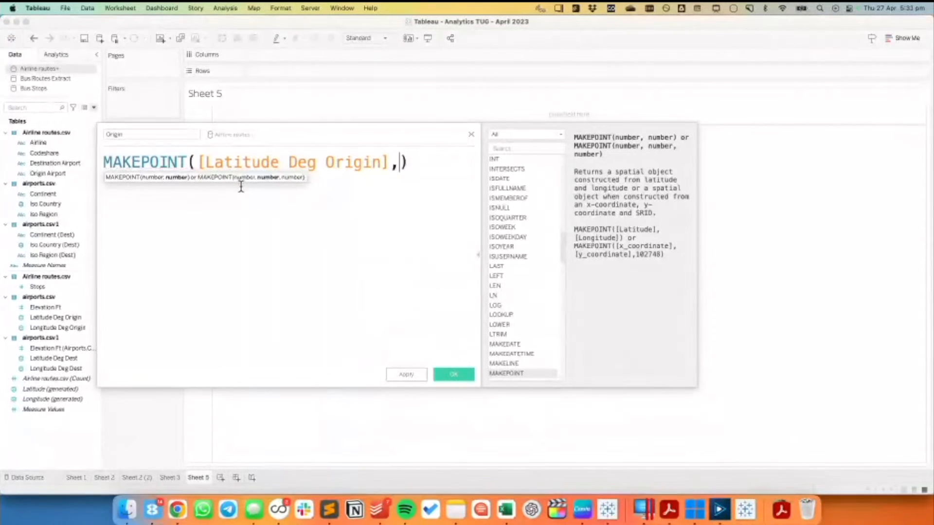
key("BackSpace")
key("BackSpace")
key("BackSpace")
type("or")
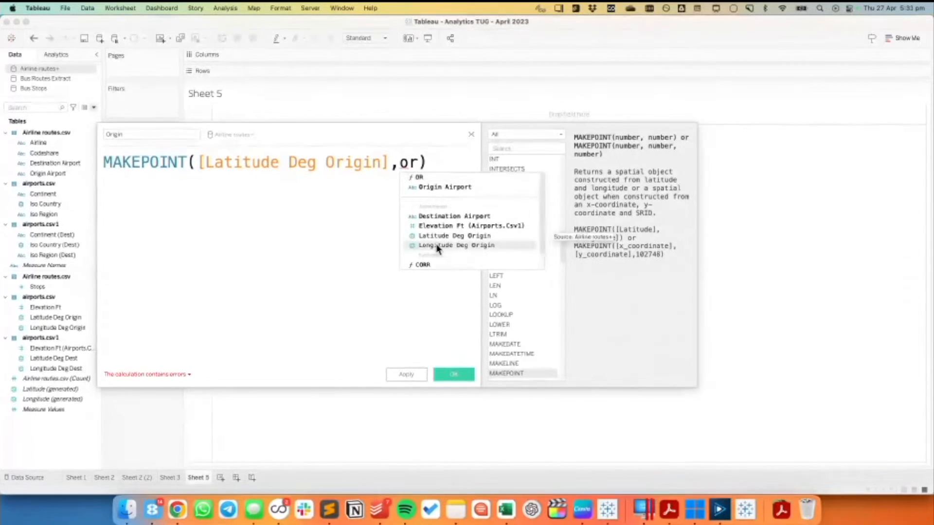
left_click(434, 246)
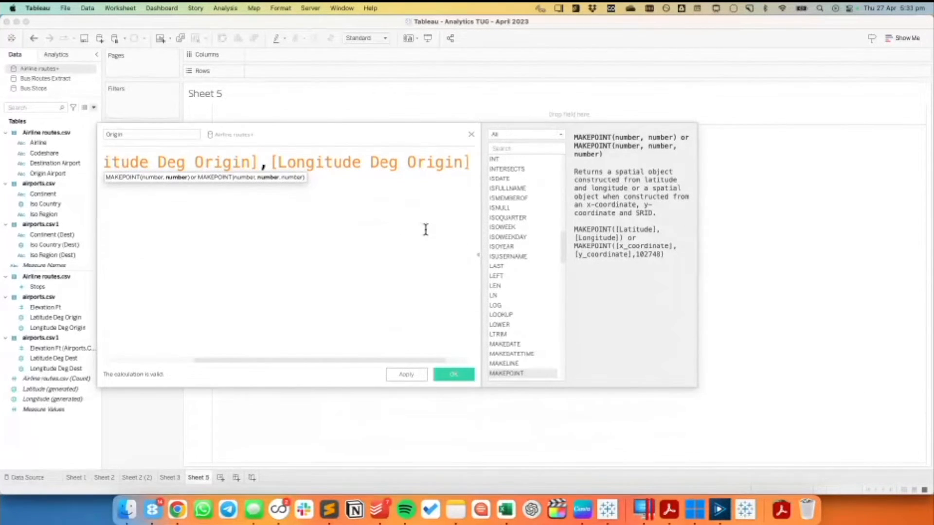
type(")")
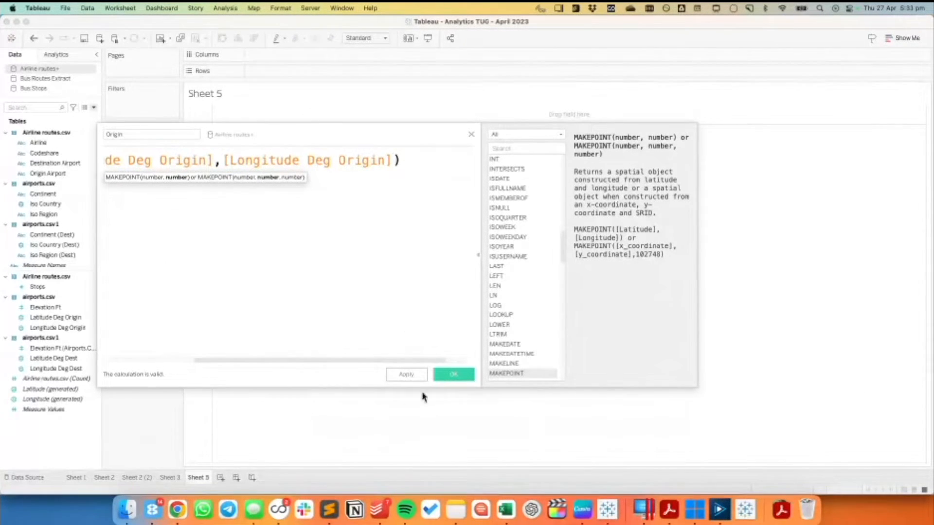
left_click(453, 374)
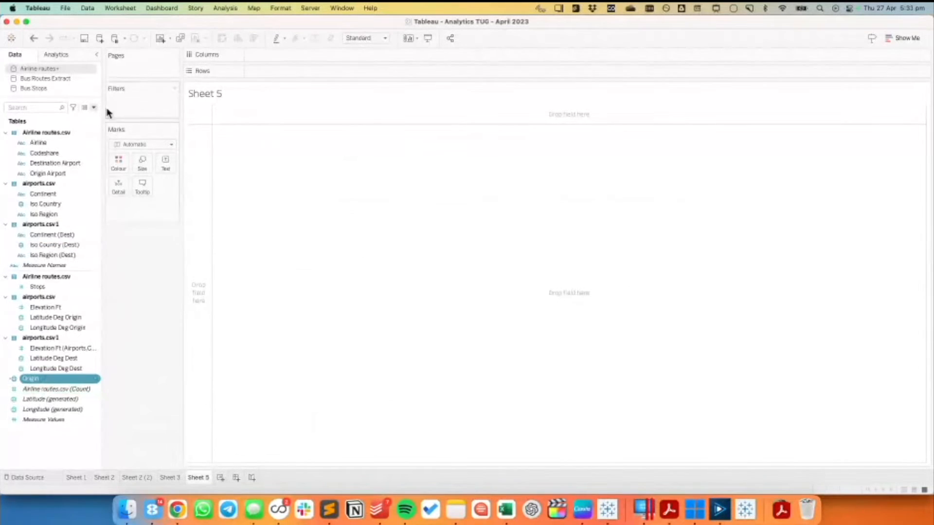
Step: Start a calculated field named Destination and insert the MAKEPOINT function in its formula
left_click(94, 107)
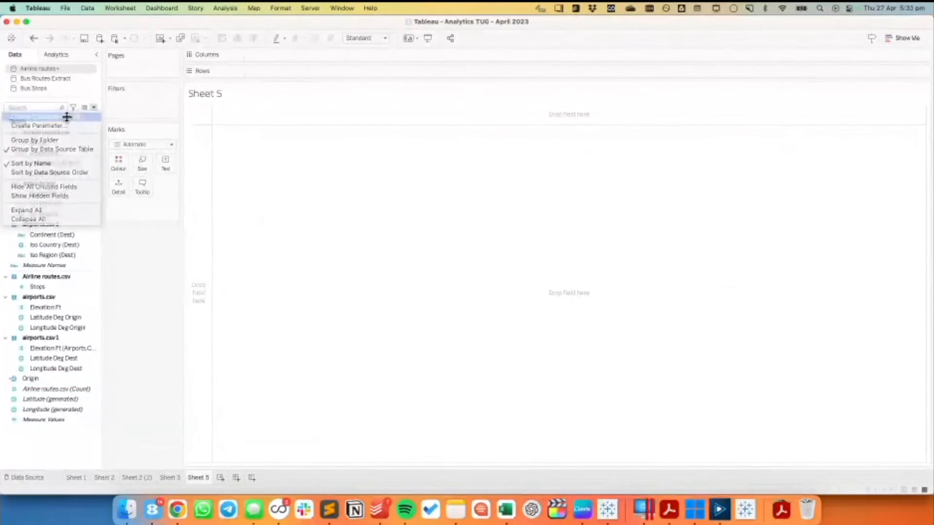
left_click(67, 117)
type("Oest")
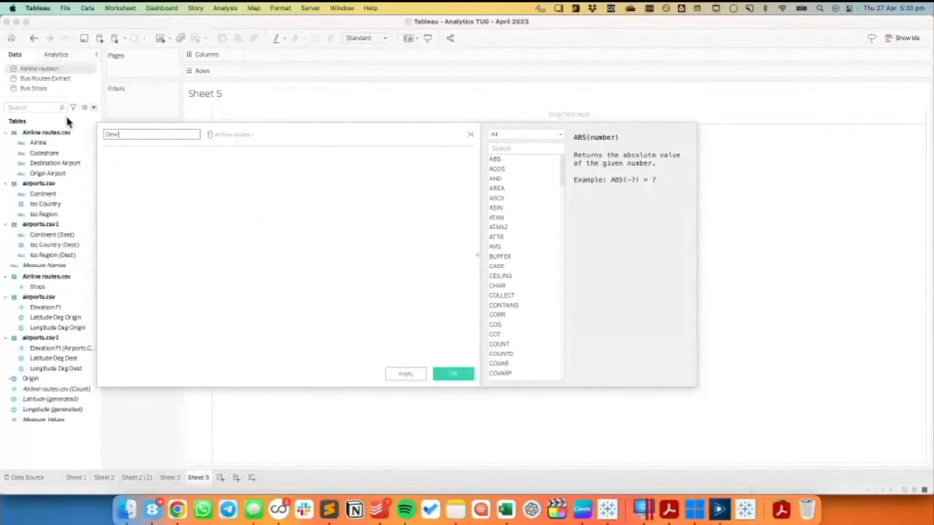
type("iuna")
key("BackSpace")
key("BackSpace")
key("BackSpace")
type("nation")
left_click(200, 176)
type("make")
key("Down")
key("Down")
key("Down")
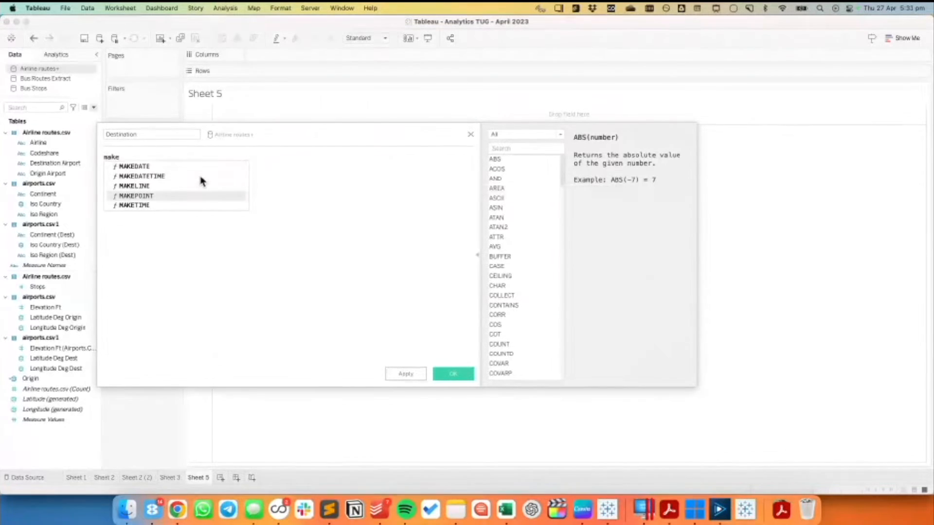
key("Return")
Step: Complete the Destination formula as MAKEPOINT([Latitude Deg Dest],[Longitude Deg Dest]) and save the calculated field
type("dest")
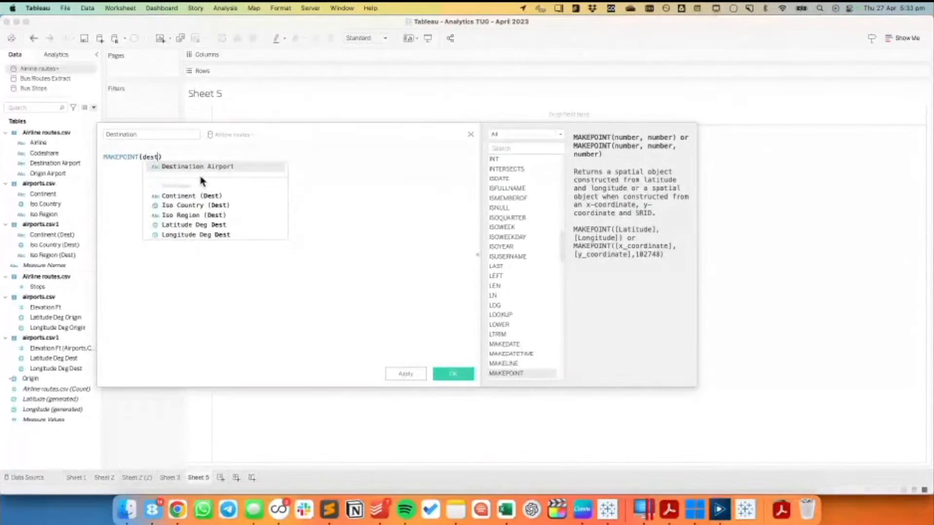
left_click(203, 226)
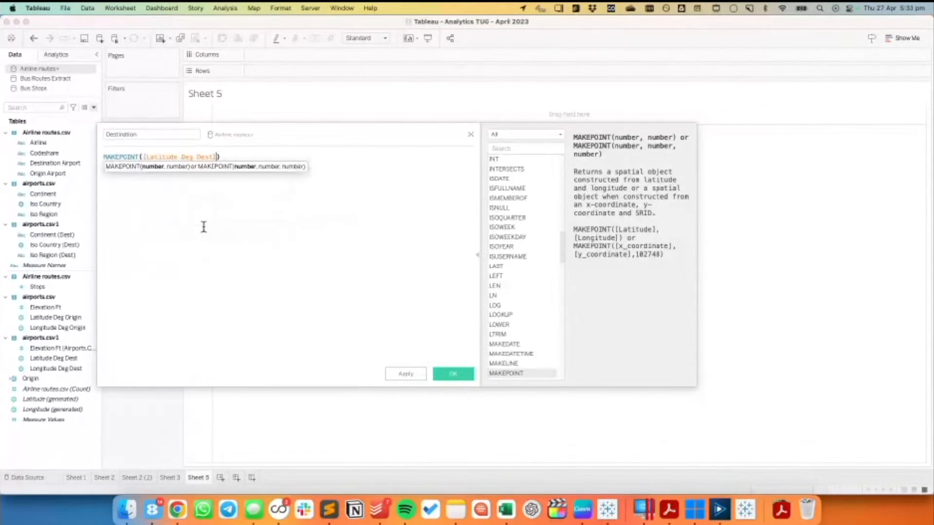
type(",dest")
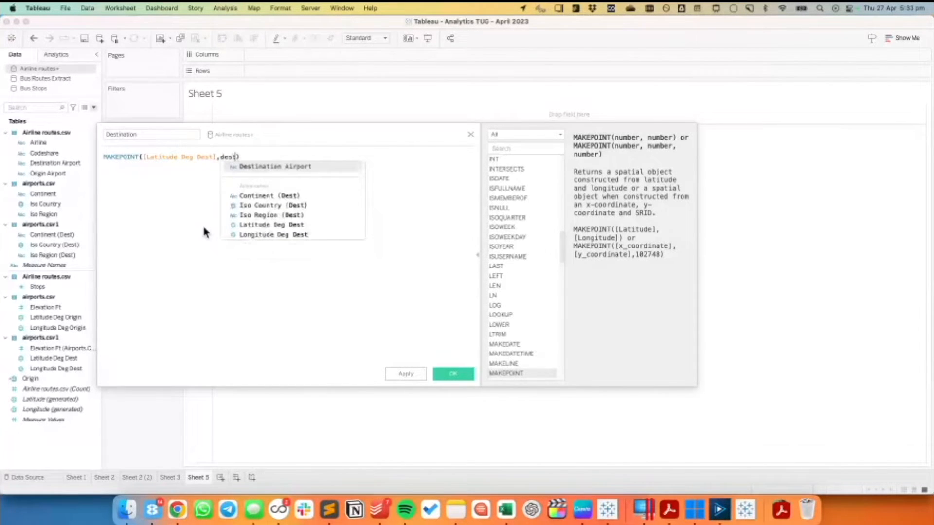
left_click(256, 236)
left_click(441, 372)
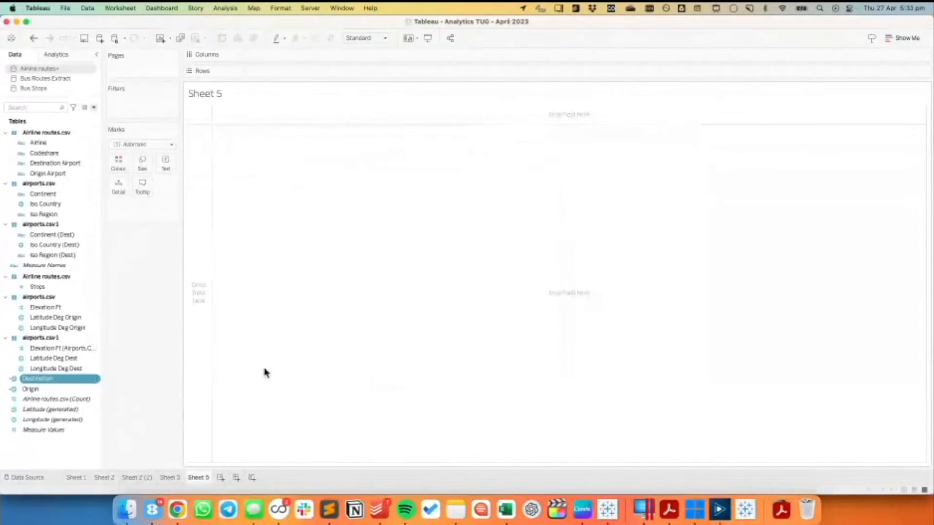
Step: Plot the Origin points on a map with Origin Airport as detail, and clear the sheet after viewing it
double_click(55, 391)
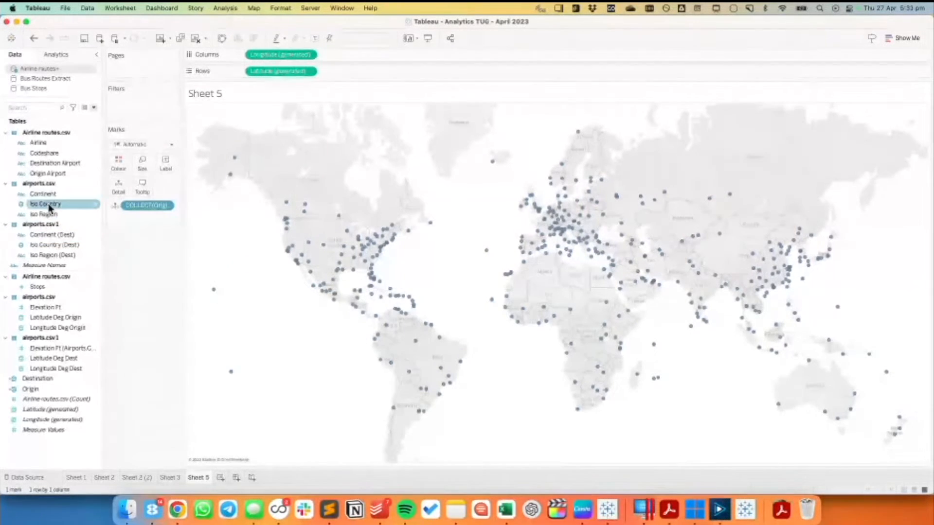
left_click(71, 216)
left_click(50, 144)
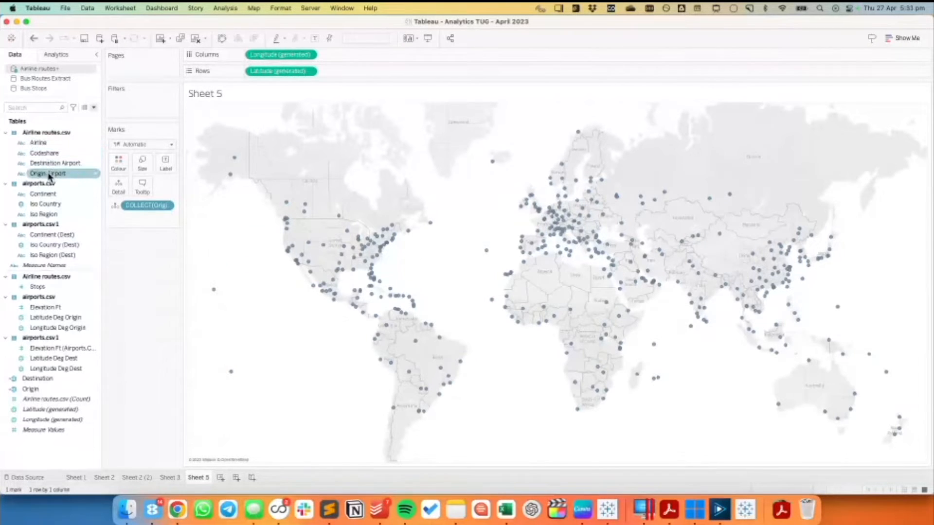
left_click_drag(48, 174, 119, 188)
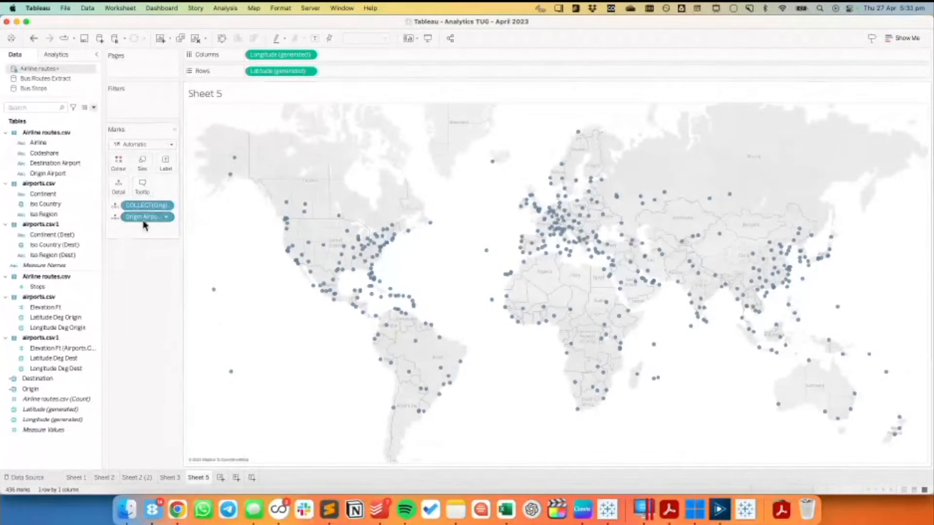
left_click(195, 38)
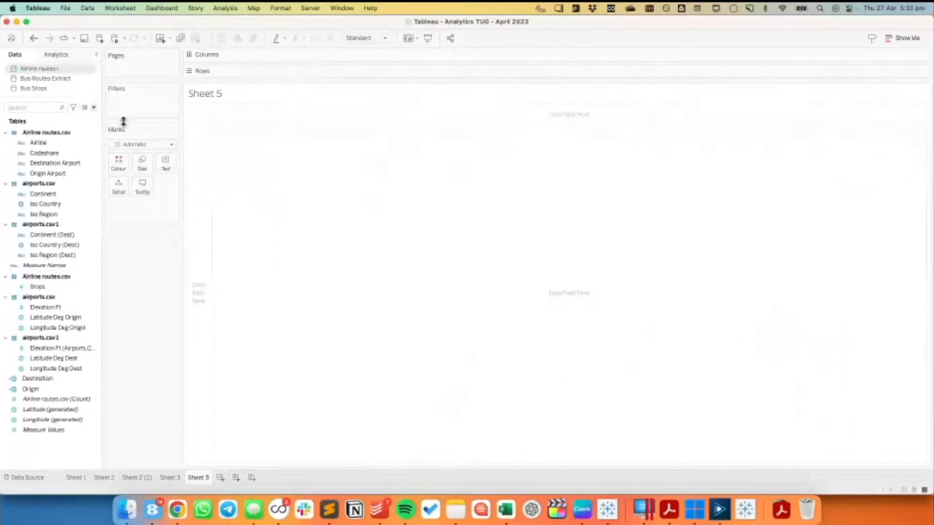
Step: Start a calculated field named Flight Path and insert the MAKELINE function in its formula
left_click(52, 369)
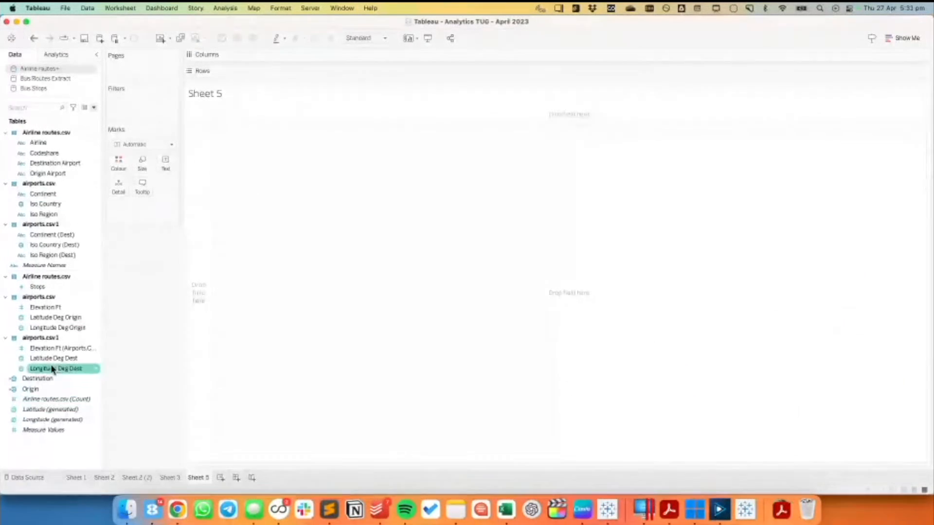
left_click(94, 107)
left_click(79, 117)
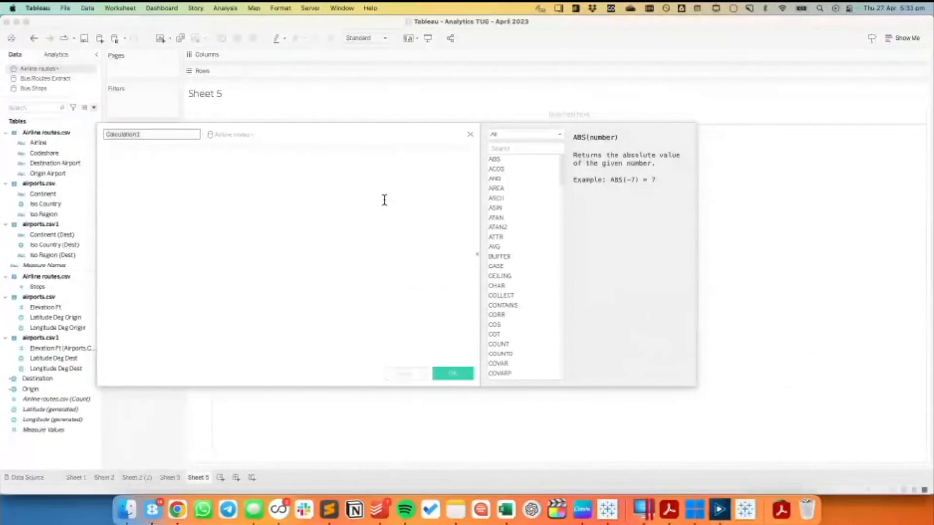
type("Route")
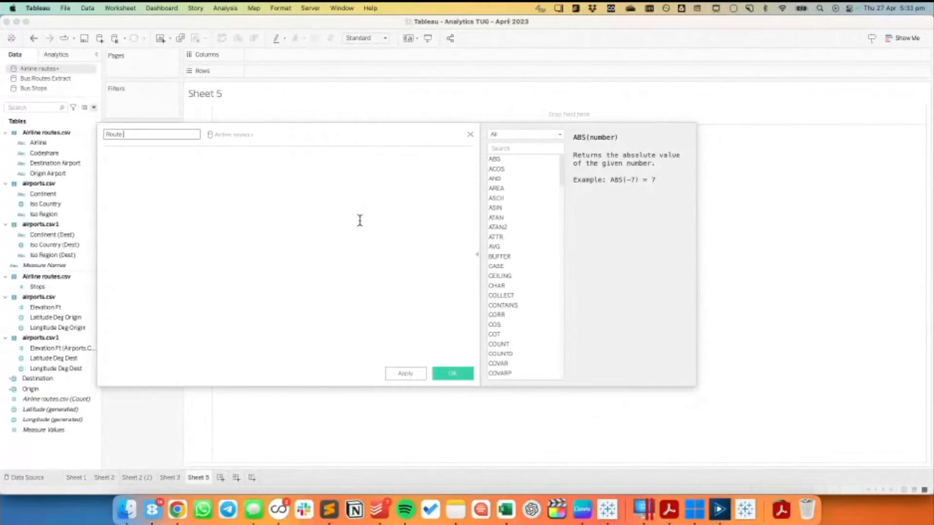
type(" Path")
key("super+a")
type("Fl")
left_click(356, 224)
type("make")
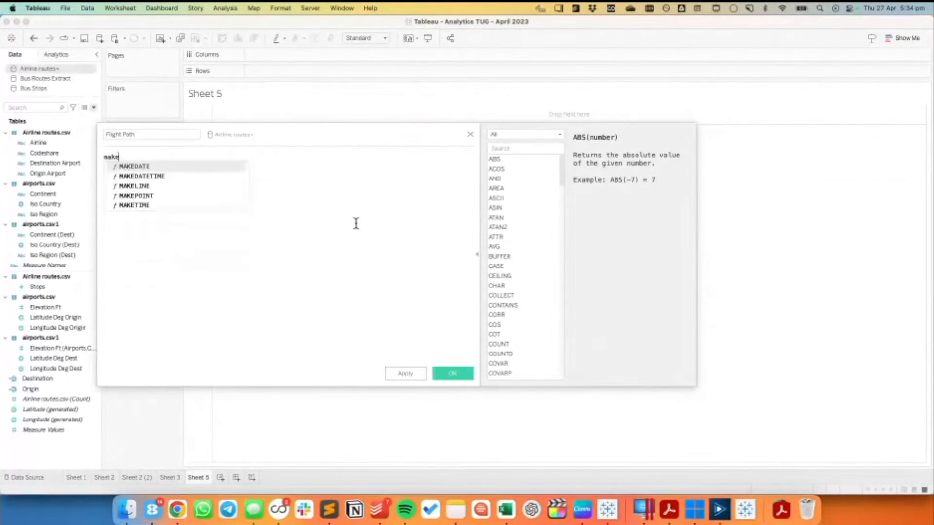
left_click(161, 185)
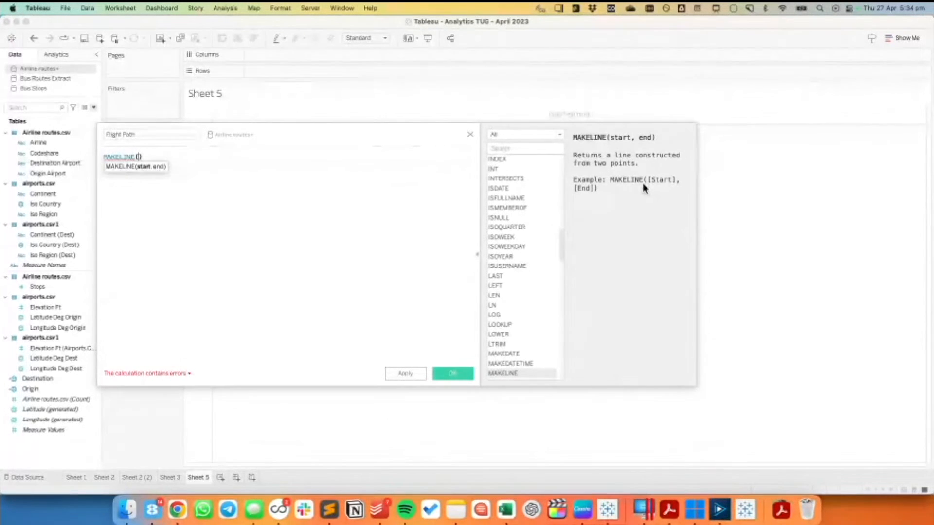
Step: Complete the Flight Path formula as MAKELINE([Origin],[Destination]), check both arguments' definitions, and save the calculated field
key("alt+Tab")
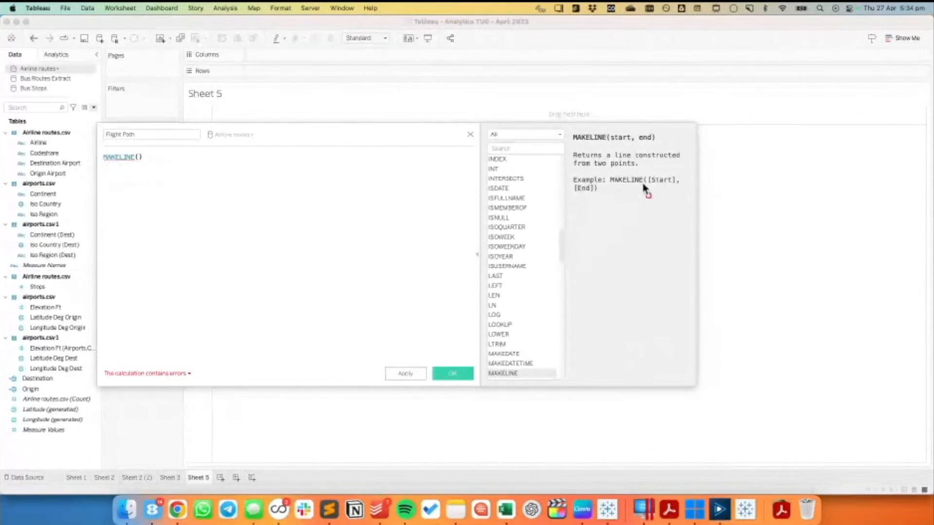
mouse_move(569, 172)
left_mouse_down()
mouse_move(704, 204)
mouse_move(692, 201)
left_mouse_up()
left_click_drag(34, 391, 138, 168)
type(",des")
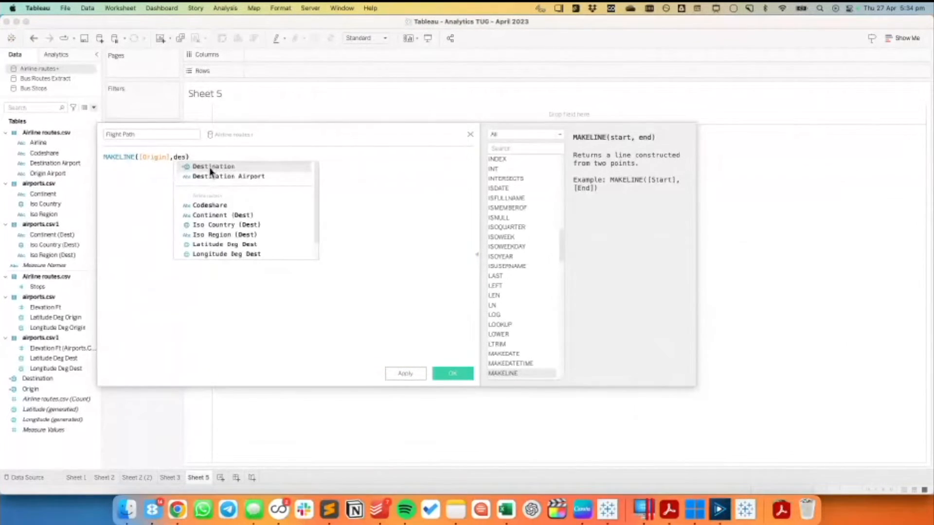
left_click(211, 175)
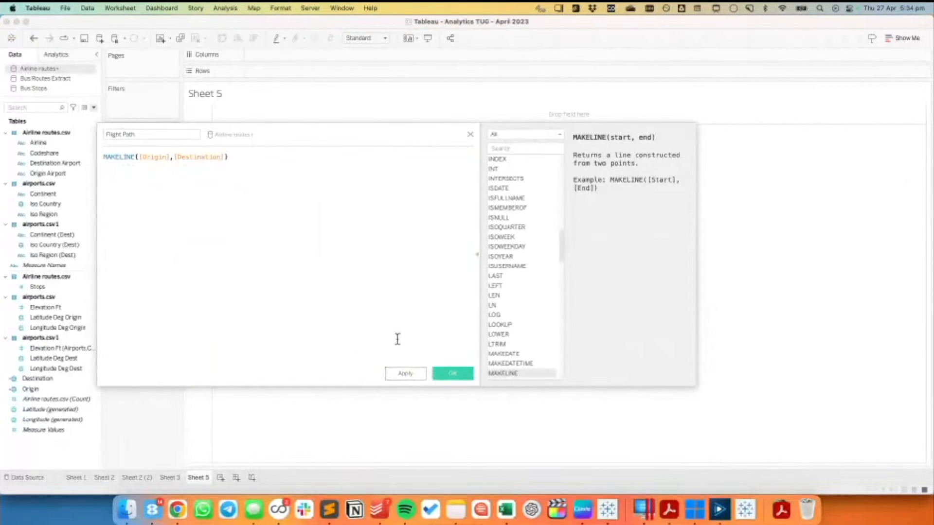
left_click(158, 156)
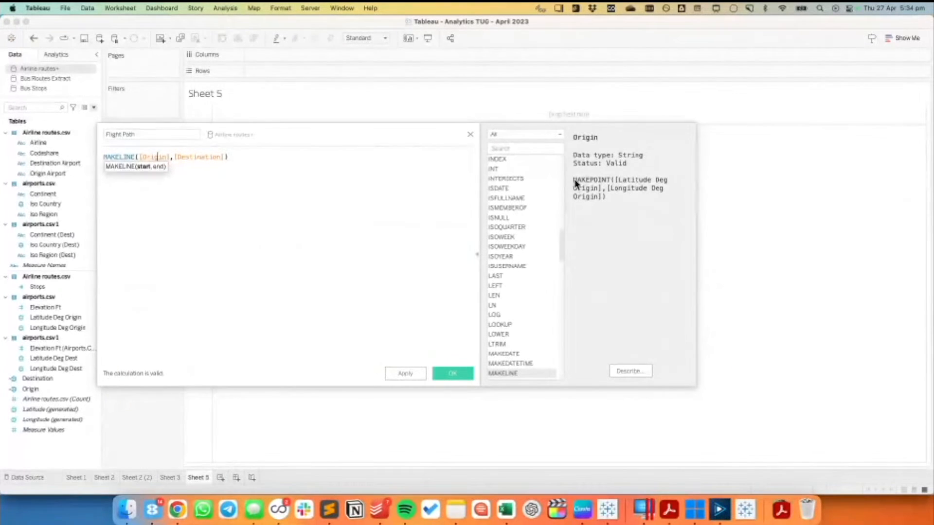
left_click(200, 155)
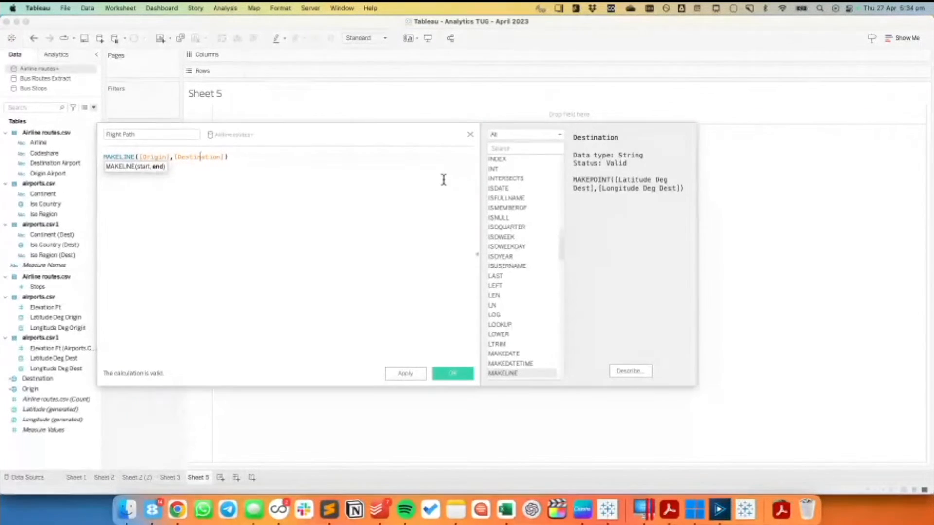
left_click(458, 374)
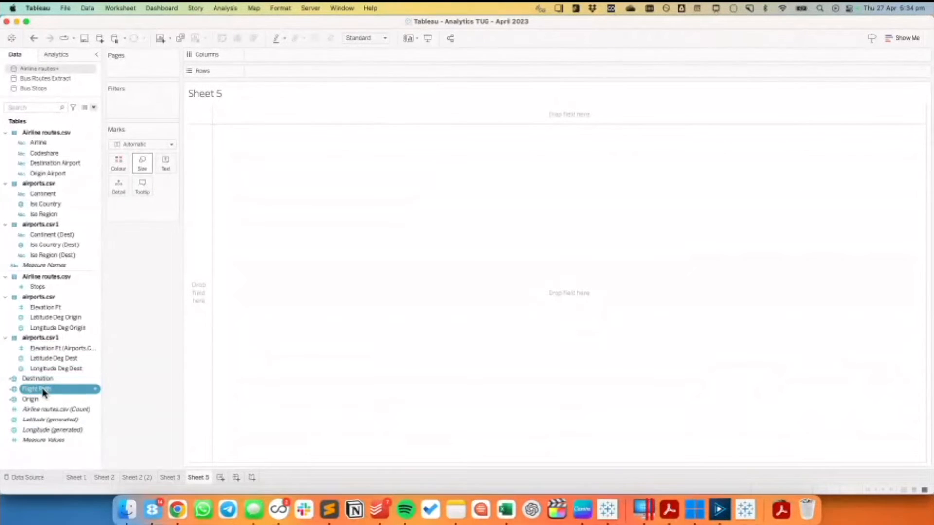
Step: Plot Flight Path on the empty sheet's map and make its lines thinner and more transparent
left_click_drag(42, 393, 312, 315)
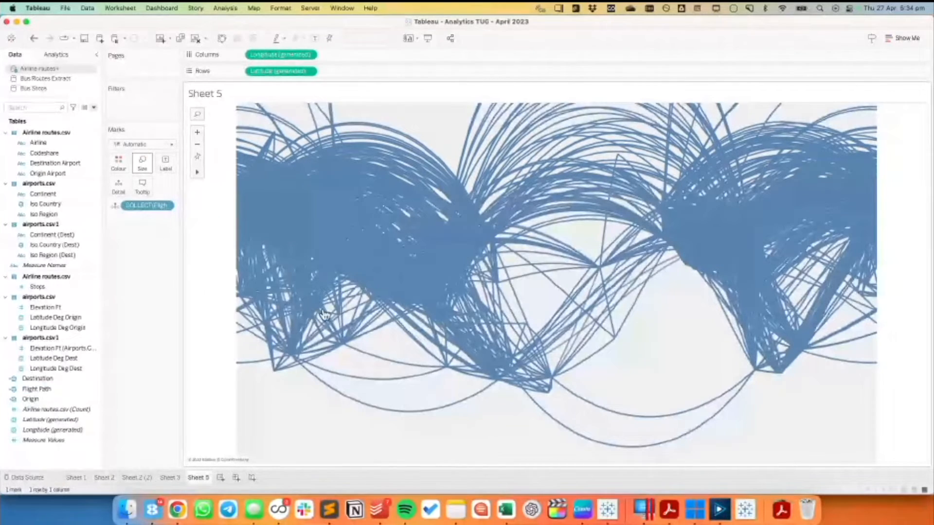
left_click(139, 162)
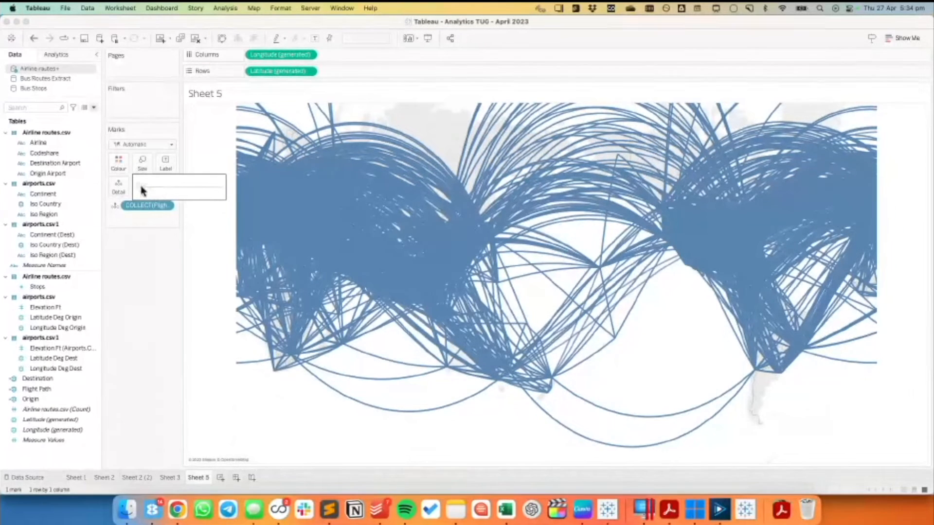
left_click_drag(141, 189, 133, 189)
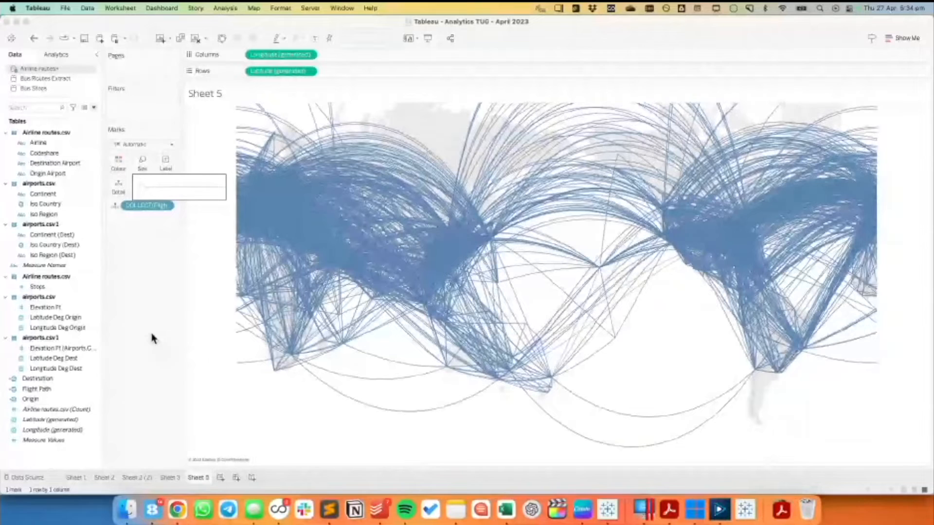
left_click(118, 163)
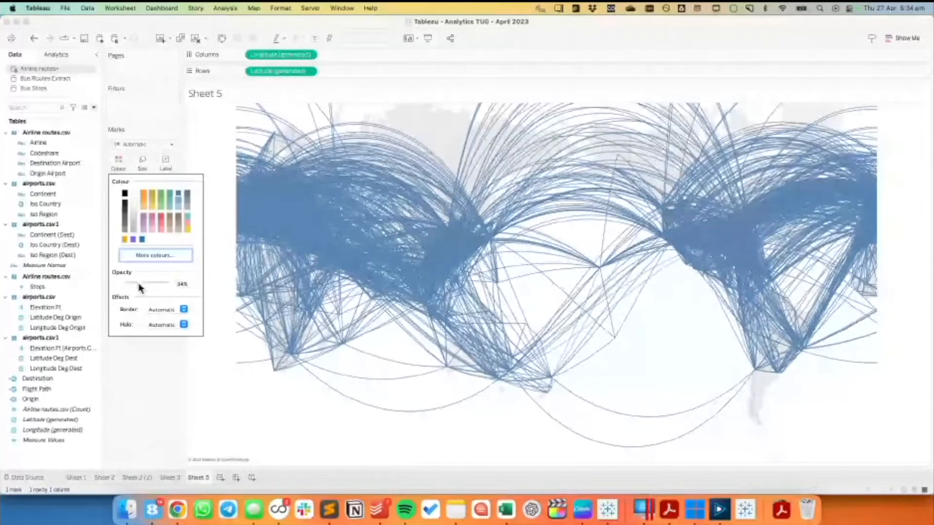
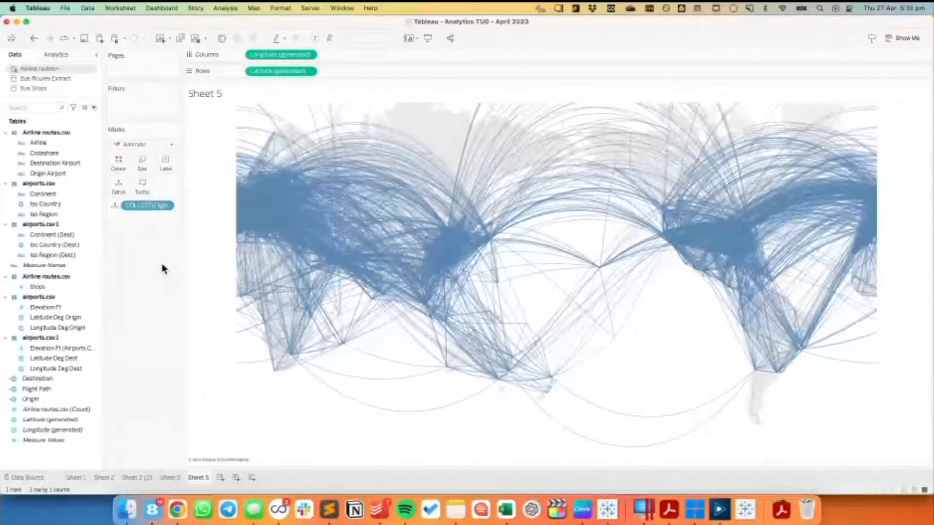
Step: Create a calculated field named Route as [Origin Airport]+'-'+[Destination Airport] and add it as detail on the flight path map
left_click(94, 107)
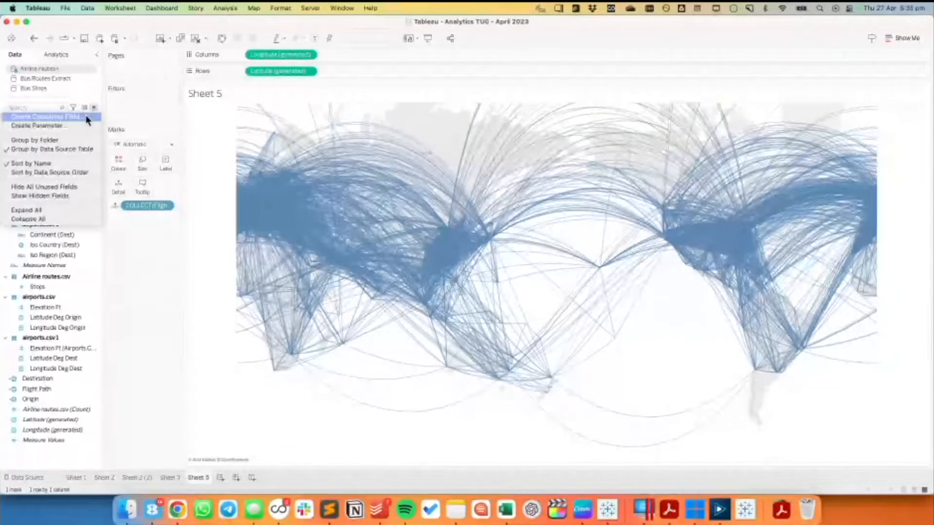
left_click(87, 118)
type("Route")
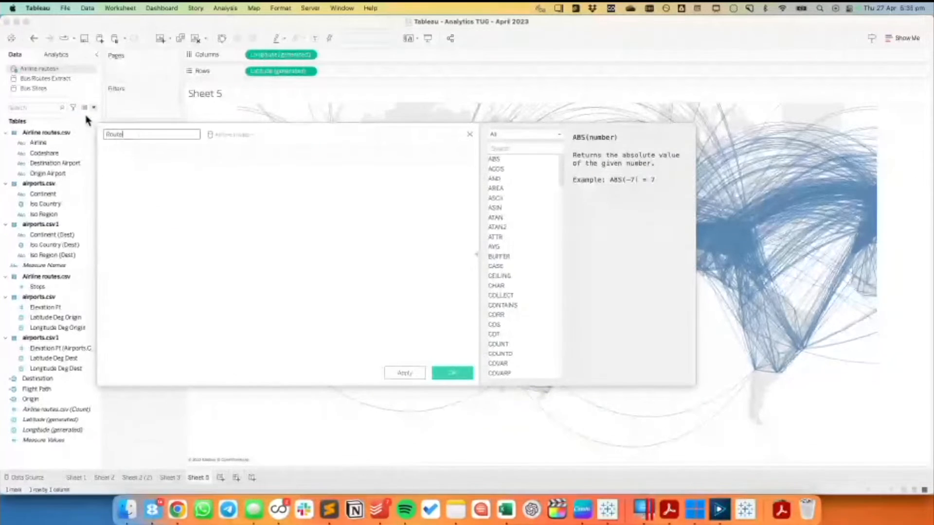
left_click(194, 222)
type("ori")
left_click(175, 178)
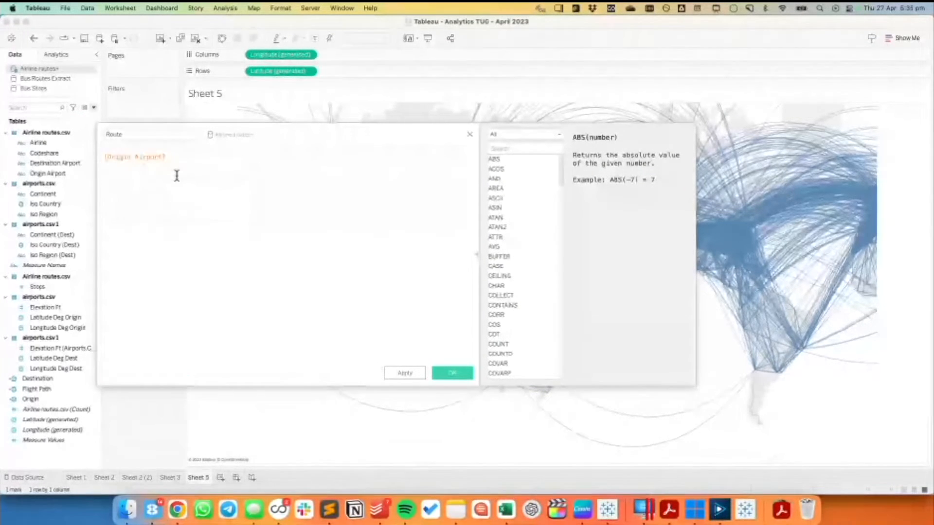
type("+'-'+des")
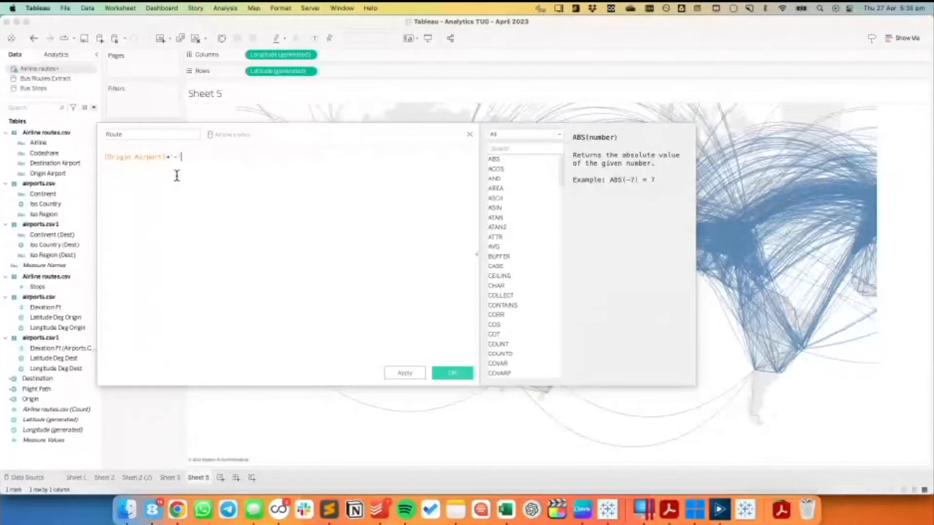
left_click(239, 178)
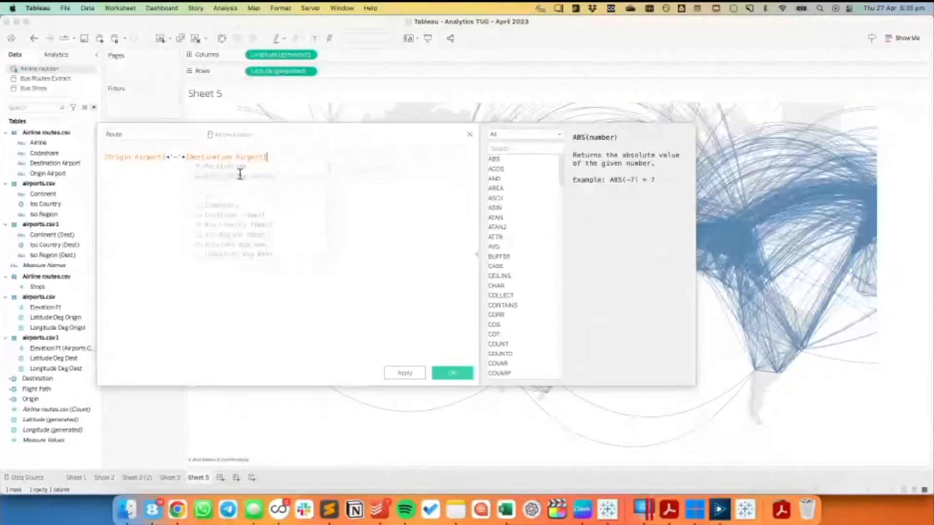
left_click(450, 372)
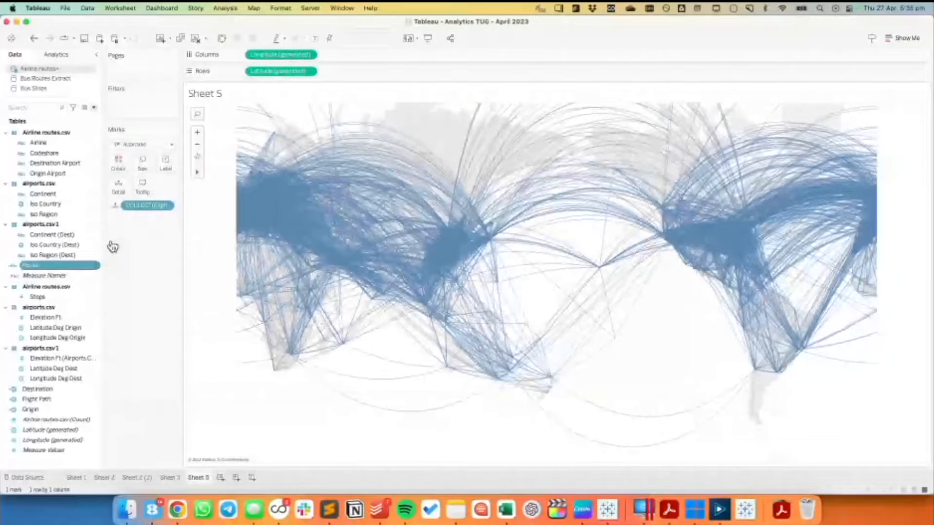
left_click_drag(112, 247, 115, 188)
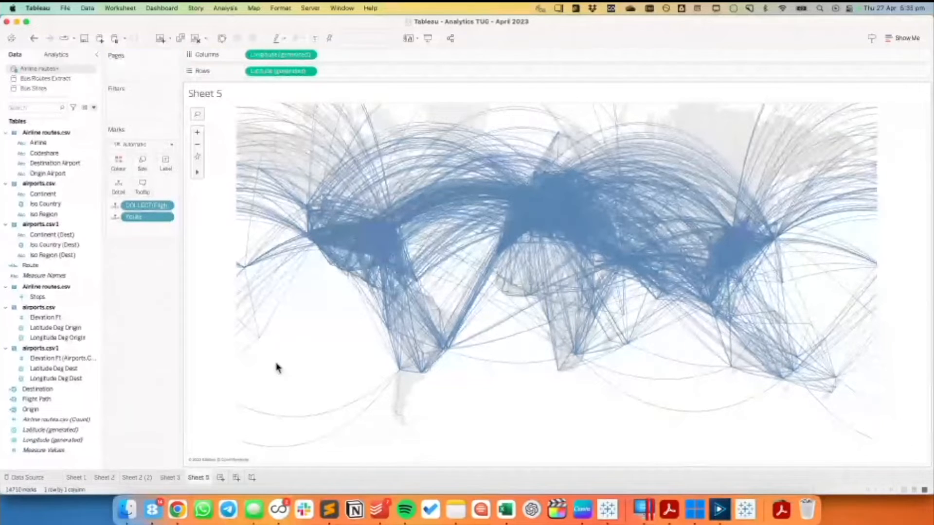
Step: Review the formula of the Origin calculated field and its latitude argument, leaving the formula as it is
right_click(30, 409)
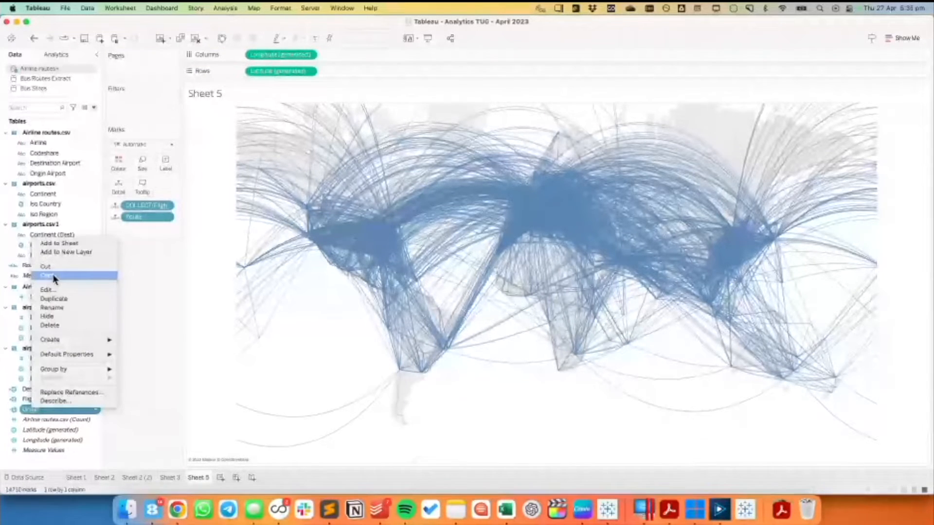
left_click(47, 289)
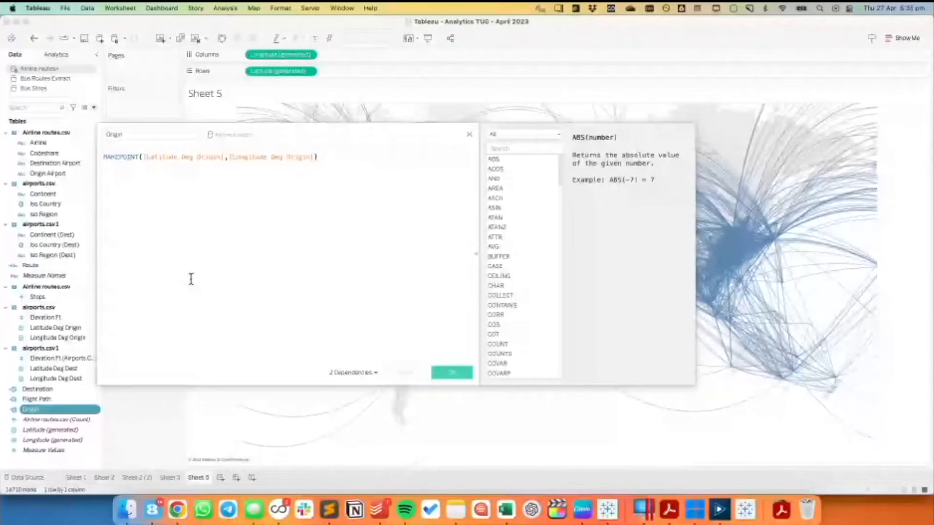
left_click(205, 157)
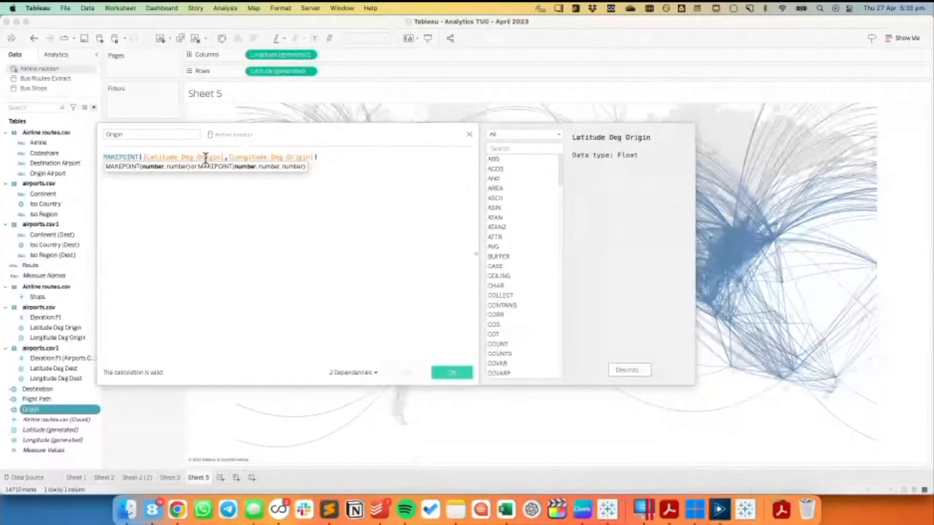
left_click(469, 135)
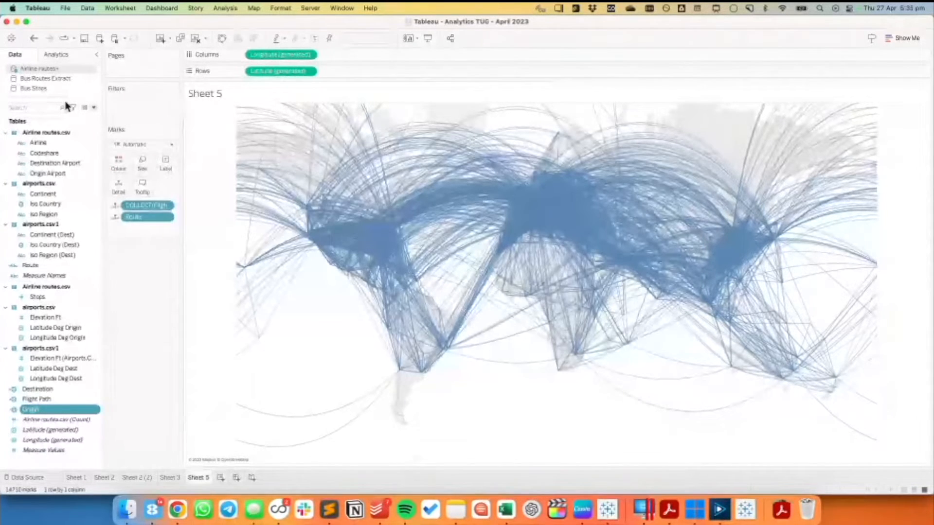
Step: View the underlying data of Airline routes and examine the Flight Path, latitude, longitude and Origin columns
left_click(85, 108)
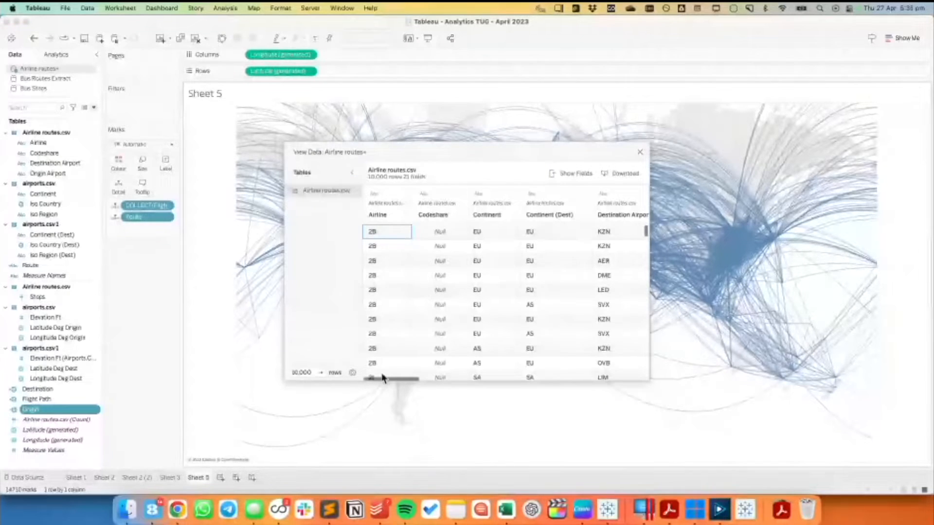
left_click_drag(387, 379, 480, 380)
scroll(523, 358, "right", 10)
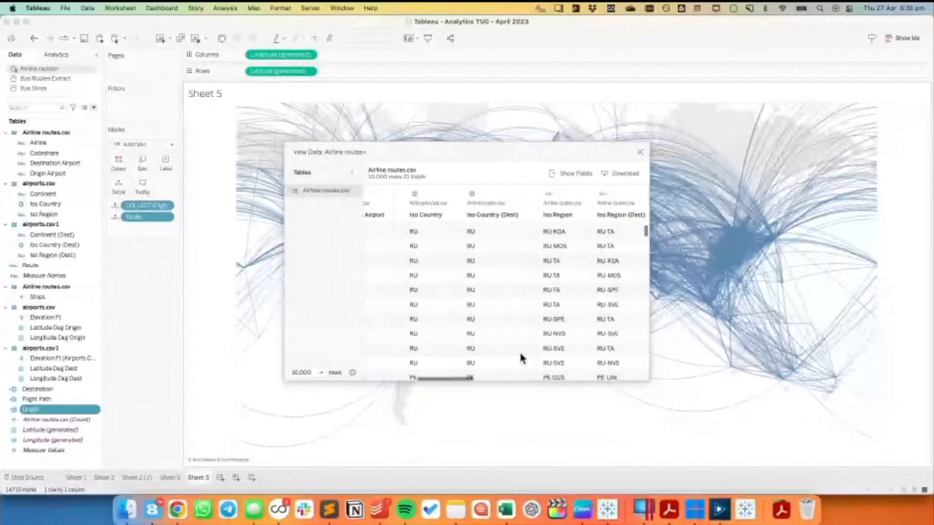
scroll(521, 358, "right", 10)
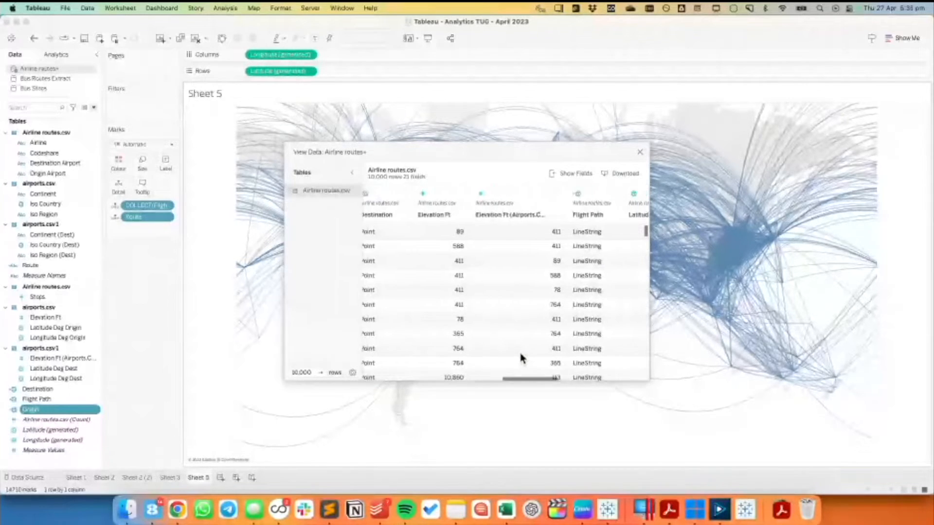
scroll(521, 359, "right", 5)
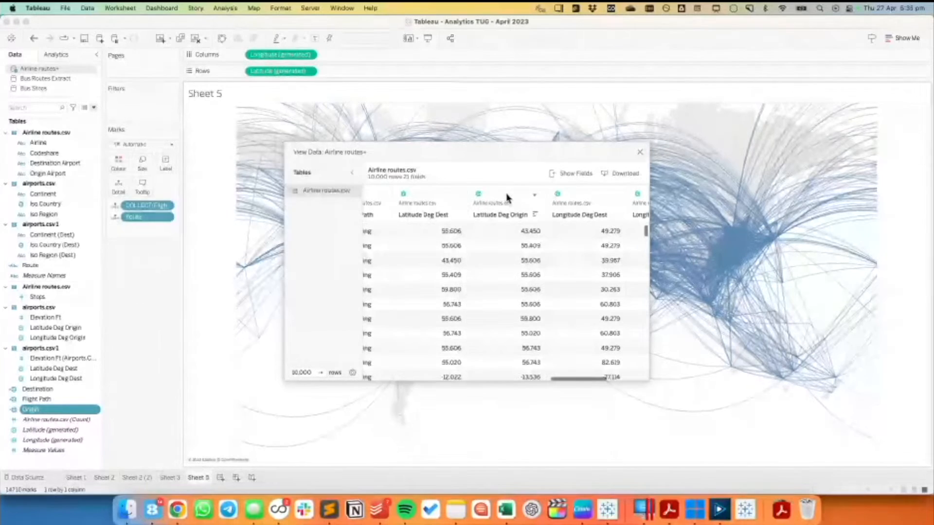
scroll(572, 344, "right", 4)
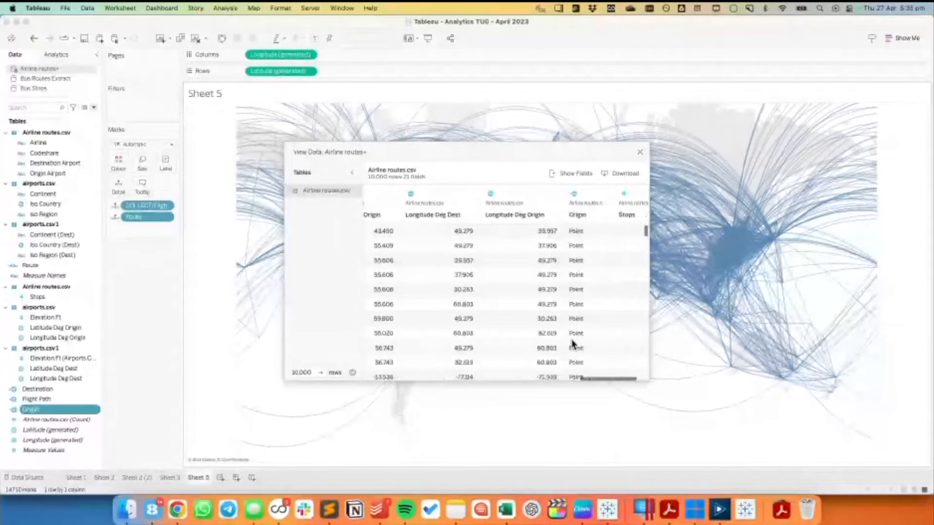
Step: Enlarge the data view and highlight the origin coordinate columns, the destination coordinate columns, and the Origin point column for comparison
left_click_drag(649, 380, 775, 434)
left_click(620, 195)
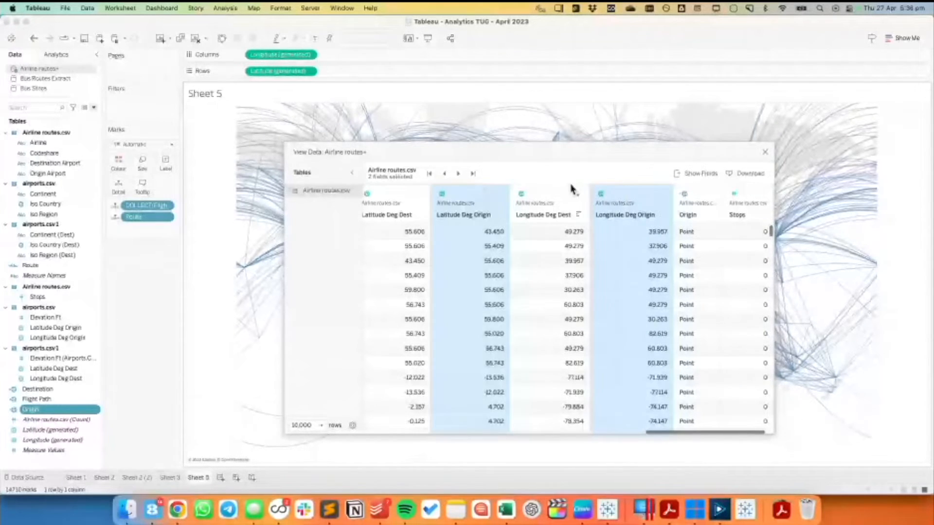
left_click(553, 190)
left_click(408, 195, "super")
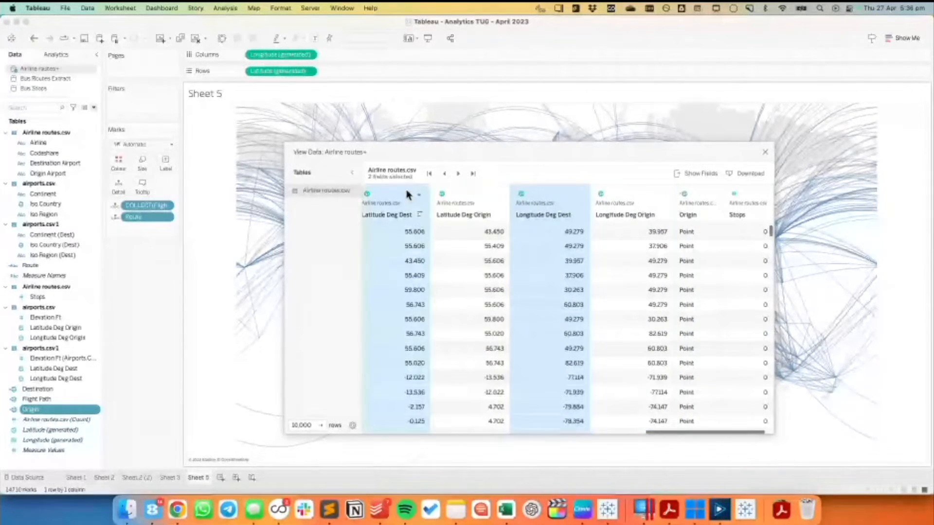
left_click(702, 190)
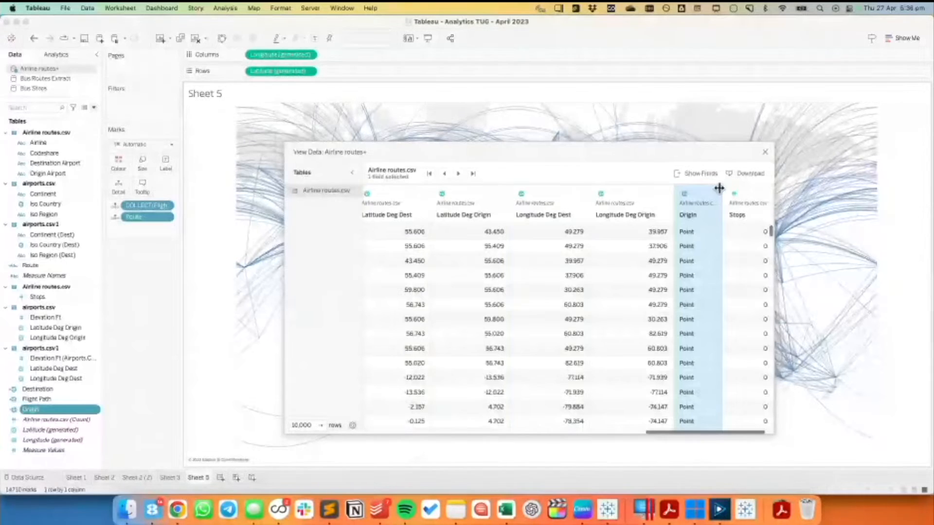
Step: Close the data view and filter the flight path map by Airline so that only BA is included
left_click(765, 152)
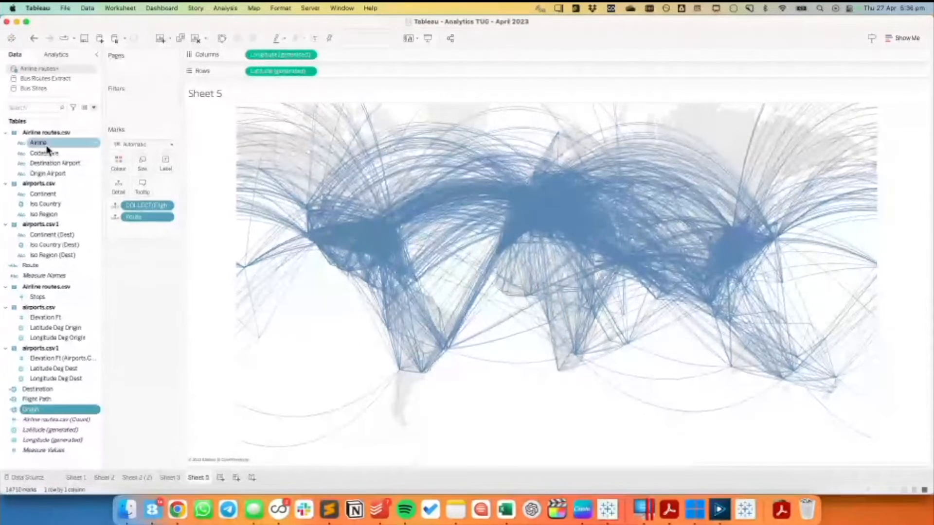
left_click_drag(53, 156, 130, 111)
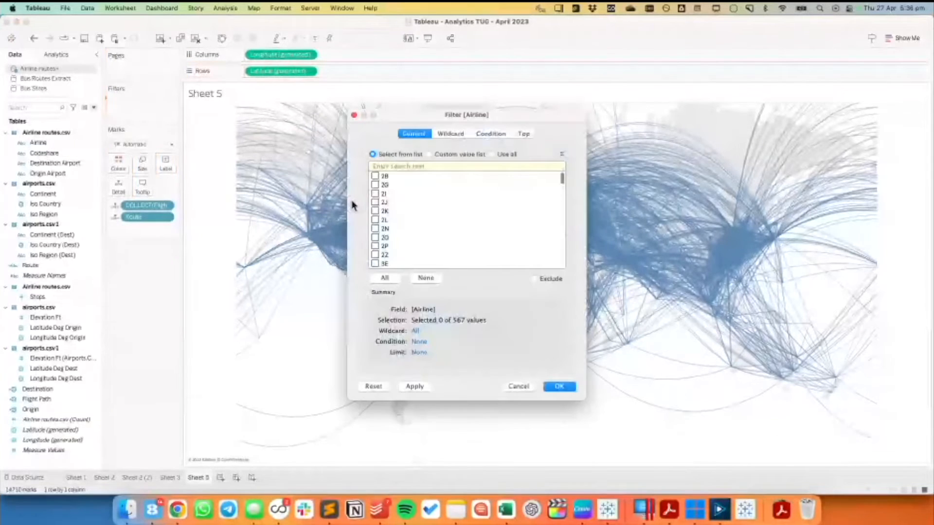
type("ba")
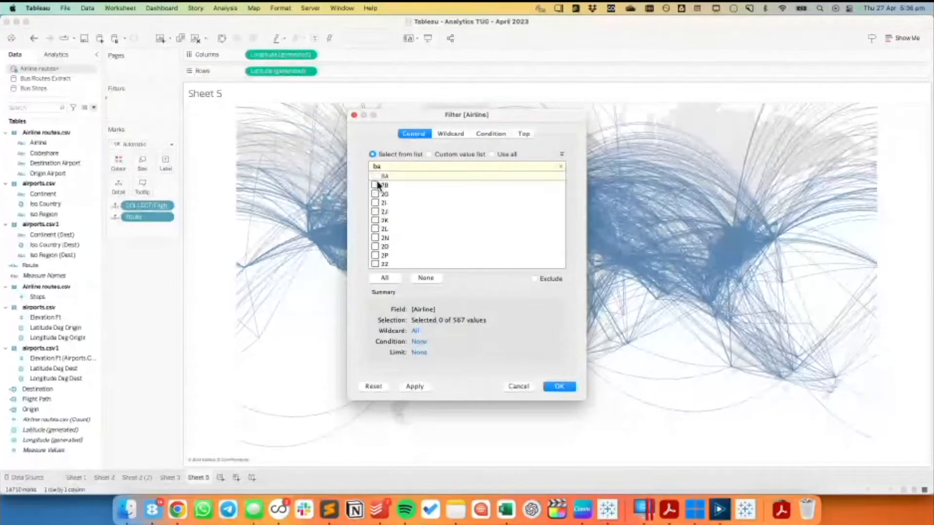
left_click(375, 176)
left_click(567, 391)
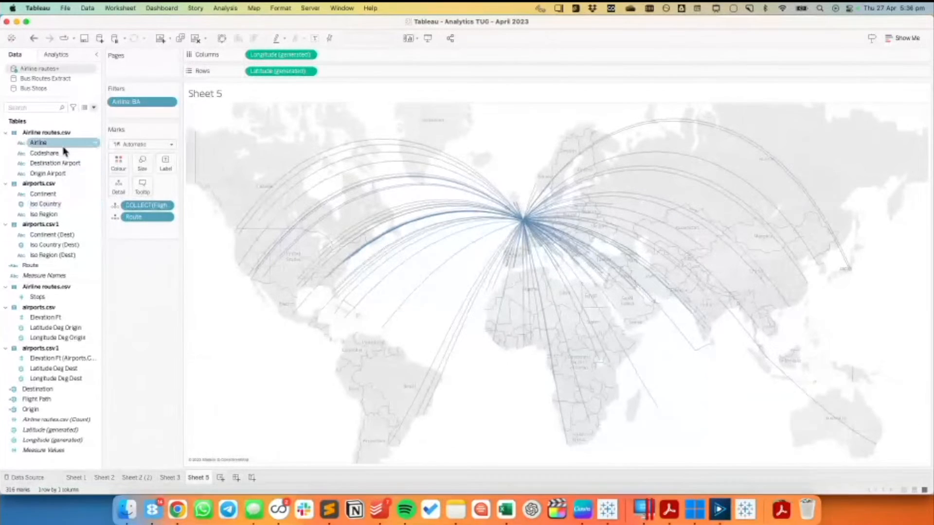
Step: Start a new calculated field named Distance and insert the DISTANCE function into its formula
left_click(94, 107)
left_click(73, 117)
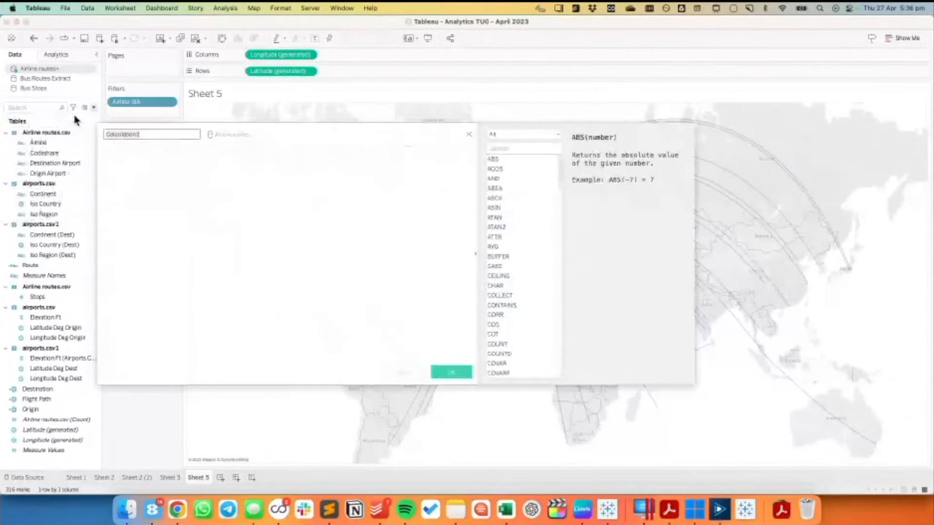
type("Distance")
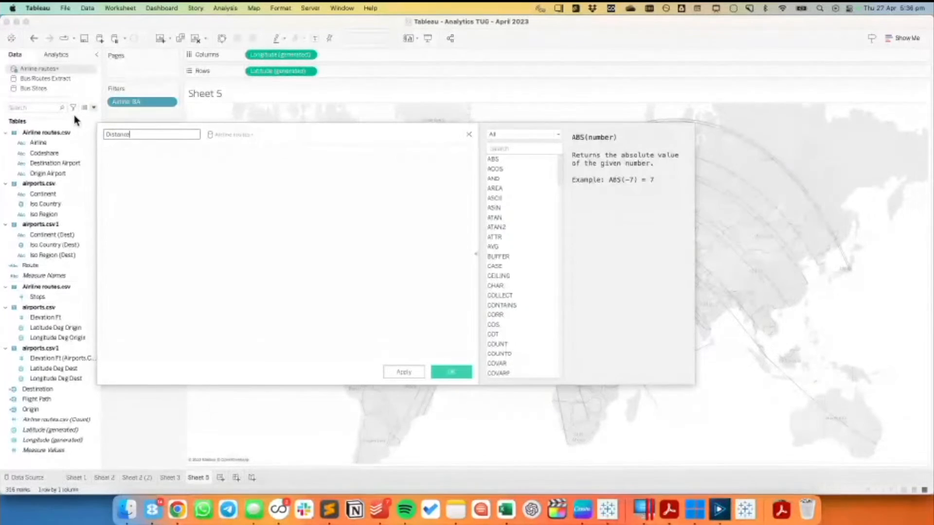
left_click(176, 215)
type("dia")
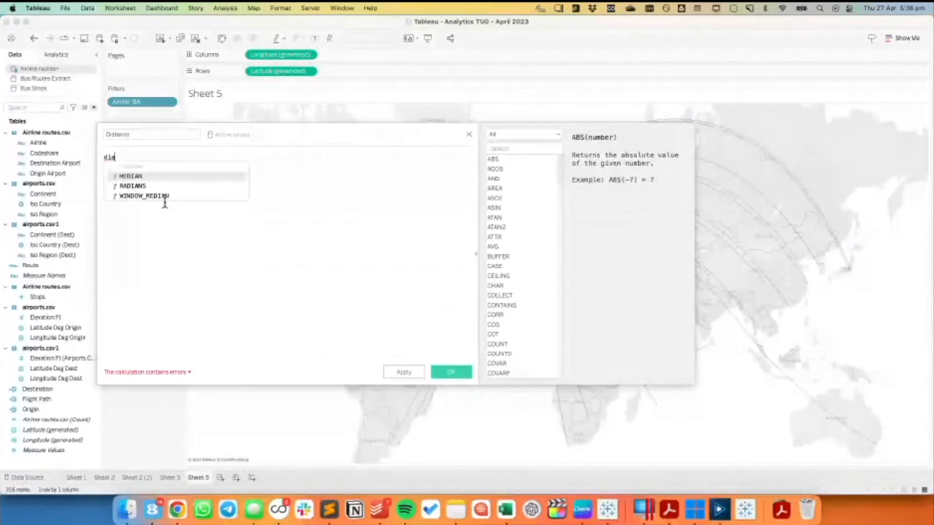
key("BackSpace")
type("st")
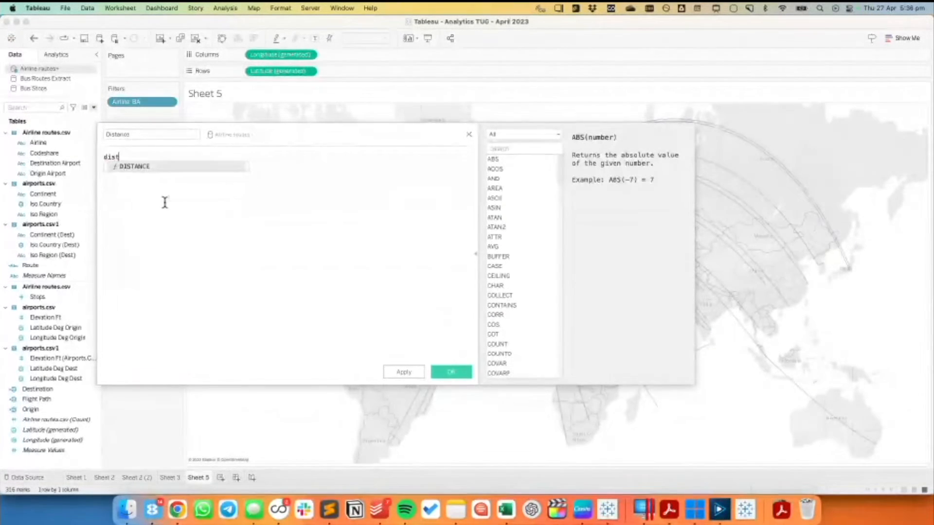
double_click(146, 167)
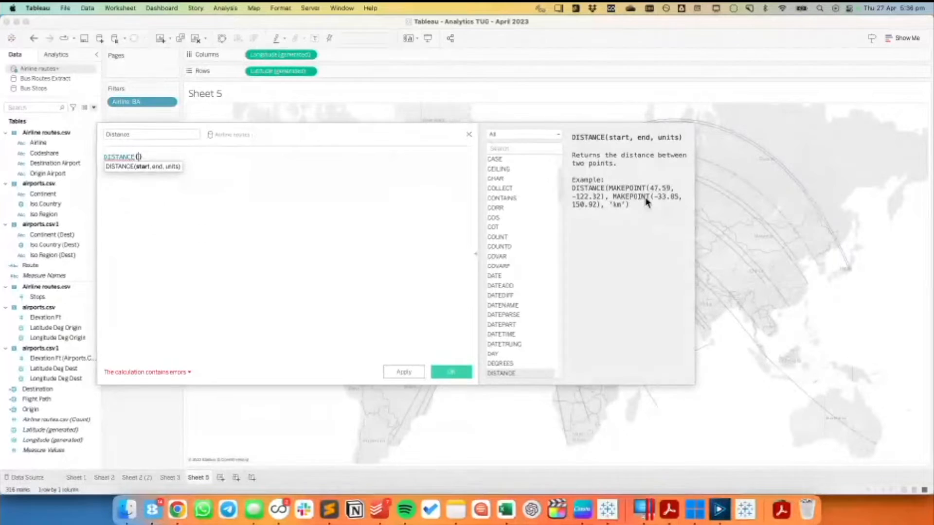
Step: Complete the formula as DISTANCE([Origin],[Destination],'km') and save the calculated field
type("or")
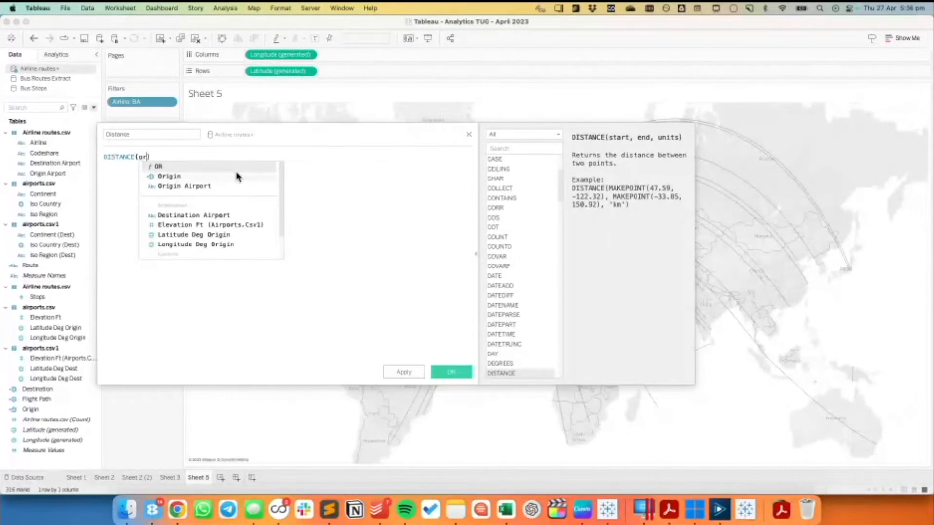
double_click(238, 176)
type(",des")
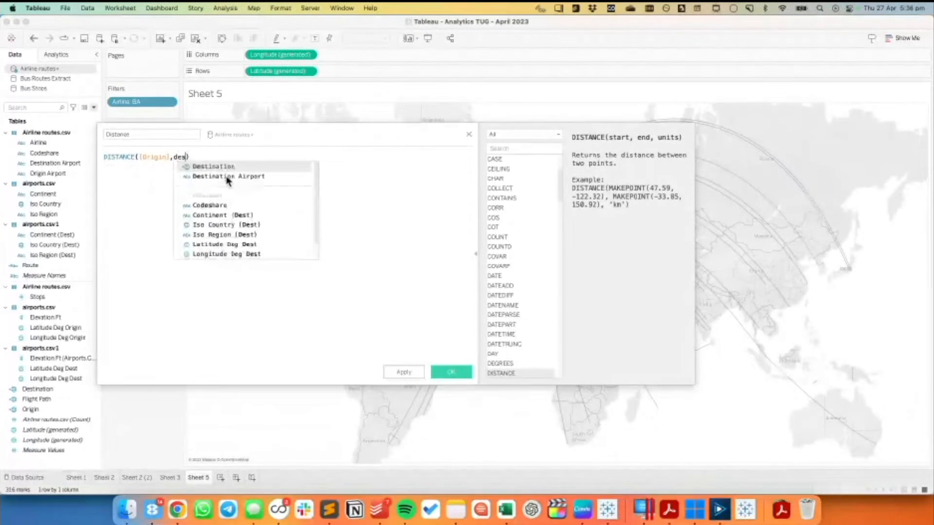
double_click(220, 169)
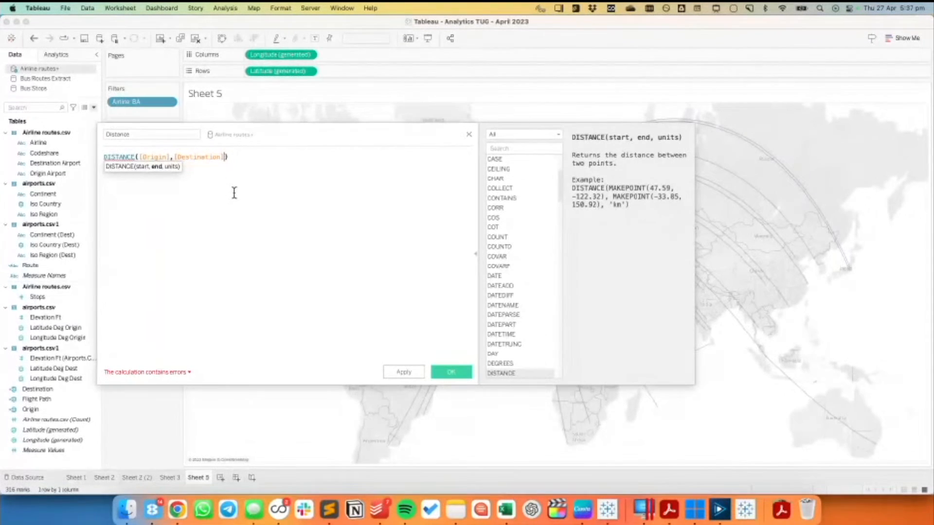
type(",'km'")
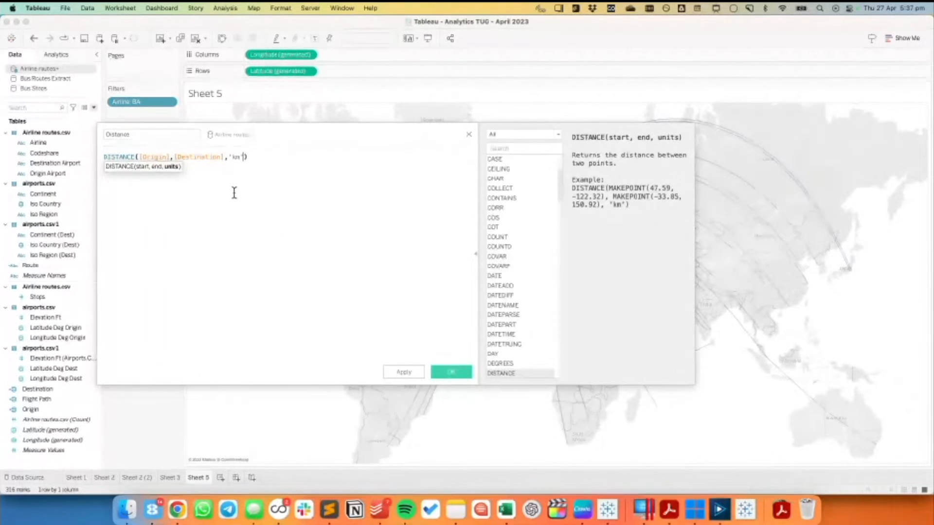
left_click(448, 373)
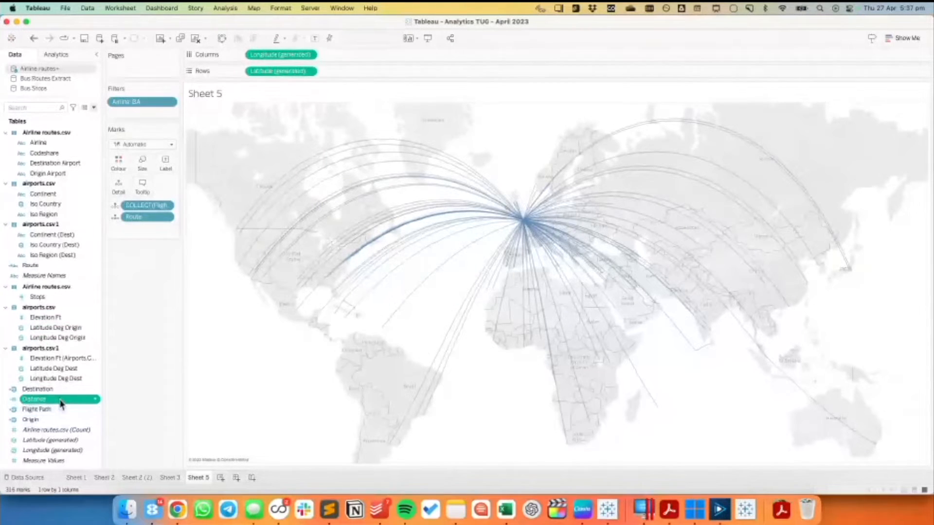
Step: Set the default aggregation of Distance to Average and add the field to Detail for the flight paths
right_click(60, 403)
mouse_move(117, 334)
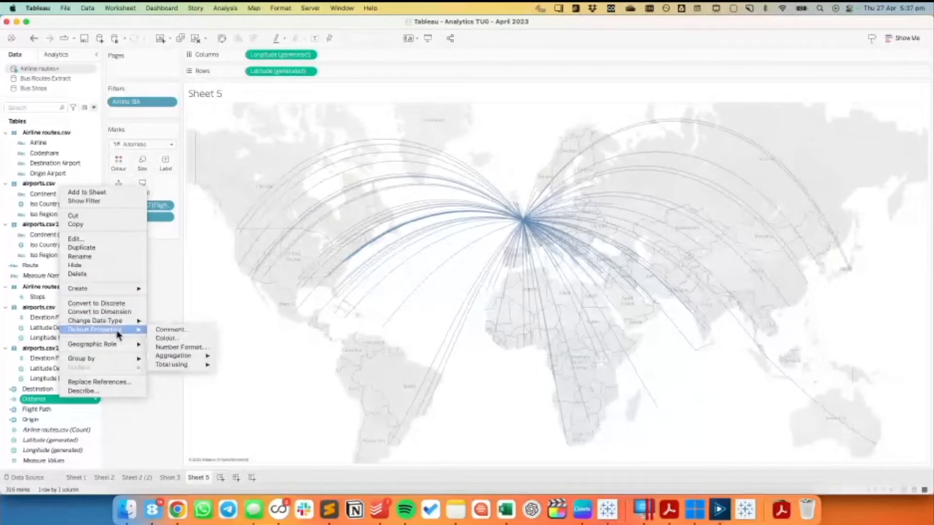
mouse_move(183, 356)
left_click(235, 365)
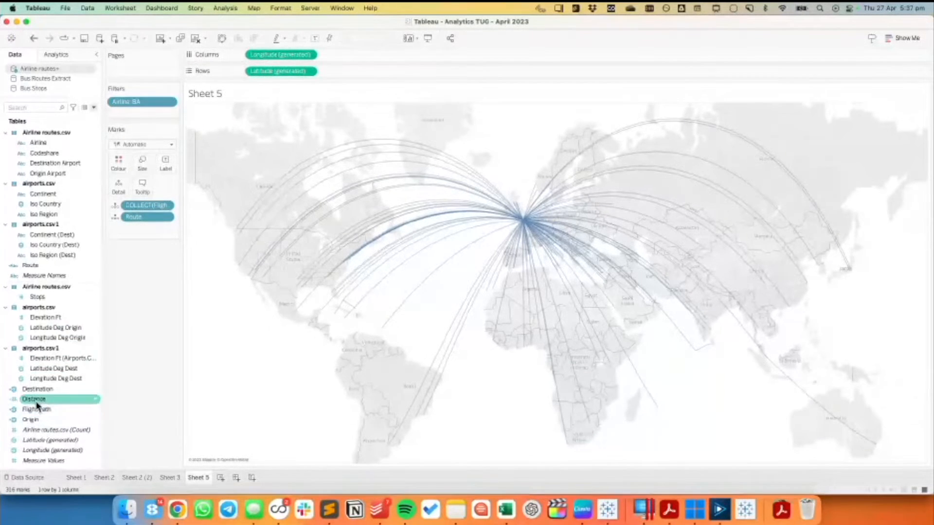
left_click_drag(37, 405, 118, 187)
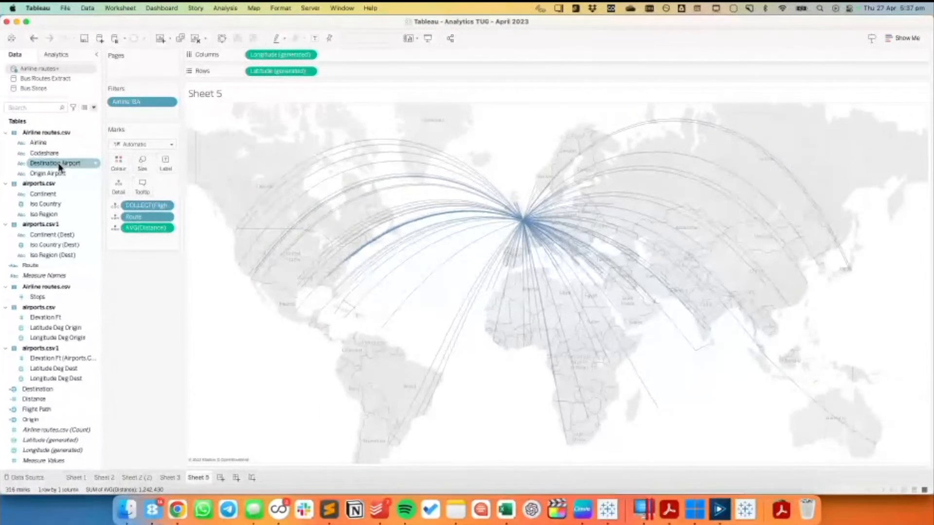
Step: Add Origin Airport to the tooltip of the flight paths and check it on a route
left_click_drag(57, 163, 145, 181)
mouse_move(779, 171)
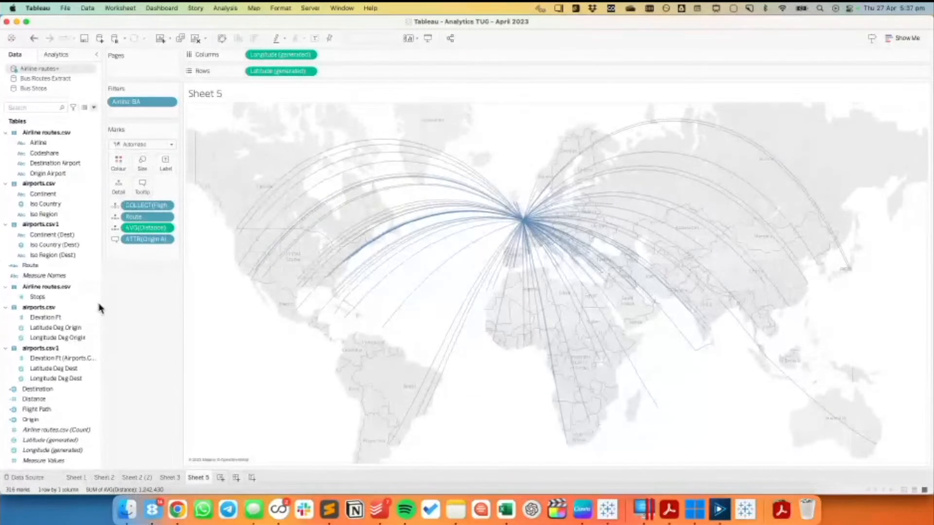
Step: Unhide the Name field of the airports.csv table and show it in the tooltip instead of Origin Airport
left_click(94, 107)
left_click(51, 196)
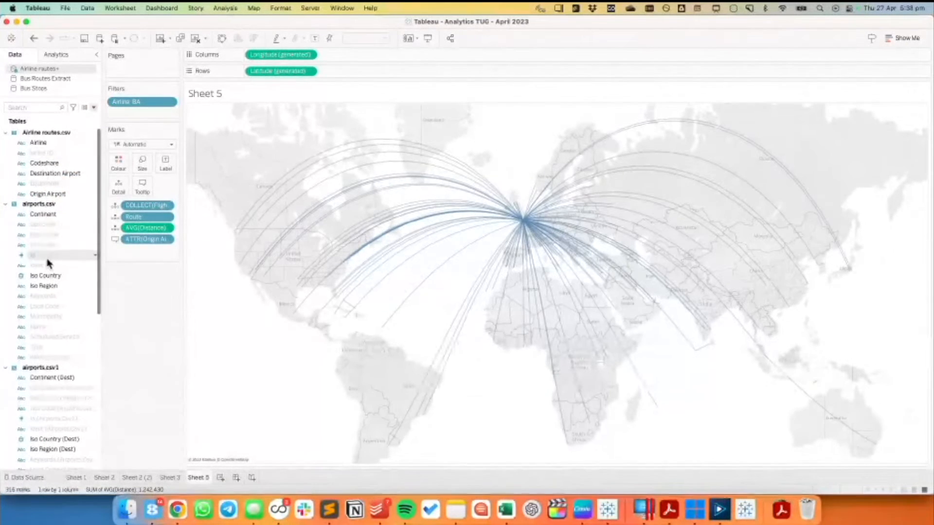
right_click(40, 327)
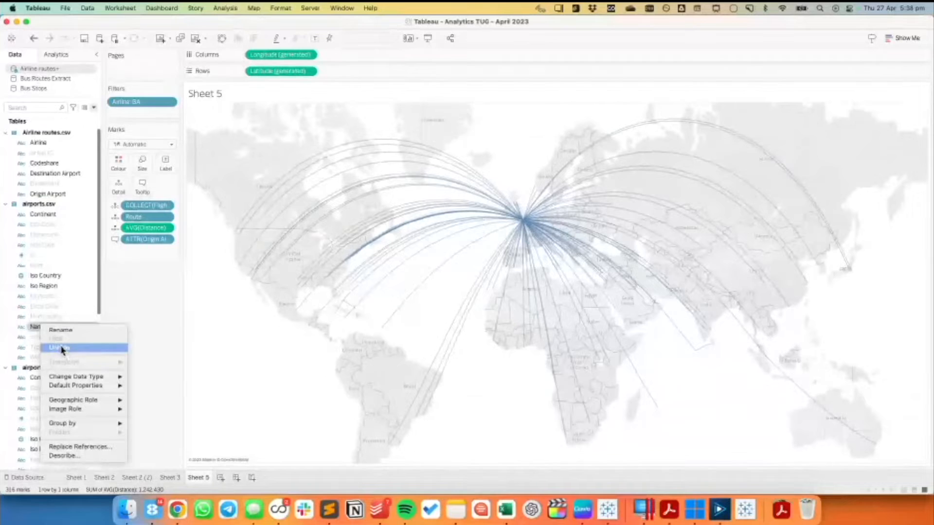
left_click(56, 346)
left_click(95, 110)
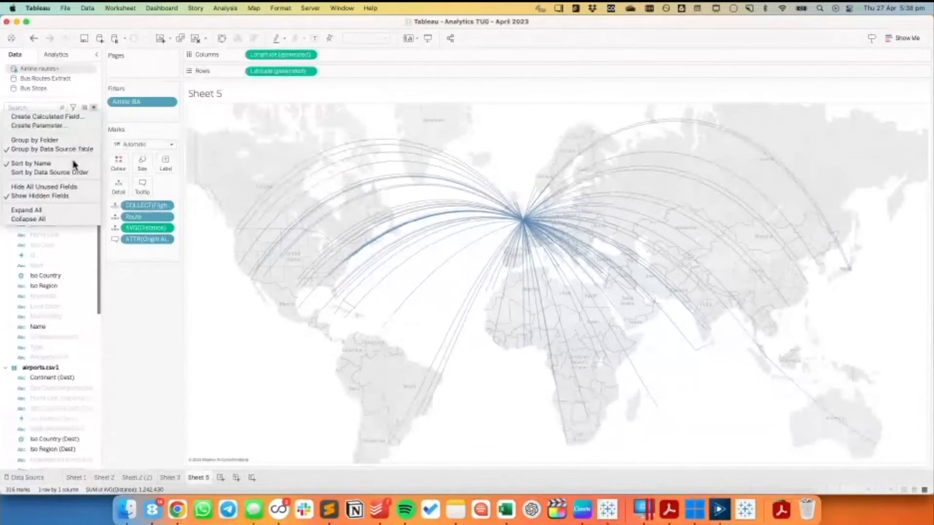
left_click(65, 196)
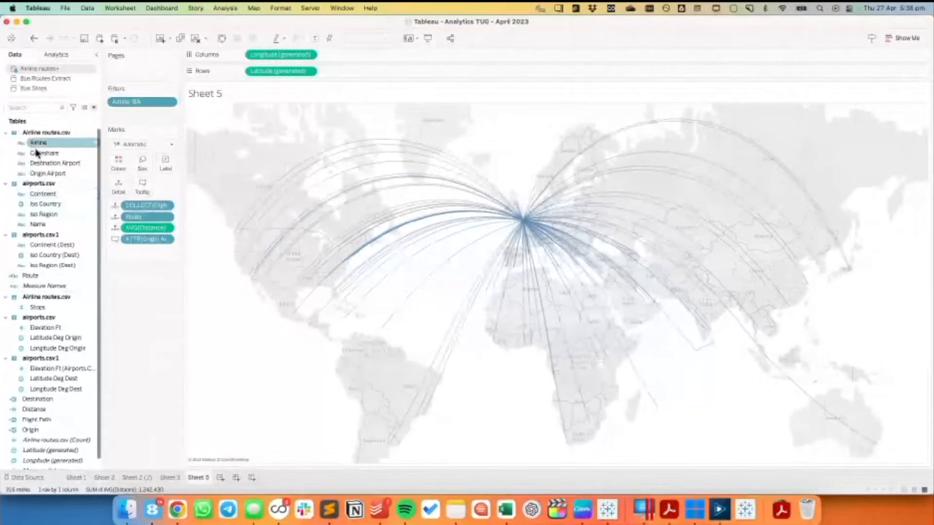
left_click_drag(40, 228, 150, 188)
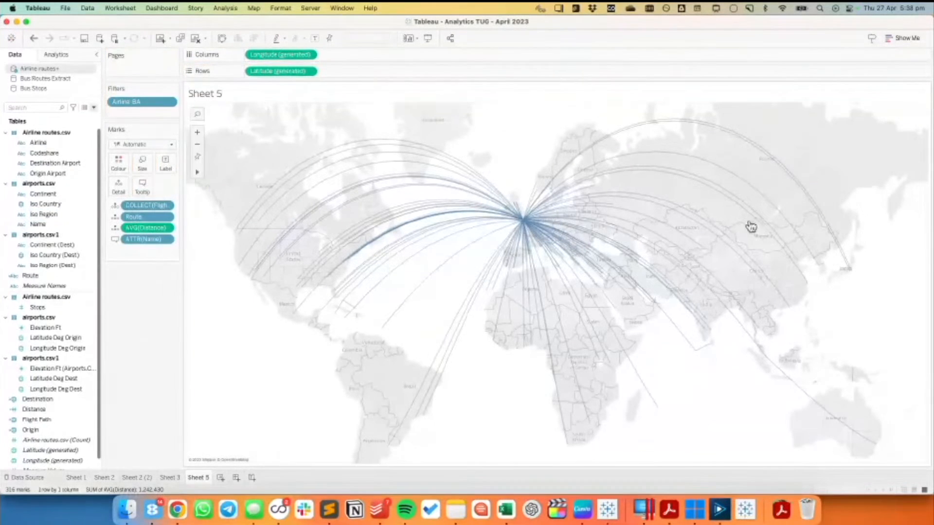
mouse_move(796, 194)
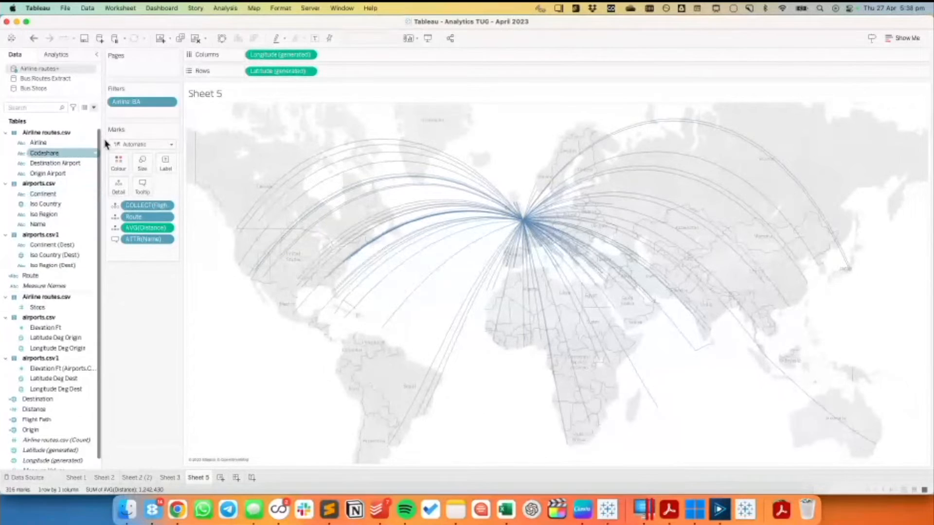
Step: Edit the Airline filter to add airline DL to the selection
left_click(169, 102)
left_click(157, 111)
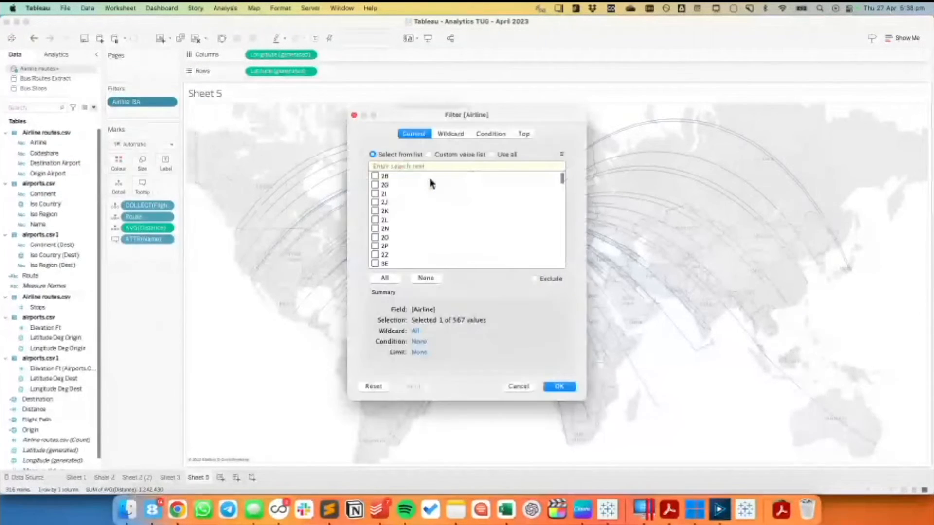
left_click(498, 156)
left_click(396, 154)
left_click(398, 165)
type("dl")
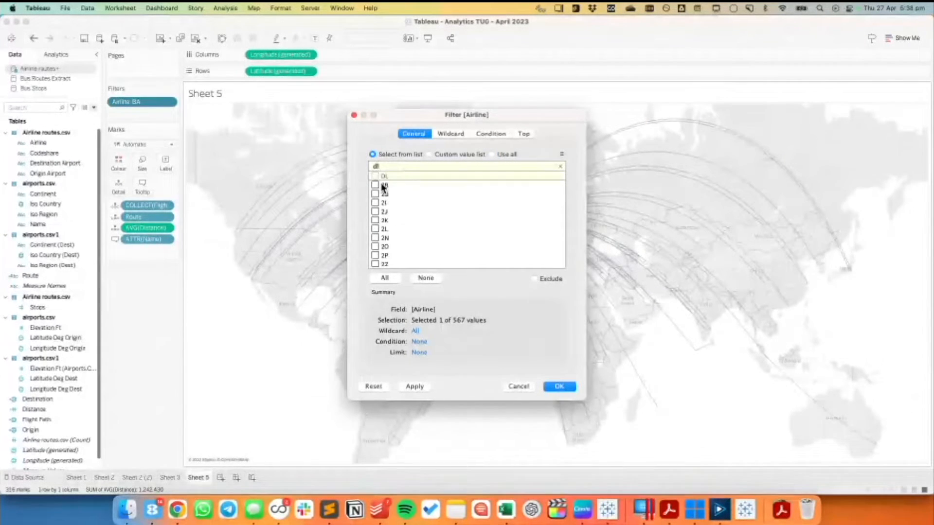
left_click(559, 386)
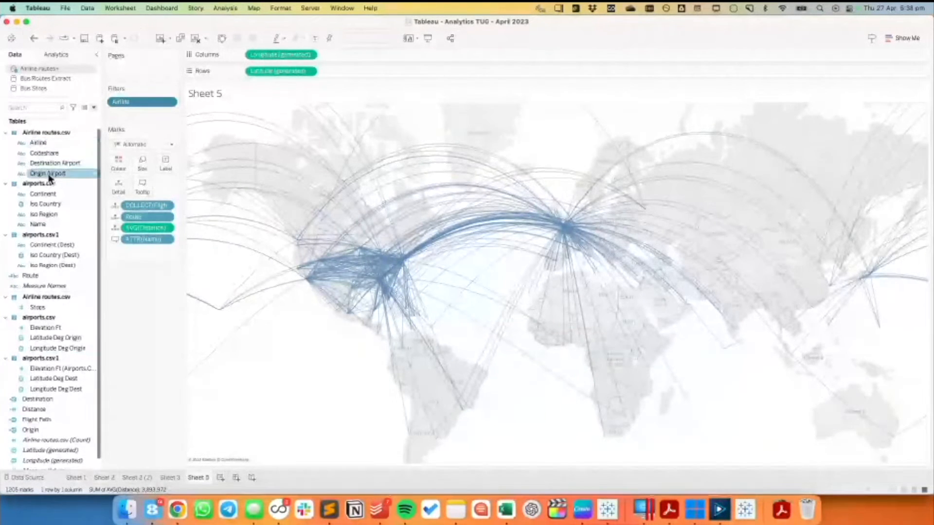
Step: Filter the map by Iso Country from airports.csv, keeping only US
left_click_drag(43, 206, 126, 108)
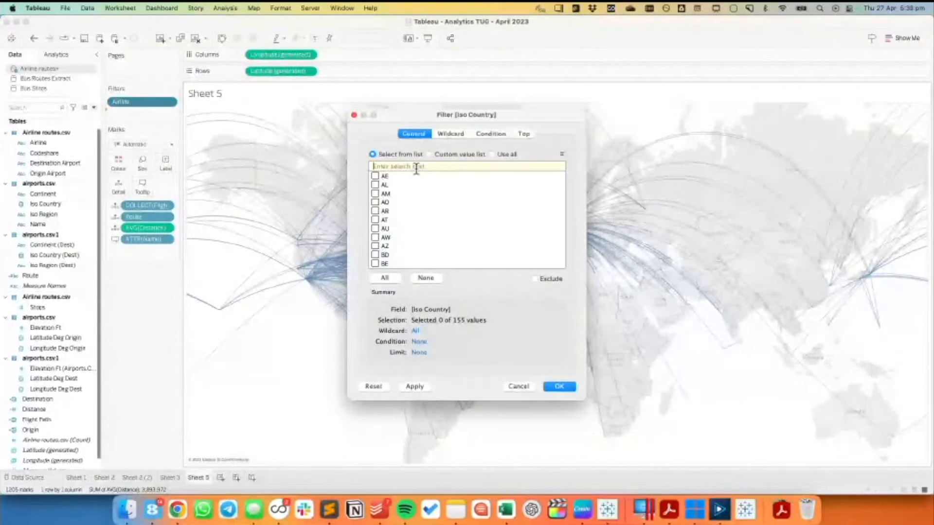
type("us")
left_click(375, 176)
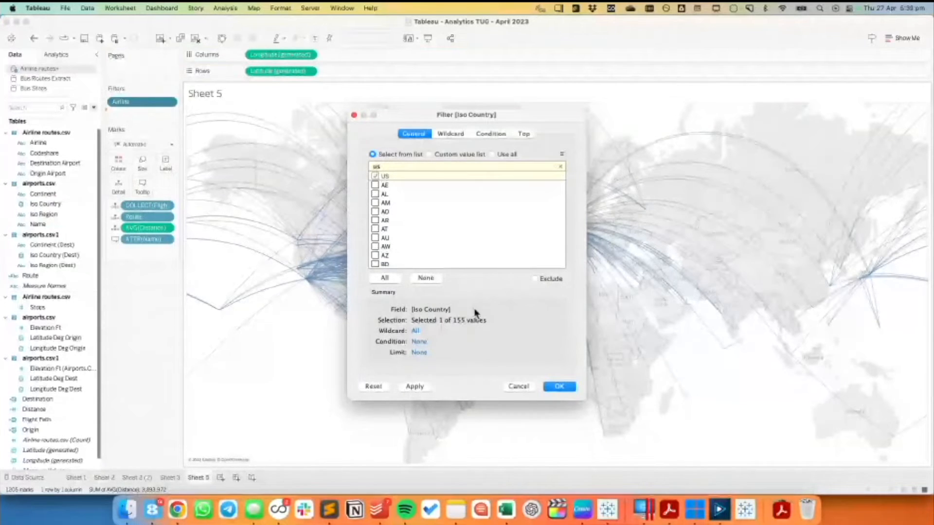
left_click(559, 386)
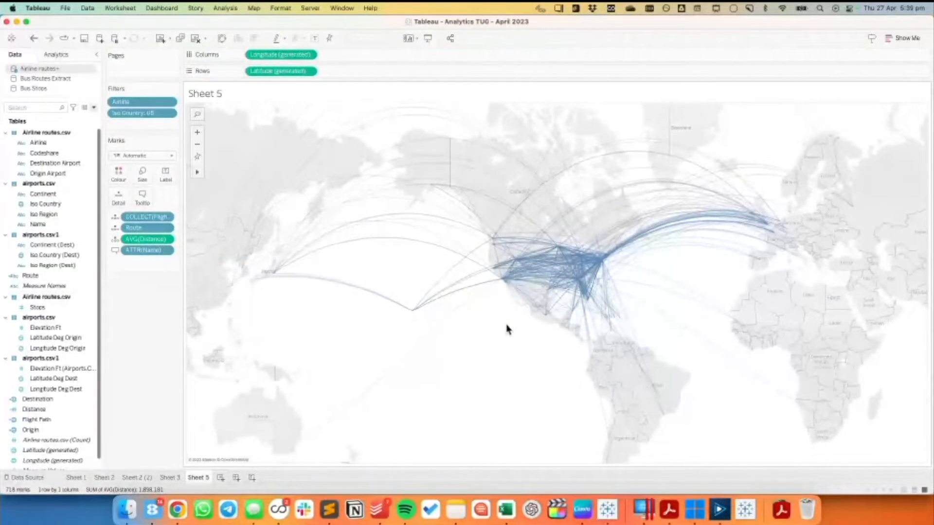
Step: Filter the map by Origin Airport, keeping only ATL
left_click_drag(47, 173, 127, 116)
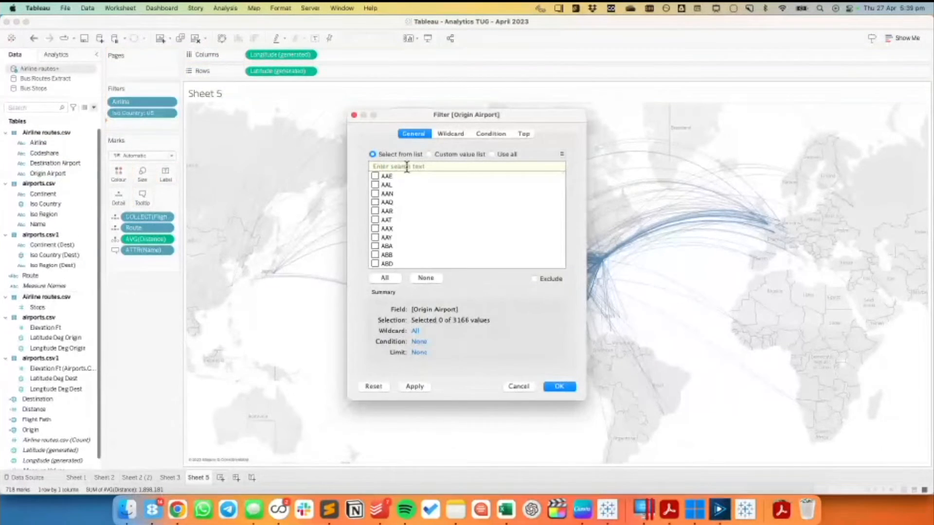
type("atl")
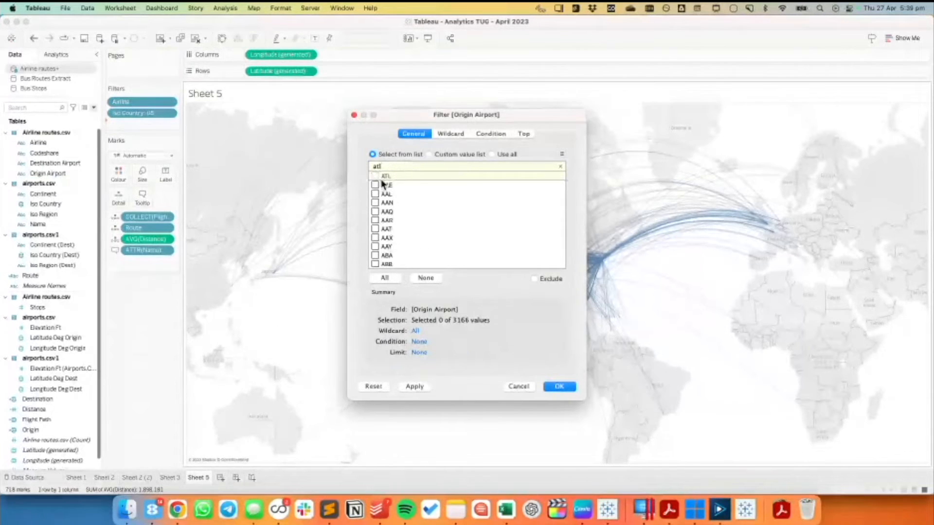
left_click(376, 176)
left_click(559, 386)
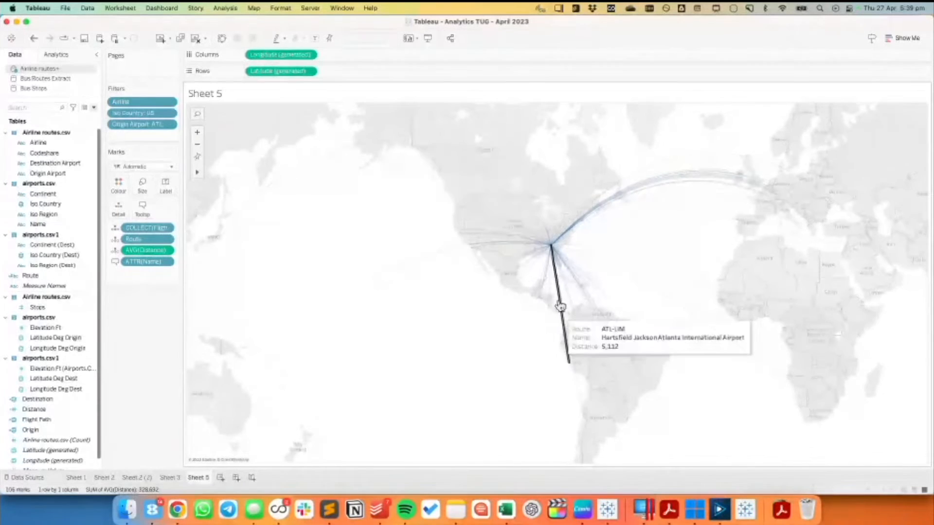
Step: Add a new worksheet and connect to the Rat Sightings.xlsx file in the Analytics TUG folder
left_click(219, 477)
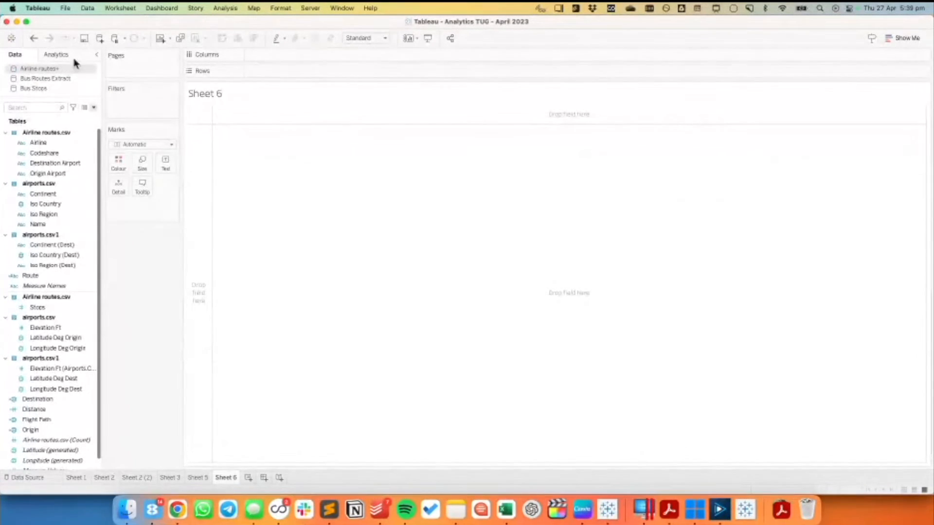
left_click(100, 38)
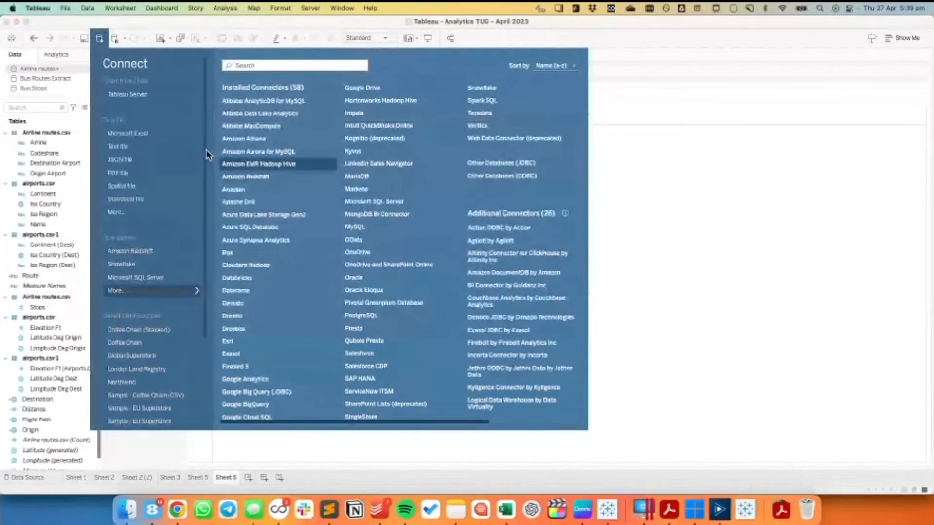
left_click(113, 211)
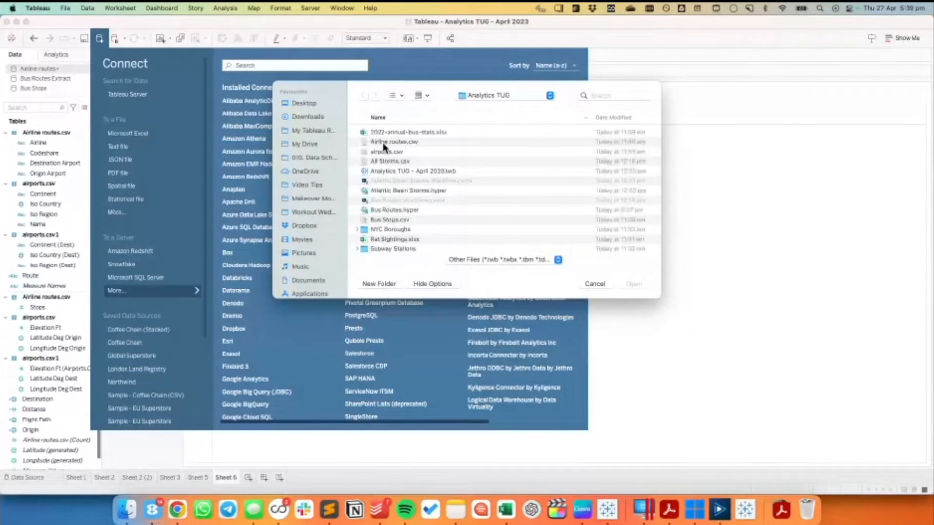
scroll(403, 207, "down", 1)
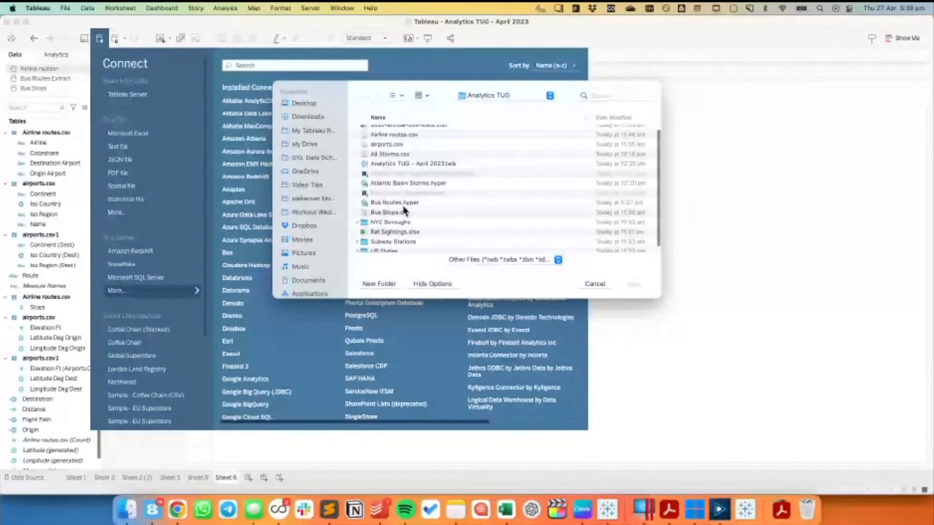
double_click(385, 229)
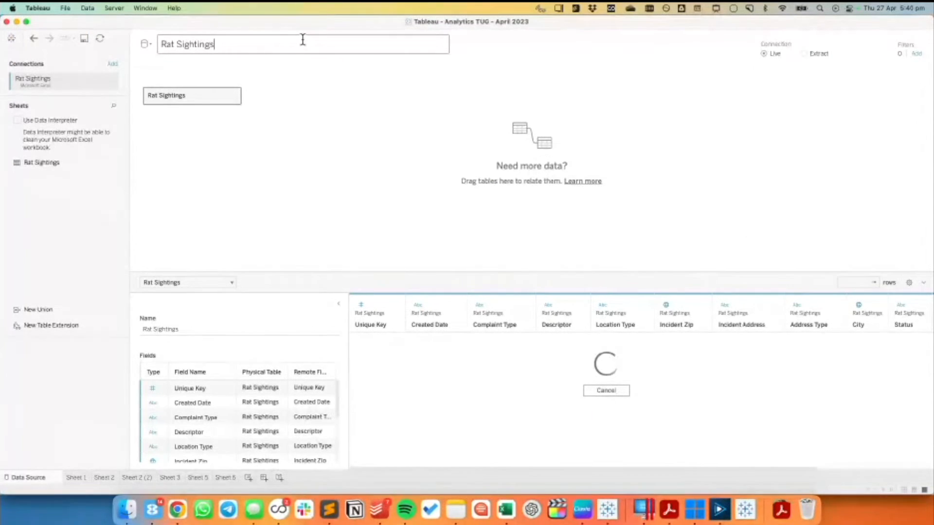
Step: Switch the Rat Sightings connection to an extract and save it as Rat Sightings in the Analytics TUG folder
left_click(418, 307)
left_click(416, 266)
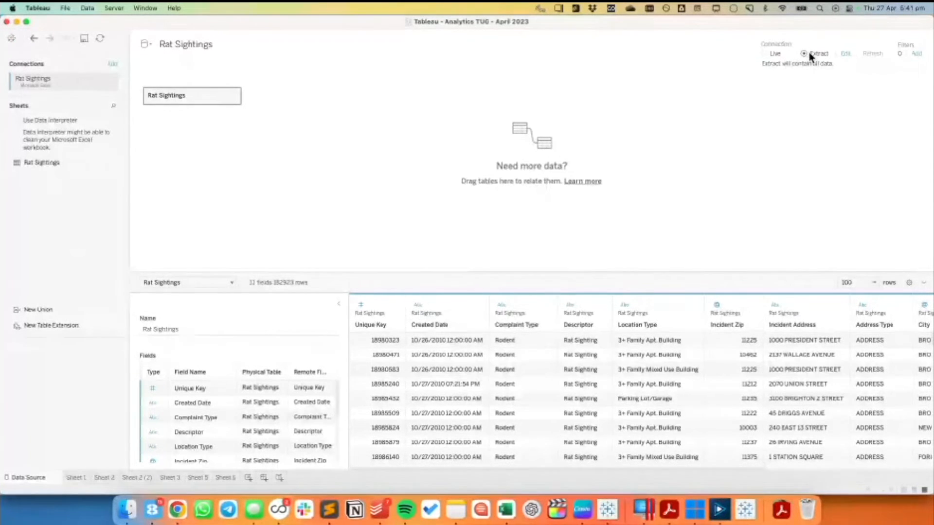
left_click(230, 479)
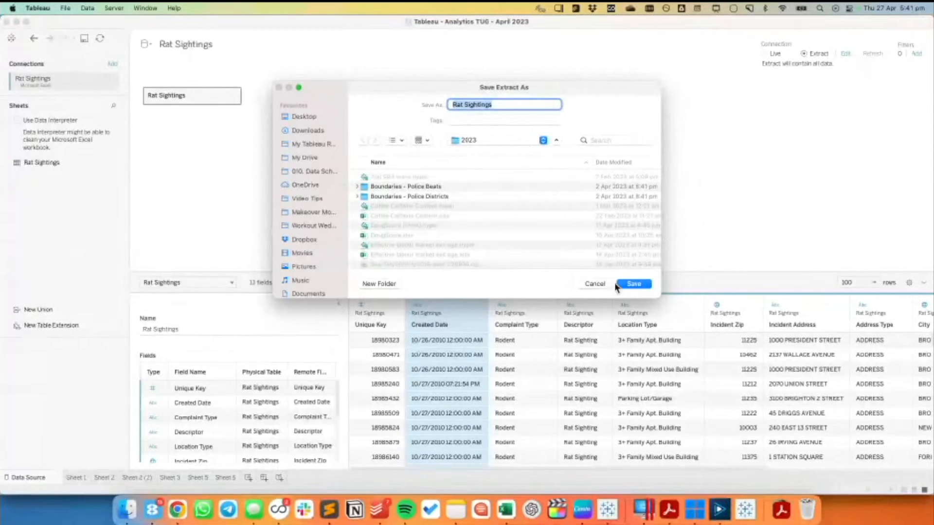
left_click(464, 141)
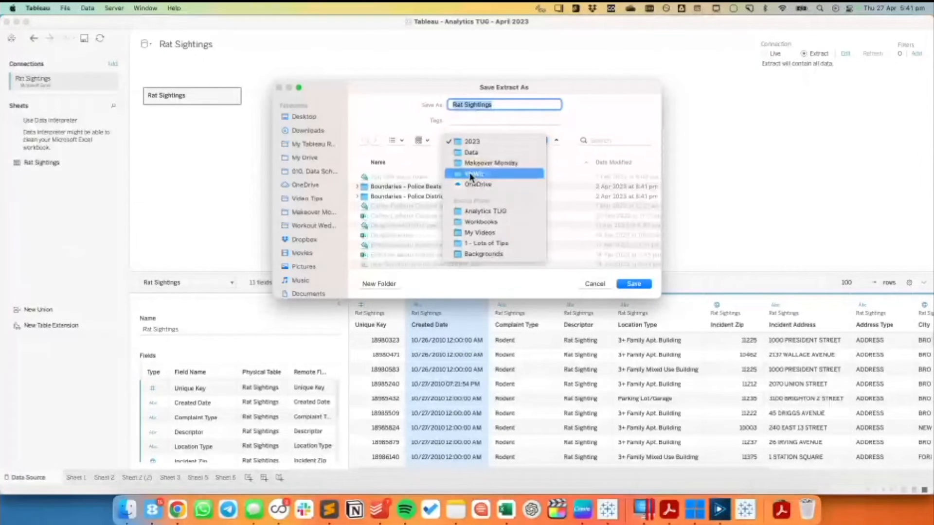
left_click(482, 211)
left_click(633, 284)
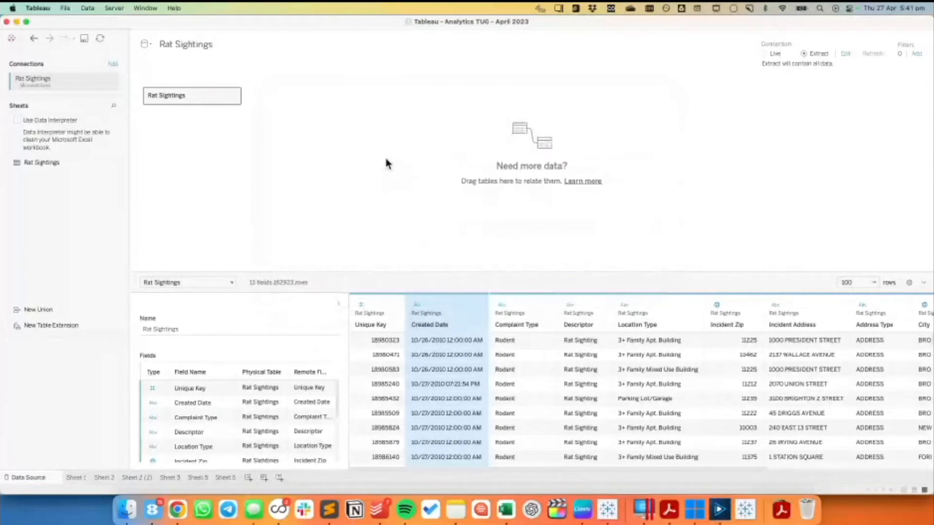
Step: Change the data type of the Created Date field to Date
left_click(14, 184)
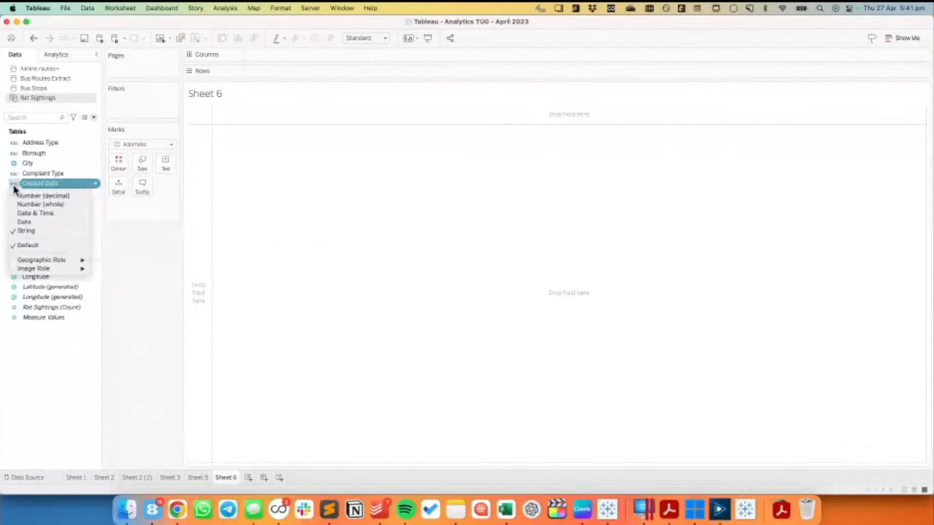
left_click(40, 224)
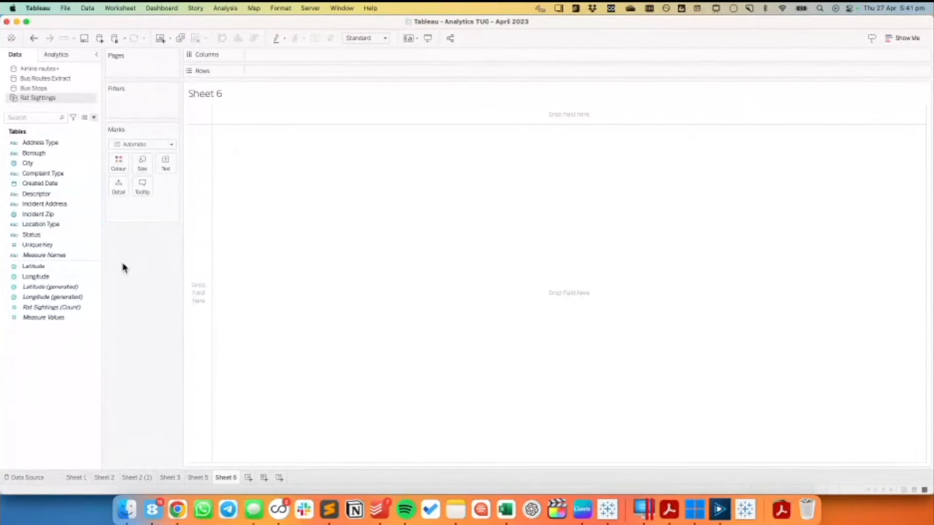
Step: Create a Sighting Location field from Latitude and Longitude and plot it on the Sheet 6 map
left_click(67, 267)
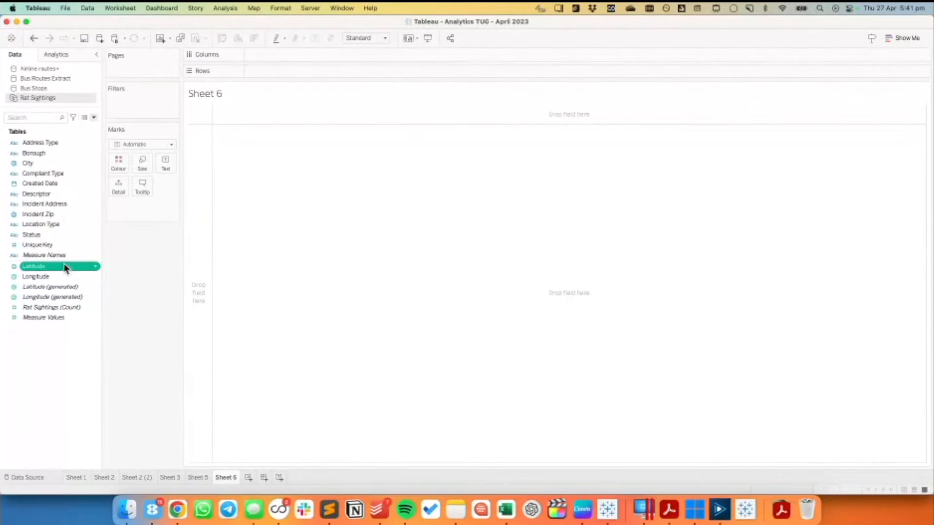
left_click(63, 277)
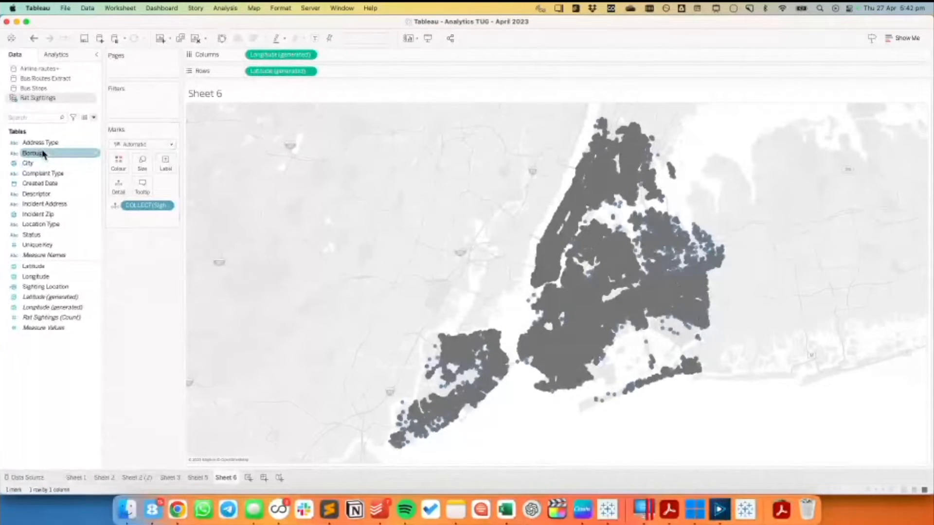
Step: Change the mark type to Circle and add Unique Key to Detail, including all its members
mouse_move(39, 245)
left_mouse_down()
mouse_move(60, 238)
mouse_move(110, 185)
mouse_move(29, 233)
left_mouse_up()
left_click(128, 145)
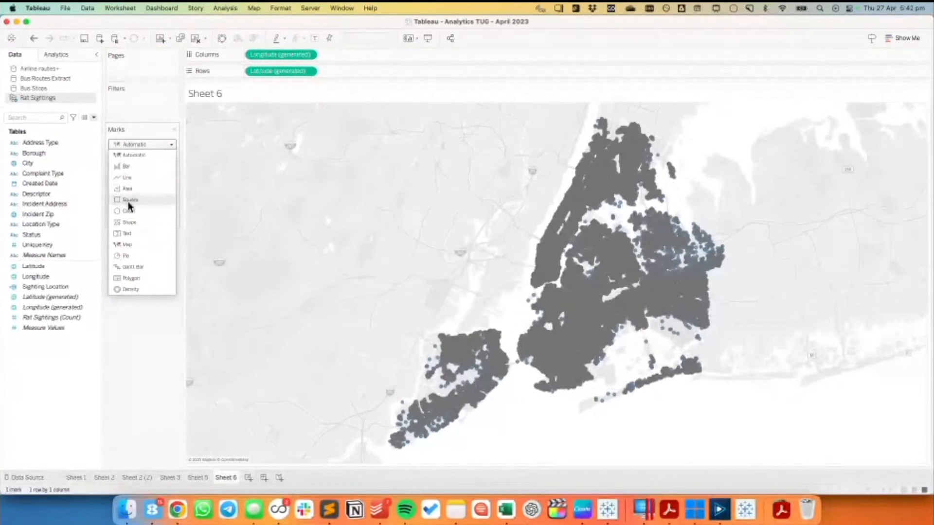
left_click(124, 216)
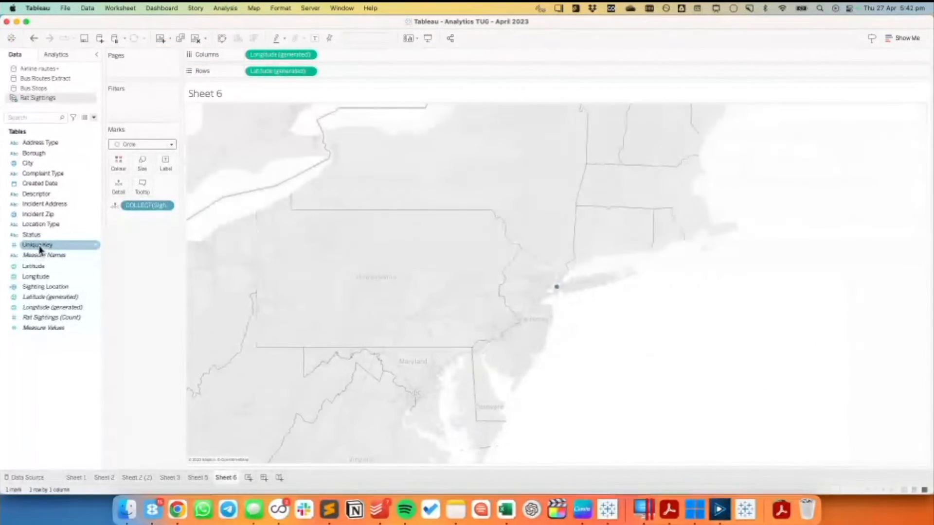
left_click_drag(30, 244, 117, 185)
left_click(514, 258)
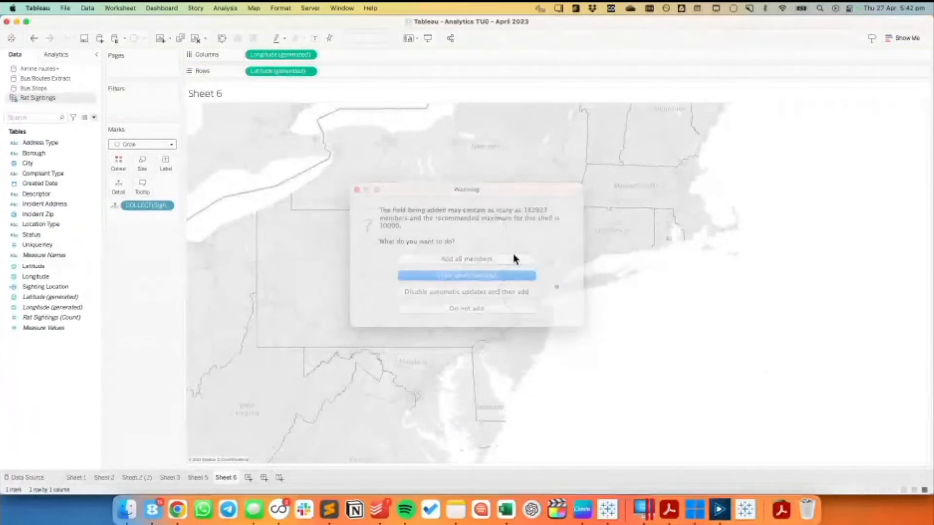
Step: Add a data source filter to Rat Sightings on the year of Created Date, keeping only 2022
right_click(51, 99)
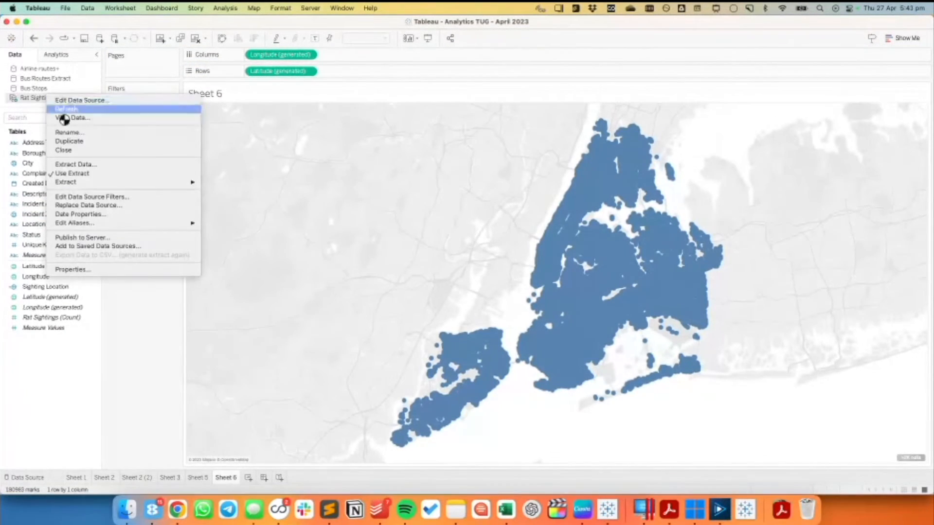
left_click(81, 197)
left_click(368, 277)
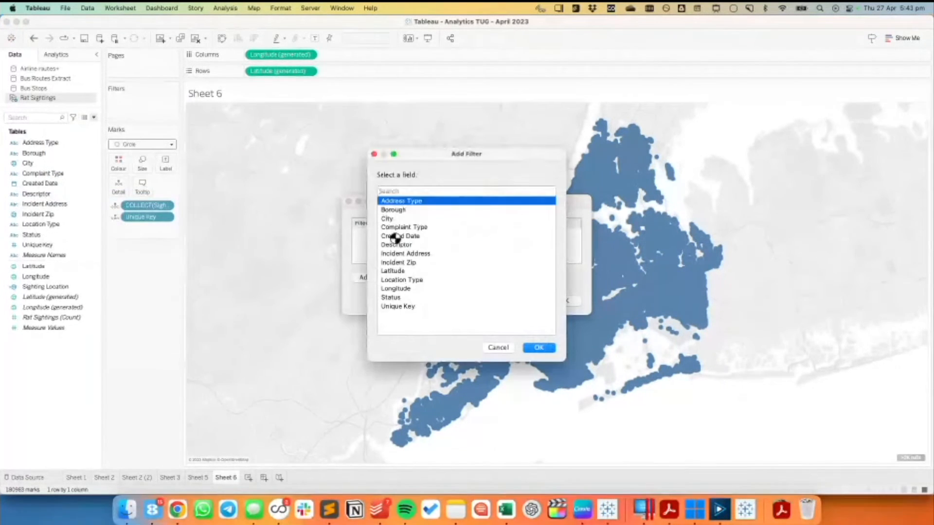
double_click(395, 237)
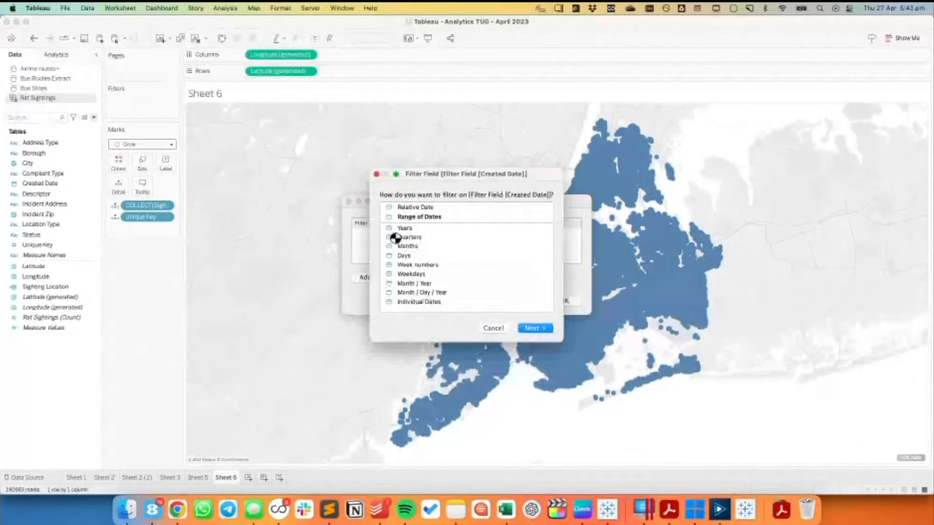
double_click(400, 229)
scroll(397, 209, "down", 2)
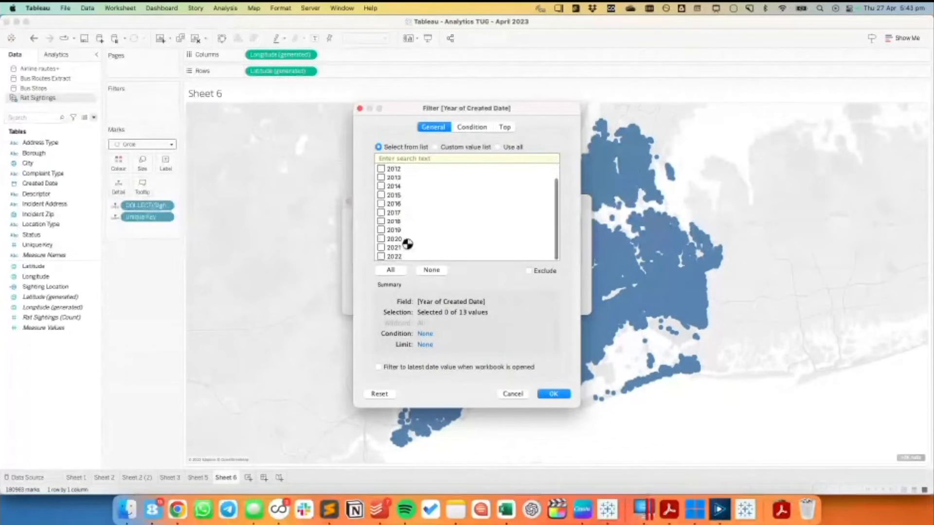
left_click(381, 256)
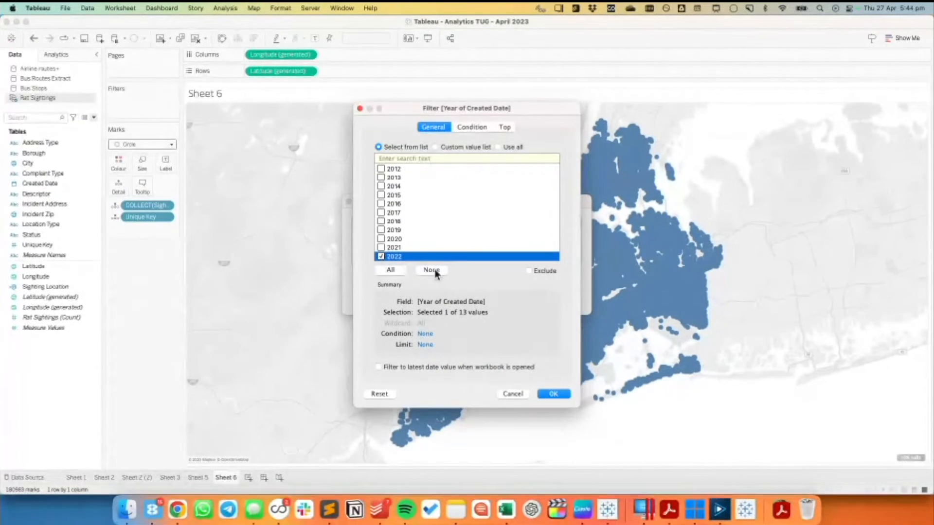
left_click(554, 393)
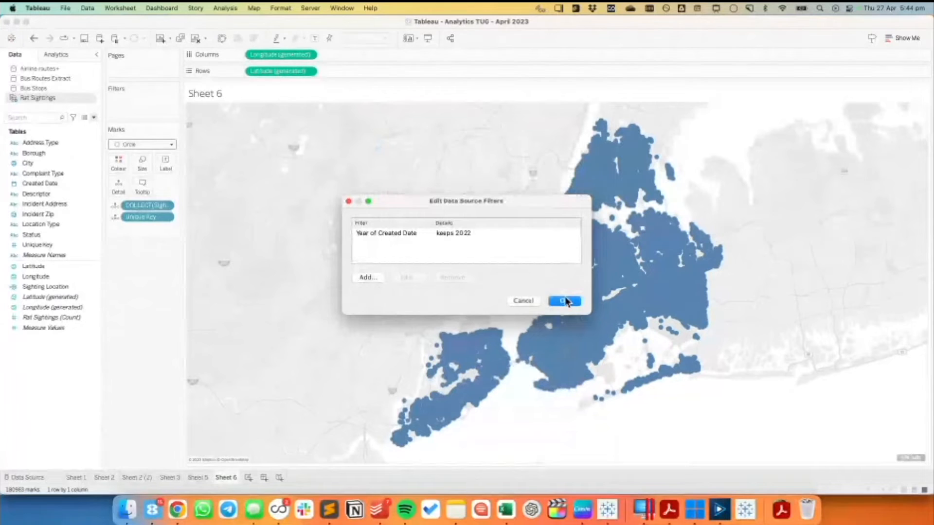
left_click(565, 301)
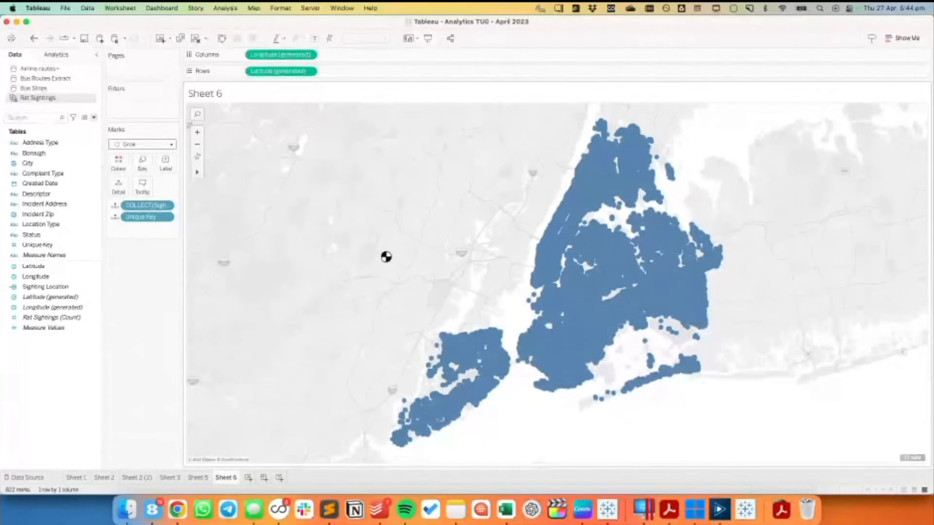
left_click(396, 239)
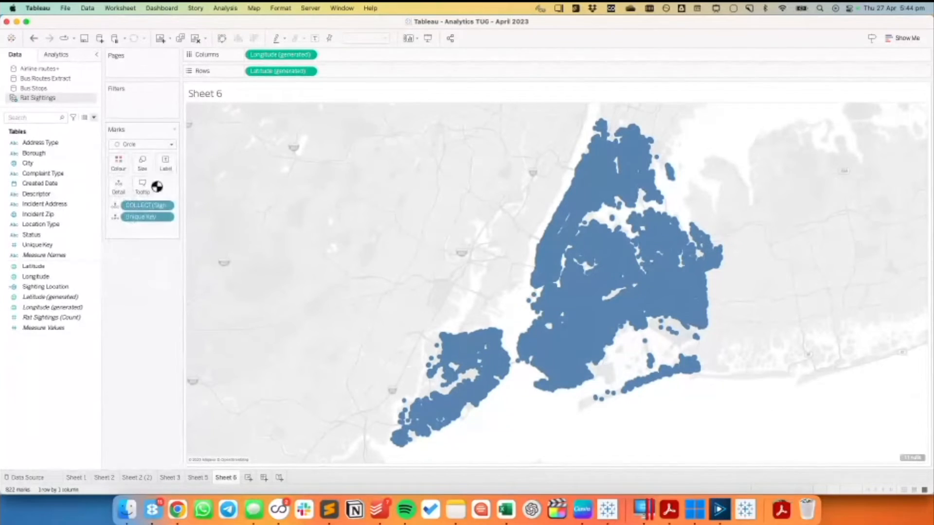
left_click(122, 170)
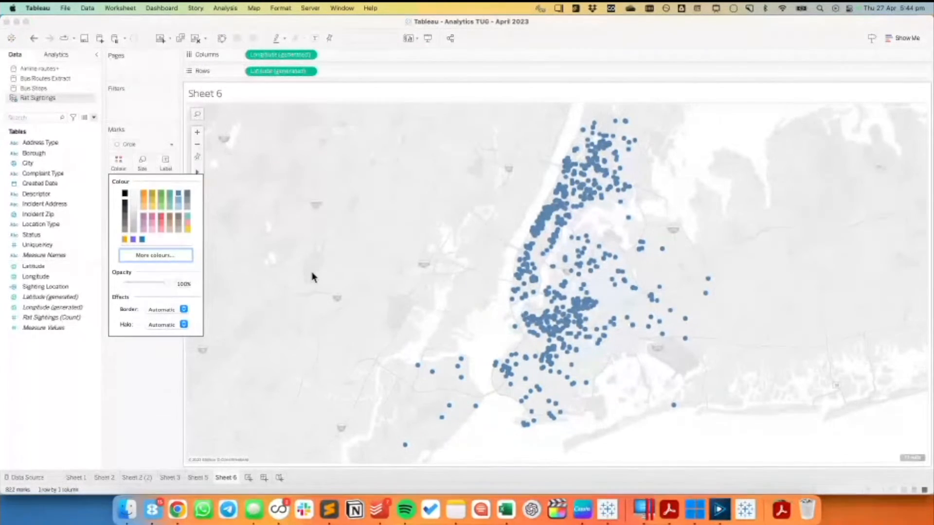
left_click(314, 276)
Step: Extend the Rat Sightings data source filter on the year of Created Date to keep 2018 through 2022
right_click(76, 102)
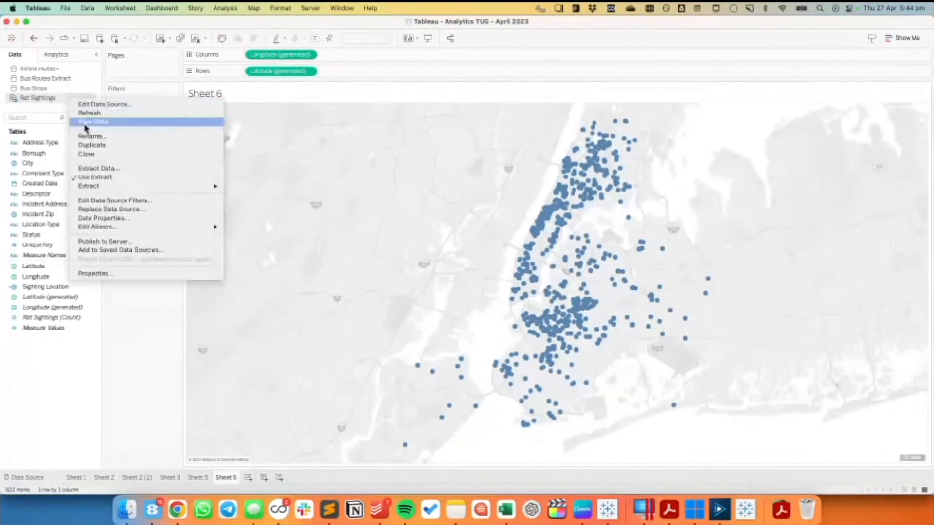
left_click(101, 199)
double_click(421, 238)
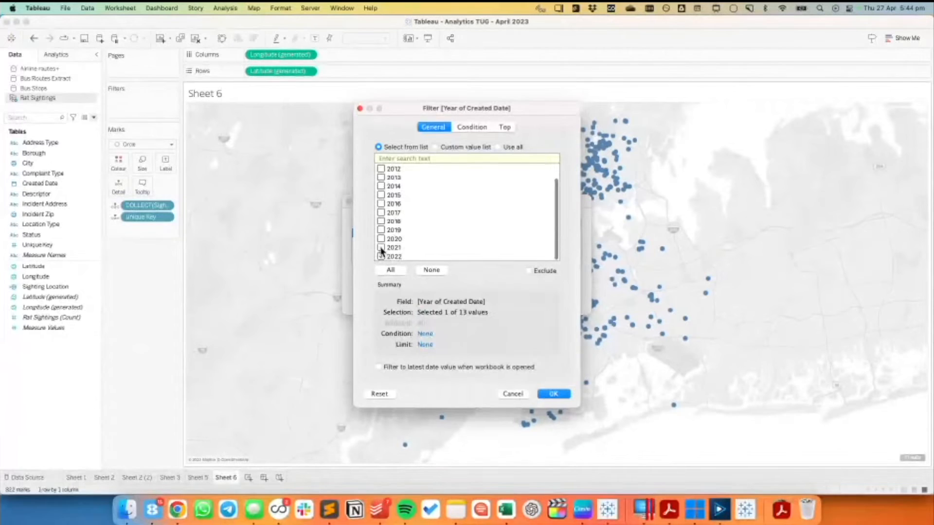
left_click(382, 246)
left_click(381, 221)
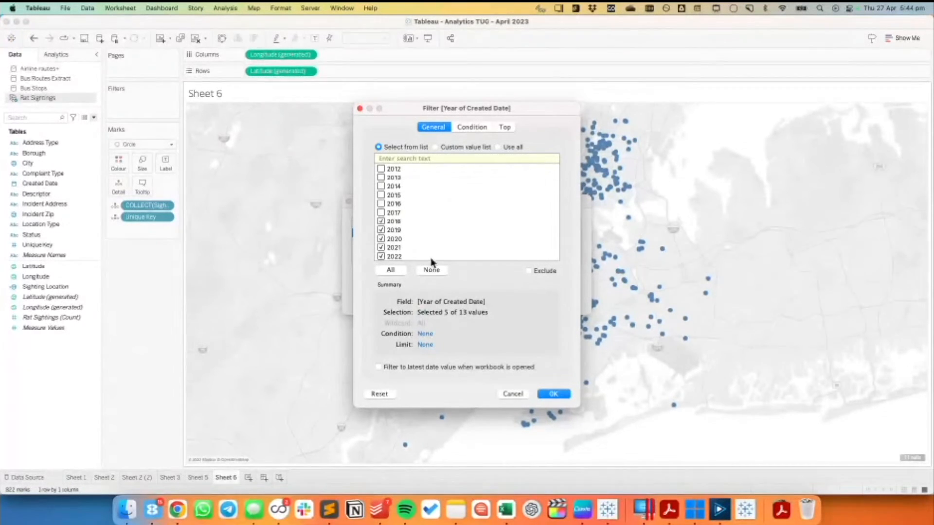
left_click(555, 395)
left_click(561, 302)
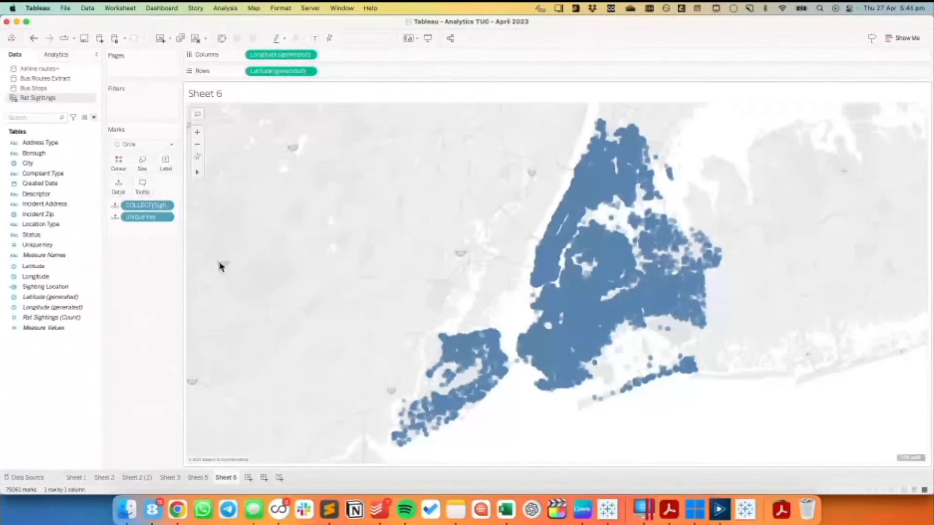
Step: Duplicate Sheet 6 and change the copy's mark type to Density
right_click(234, 478)
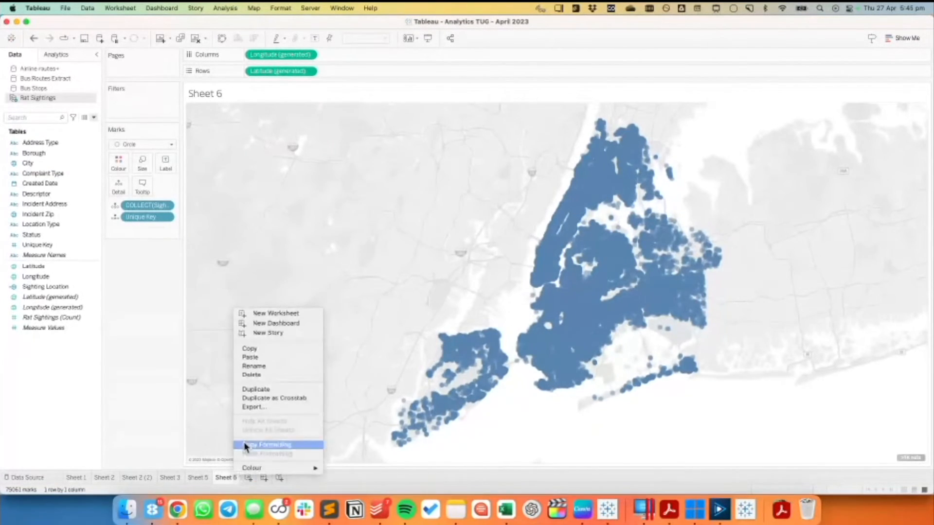
left_click(262, 389)
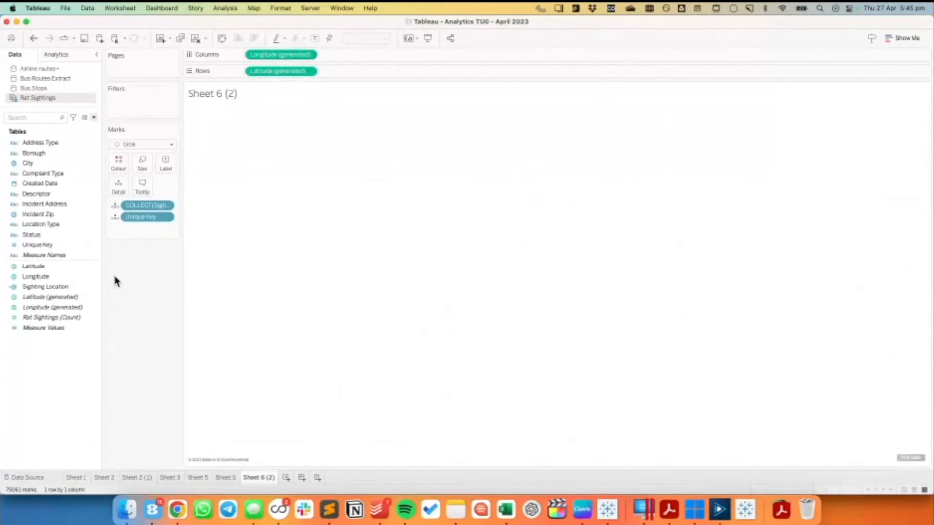
left_click(135, 144)
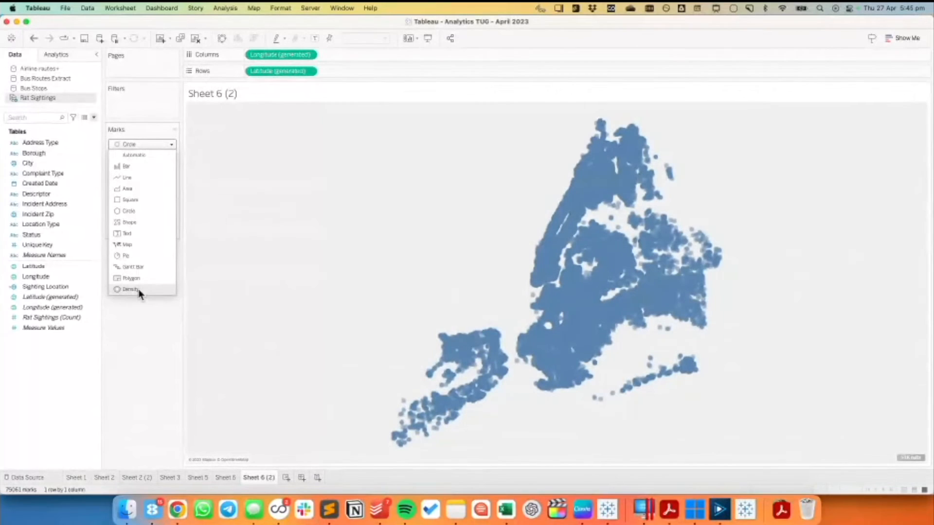
left_click(143, 294)
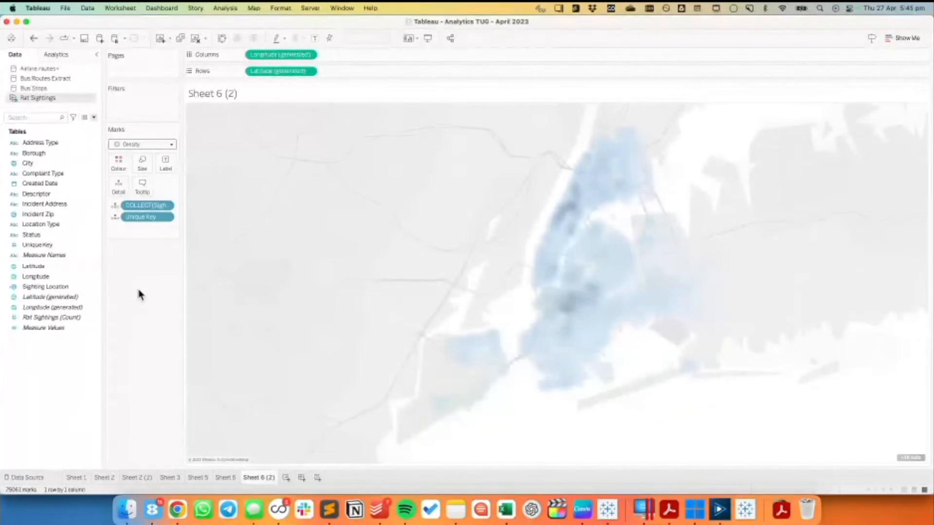
Step: Apply the Cow Shit colour palette to the density marks and set their intensity to 76%
left_click(119, 163)
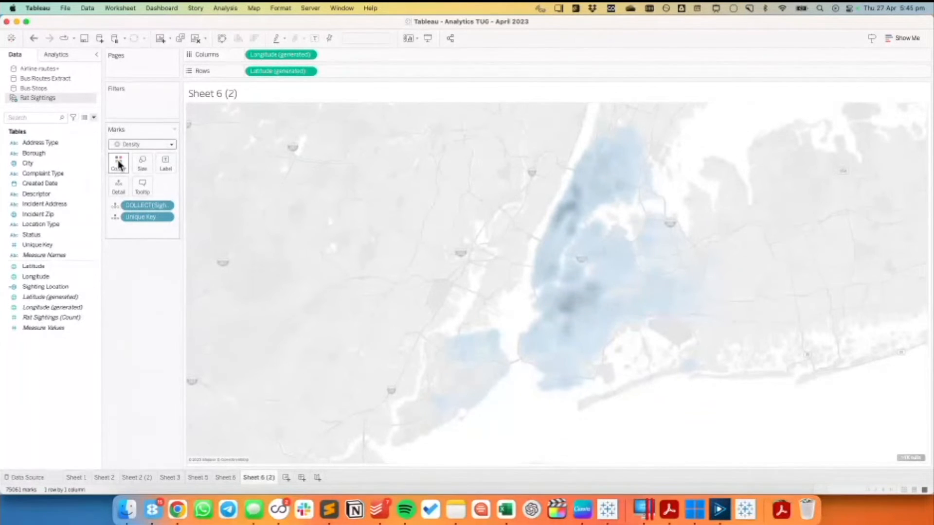
left_click_drag(181, 243, 246, 237)
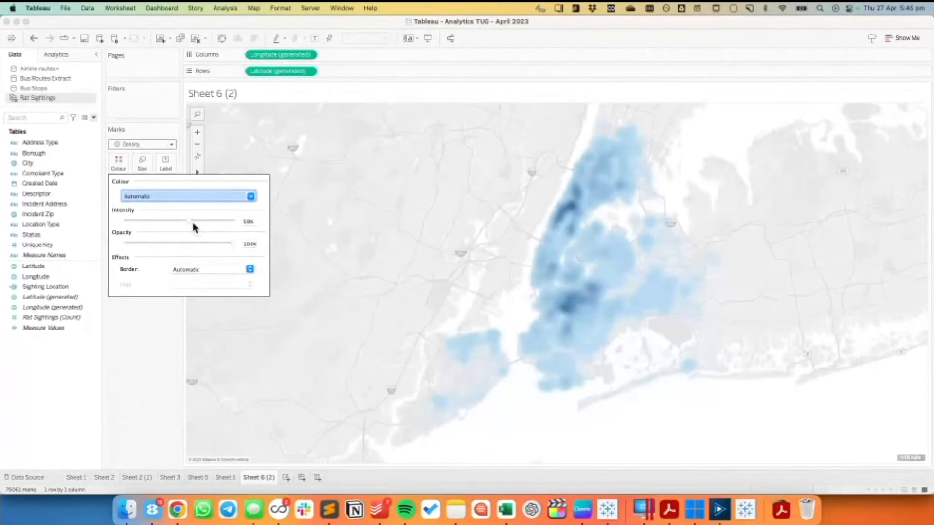
left_click(188, 200)
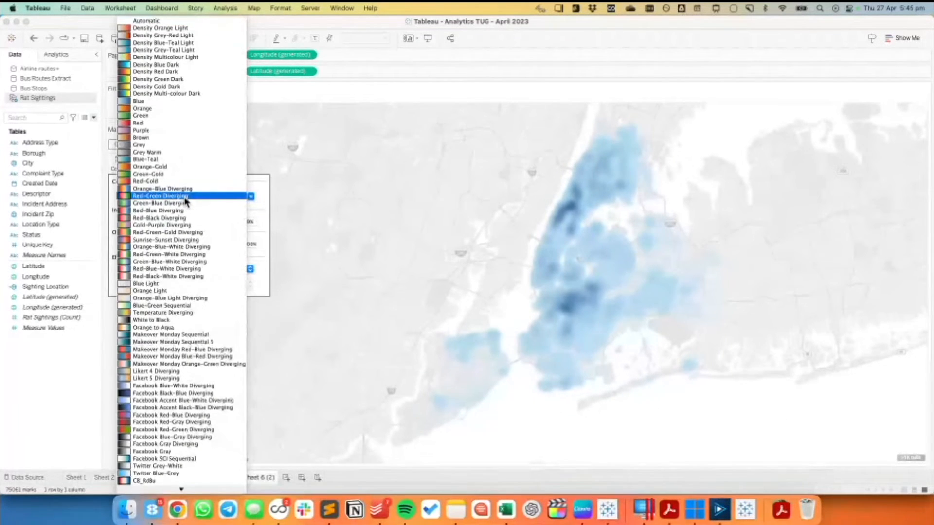
scroll(191, 281, "down", 10)
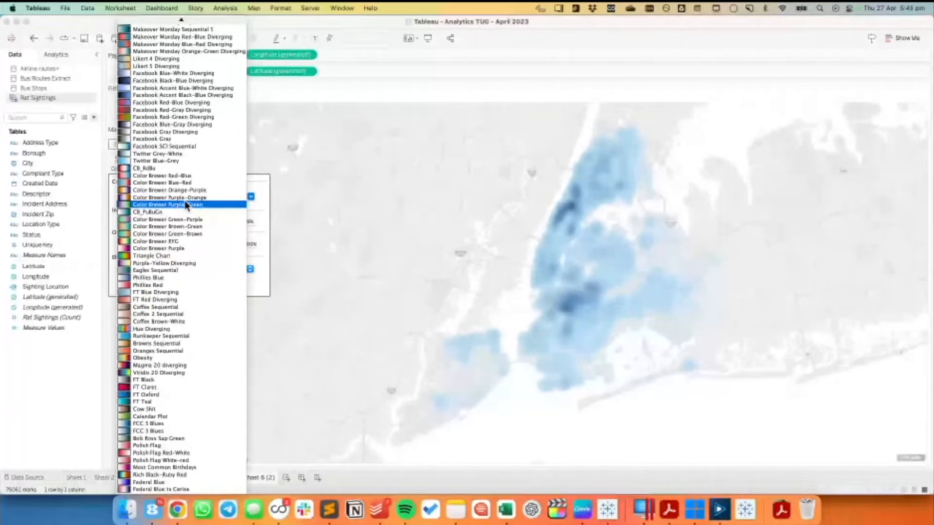
left_click(158, 410)
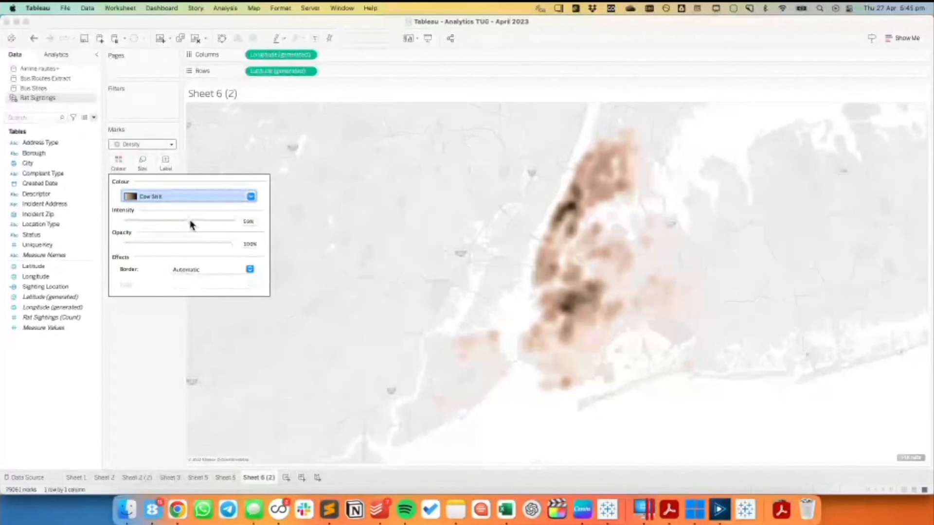
left_click_drag(189, 220, 207, 220)
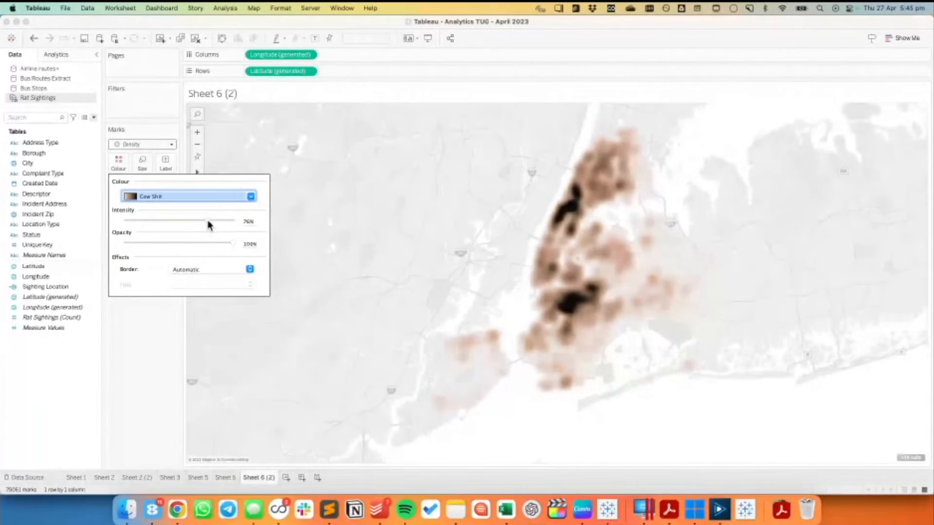
Step: Reduce the size of the density marks on the Sheet 6 (2) map
left_click(141, 160)
left_click(142, 162)
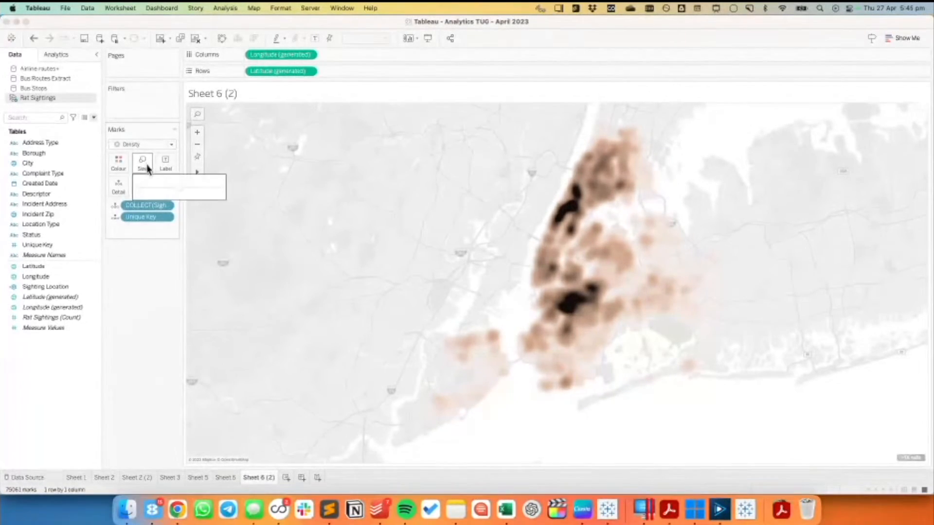
left_click(159, 188)
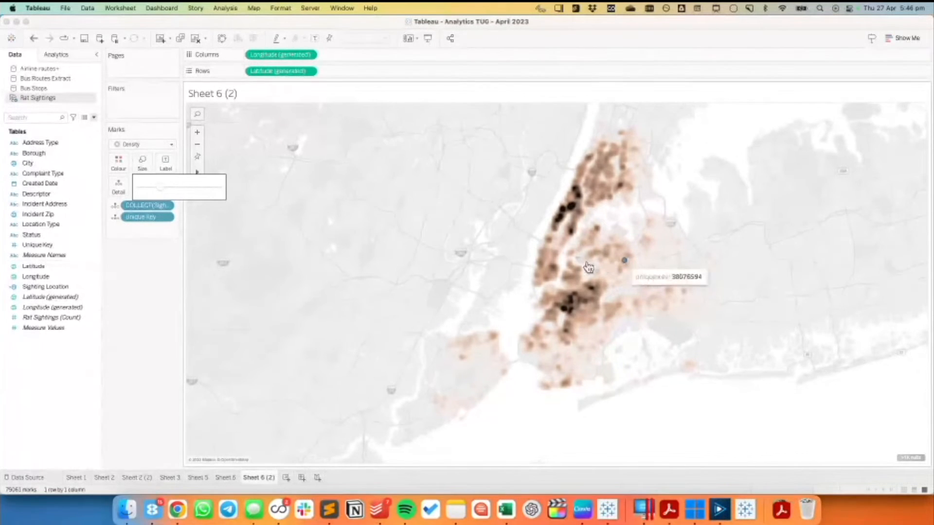
Step: Add a new worksheet and start a calculated field named Rounded Point in the Rat Sightings data source
left_click(287, 479)
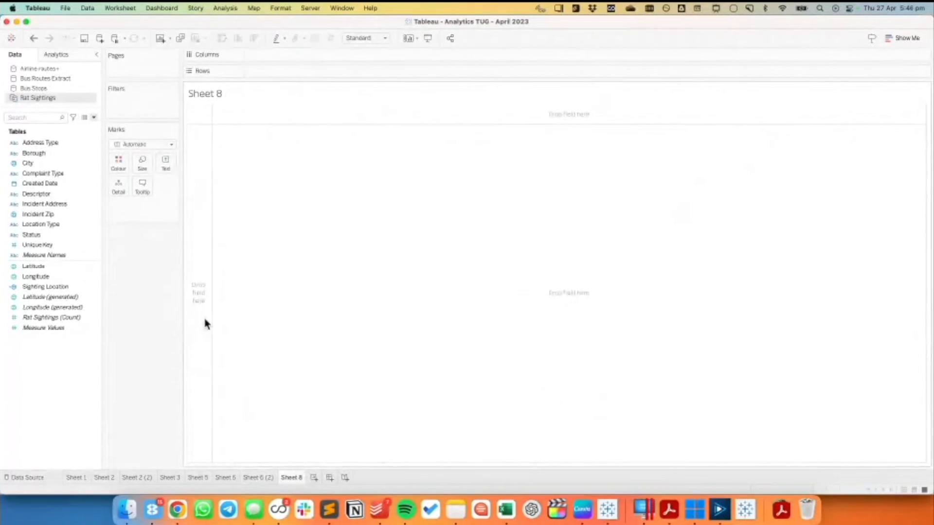
left_click(94, 117)
left_click(88, 127)
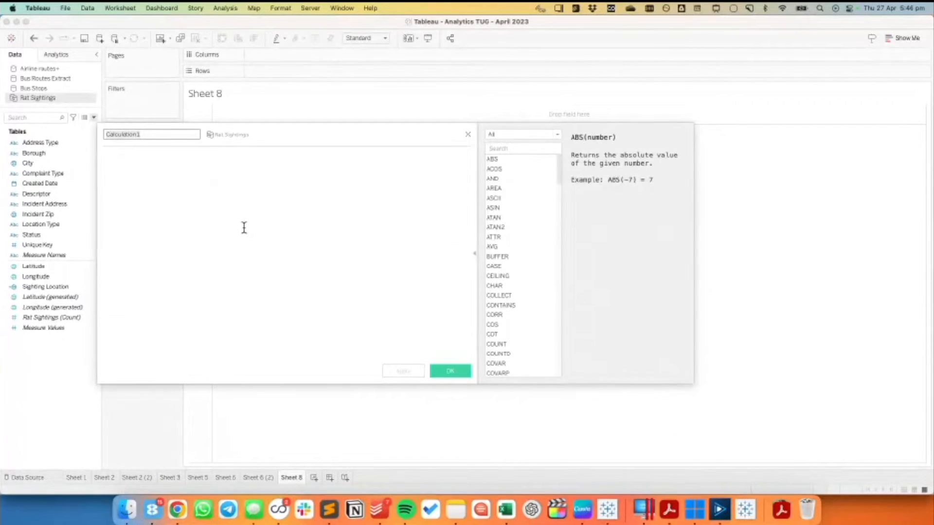
type("RO")
type("Rounded Point")
left_click(244, 228)
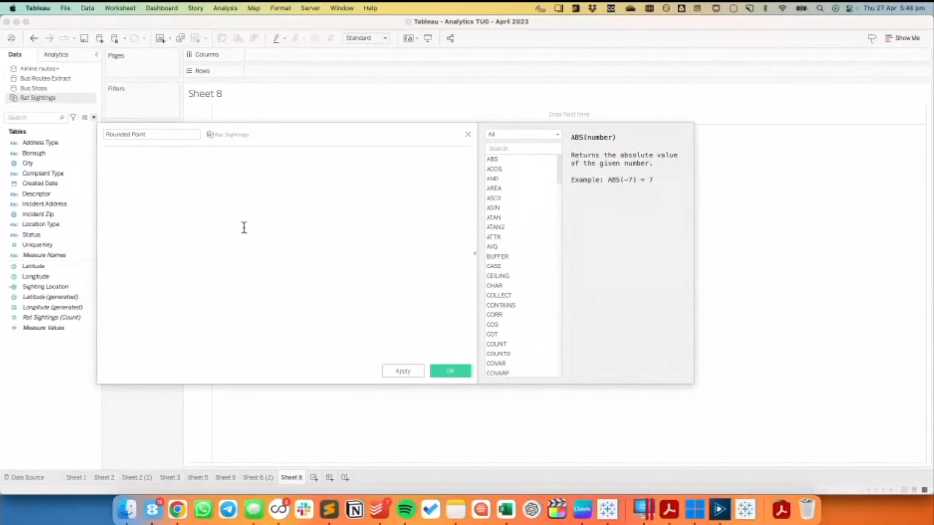
Step: Begin the Rounded Point formula with MAKEPOINT, using ROUND([Latitude],0) as its first argument
type("make")
key("Down")
key("Down")
key("Down")
key("Return")
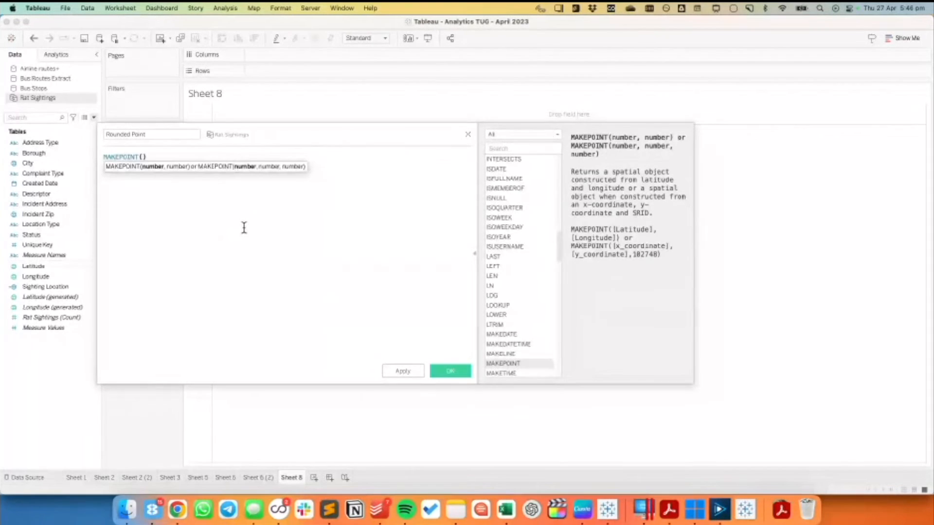
type("roun")
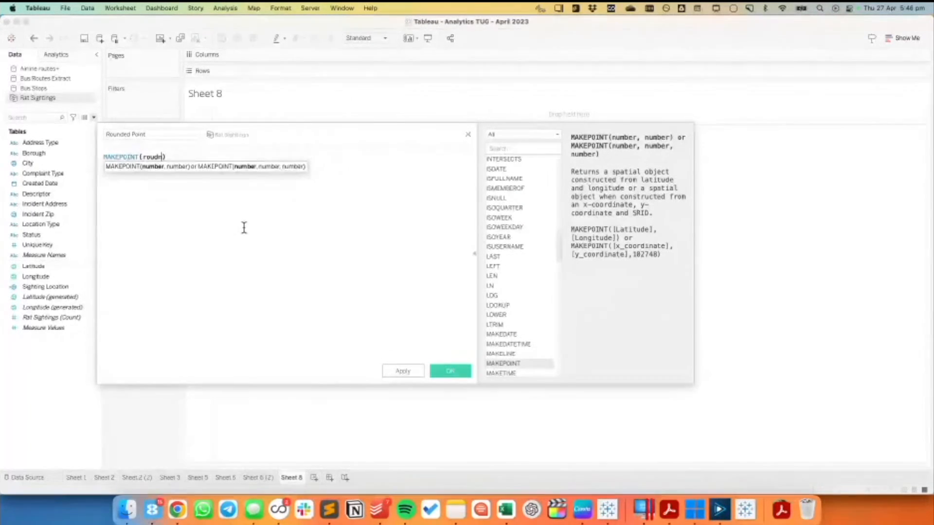
key("Return")
type("lat")
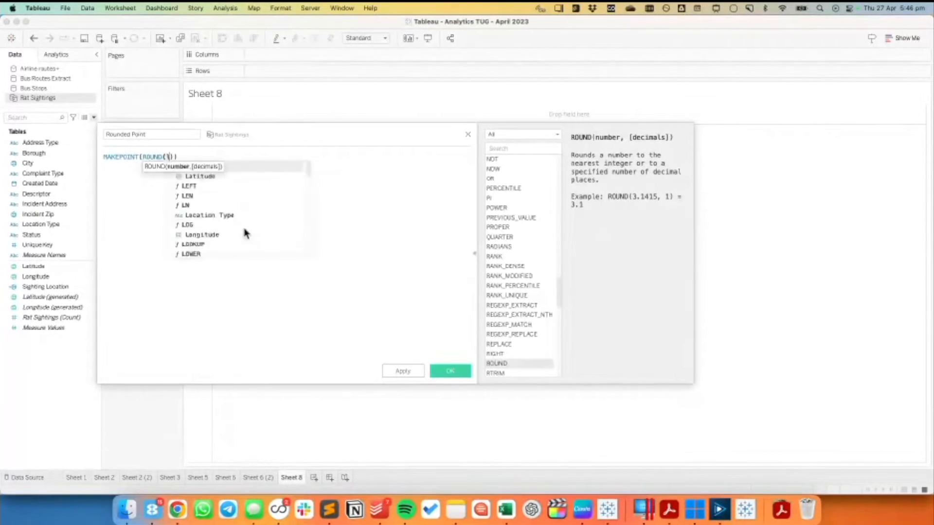
key("Return")
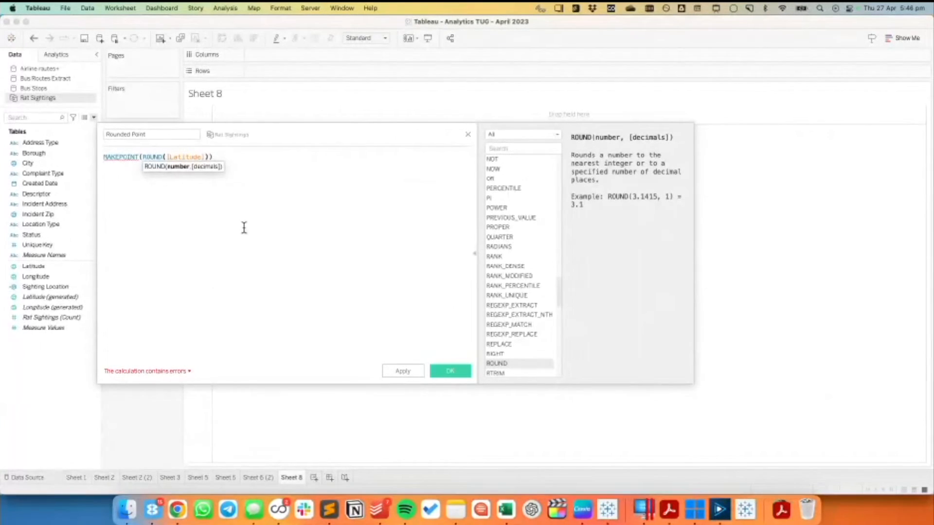
type(",0")
key("Right")
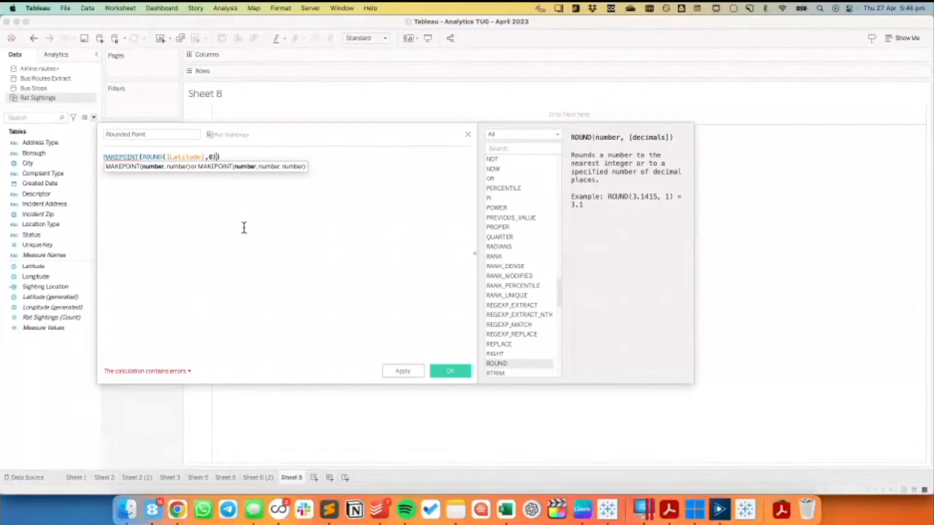
Step: Add ROUND([Longitude],0) as the second argument of MAKEPOINT in the Rounded Point formula
type(",rou")
key("Return")
type("l")
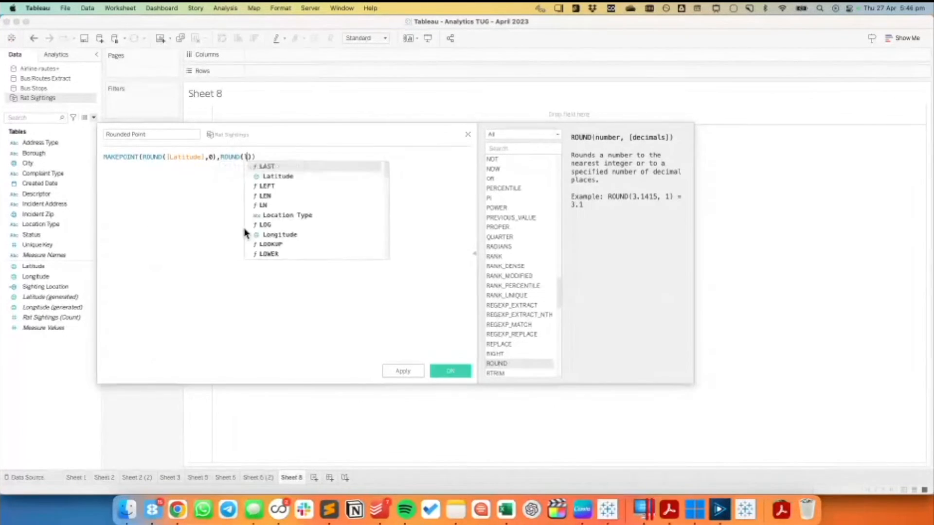
type("ong")
key("Return")
type(",0")
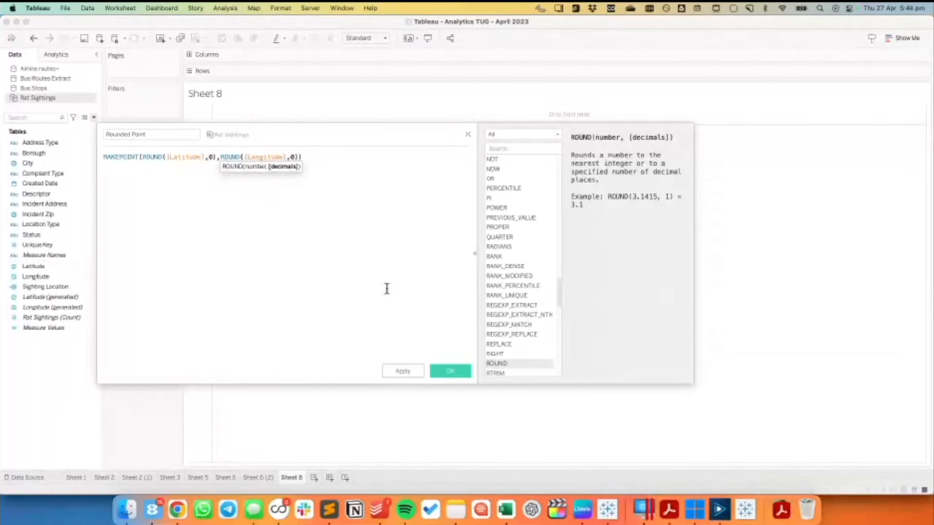
Step: Save the Rounded Point calculated field and plot it on the Sheet 8 map
left_click(451, 371)
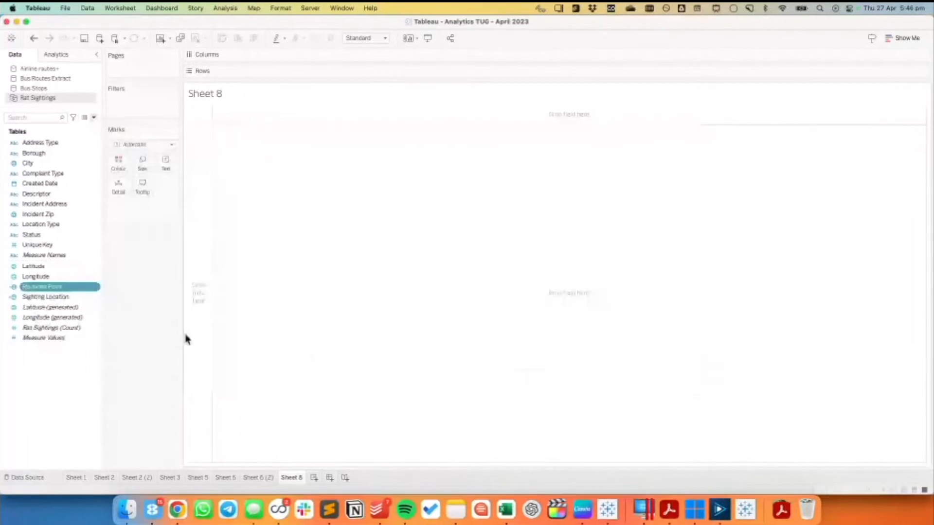
left_click_drag(55, 289, 375, 277)
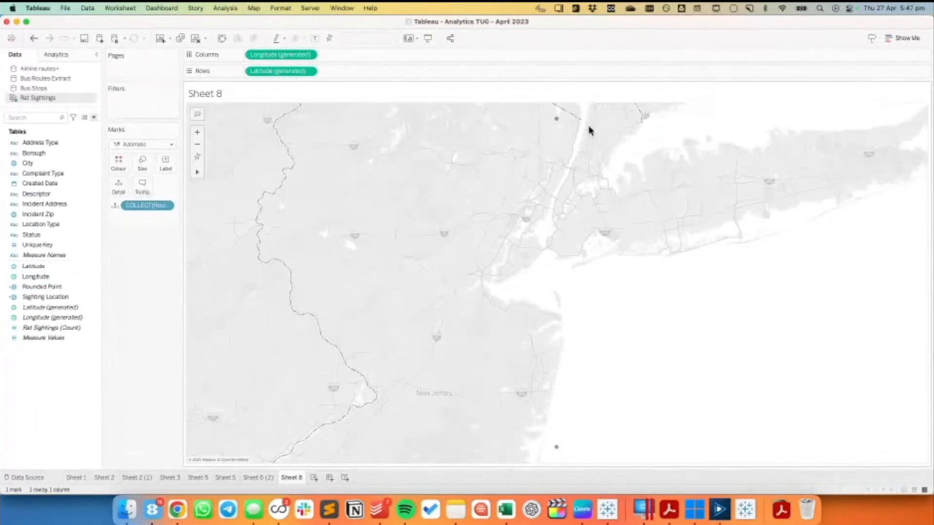
Step: Open the Rounded Point calculation for editing, collapse its function reference, and shrink and move the editor to uncover the map
right_click(62, 287)
left_click(96, 341)
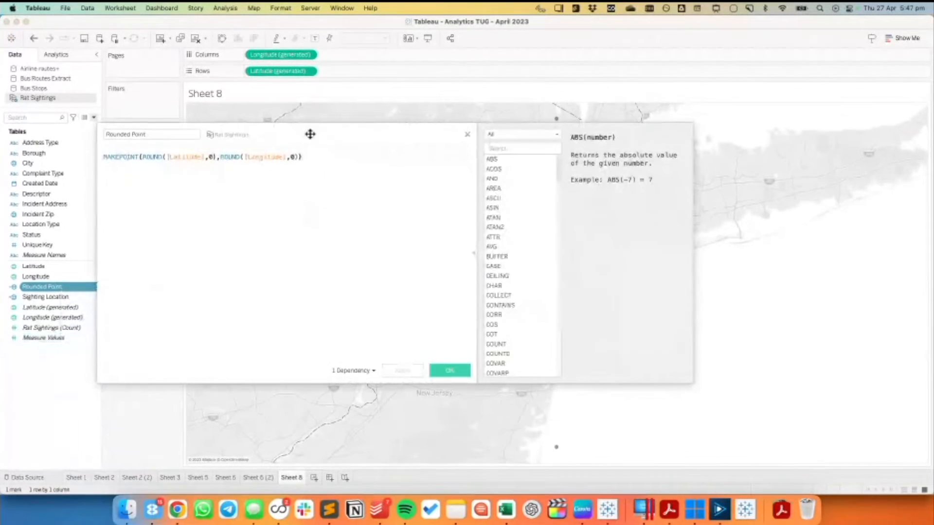
left_click(474, 255)
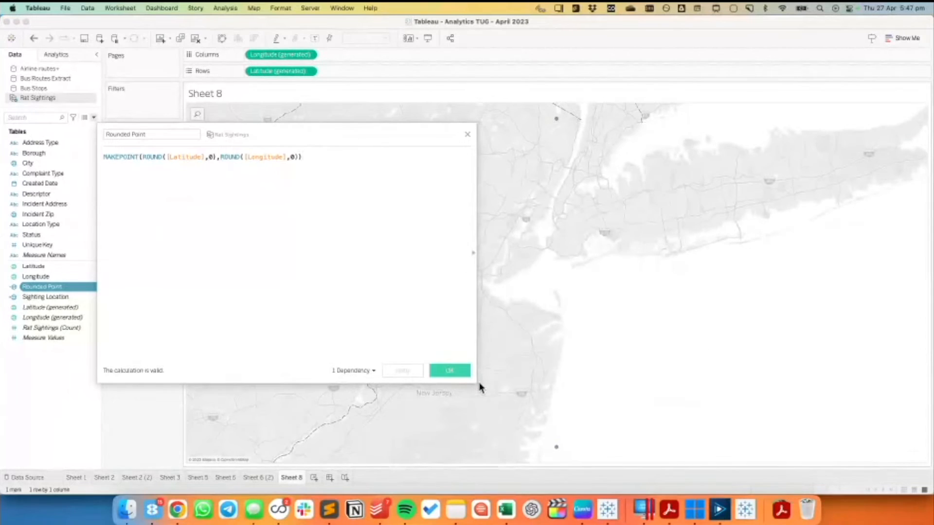
left_click_drag(475, 382, 370, 266)
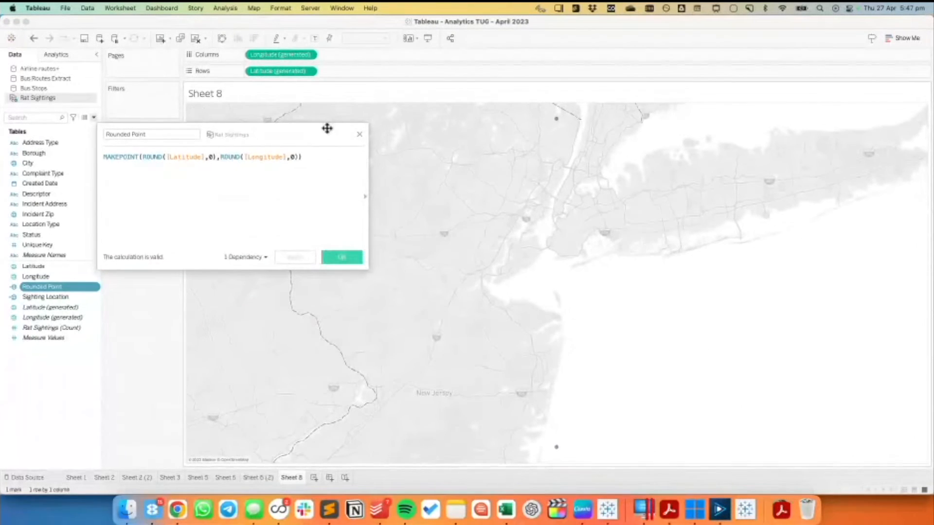
left_click_drag(327, 130, 355, 275)
Step: Try rounding both Latitude and Longitude to 1 decimal place in Rounded Point and apply it to the map
left_click(240, 303)
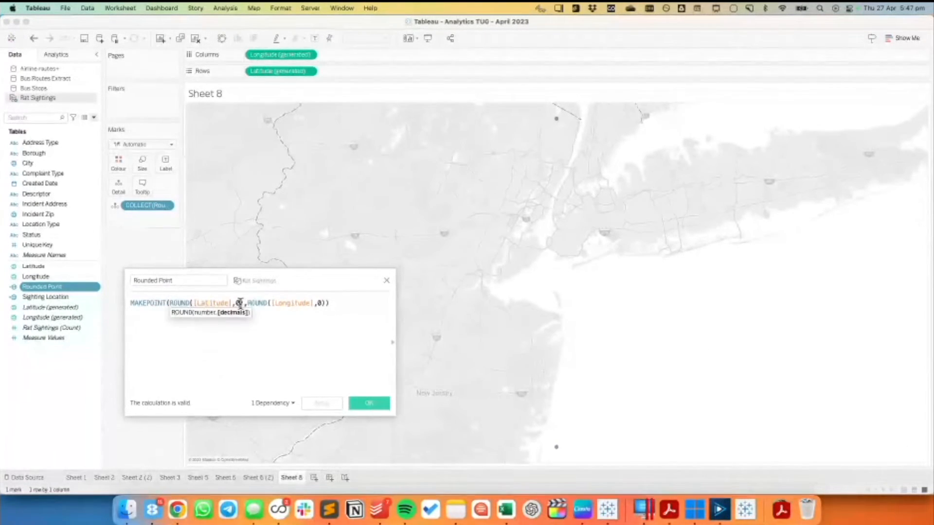
key("BackSpace")
type("1")
left_click(319, 305)
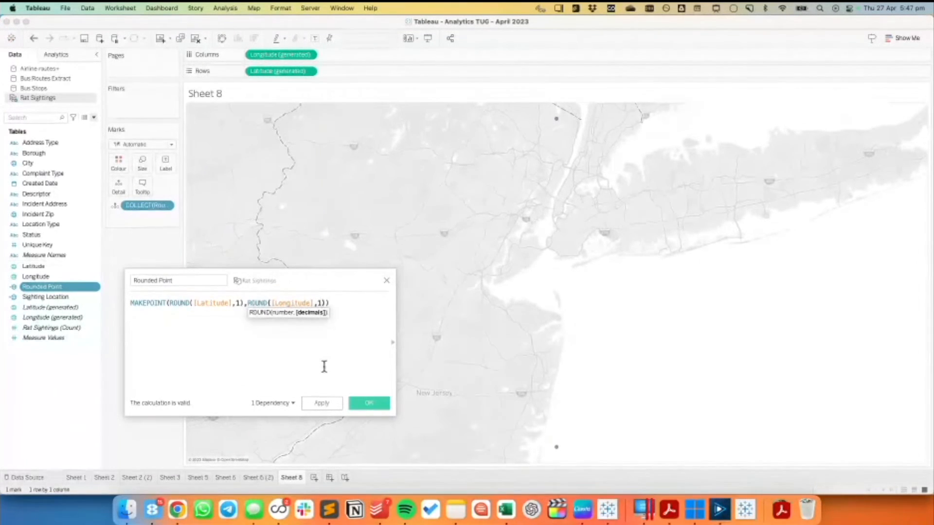
left_click(323, 404)
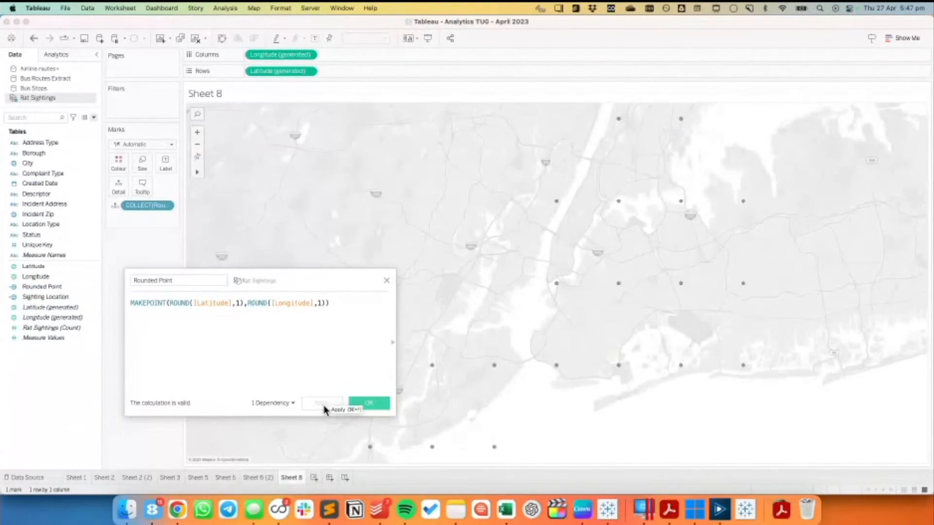
Step: Set both ROUND functions in the Rounded Point formula to 2 decimal places and apply the change to the map
left_click(238, 303)
key("BackSpace")
type("2")
key("super+Right")
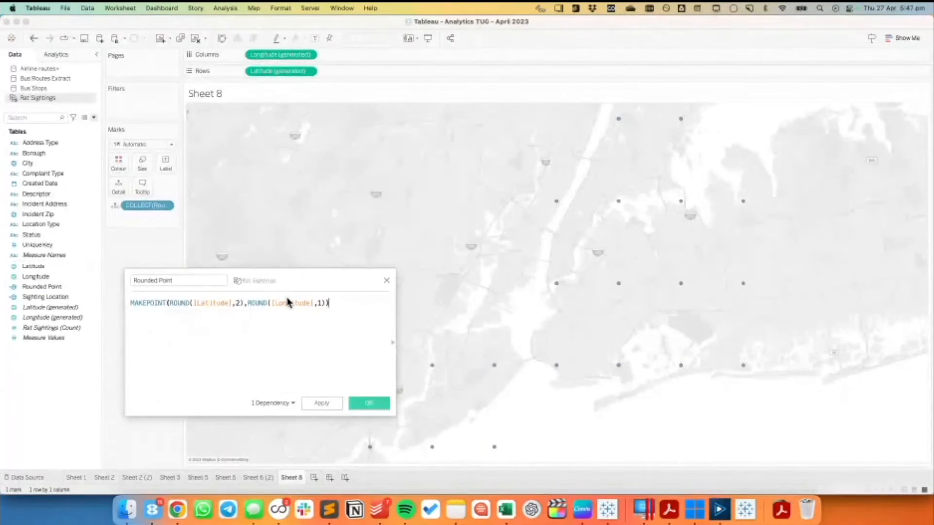
key("Left")
key("Left")
key("BackSpace")
type("2")
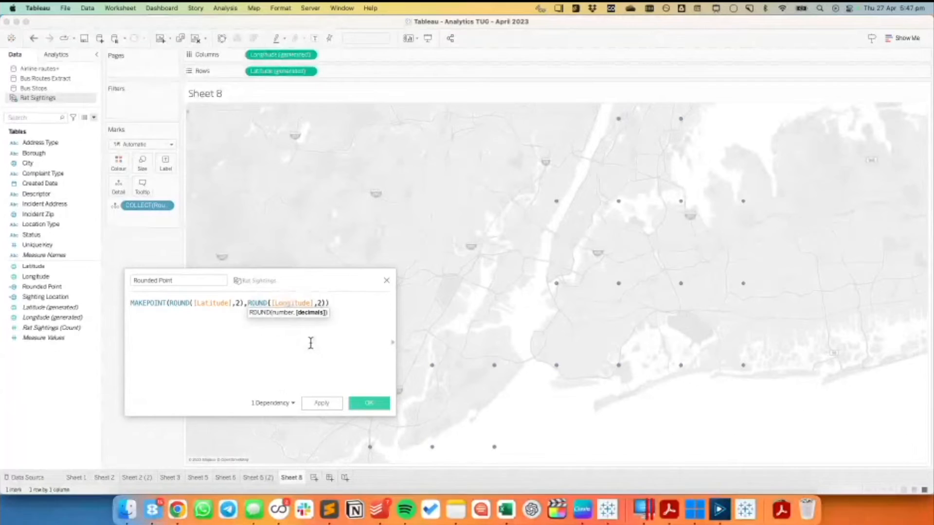
left_click(323, 405)
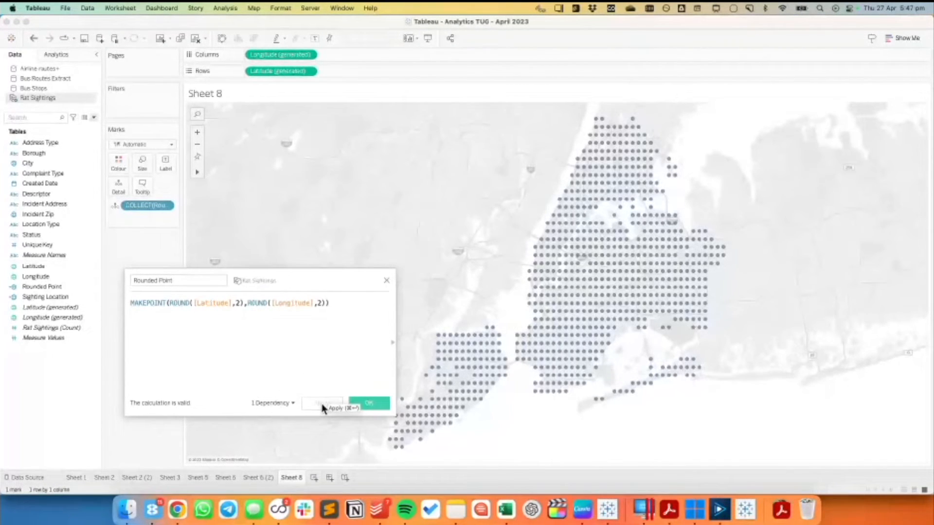
Step: Try rounding both coordinates in the Rounded Point formula to 3 decimal places and apply it to the map
left_click(240, 304)
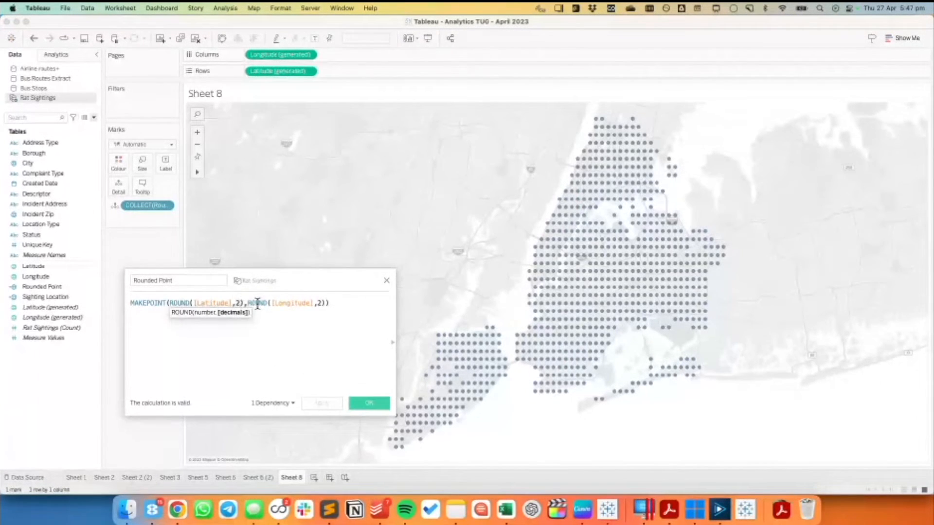
key("BackSpace")
type("3")
key("Right")
key("Right")
key("Right")
key("Right")
key("Right")
key("Right")
key("Right")
key("Right")
key("Right")
key("Right")
key("Right")
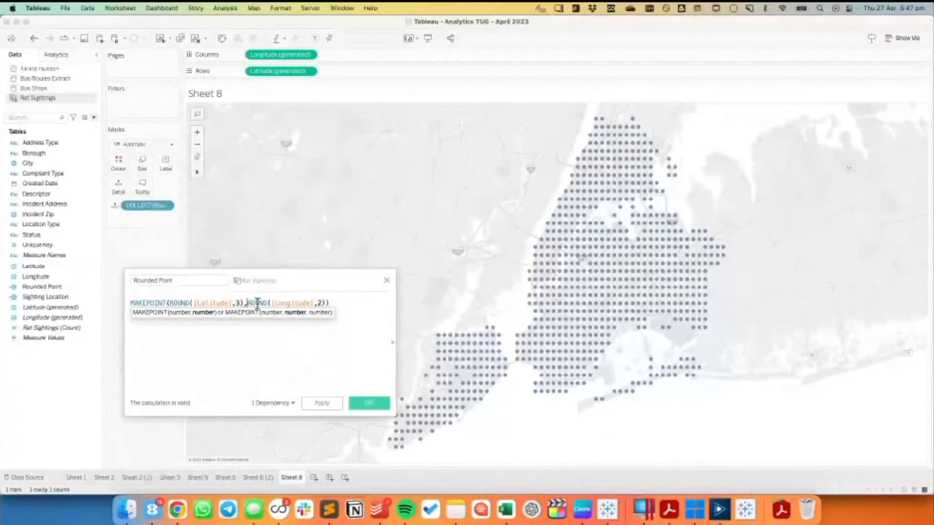
key("Right")
key("Right")
key("Right")
key("Right")
key("Right")
key("Right")
key("Right")
key("Right")
key("Right")
key("Right")
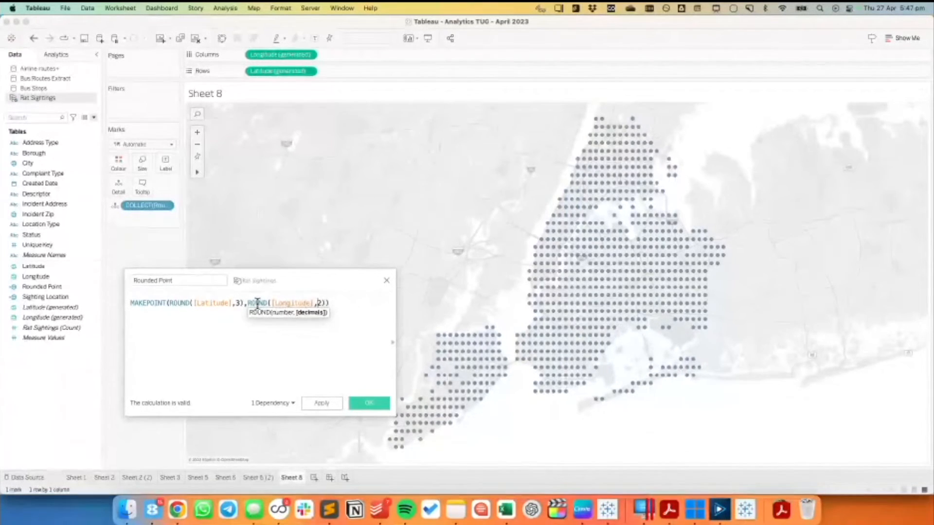
key("BackSpace")
type("3")
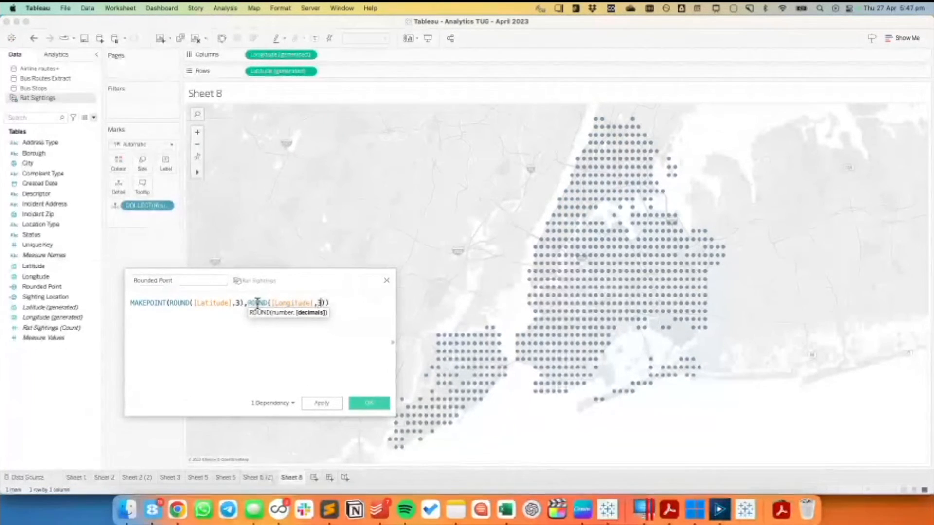
left_click(322, 403)
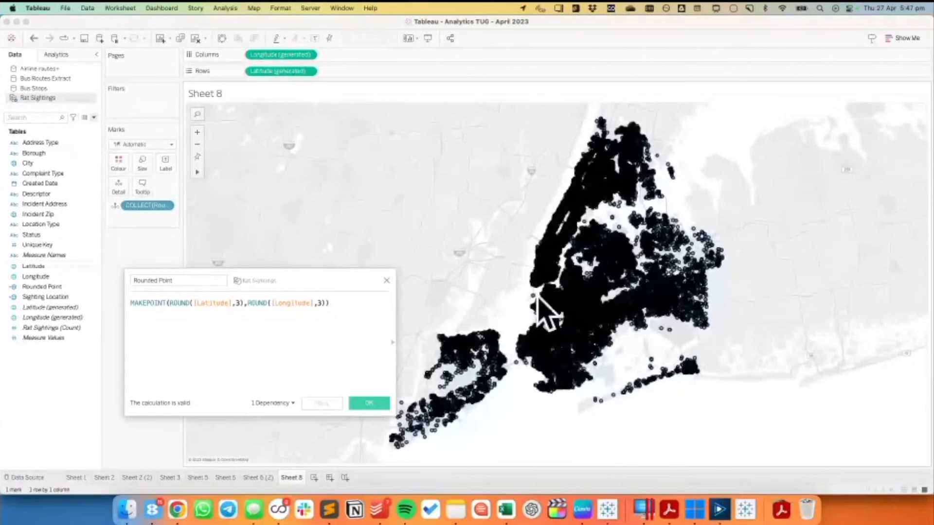
Step: Close the Rounded Point editor with both coordinates rounded to 2 decimals, and size the map marks by Rat Sightings (Count)
left_click(369, 403)
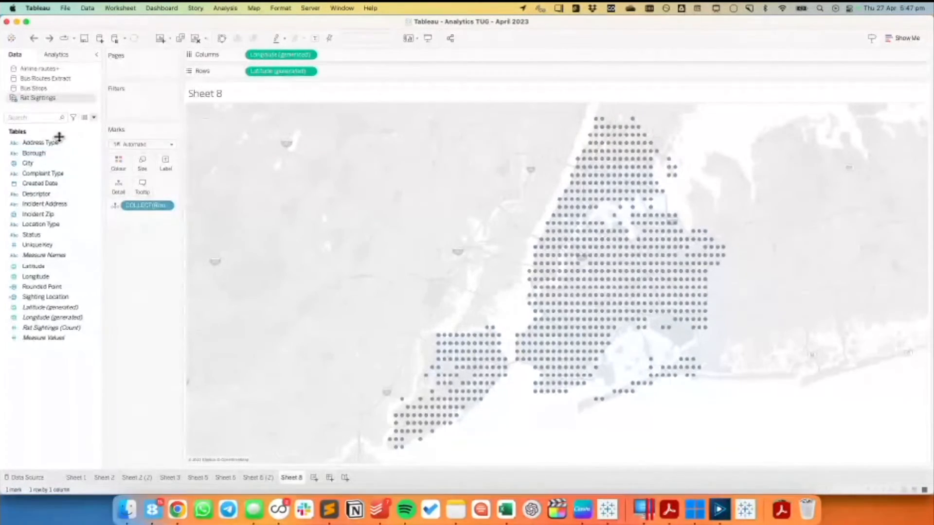
left_click(51, 319)
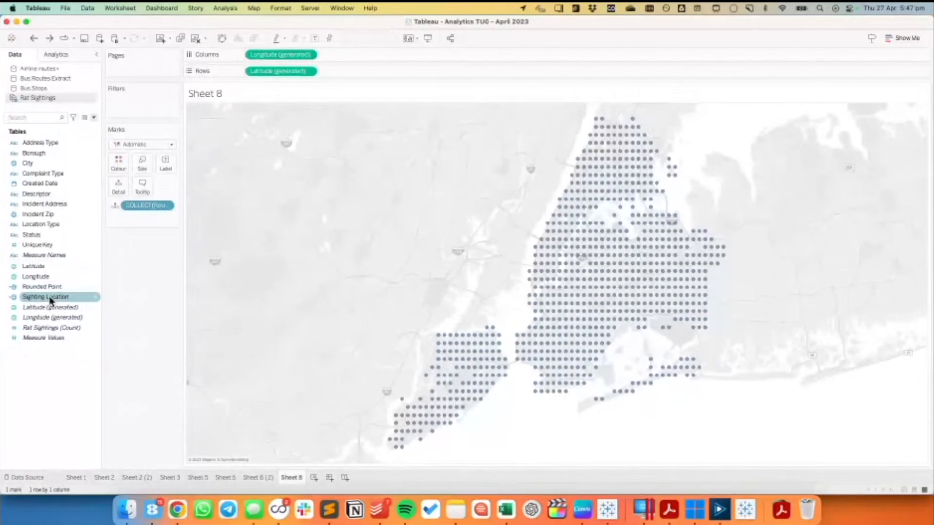
left_click_drag(53, 327, 142, 163)
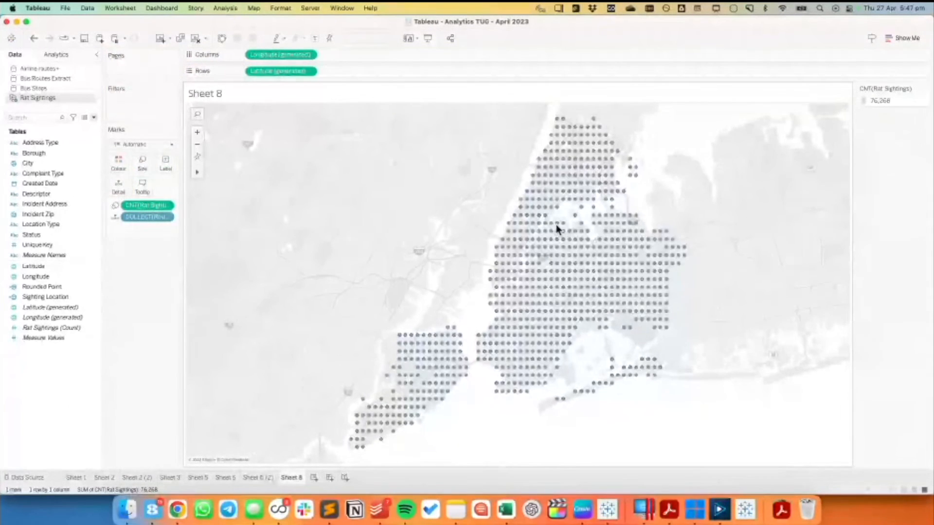
mouse_move(547, 237)
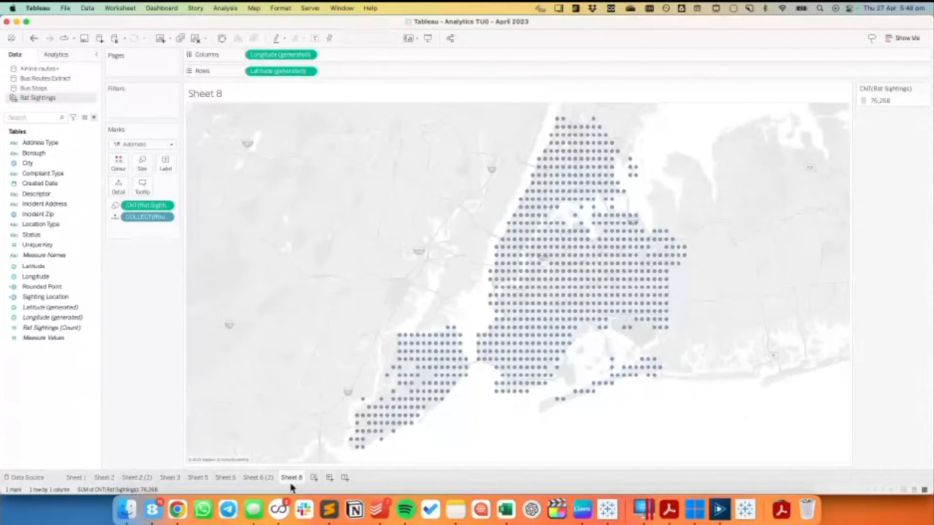
Step: Add a new worksheet and start a calculated field named Round Lat in the Rat Sightings data source
left_click(314, 477)
right_click(67, 386)
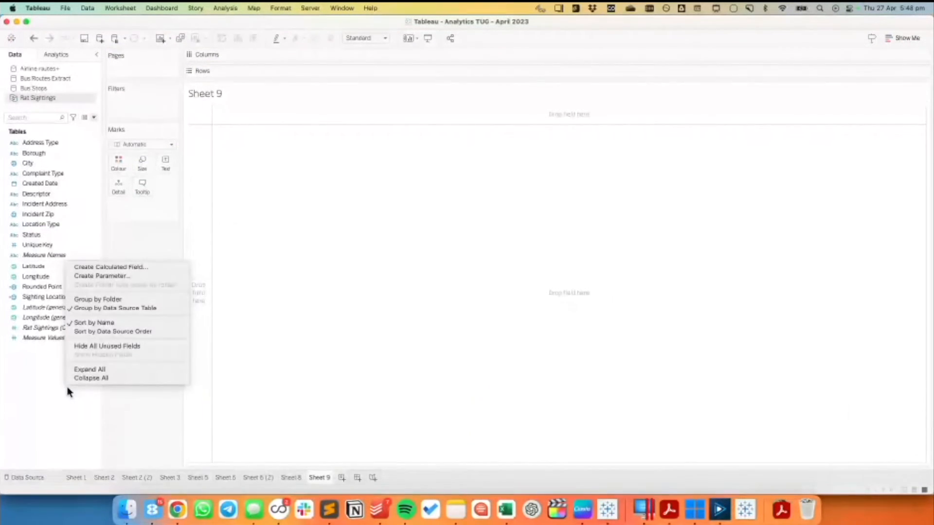
left_click(118, 267)
type("Round")
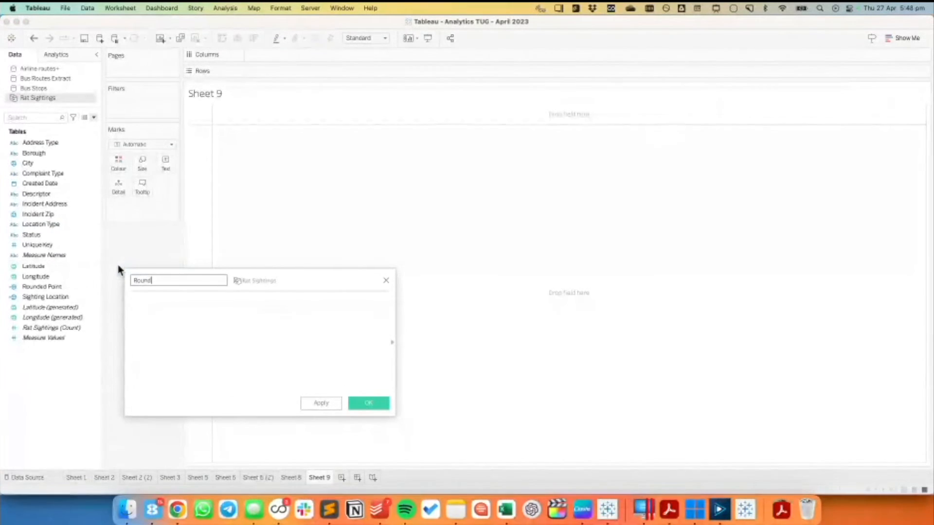
type(" Lat")
Step: Enter ROUND([Latitude],2) as the Round Lat formula and save the field
left_click(169, 320)
type("r")
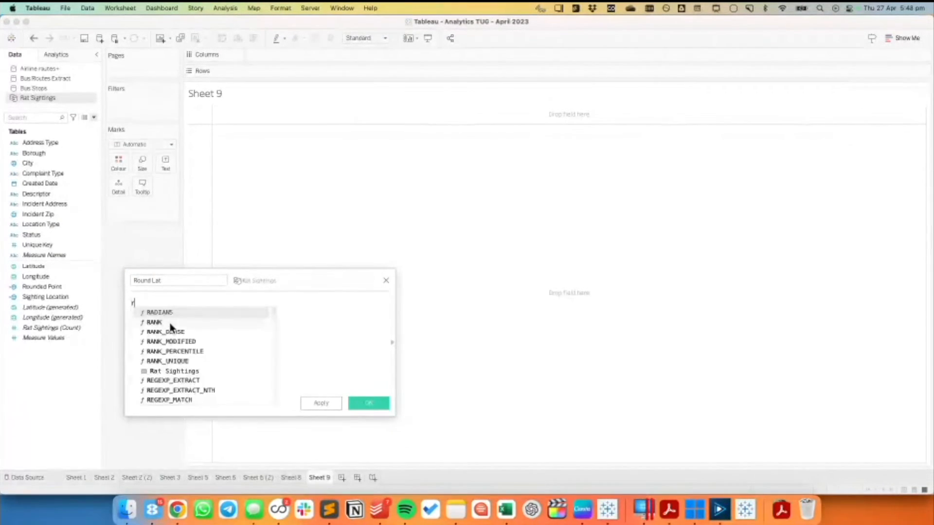
type("ound")
key("Return")
type("la")
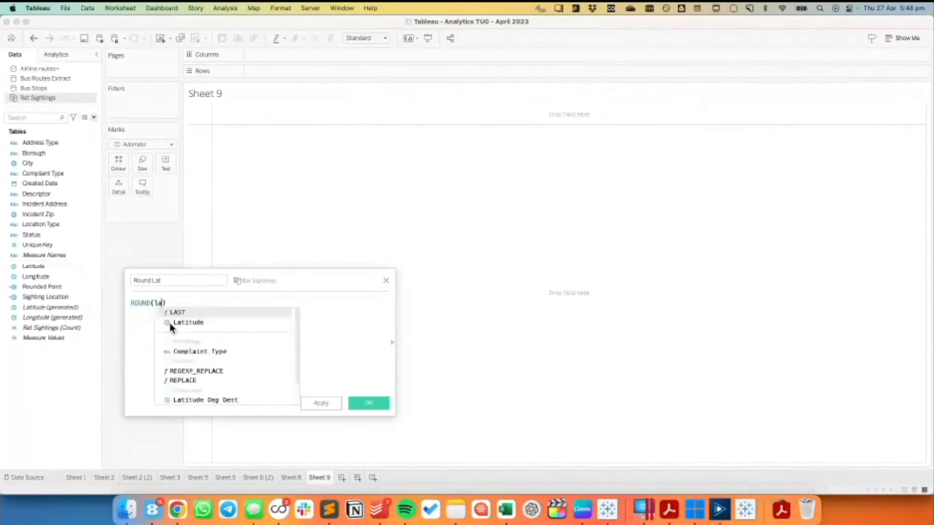
type("t")
key("Return")
type(",2")
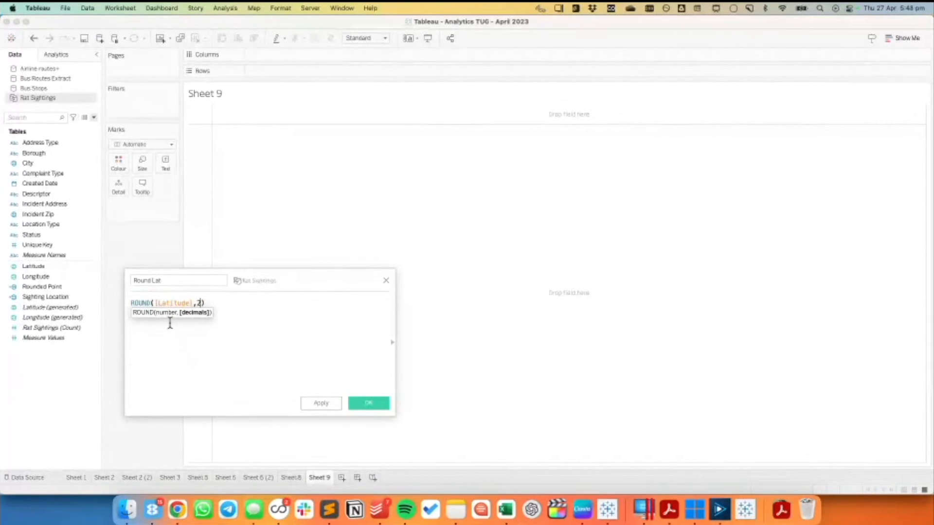
left_click(352, 403)
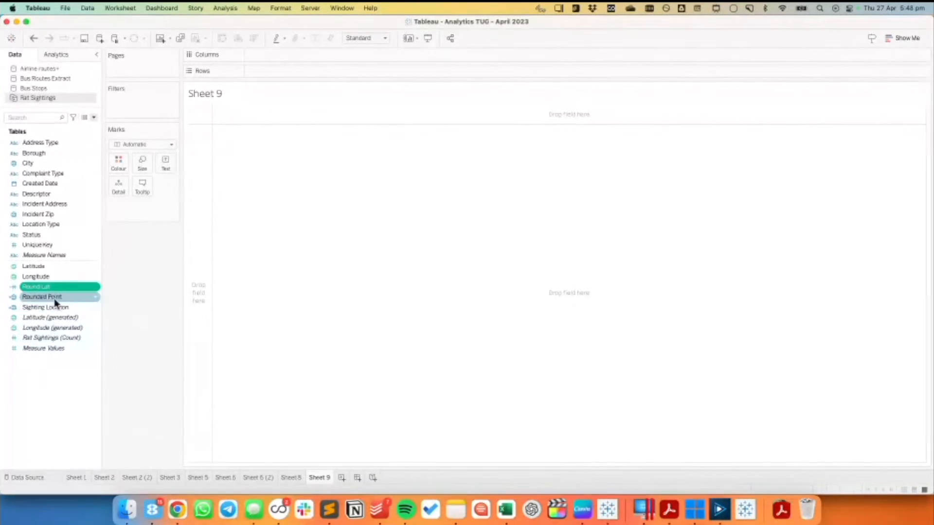
Step: Start another calculated field in the Rat Sightings data source and name it Round lon
right_click(53, 392)
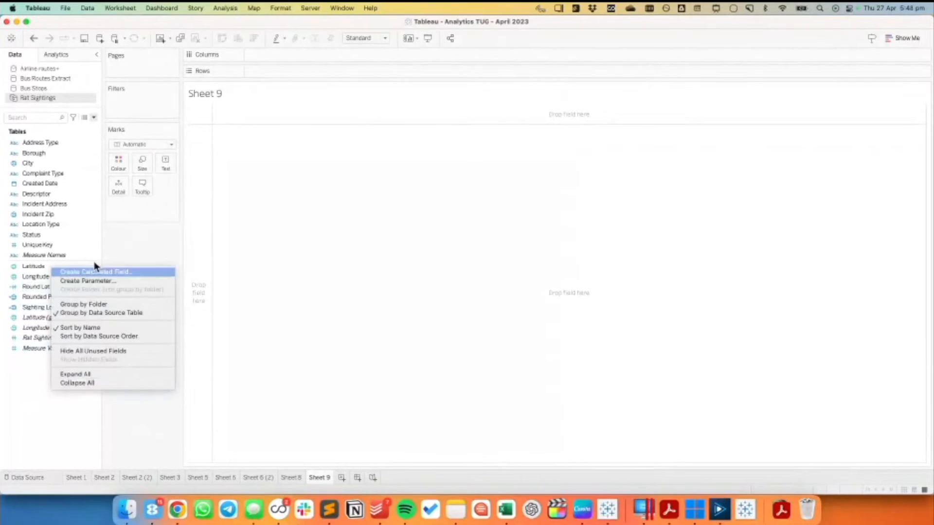
left_click(92, 273)
key("BackSpace")
key("BackSpace")
key("BackSpace")
key("BackSpace")
key("BackSpace")
key("BackSpace")
key("BackSpace")
key("BackSpace")
key("BackSpace")
key("BackSpace")
key("BackSpace")
key("BackSpace")
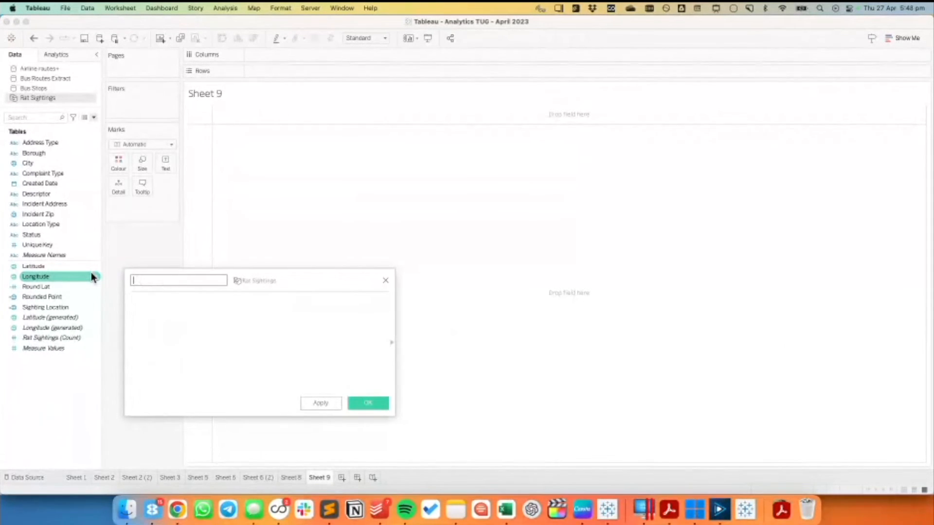
type("Round lon")
key("Tab")
Step: Enter ROUND([Longitude],2) as the Round lon formula and save the field
type("rou")
key("Return")
type("long")
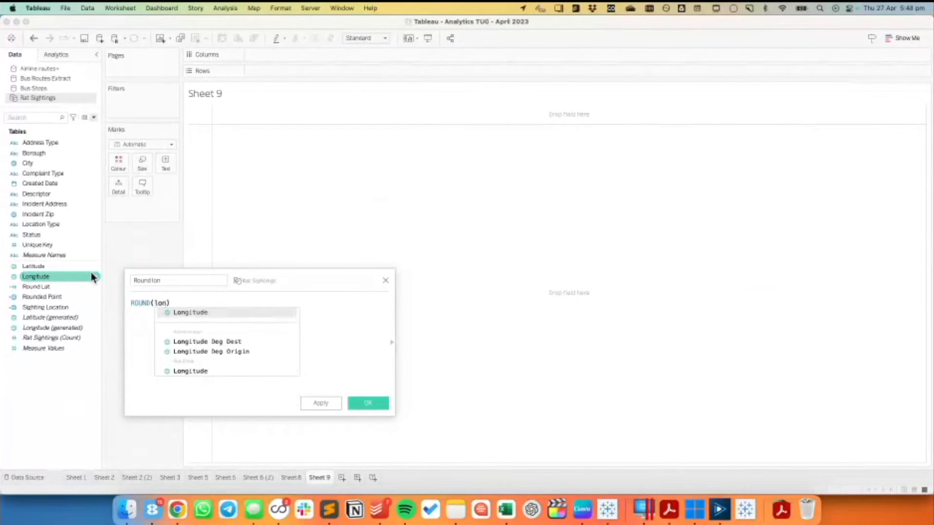
key("Return")
type(",2")
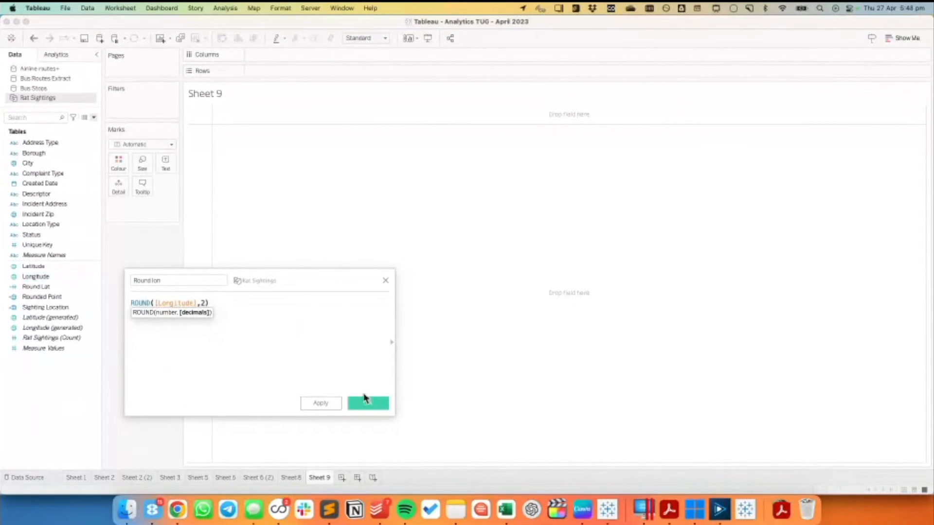
left_click(368, 403)
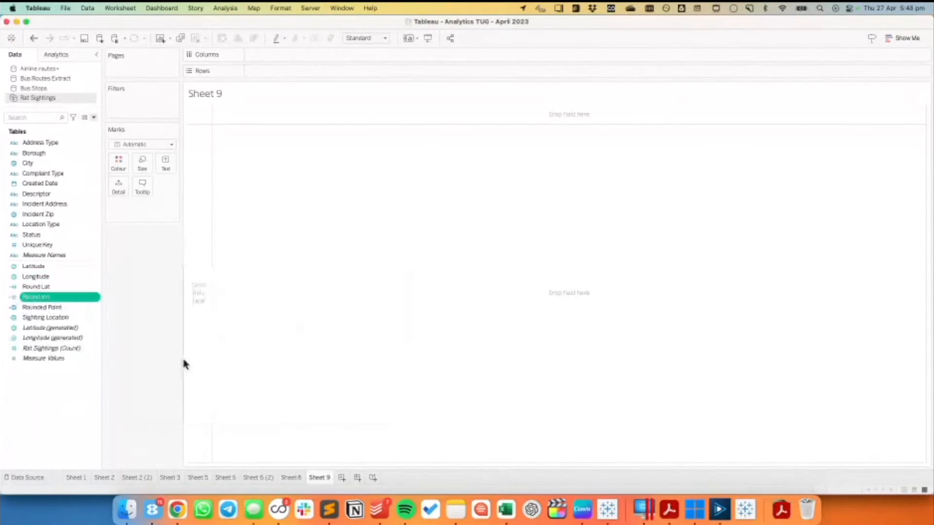
Step: Assign the Latitude geographic role to the Round Lat field
left_click(16, 289)
mouse_move(58, 349)
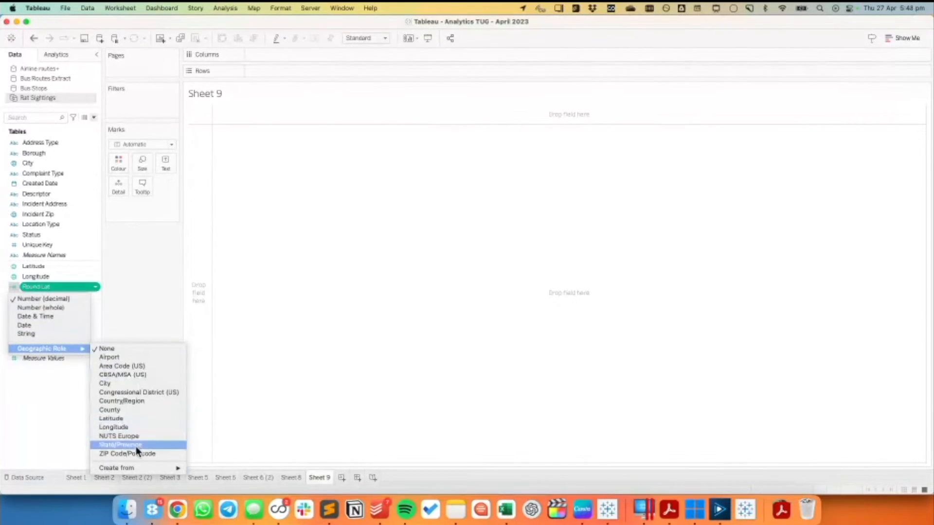
mouse_move(151, 469)
left_click(130, 418)
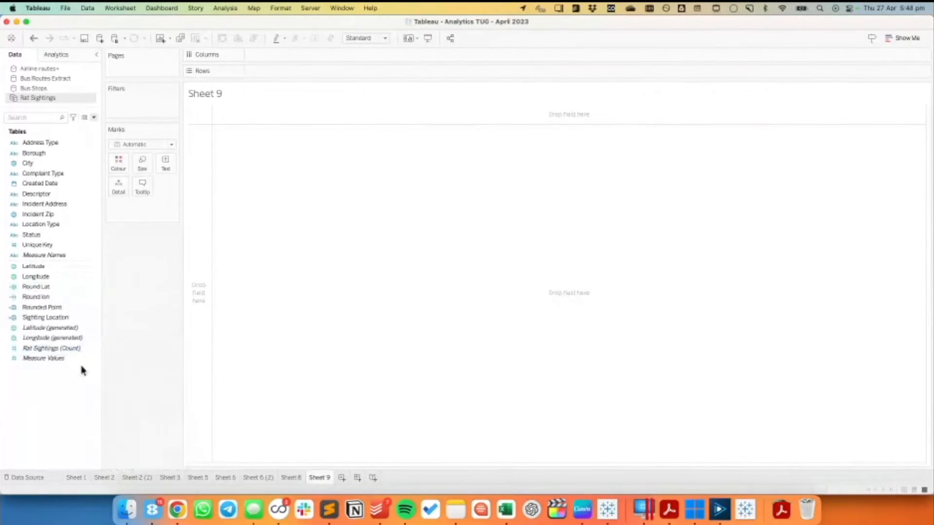
Step: Assign the Longitude geographic role to the Round lon field
left_click(17, 297)
left_click(13, 297)
mouse_move(82, 360)
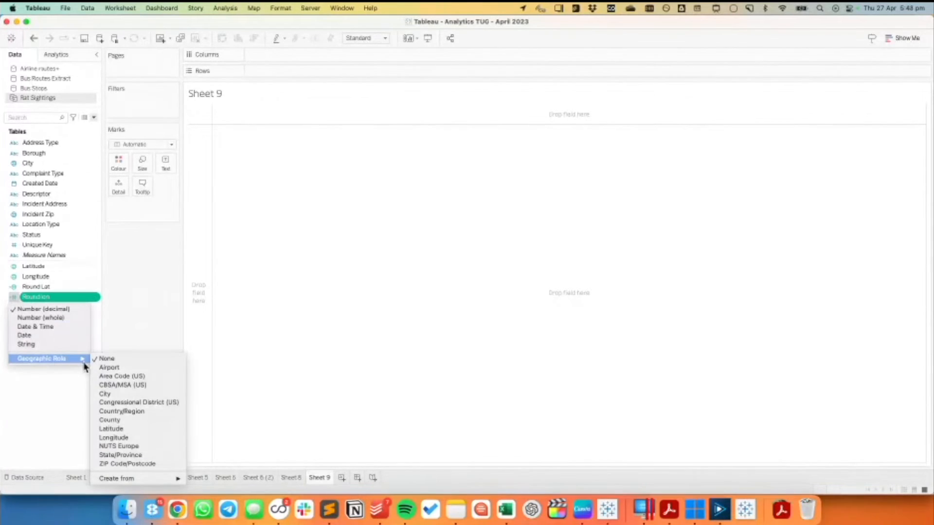
left_click(134, 438)
Step: Convert the Round Lat and Round lon measures into dimensions in the Rat Sightings data source
left_click(48, 288)
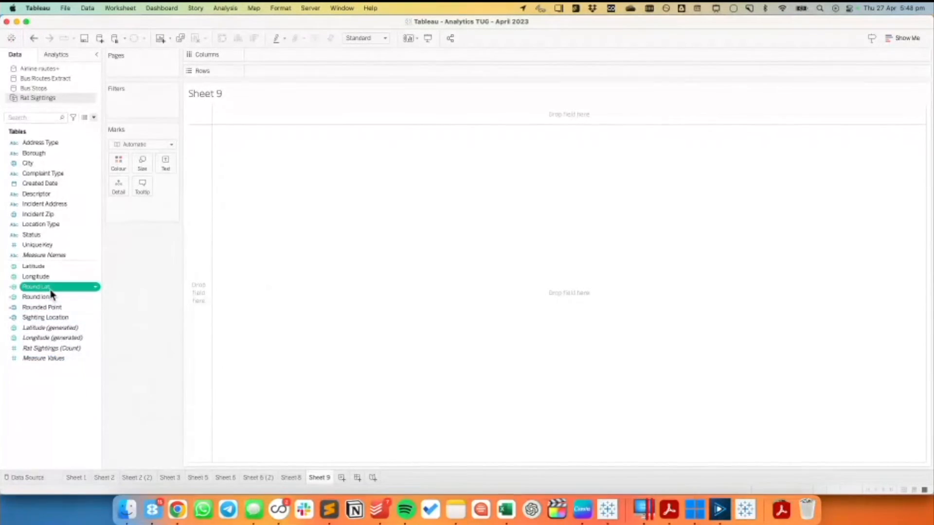
left_click_drag(45, 285, 42, 233)
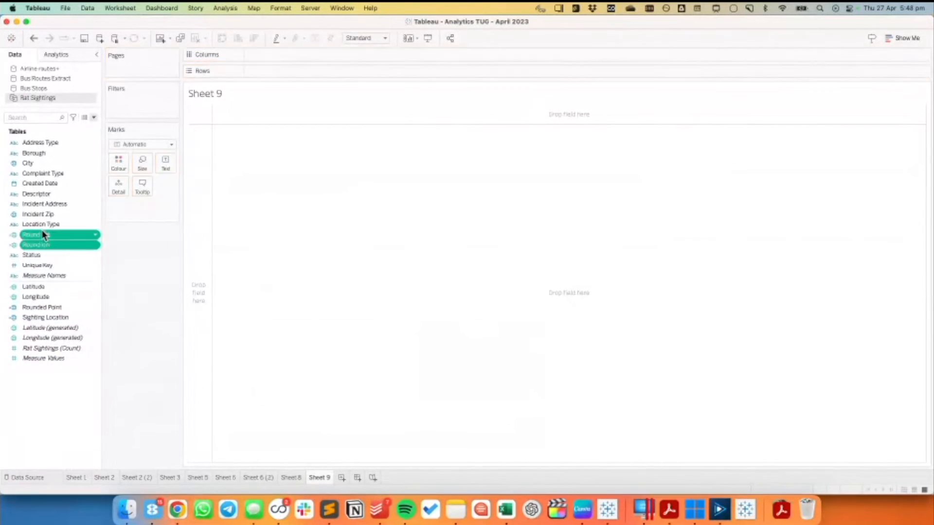
left_click(38, 236)
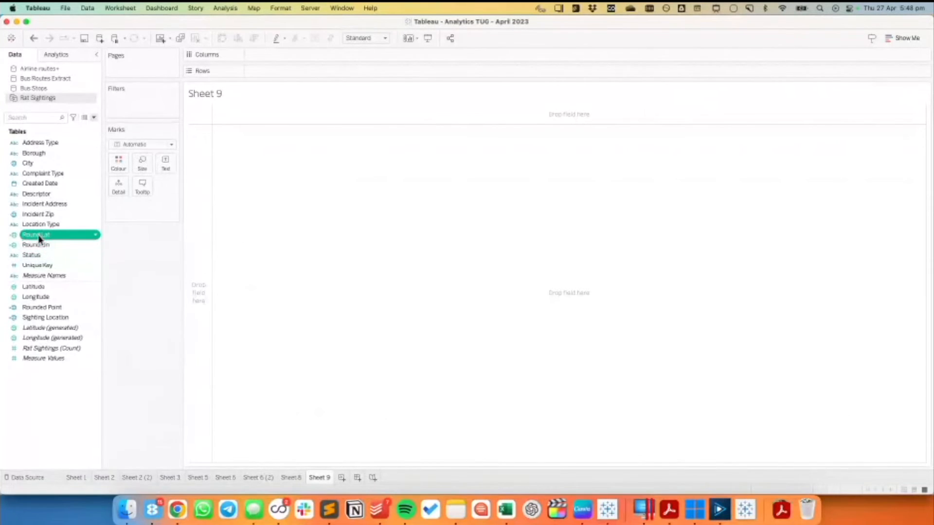
Step: Plot Round lon and Round Lat as a point map and size the marks by Rat Sightings (Count)
double_click(28, 235)
double_click(32, 243)
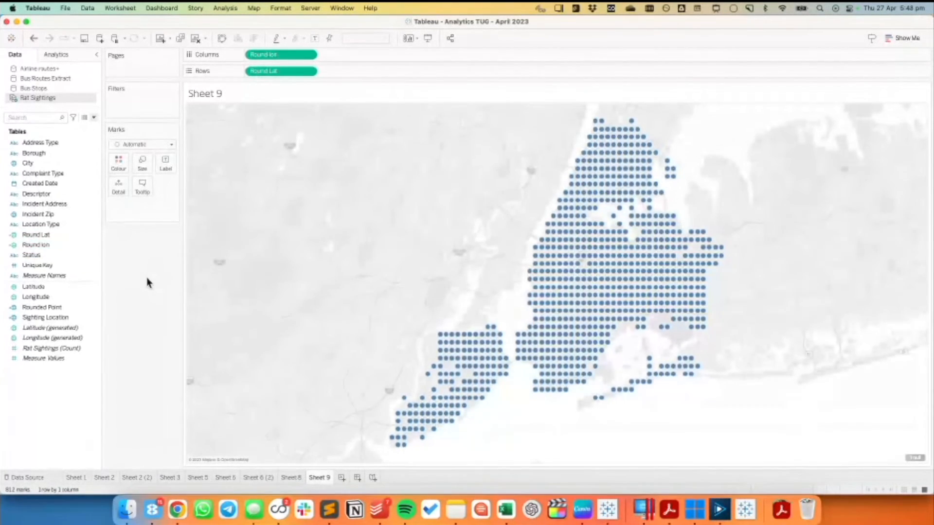
mouse_move(558, 319)
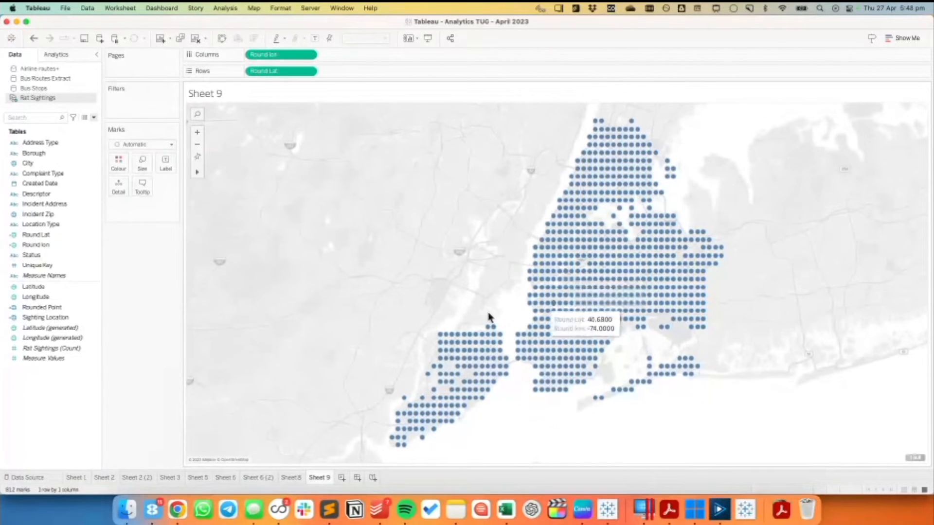
left_click(46, 329)
left_click_drag(49, 348, 143, 165)
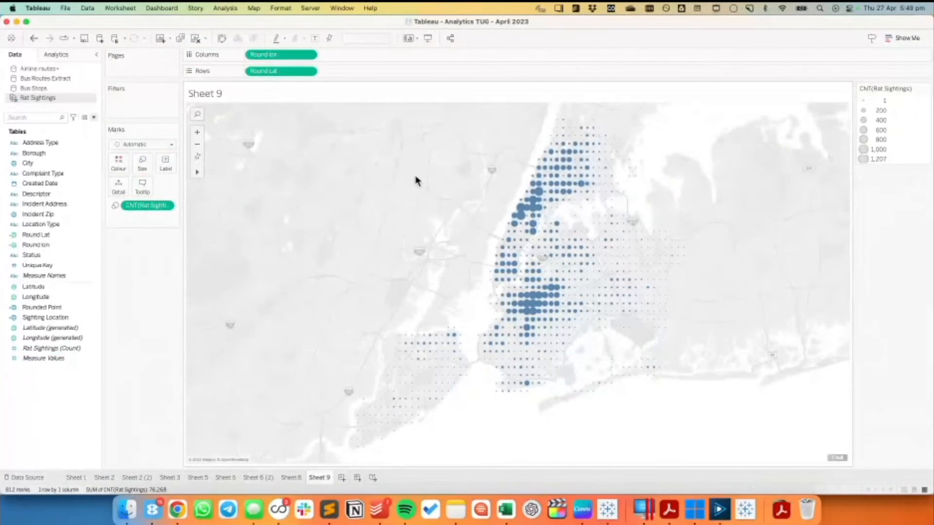
Step: Give the map marks a blue border and reduce their opacity to about 51%
left_click(117, 164)
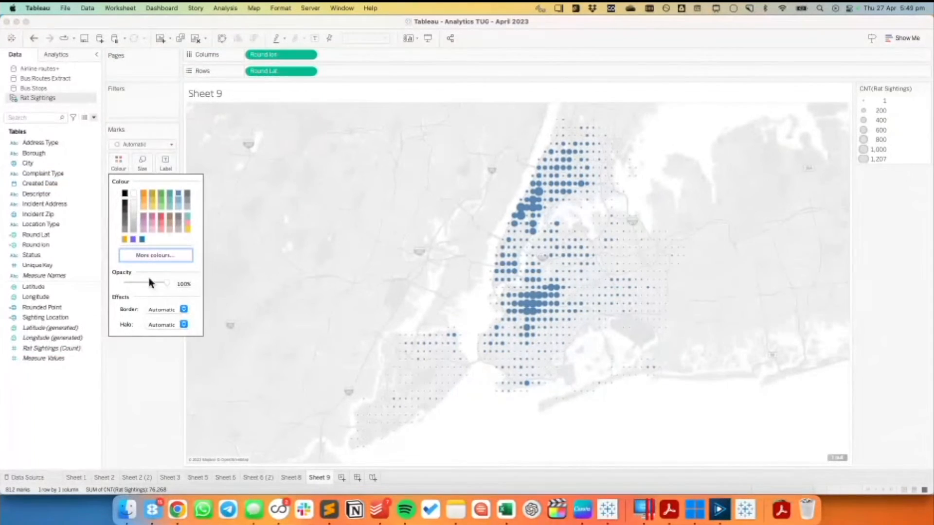
left_click(161, 324)
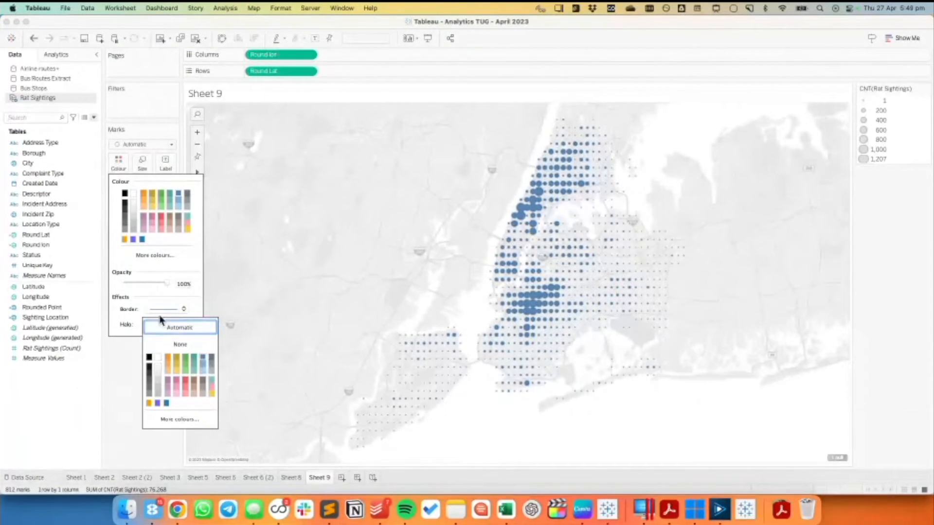
left_click_drag(167, 284, 148, 288)
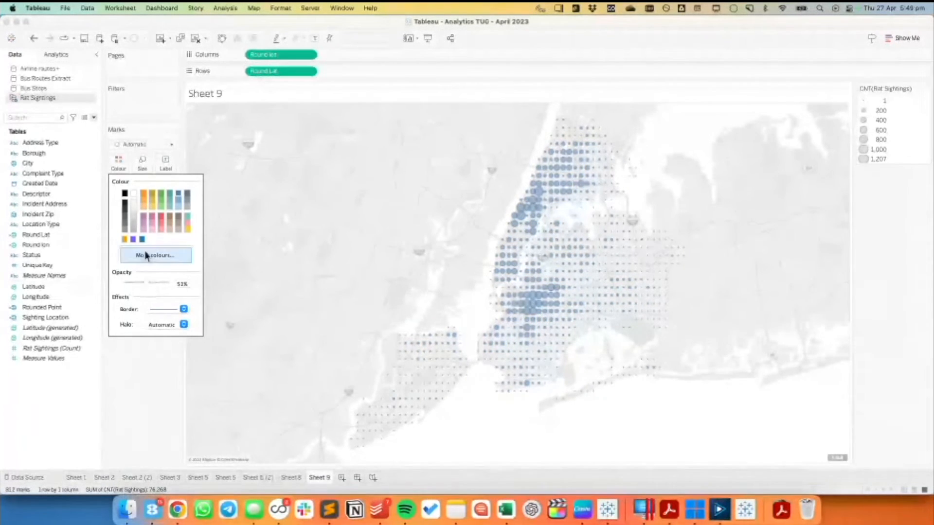
Step: Enlarge the map marks to about the middle of the size range
left_click(142, 162)
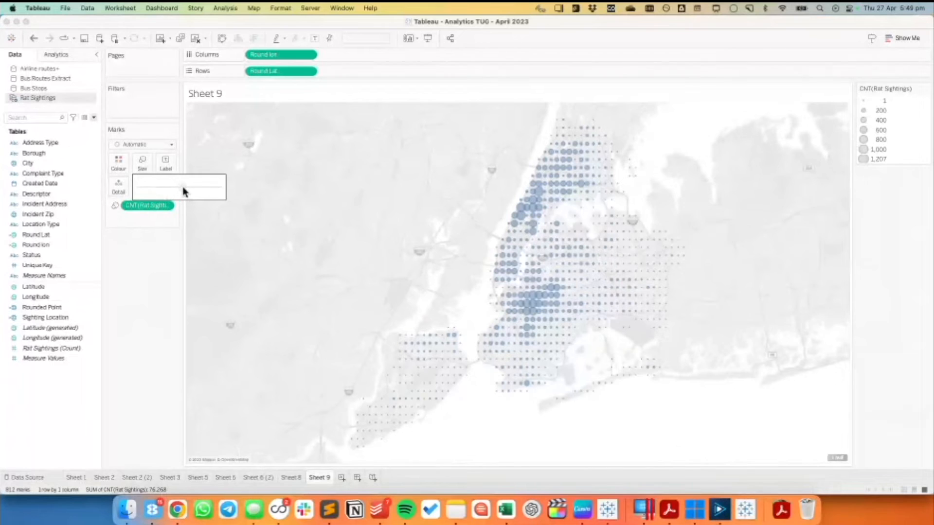
left_click(179, 187)
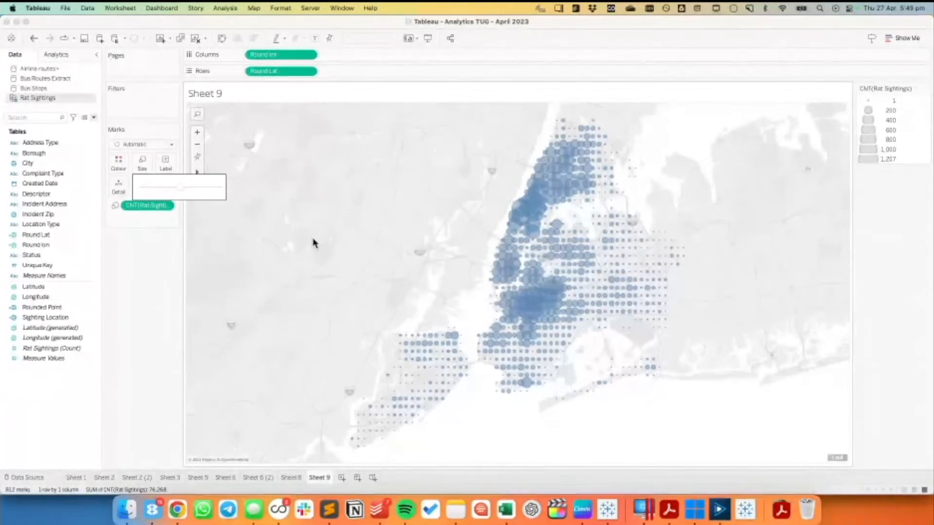
left_click(125, 288)
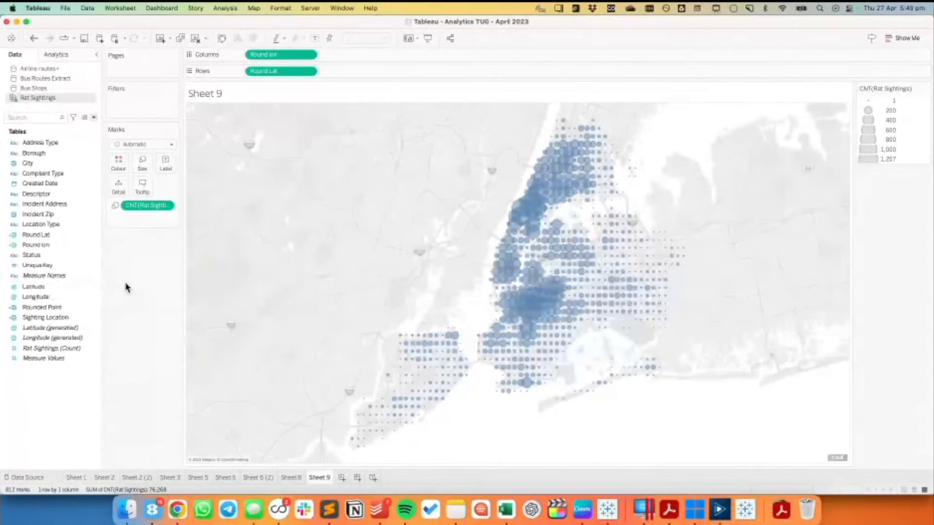
Step: Add a new worksheet, create a float parameter named Hexbin Adjuster with value 1, and show its control
left_click(342, 478)
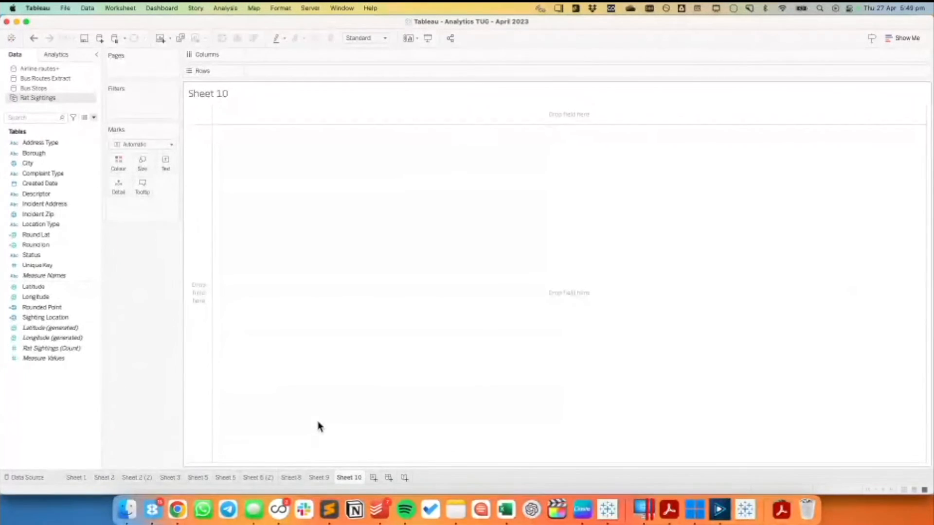
right_click(43, 392)
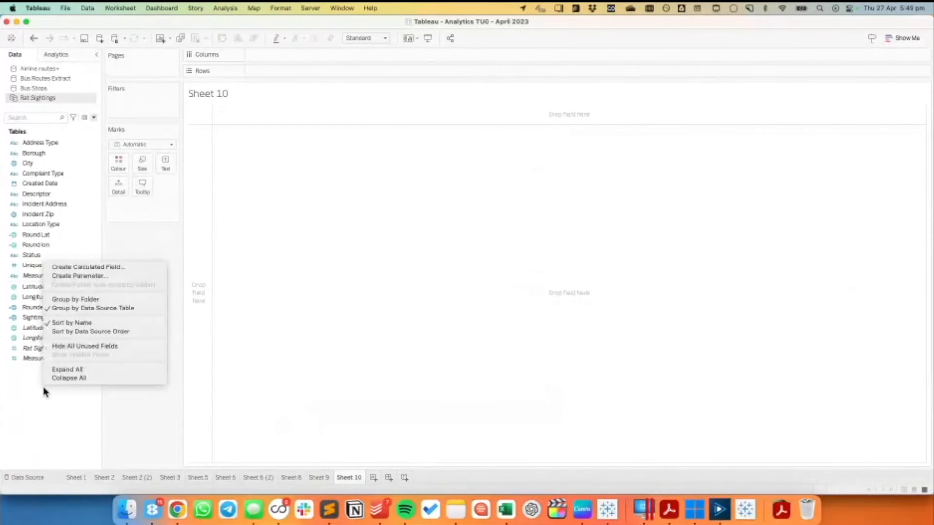
left_click(83, 277)
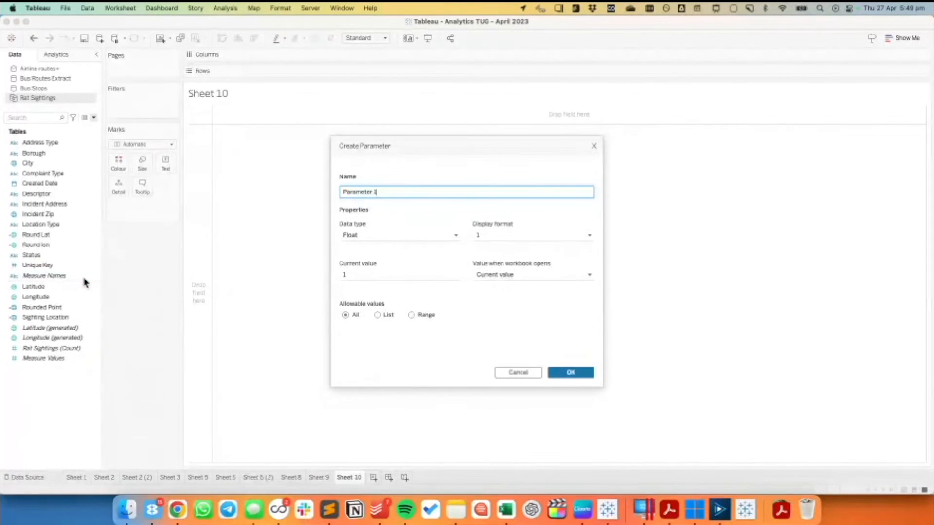
key("super+a")
type("He")
left_click(572, 372)
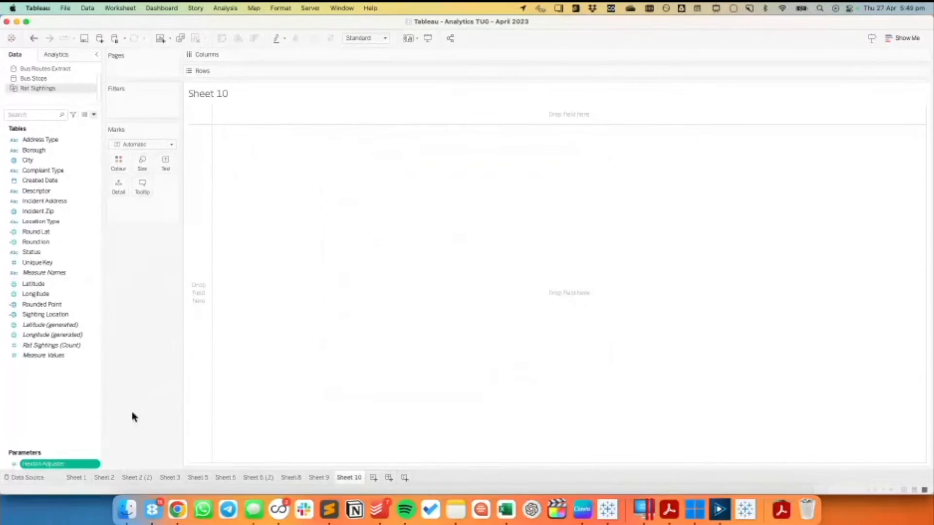
right_click(76, 464)
left_click(93, 315)
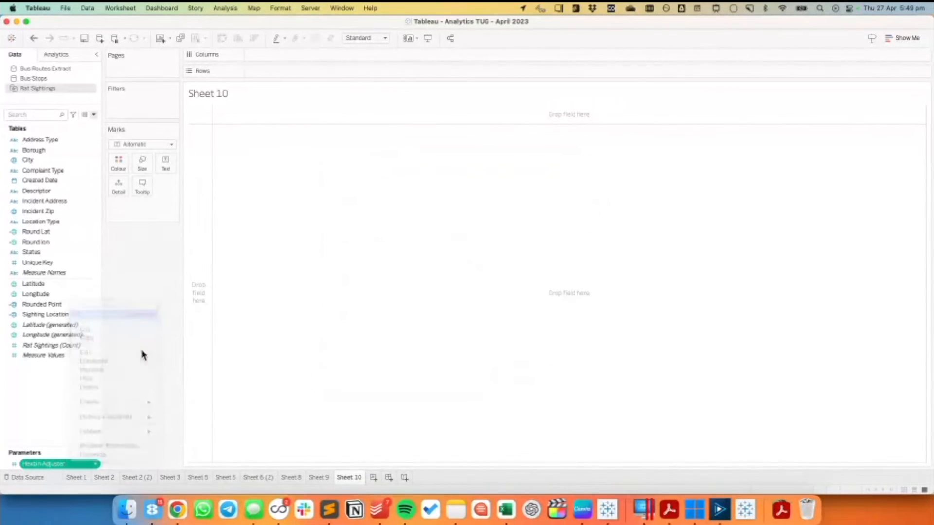
Step: Start a calculated field in the Rat Sightings data source, expand its function reference, and name the field Hex X
left_click(93, 114)
left_click(86, 125)
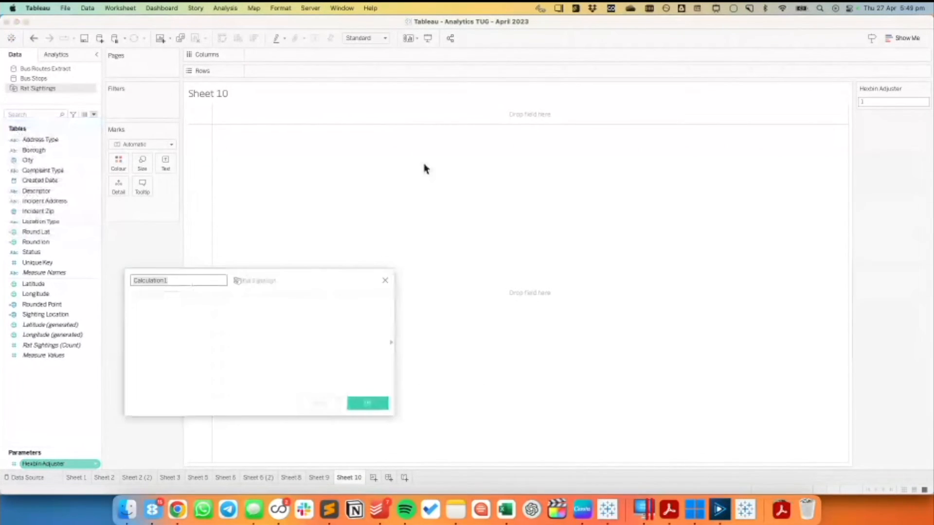
left_click(391, 349)
left_click_drag(359, 286, 375, 202)
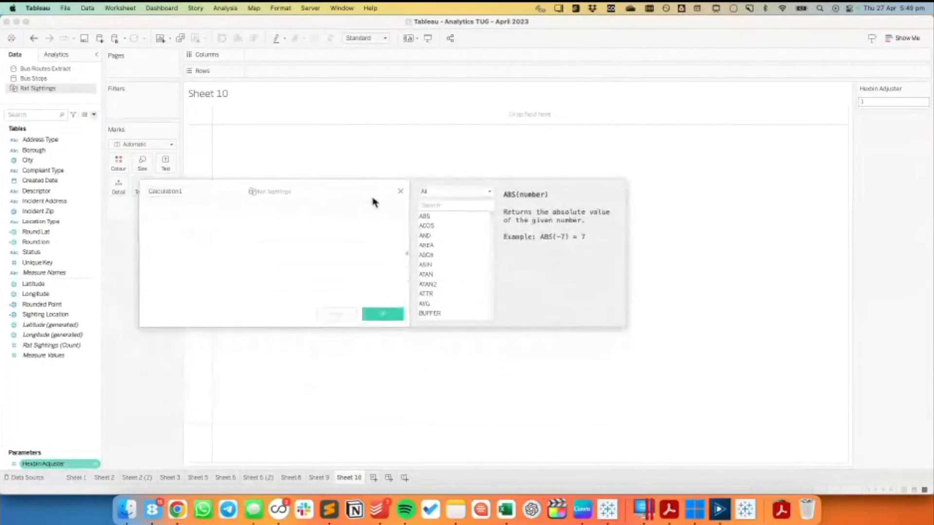
double_click(152, 192)
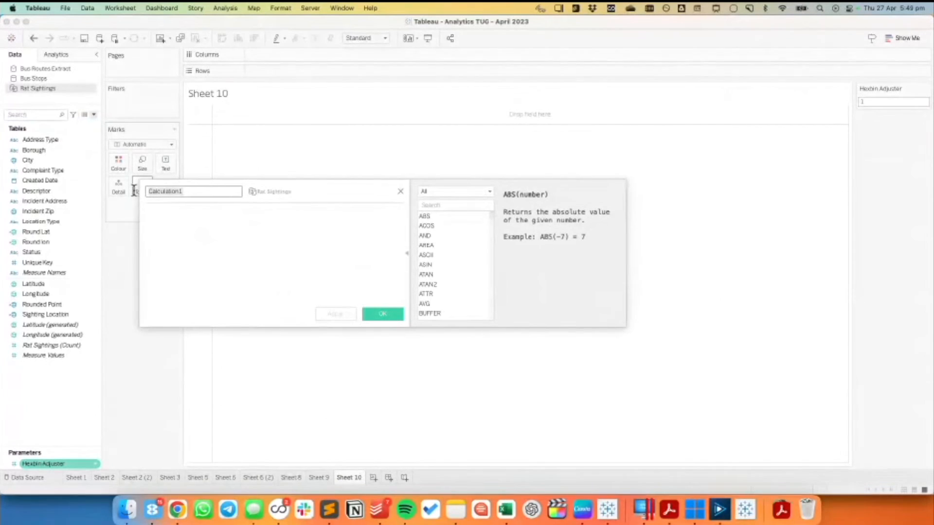
type("Hex X")
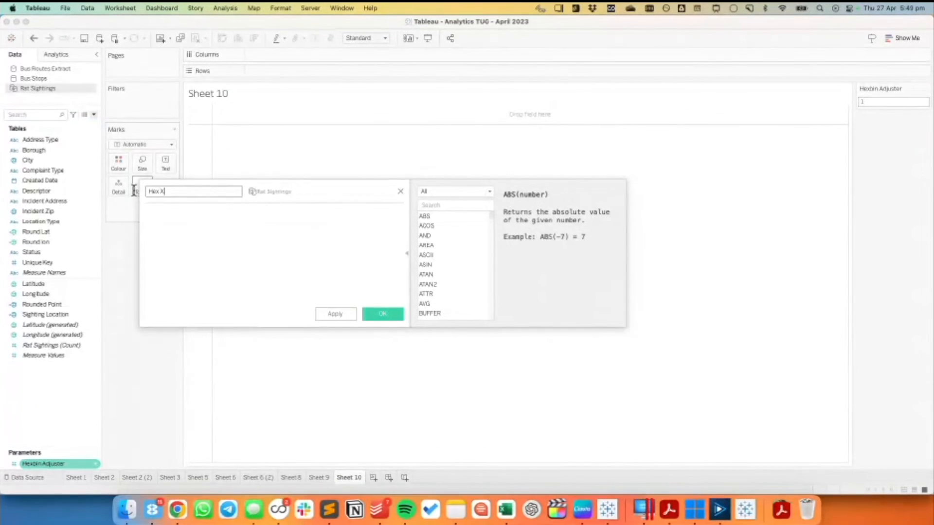
Step: Search all functions for hex and insert HEXBINX into the Hex X formula
left_click(438, 193)
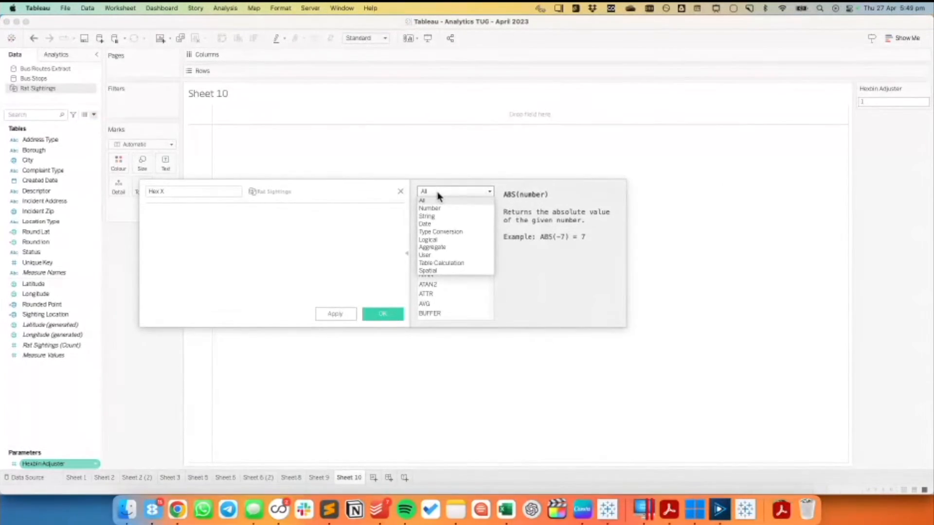
left_click(422, 200)
left_click(429, 205)
type("he")
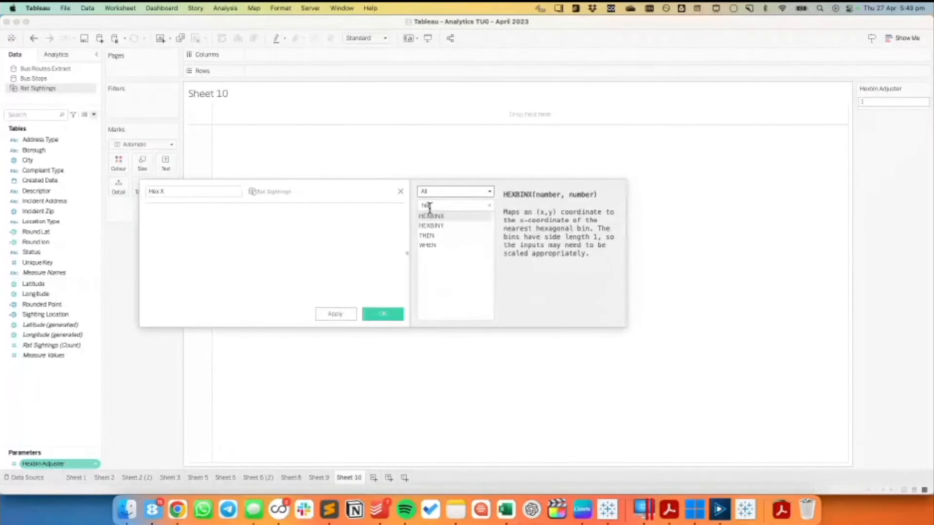
type("x")
double_click(436, 219)
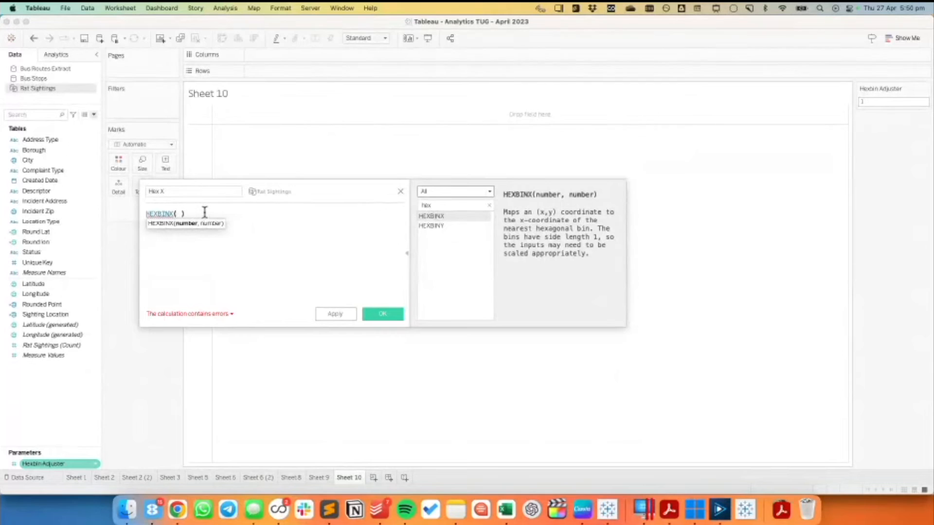
Step: Complete the Hex X formula as HEXBINX([Longitude],[Latitude]) and save the field
type("[Longitude]")
key("Return")
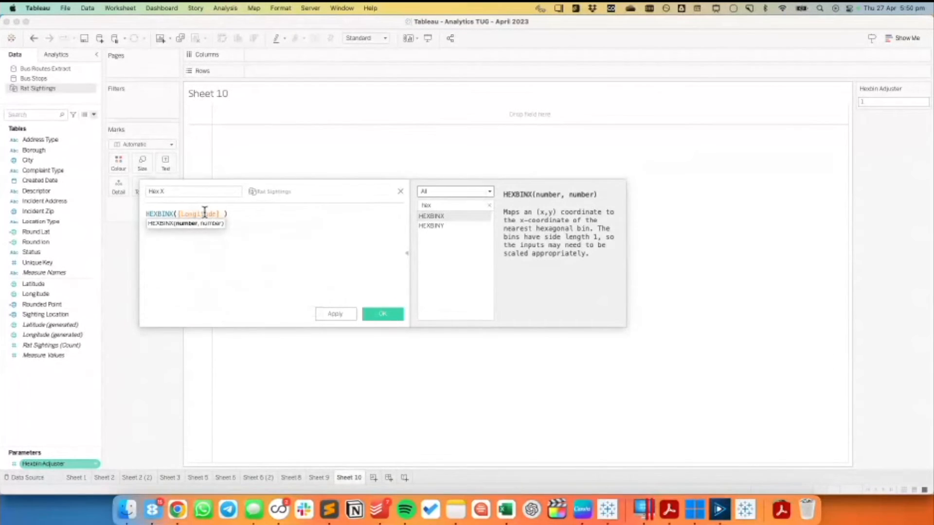
type(",lat")
key("Return")
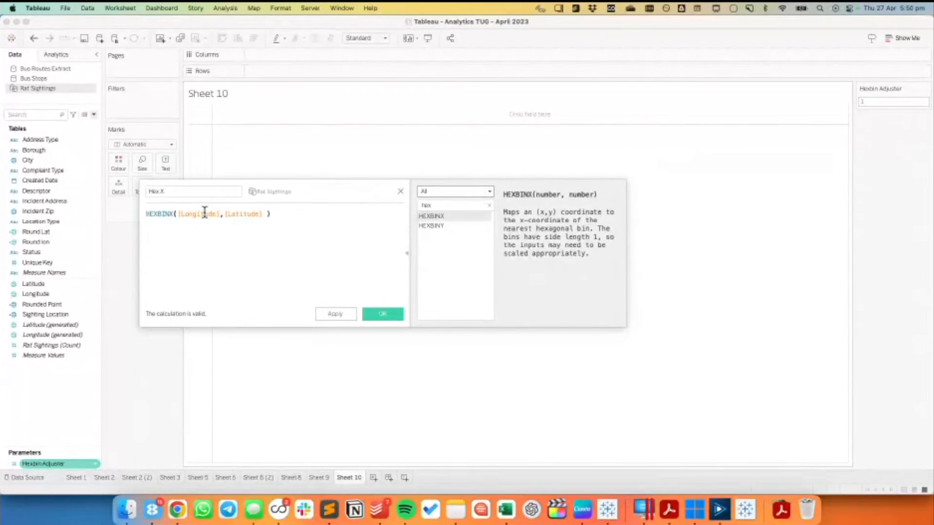
left_click(382, 314)
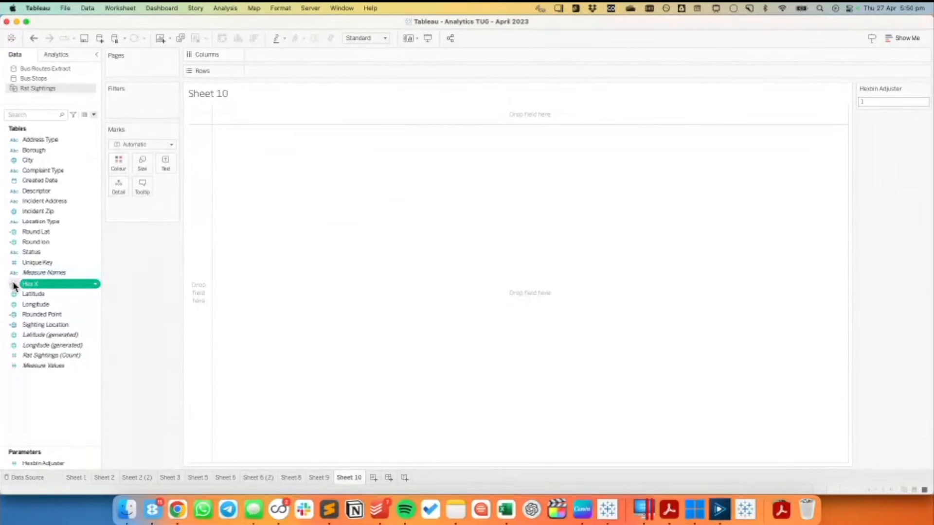
Step: Start another calculated field in the Rat Sightings data source and name it Hex Y
right_click(56, 411)
left_click(86, 288)
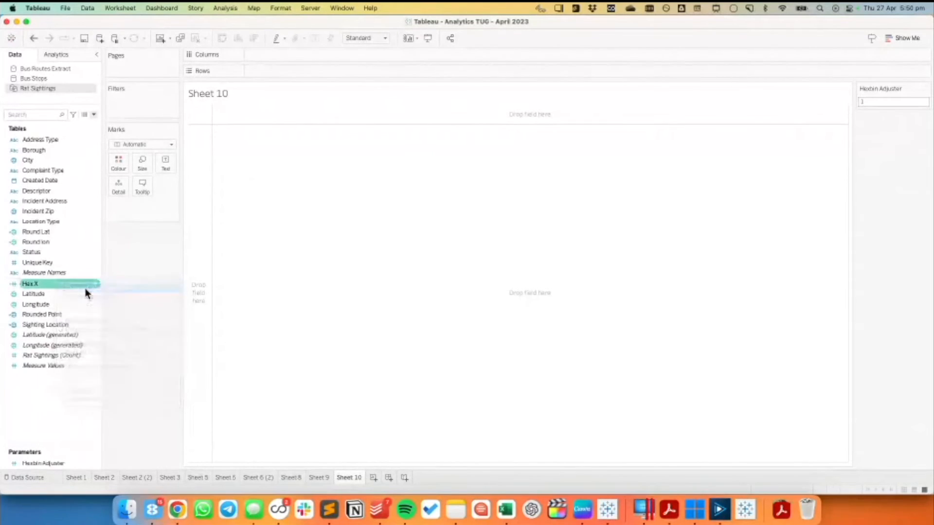
type("Hex Y")
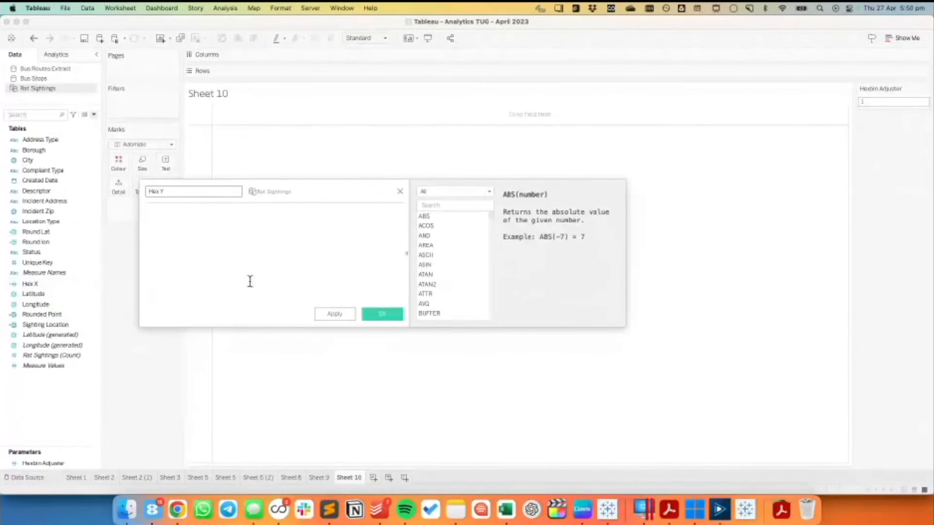
left_click(248, 265)
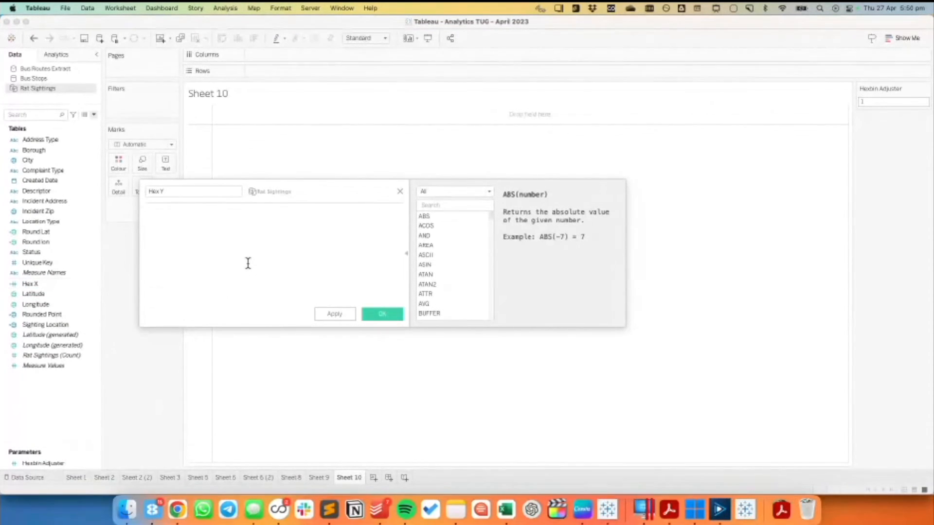
Step: Enter HEXBINY([Longitude],[Latitude]) as the Hex Y formula and save the field
type("hexbin")
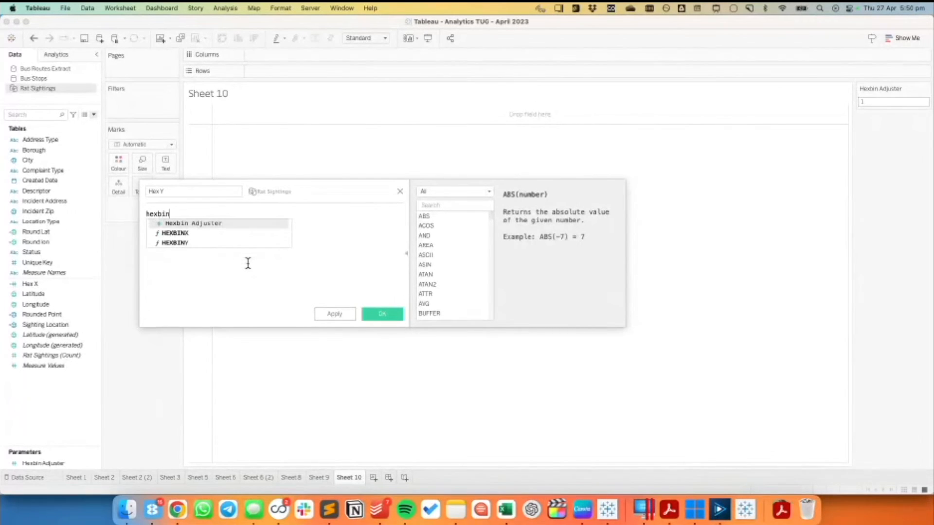
key("Down")
key("Return")
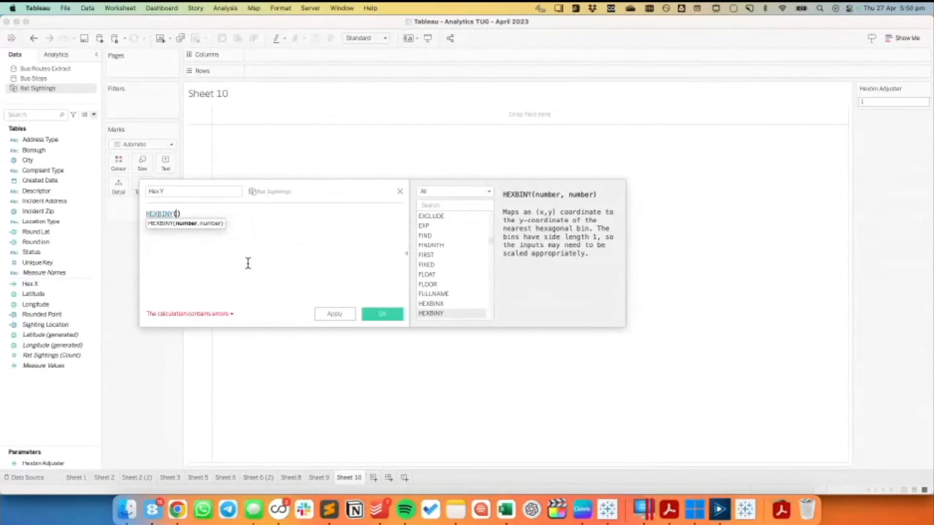
type("lon")
key("Return")
type(",lat")
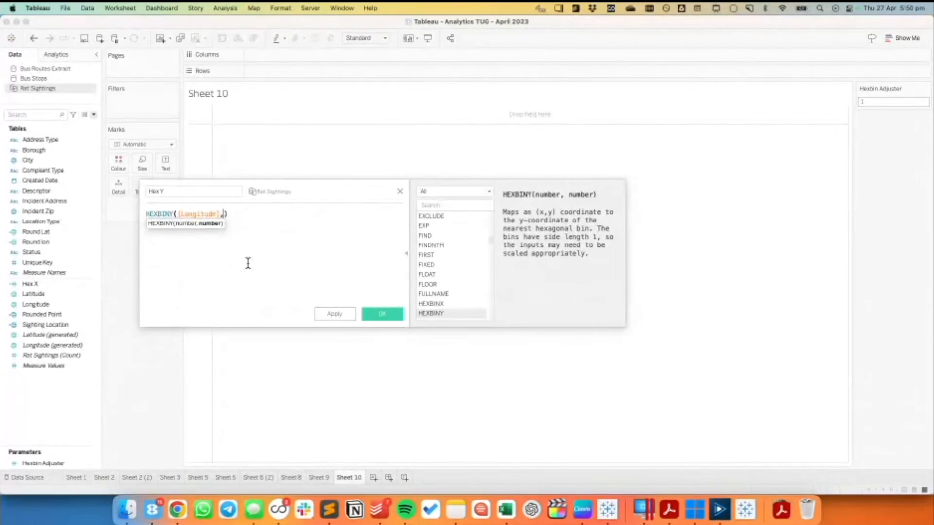
key("Return")
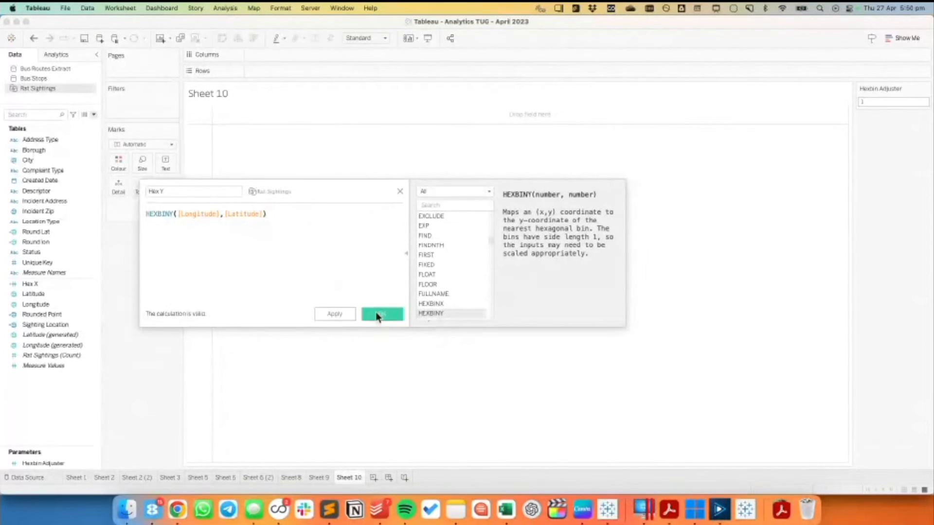
left_click(381, 314)
Step: Move Hex X and Hex Y into the dimensions and convert both fields to continuous
left_click(45, 284)
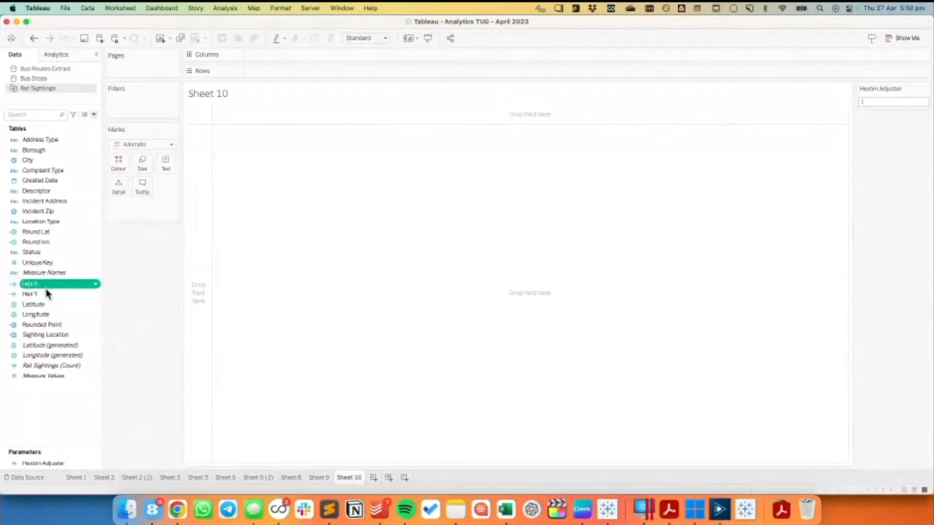
left_click(46, 293, "super")
left_click_drag(45, 294, 54, 240)
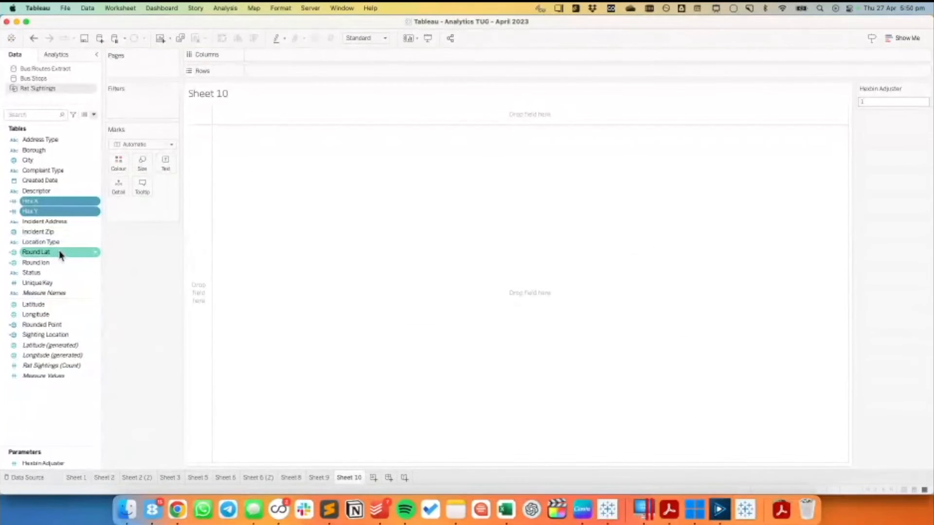
right_click(34, 201)
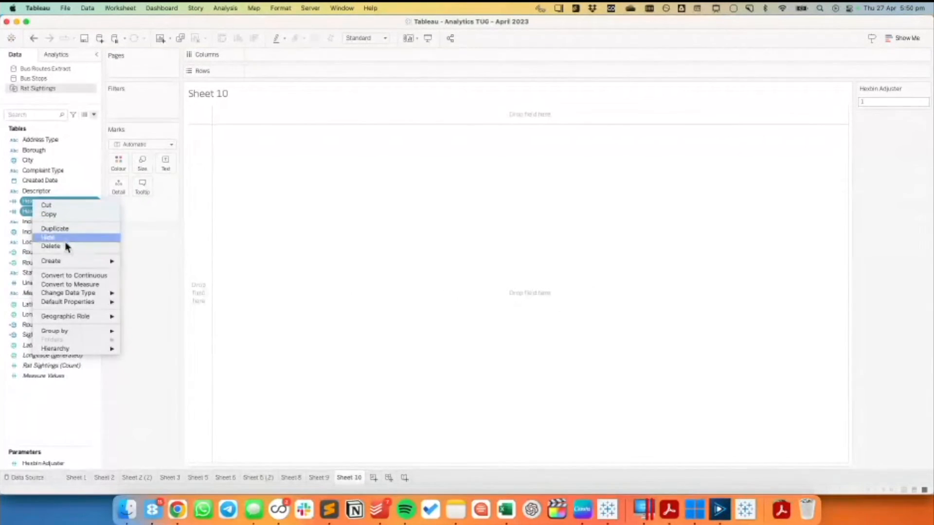
left_click(76, 276)
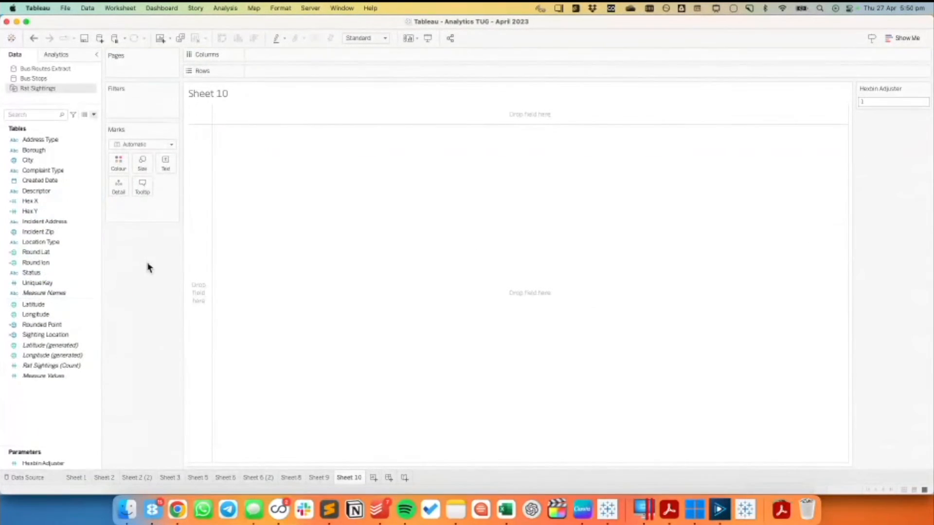
Step: Assign the Longitude geographic role to Hex X and the Latitude geographic role to Hex Y
left_click(37, 200)
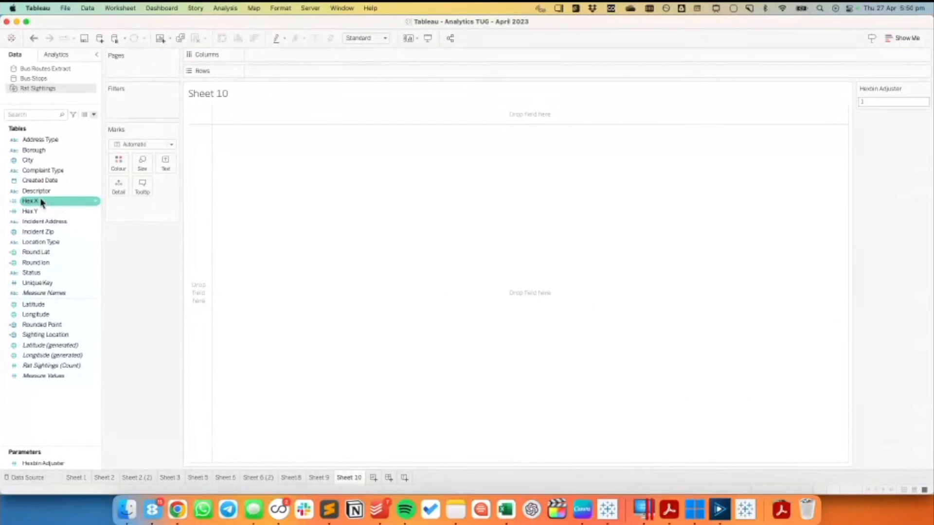
left_click(15, 202)
mouse_move(46, 267)
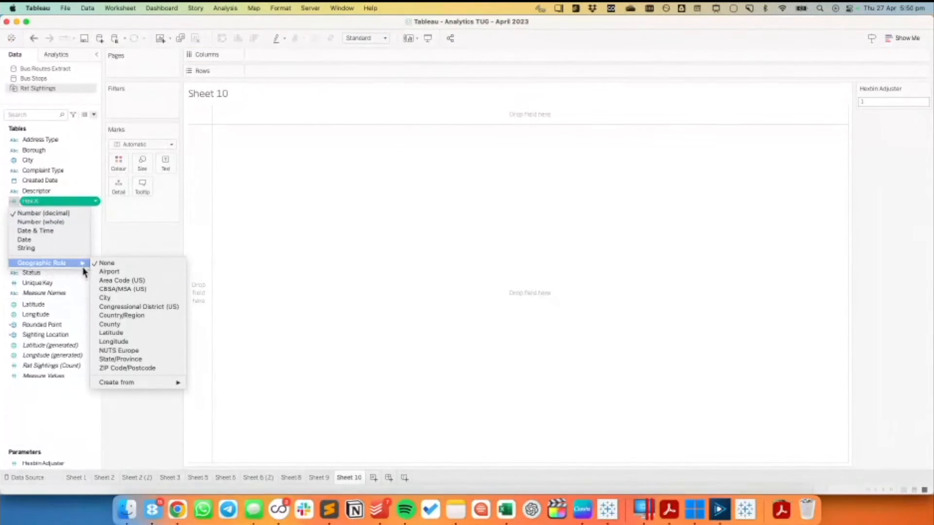
left_click(132, 341)
left_click(14, 212)
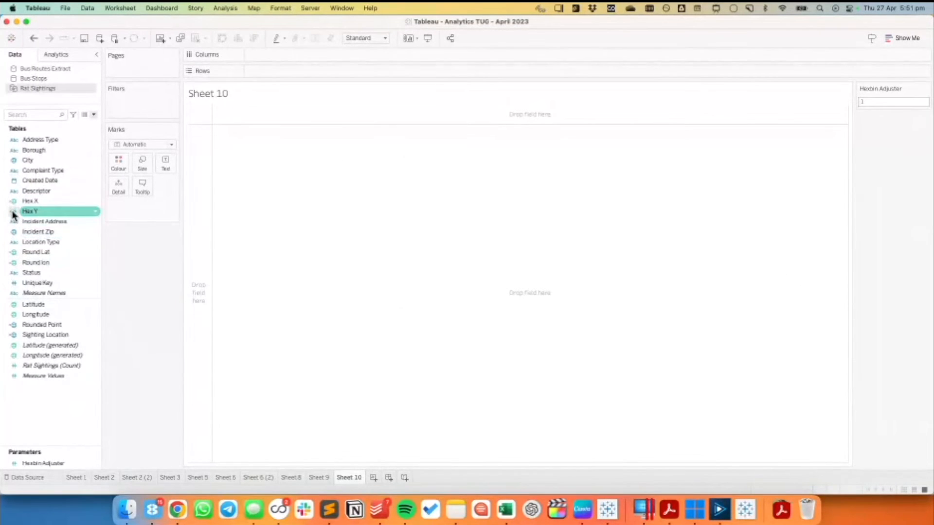
left_click(13, 212)
mouse_move(62, 274)
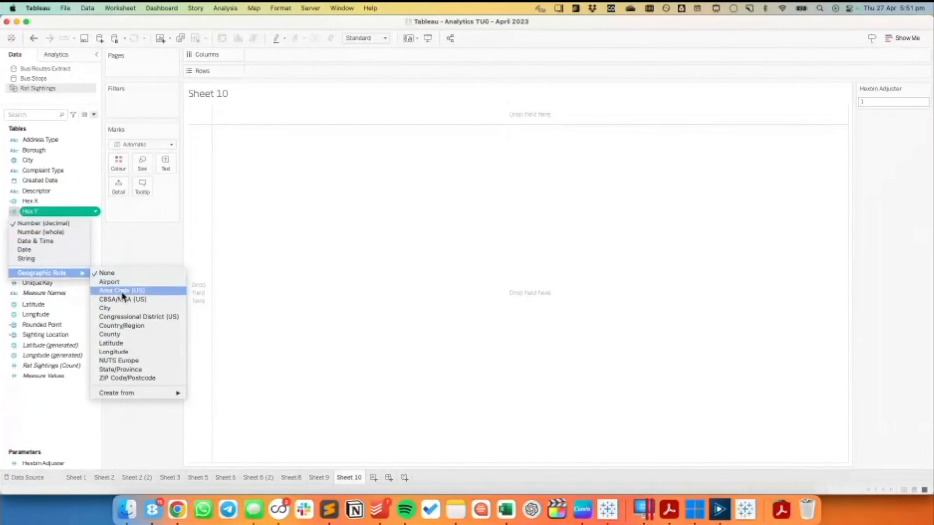
left_click(128, 352)
Step: Build a map on Sheet 10 with Hex X on Columns and Hex Y on Rows
left_click(36, 202)
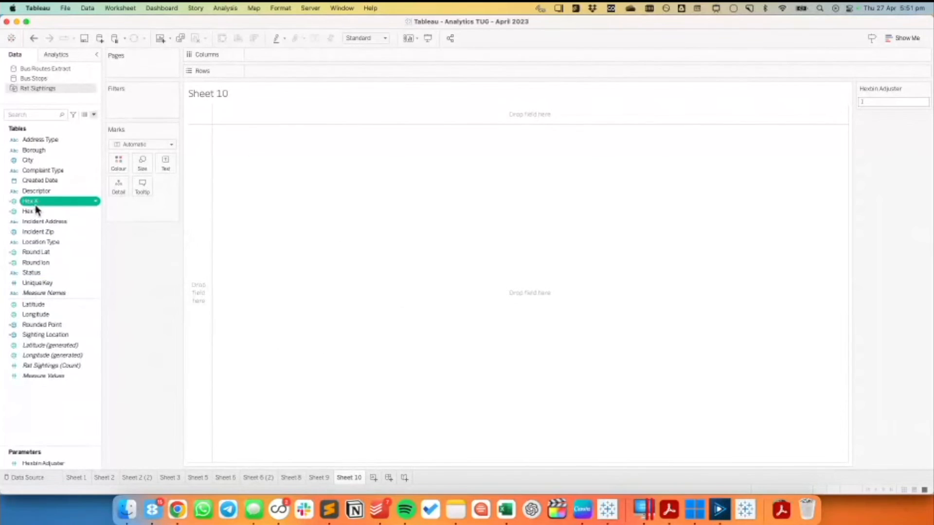
double_click(36, 210)
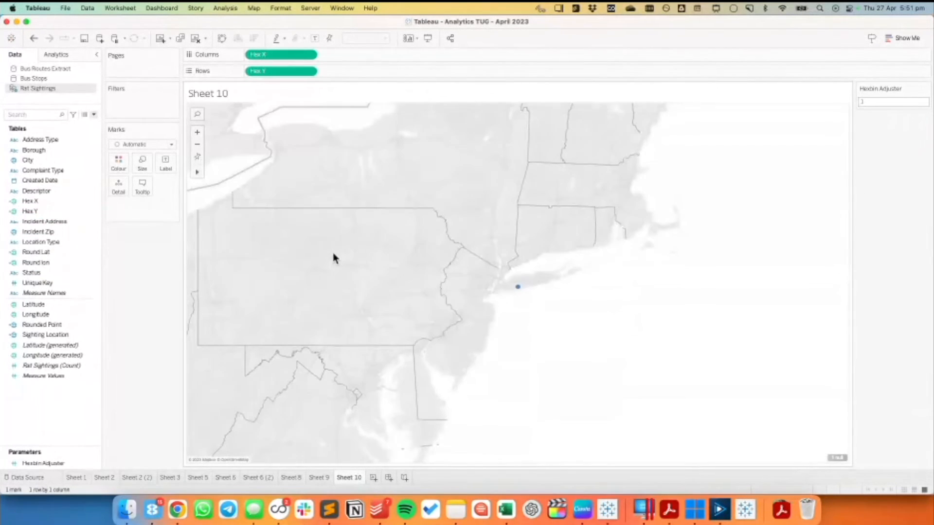
mouse_move(519, 291)
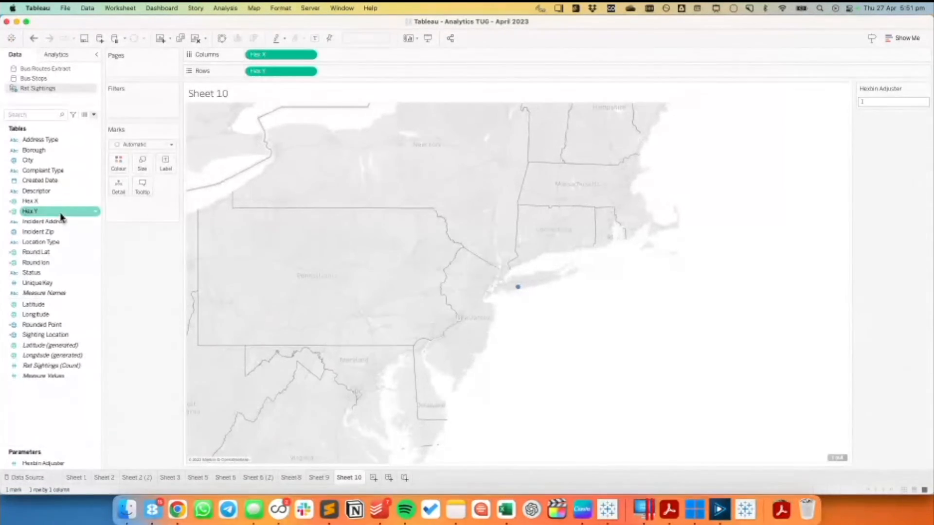
Step: Edit Hex X to multiply both Longitude and Latitude inside HEXBINX by [Hexbin Adjuster], and save it
right_click(51, 201)
left_click(64, 253)
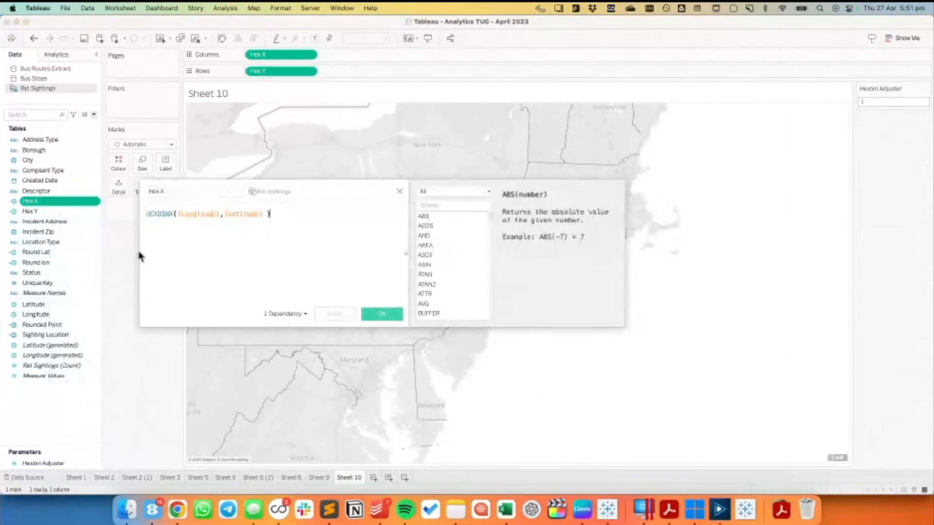
left_click(219, 212)
type("*[Hexbin Adjuster]")
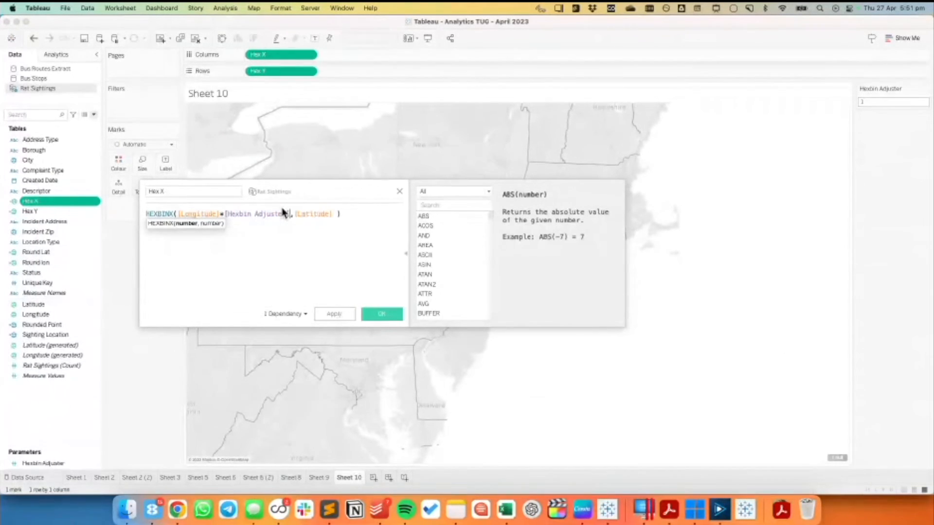
left_click(332, 213)
type("*[Hexbin Adjuster]")
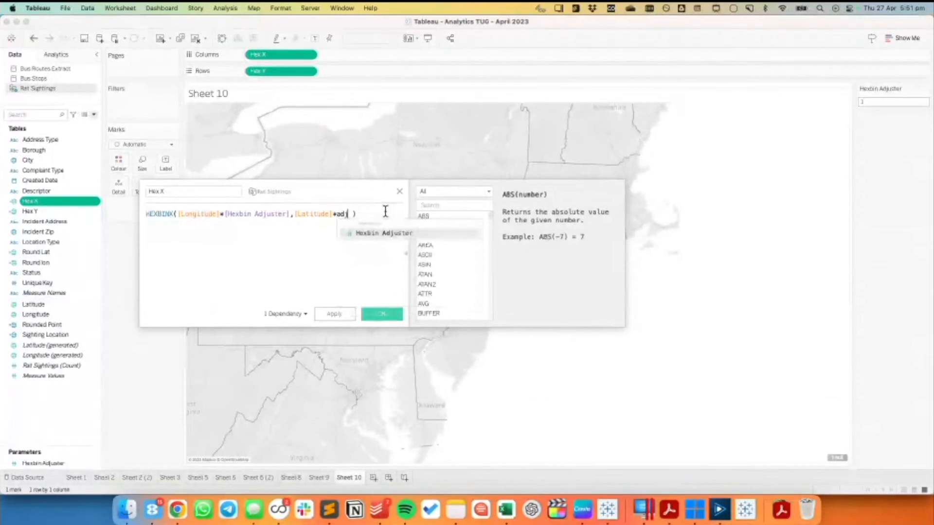
left_click(382, 313)
Step: Edit Hex Y to multiply both Longitude and Latitude inside HEXBINY by [Hexbin Adjuster], and save it
left_click(36, 212)
right_click(37, 212)
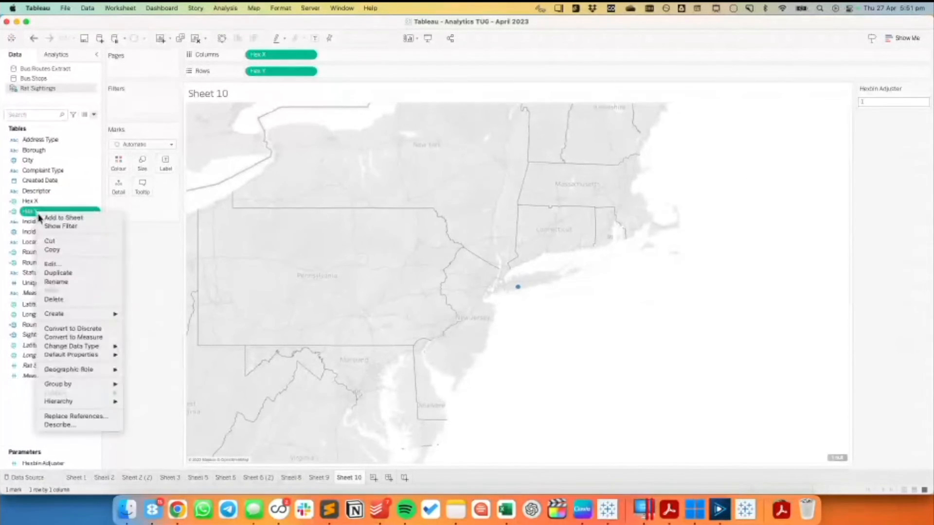
left_click(52, 264)
left_click(220, 213)
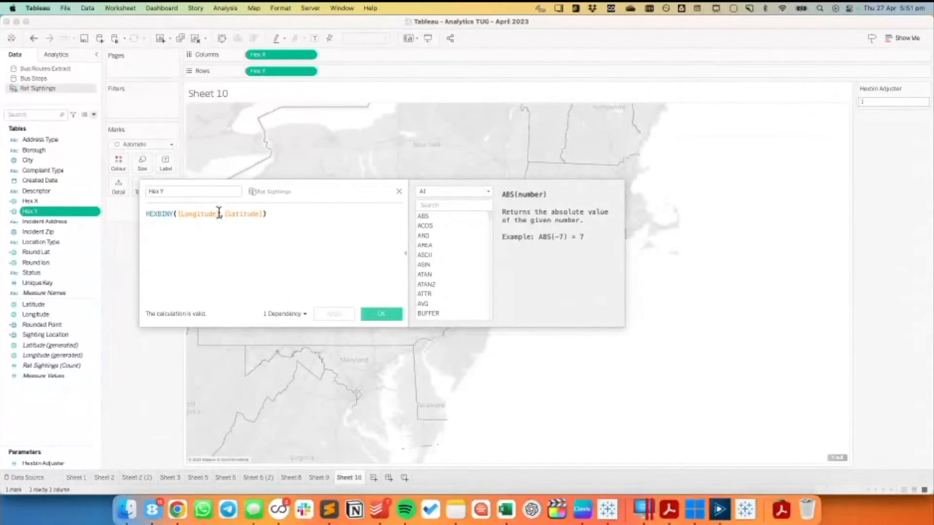
type("*adj")
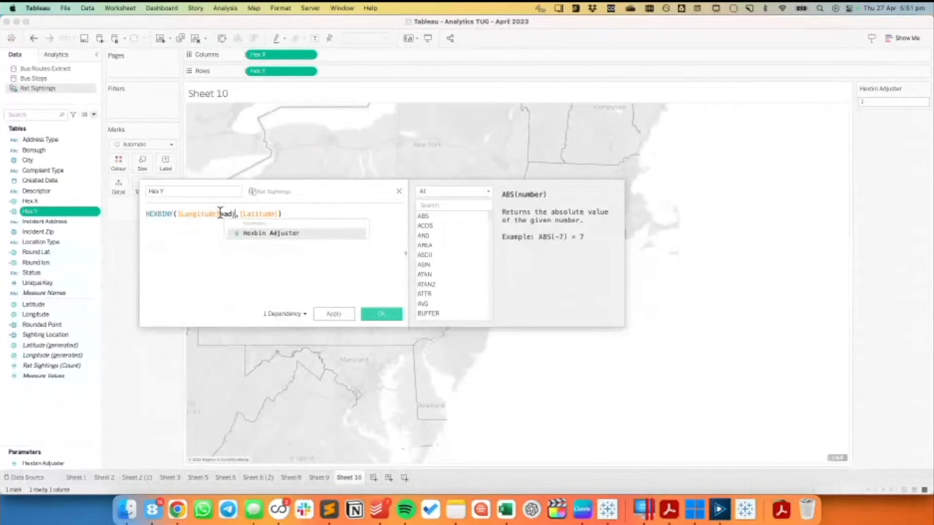
key("Return")
left_click(333, 214)
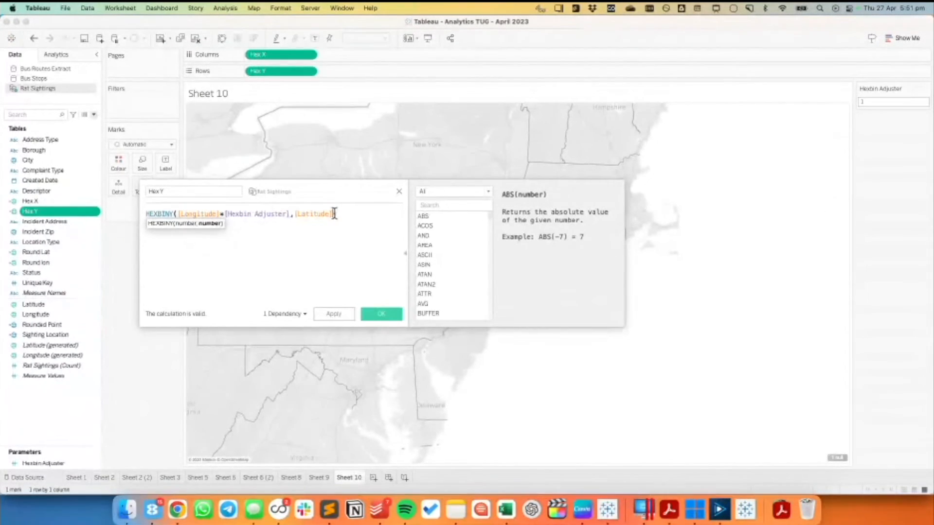
type("*adj")
key("Return")
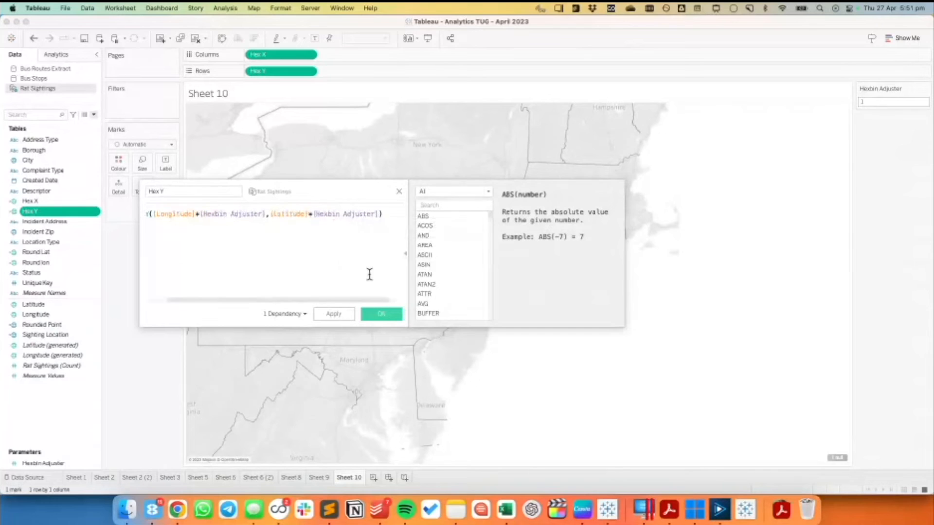
left_click(381, 314)
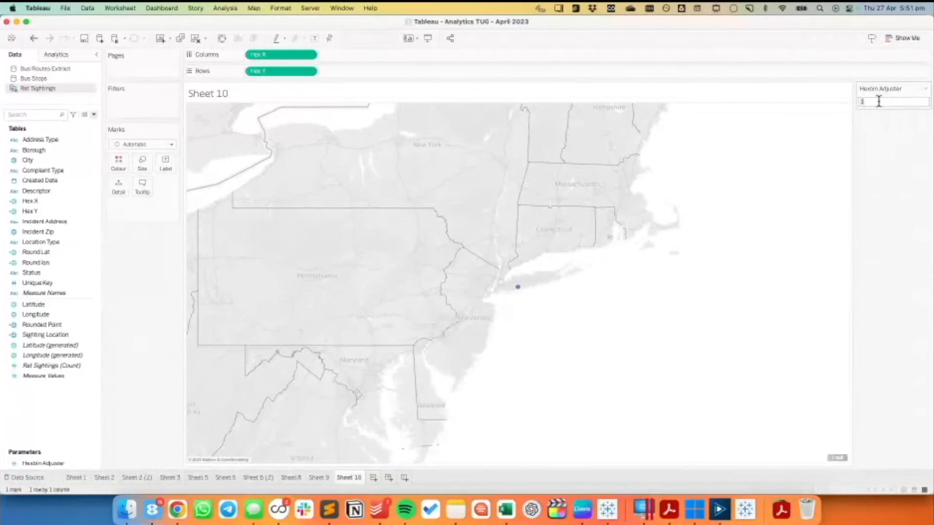
Step: Set the Hexbin Adjuster parameter to 30 and check the Hex X and Hex Y coordinates of a mark
type("30")
key("Return")
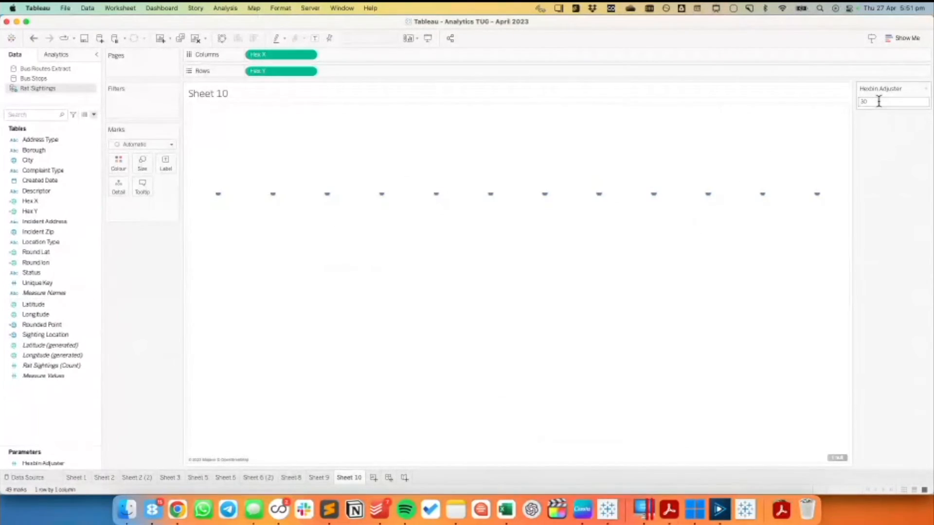
left_click(310, 72)
left_click(300, 182)
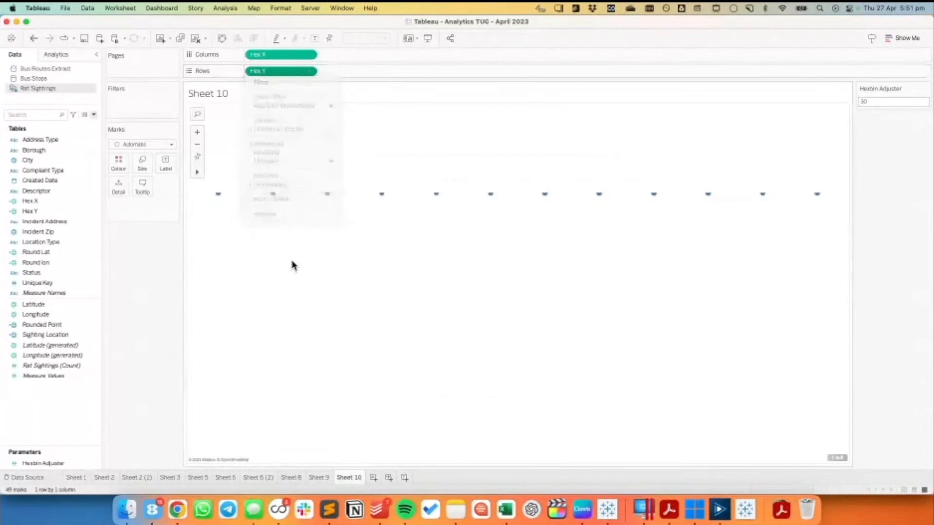
mouse_move(436, 200)
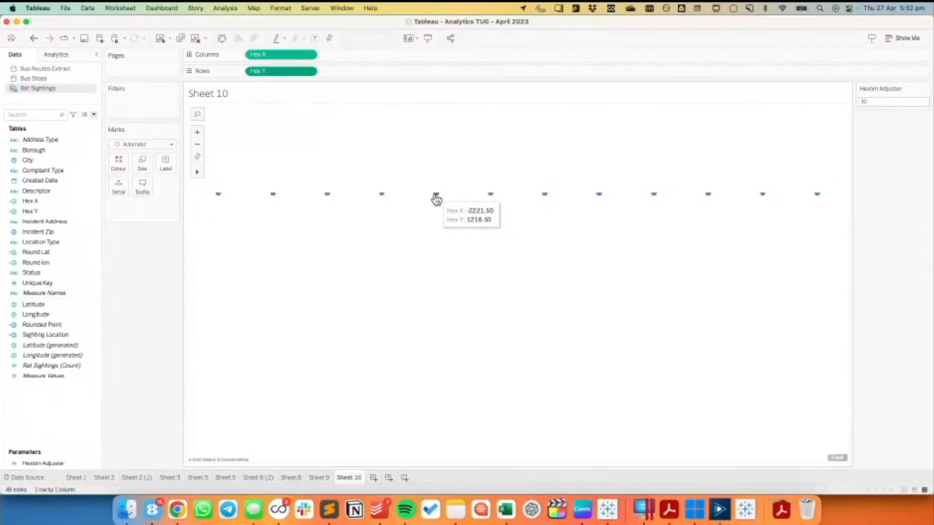
Step: Divide the whole HEXBINX expression in Hex X by [Hexbin Adjuster] and save the field
left_click(40, 202)
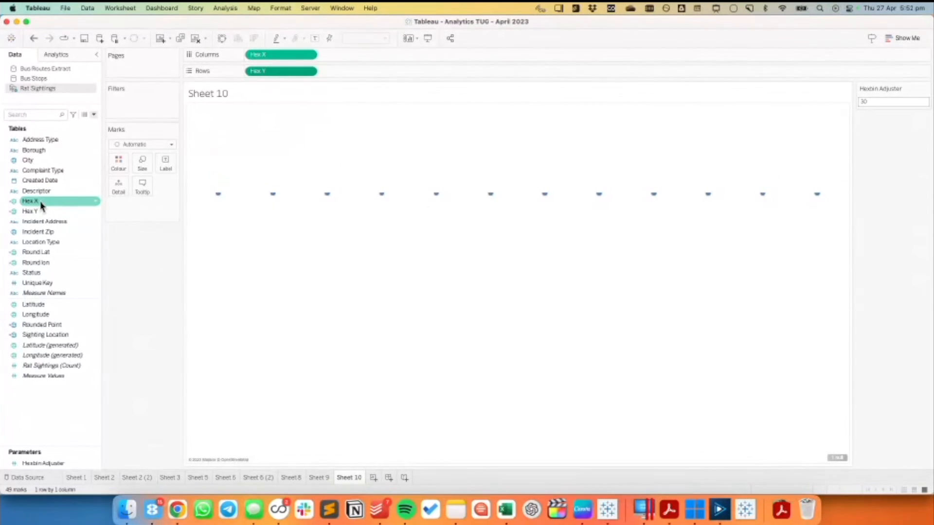
right_click(41, 205)
left_click(62, 255)
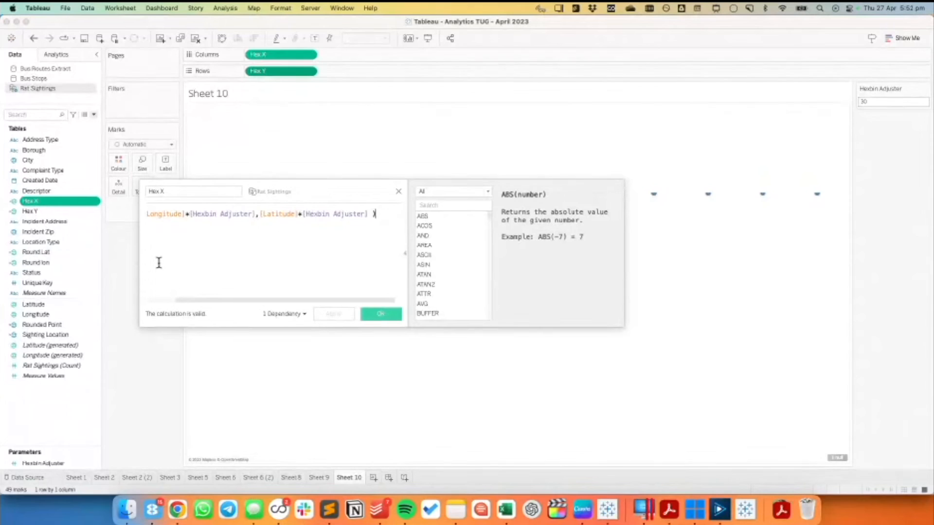
key("Return")
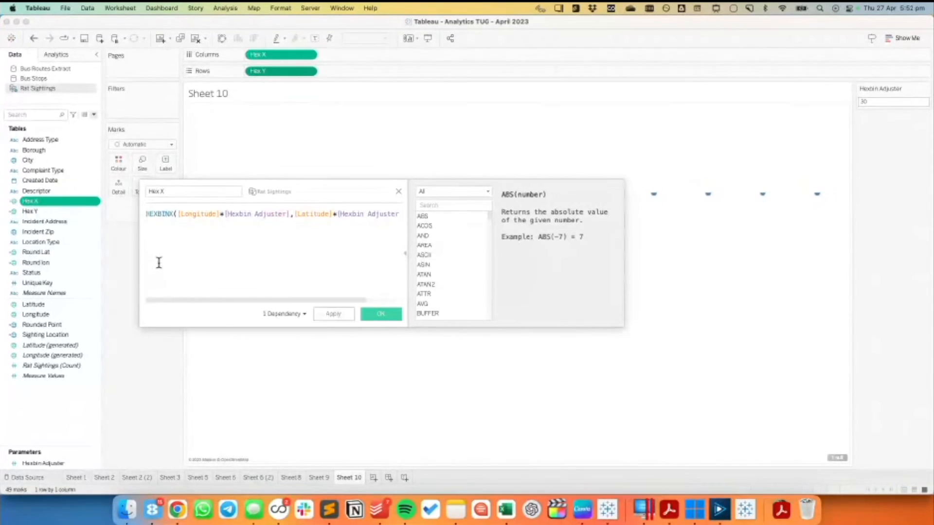
type("/")
key("Return")
type("[Hexbin Adjuster]")
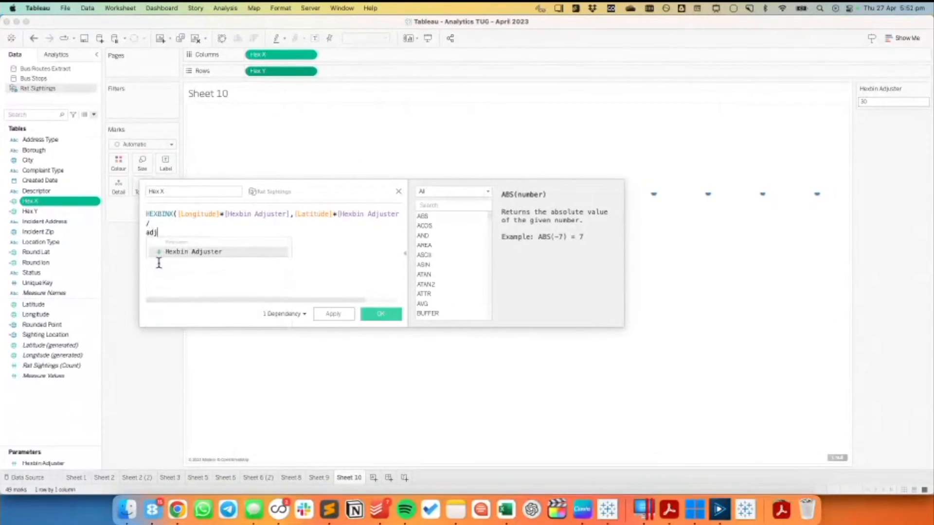
left_click(384, 315)
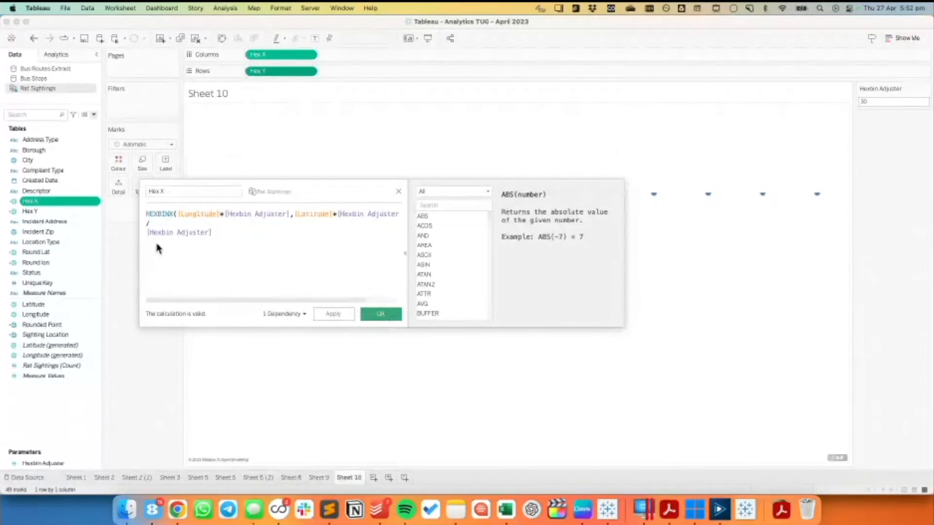
Step: Divide the whole HEXBINY expression in Hex Y by [Hexbin Adjuster] and save the field
right_click(36, 211)
left_click(52, 262)
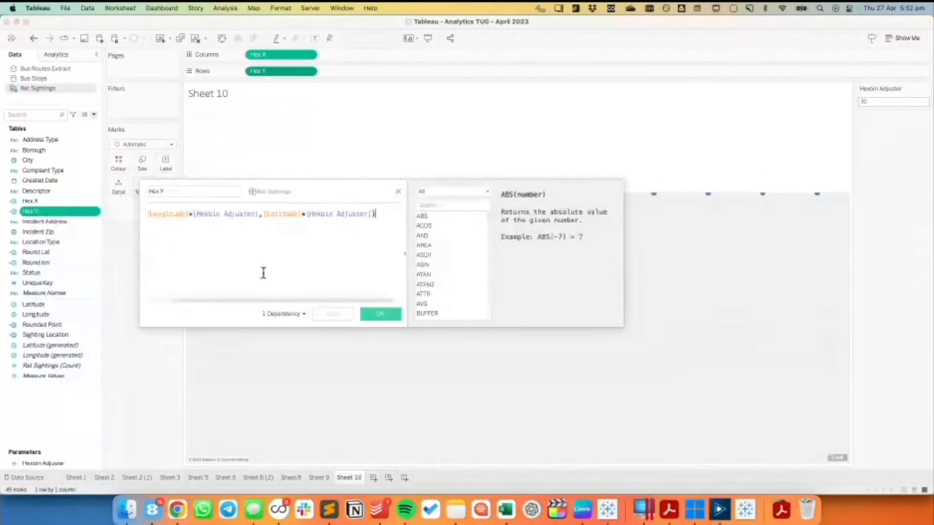
key("Return")
type("Hex")
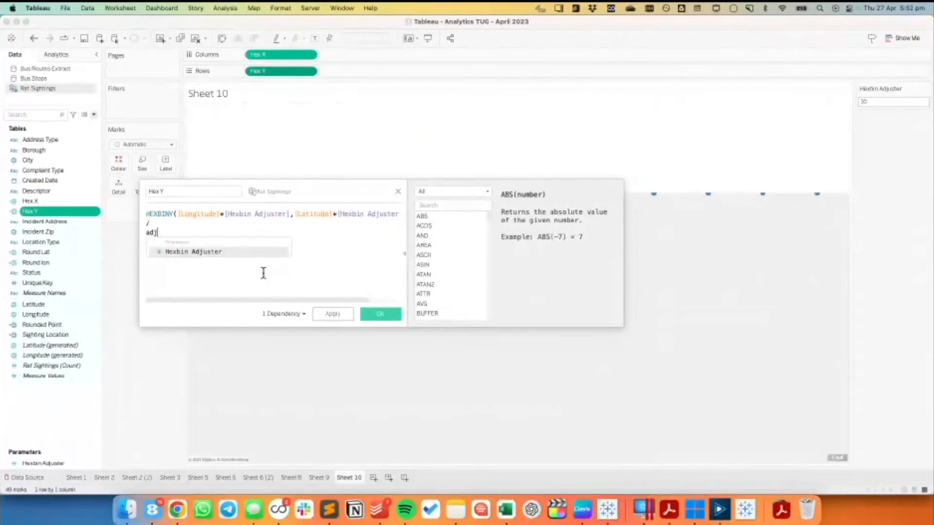
key("Return")
left_click(366, 316)
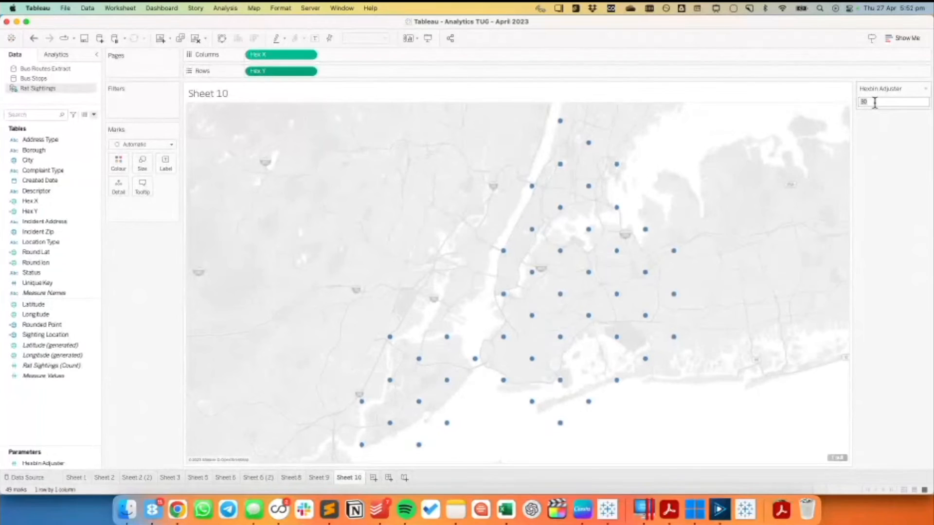
Step: Make the hexbins finer by raising the Hexbin Adjuster to 200 and finally to 300
key("Return")
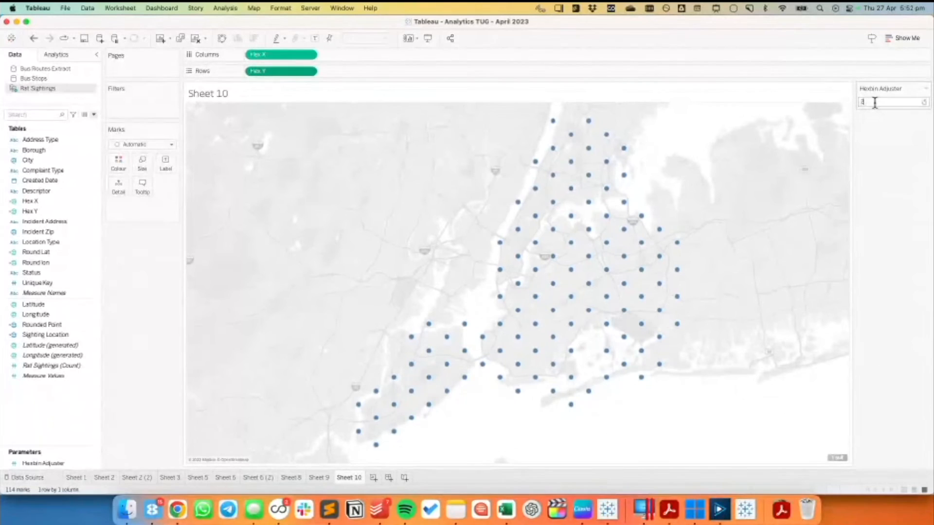
key("Return")
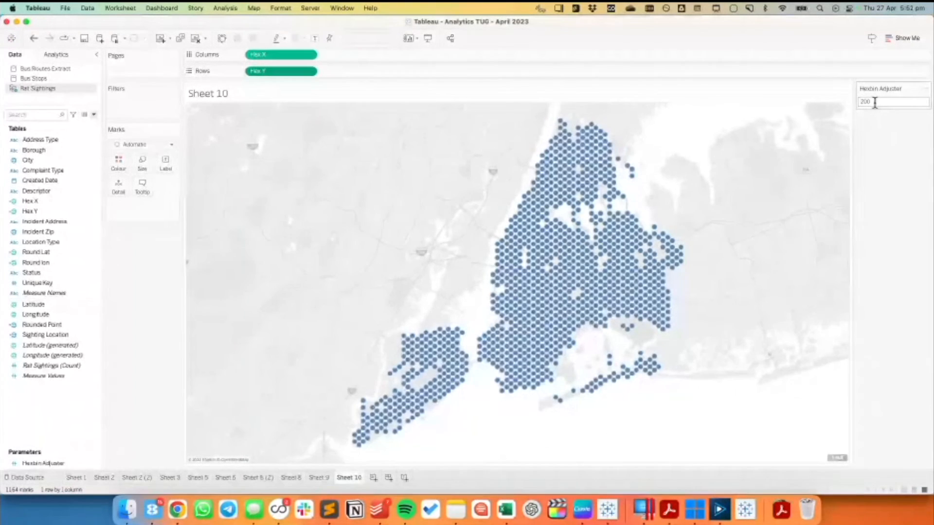
double_click(873, 103)
type("300")
key("Return")
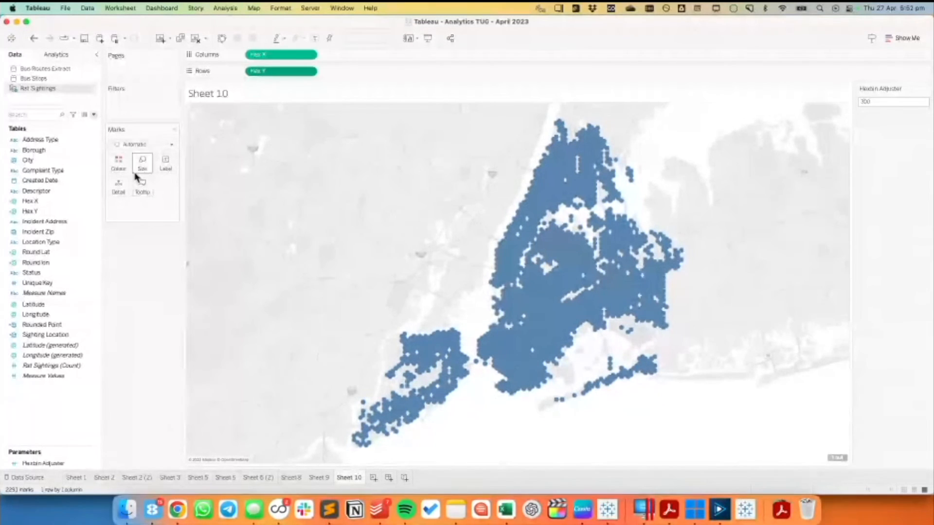
Step: Reduce the mark size so the hexbin points on the map are separated
left_click(142, 165)
left_click_drag(152, 186, 149, 186)
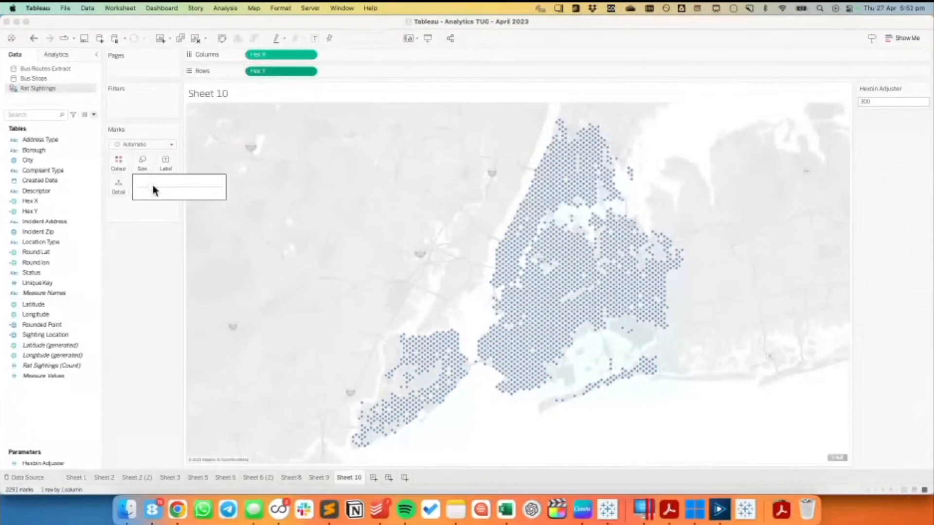
Step: Make the hexbins coarser by setting the Hexbin Adjuster to 100
left_click_drag(152, 187, 154, 187)
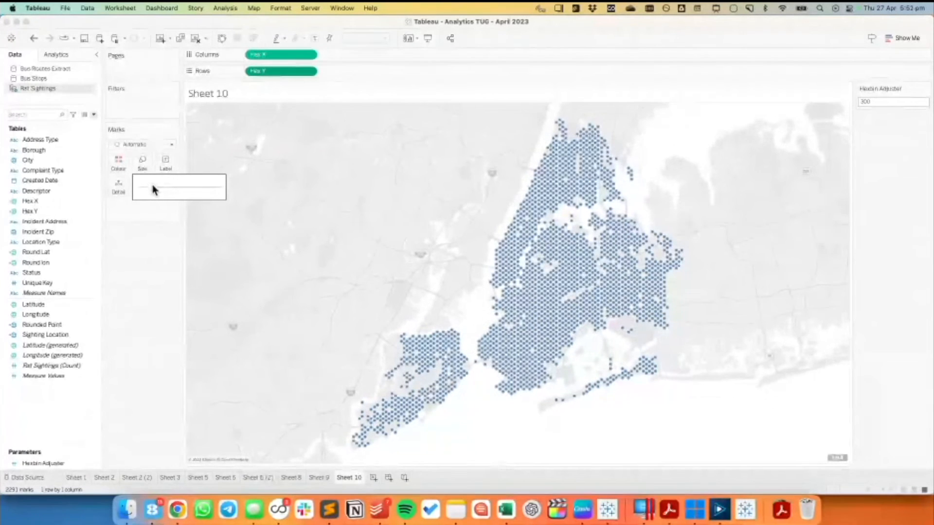
left_click(864, 101)
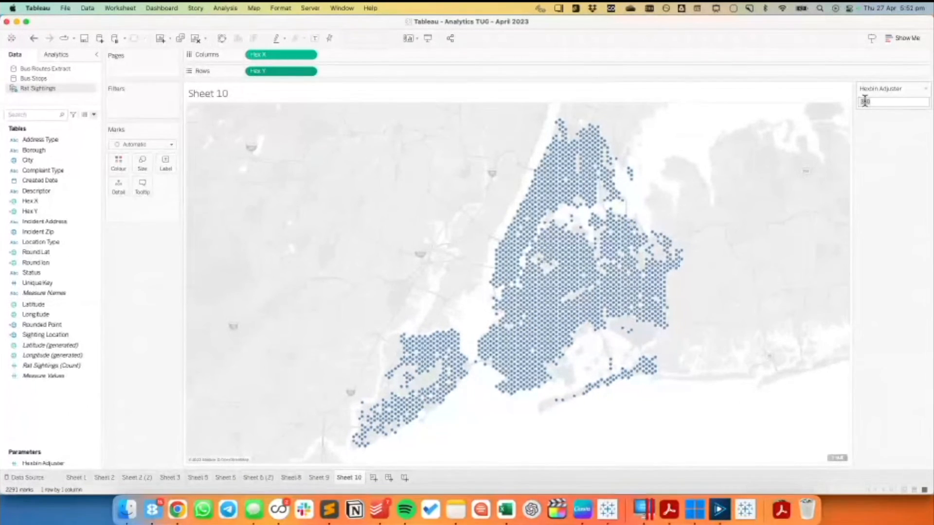
type("100")
key("Return")
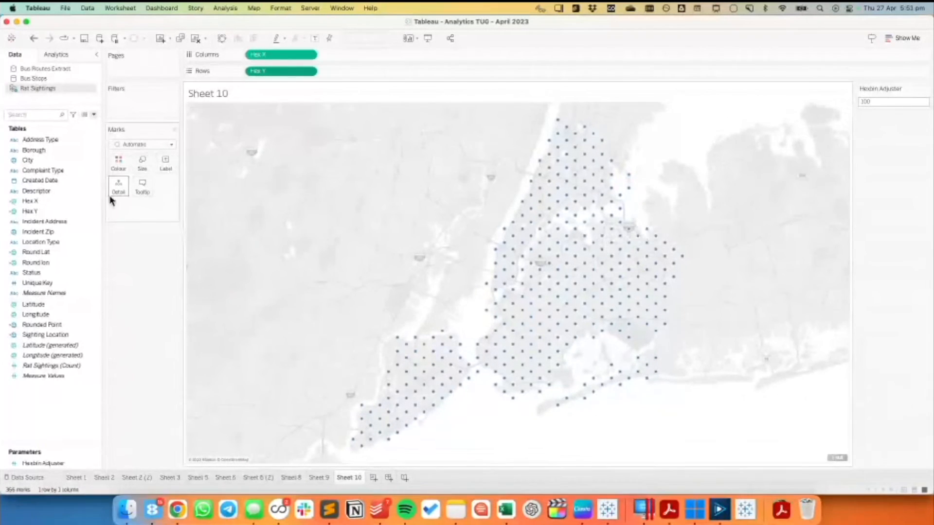
Step: Enlarge the marks so the hexbin circles on the map nearly touch each other
left_click(142, 164)
left_click_drag(170, 188, 180, 189)
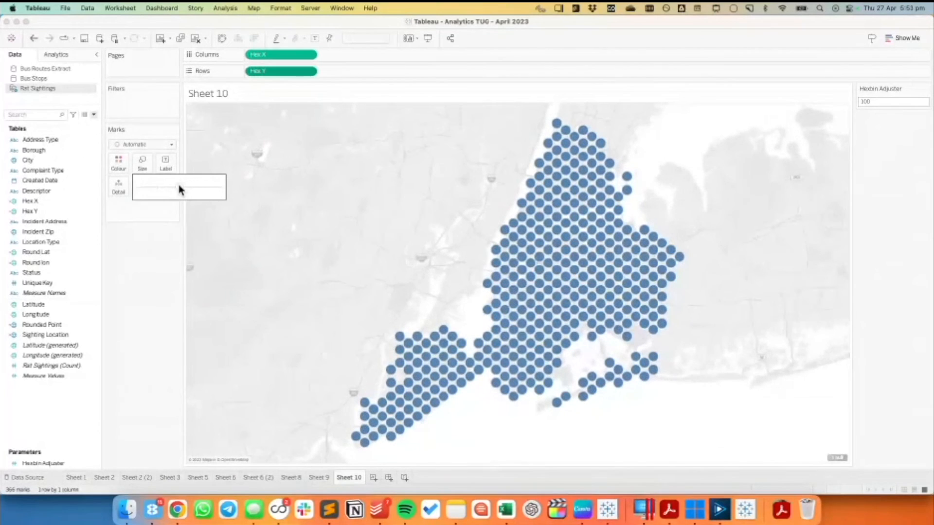
left_click(125, 291)
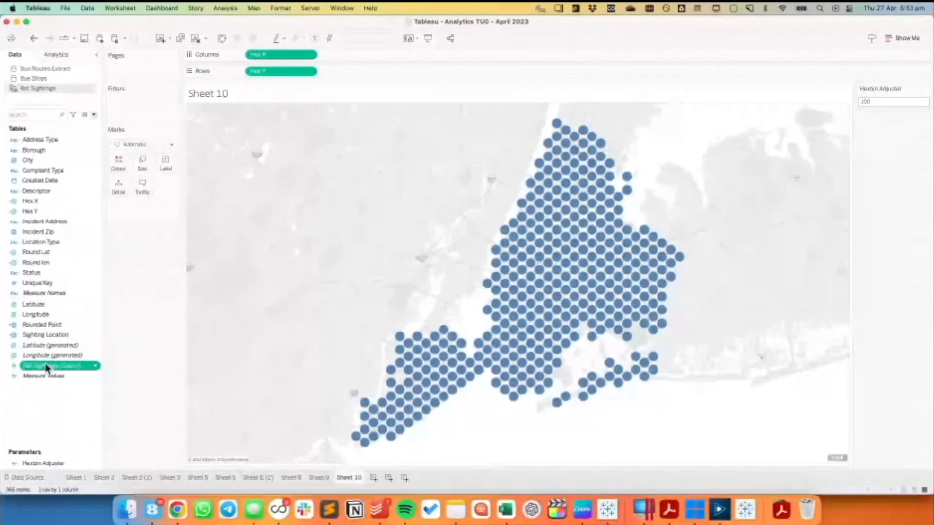
Step: Size the hexbin marks by the count of Rat Sightings and compare the map with the rounded-coordinate map on Sheet 9
left_click_drag(49, 365, 142, 160)
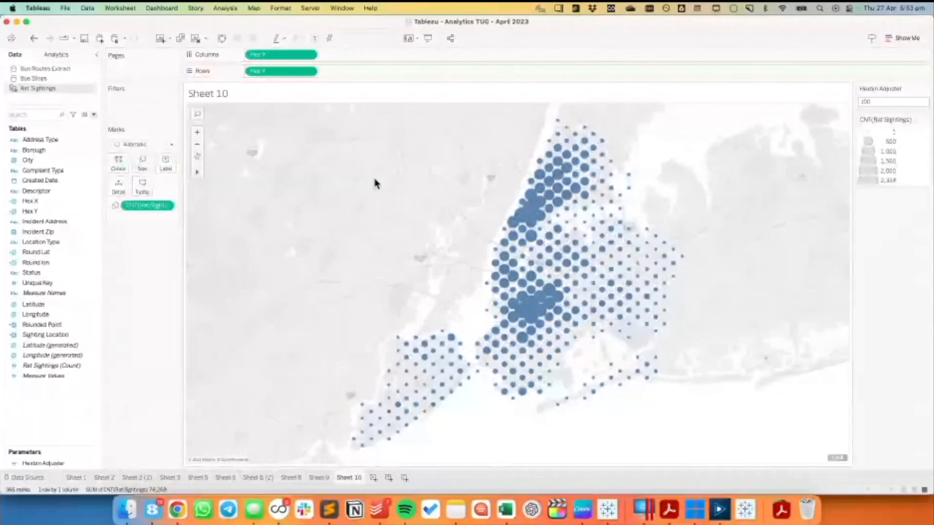
left_click(325, 478)
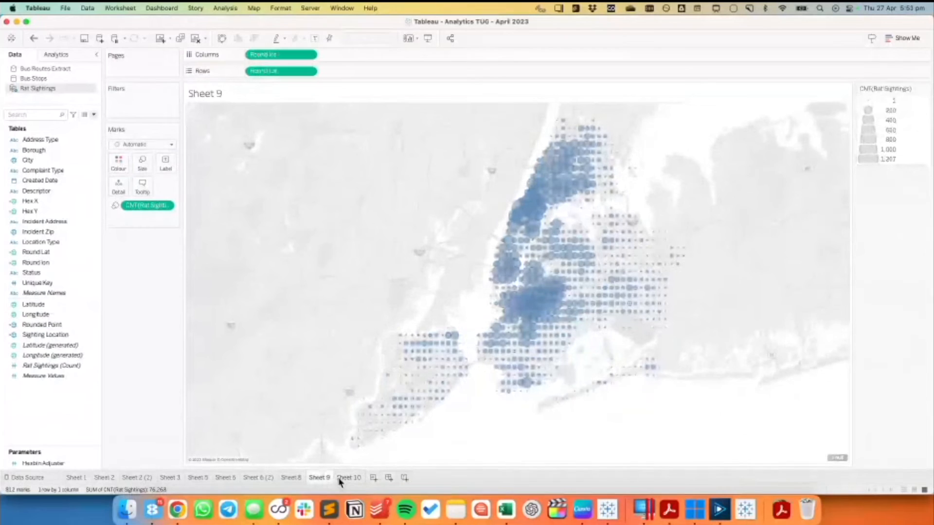
left_click(350, 479)
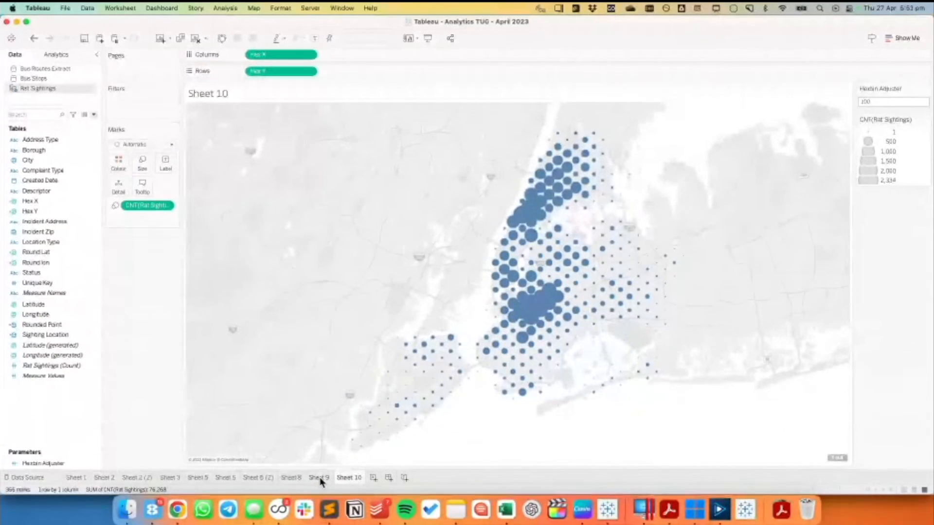
left_click(321, 478)
left_click(343, 478)
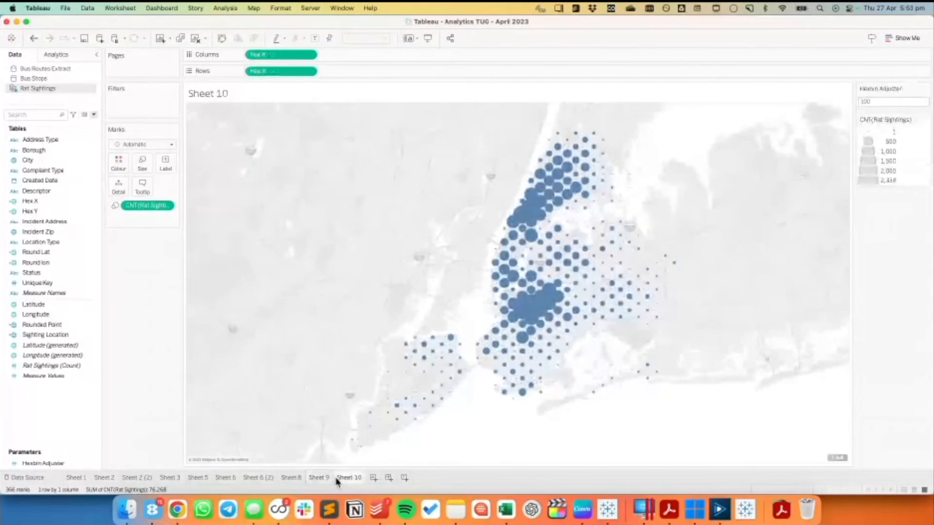
Step: Set the Hexbin Adjuster to 200 for the map sized by sighting count
double_click(870, 101)
type("200")
key("Return")
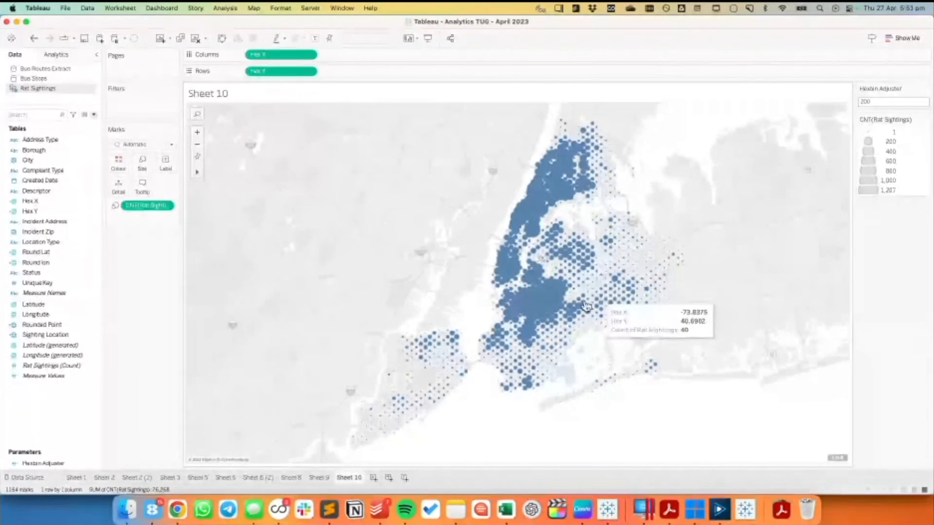
Step: Make the hexbin marks semi-transparent by lowering their colour opacity
left_click(119, 163)
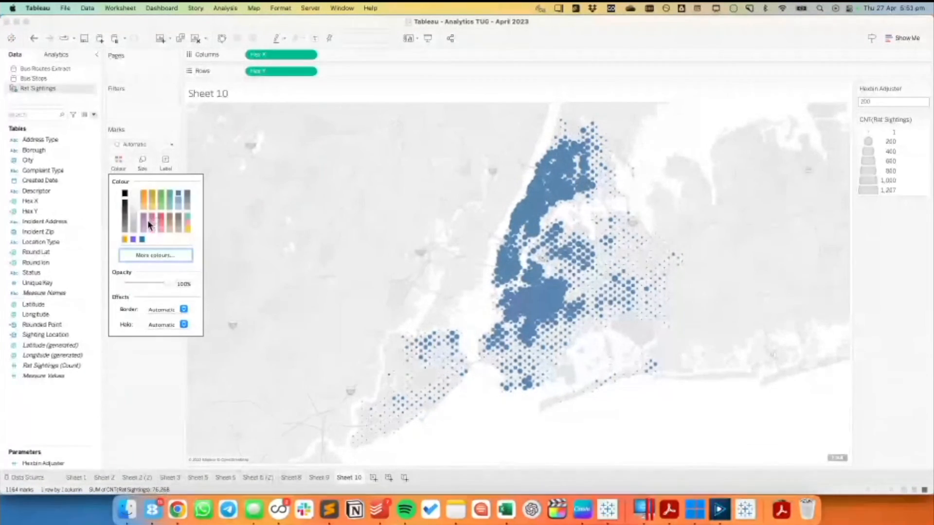
left_click_drag(165, 283, 144, 283)
left_click(350, 260)
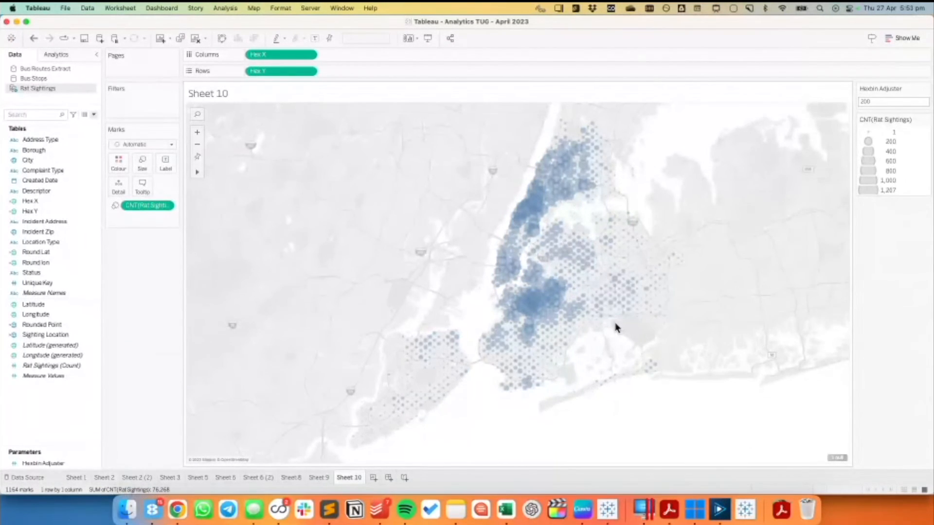
Step: Undo the opacity change, the Hexbin Adjuster change and the sizing of marks by Rat Sightings count
left_click(33, 39)
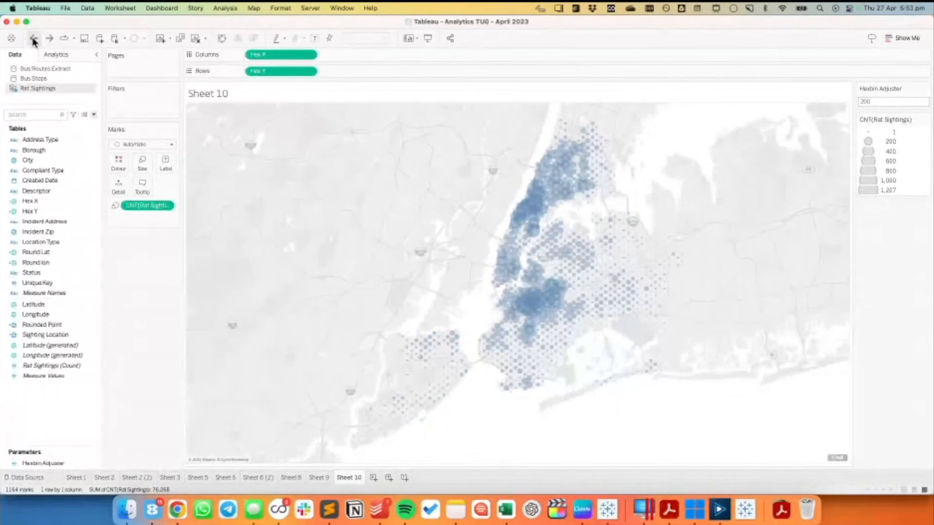
left_click(33, 39)
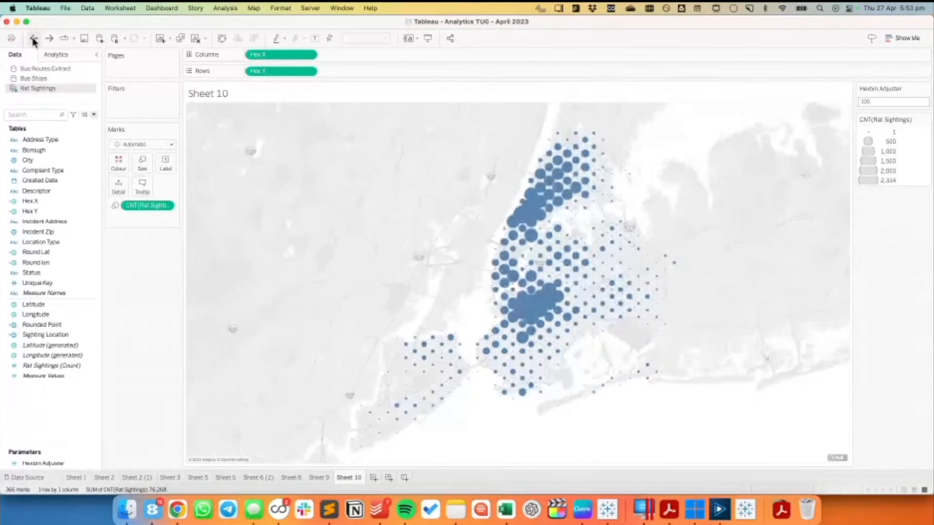
left_click(33, 39)
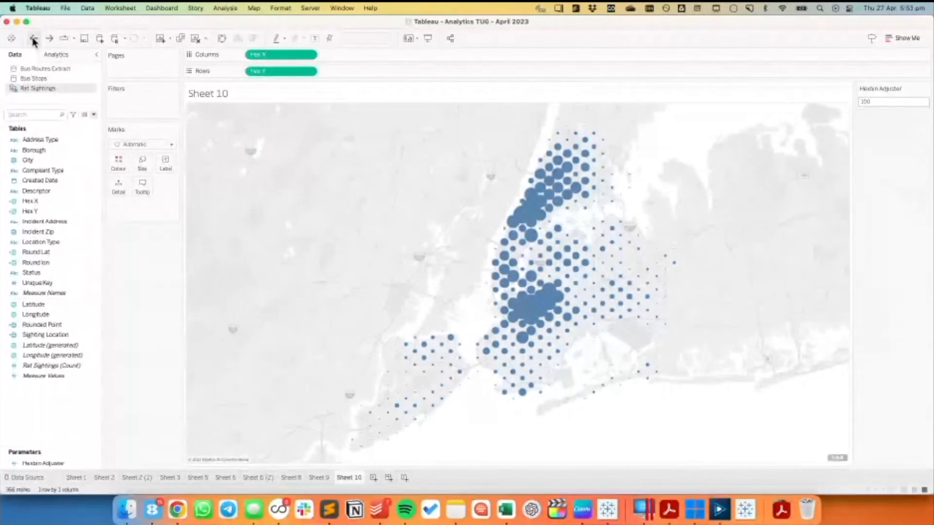
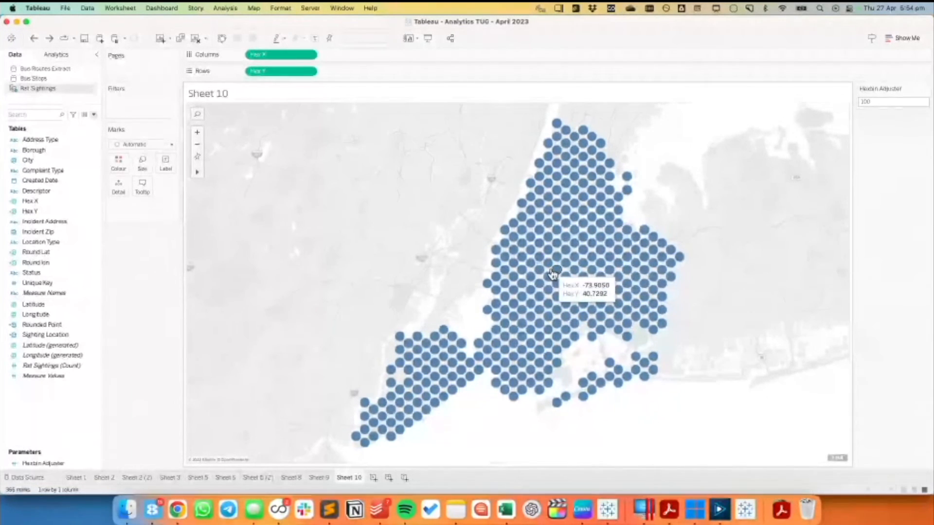
Step: Create a calculated field named Cat Emotions in the Rat Sightings data source
left_click(94, 114)
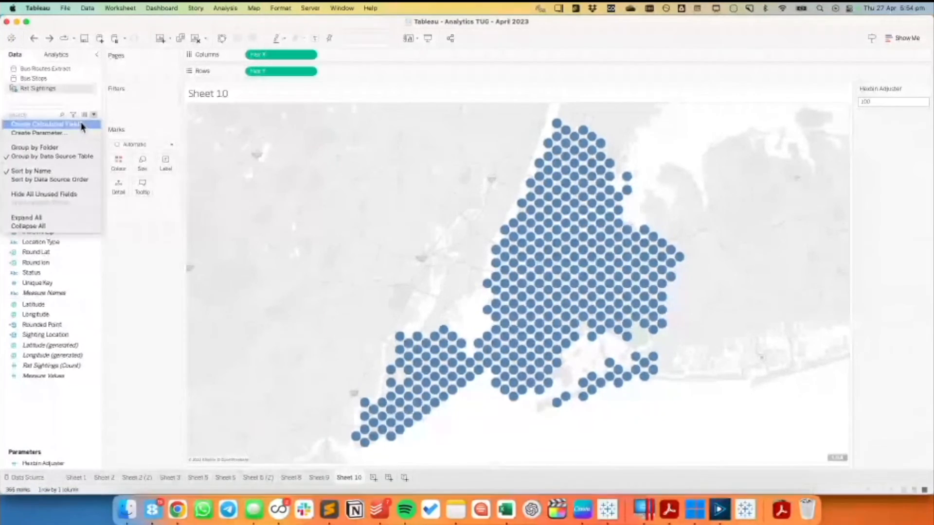
left_click(84, 124)
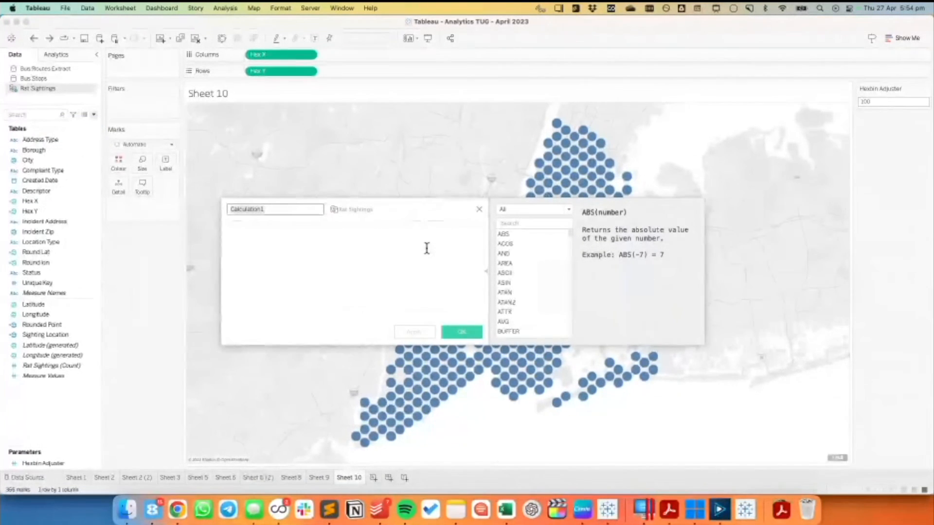
type("Ca")
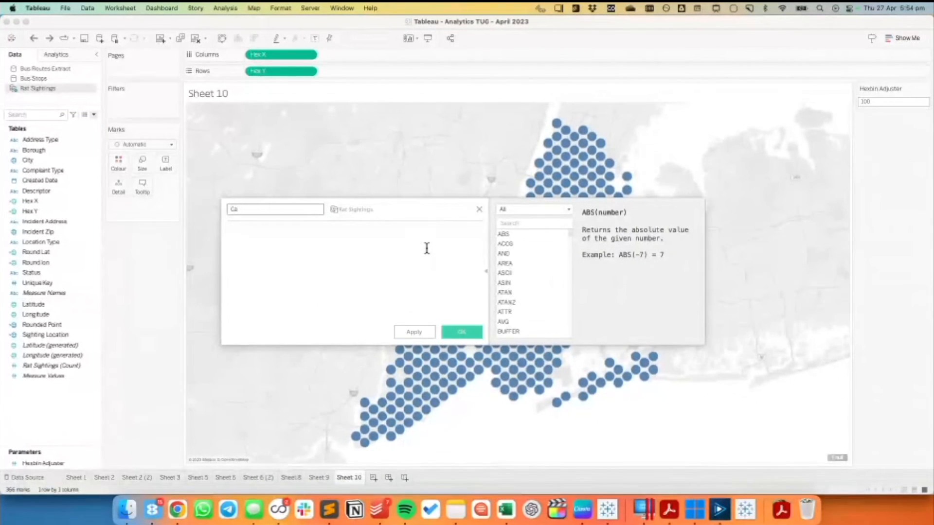
type("t Emotions")
left_click(426, 279)
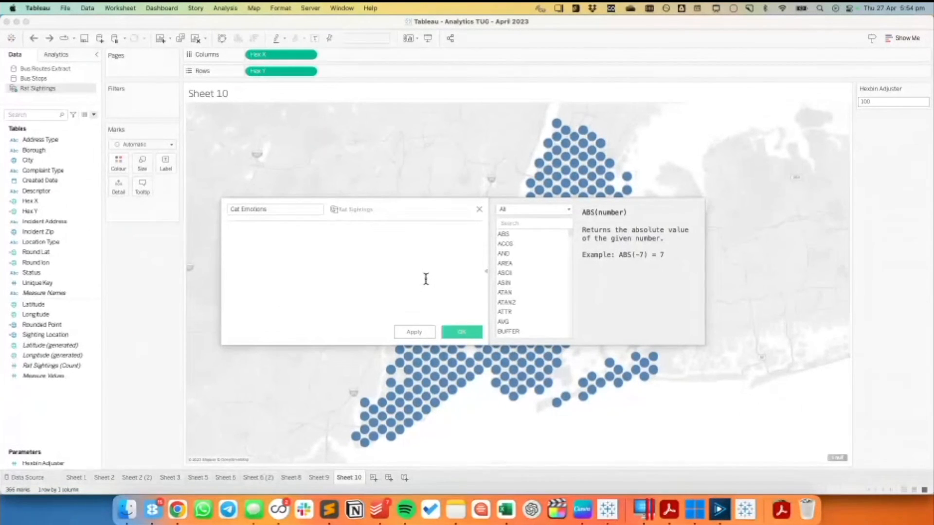
Step: Insert the table calculation function WINDOW_PERCENTILE into the formula with the count of Rat Sightings as its expression
left_click(566, 210)
left_click(535, 284)
scroll(570, 251, "down", 1)
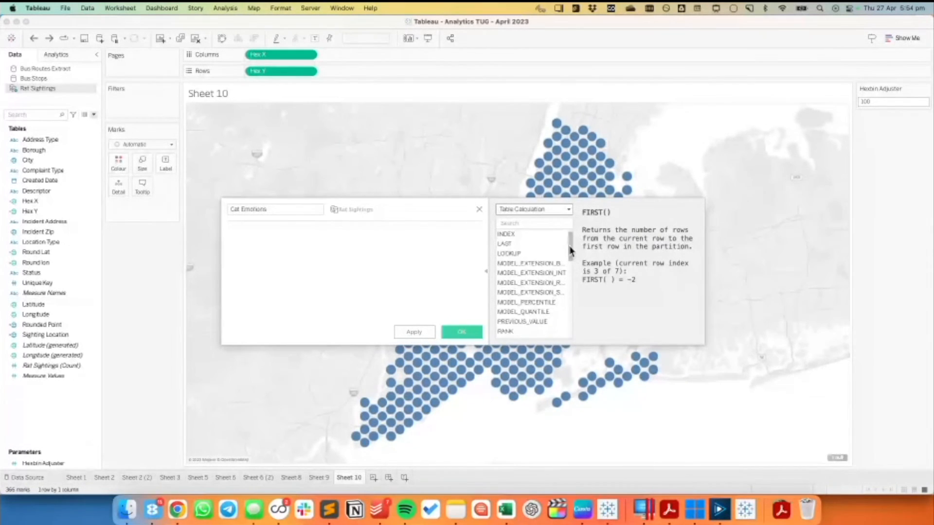
left_click_drag(570, 251, 571, 323)
left_click(546, 285)
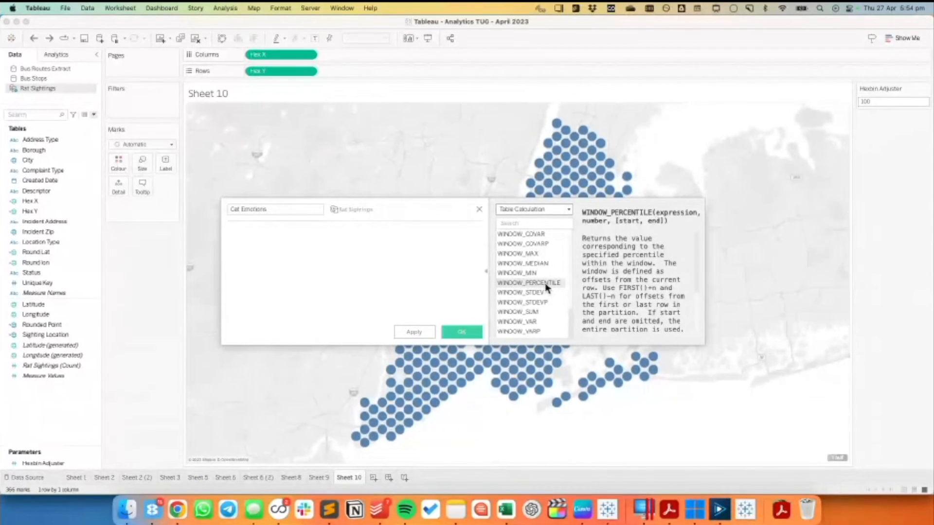
double_click(529, 282)
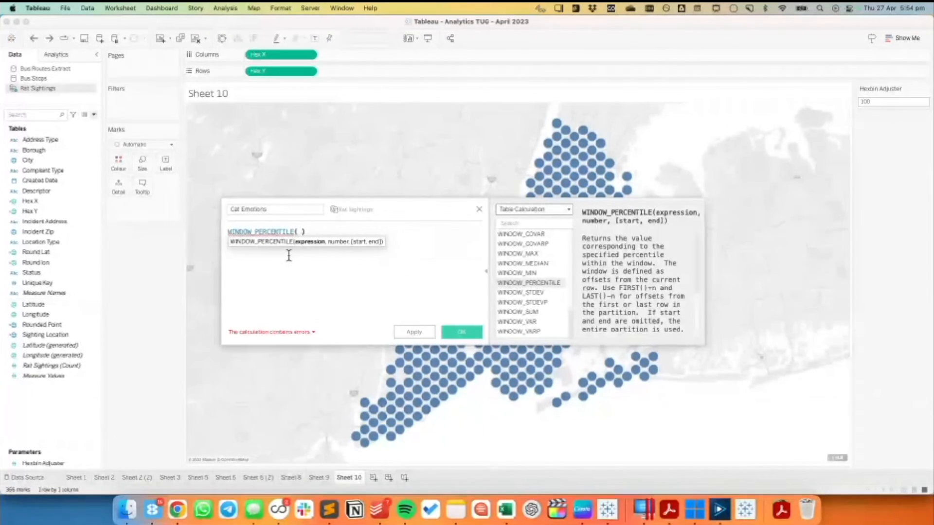
left_click_drag(59, 365, 299, 244)
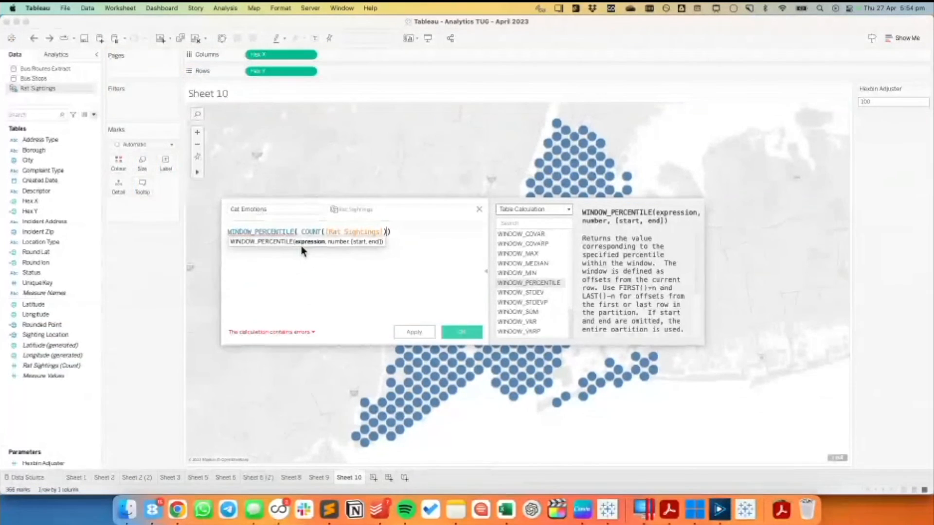
type(", ")
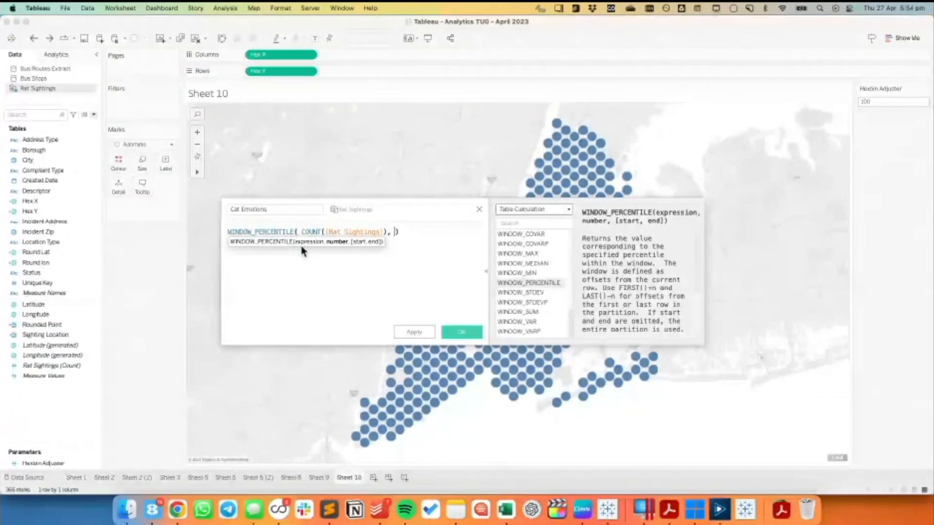
type(".75")
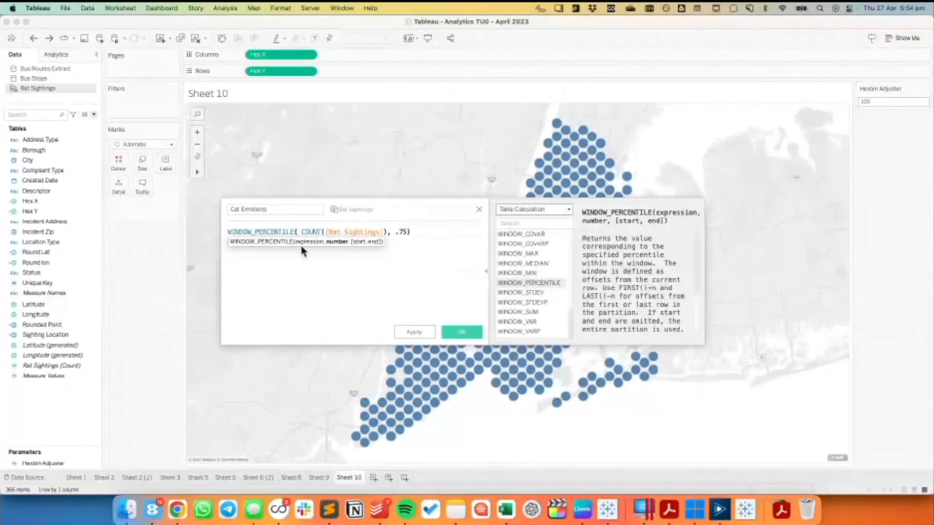
key("BackSpace")
key("BackSpace")
key("BackSpace")
key("BackSpace")
key("BackSpace")
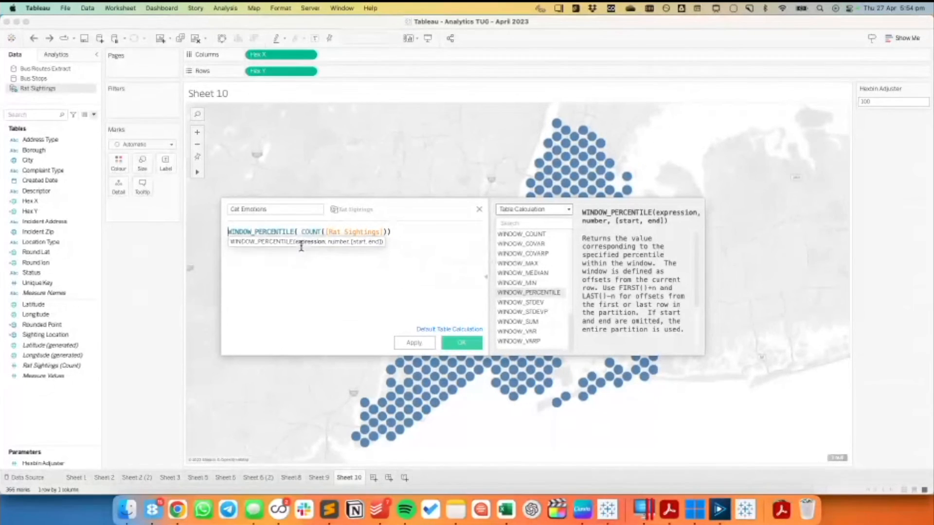
Step: Turn the formula into the condition IF WINDOW_PERCENTILE(COUNT([Rat Sightings])) >= .75 THEN 'Happy', and start a new line
type("IF")
key("End")
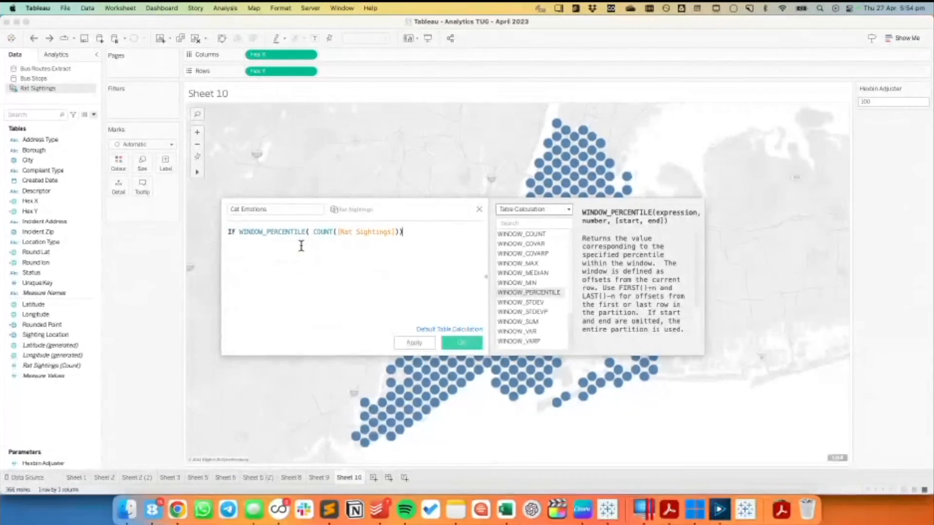
type(">")
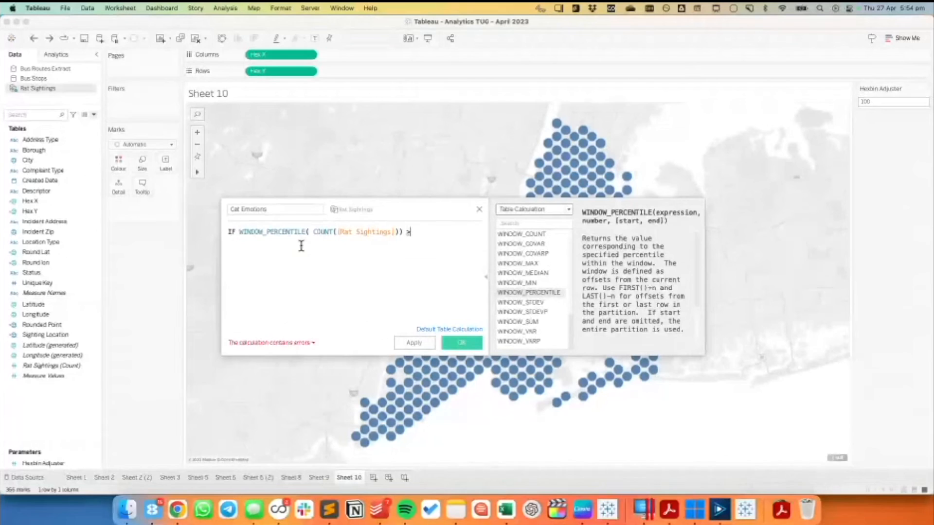
type("= .75 THEN '")
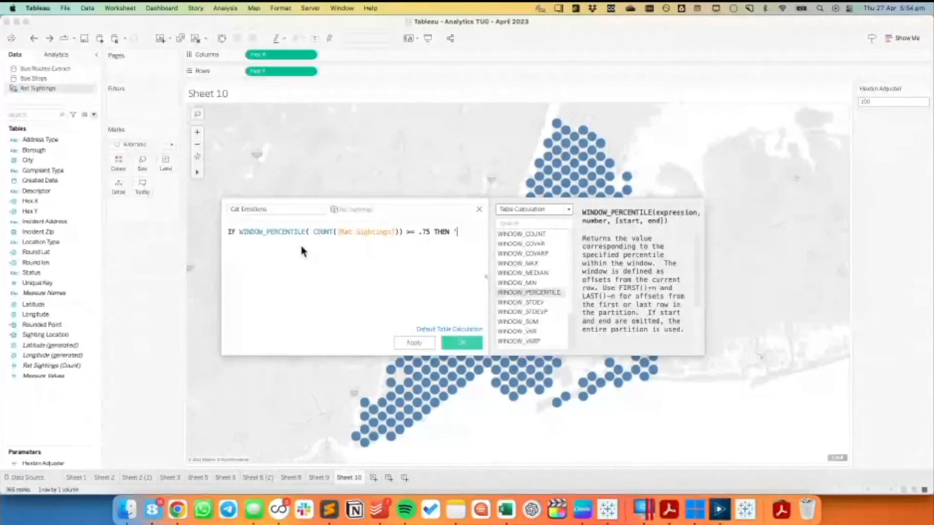
type("Happy'")
key("Return")
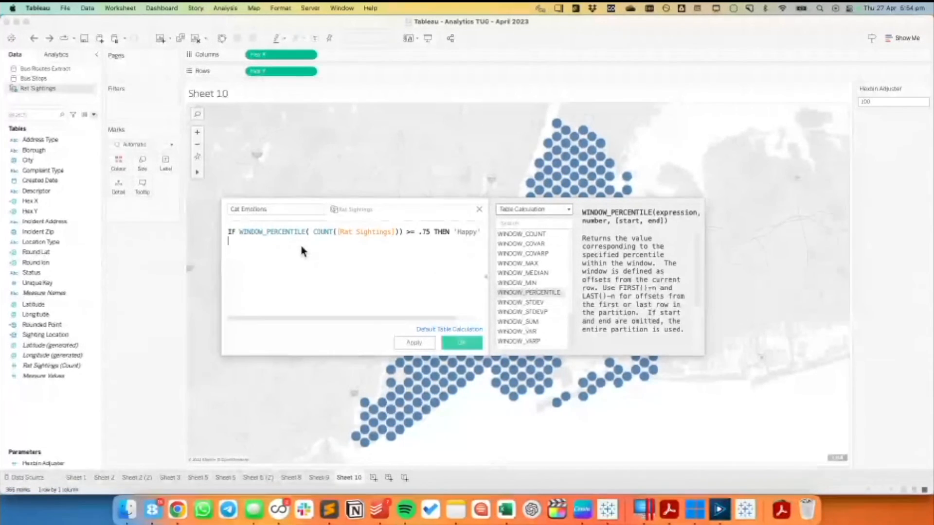
Step: Duplicate the IF ... THEN 'Happy' line onto the second line of the Cat Emotions formula
key("Up")
key("shift+super+Right")
key("super+c")
key("Right")
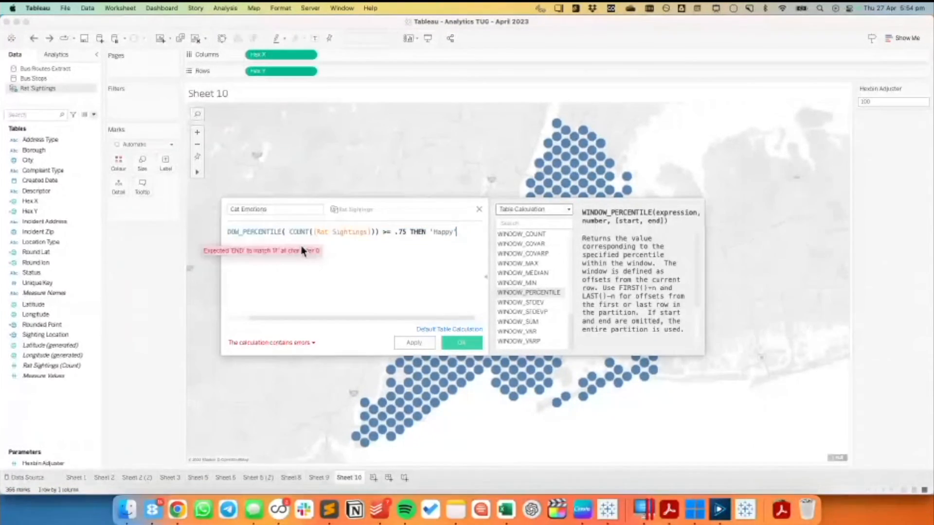
key("Down")
key("super+v")
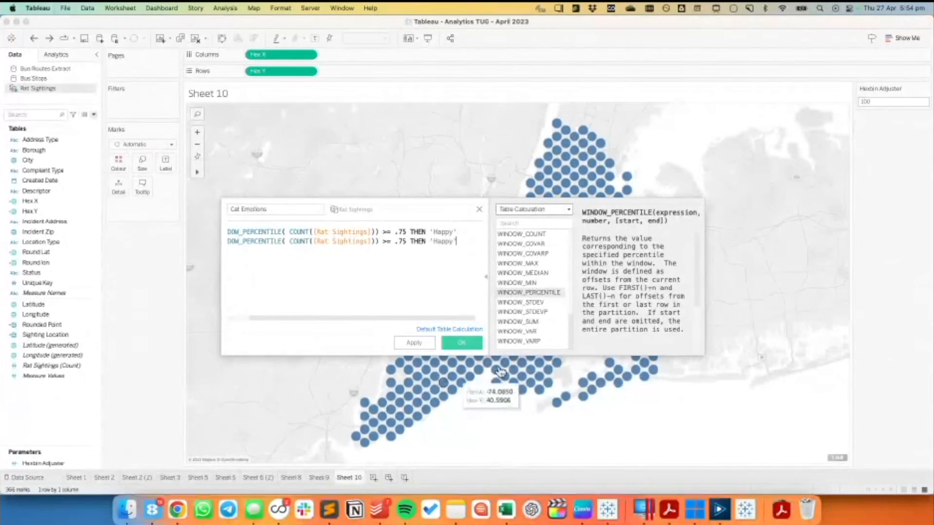
Step: Hide the function reference, widen the calculation editor and place the cursor at the start of the second IF line
left_click(485, 282)
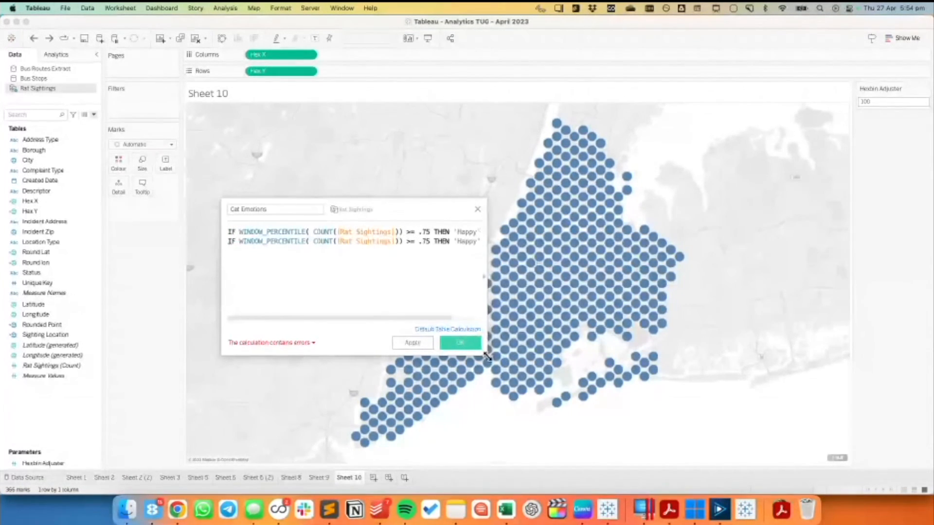
left_click_drag(486, 359, 595, 382)
left_click(229, 242)
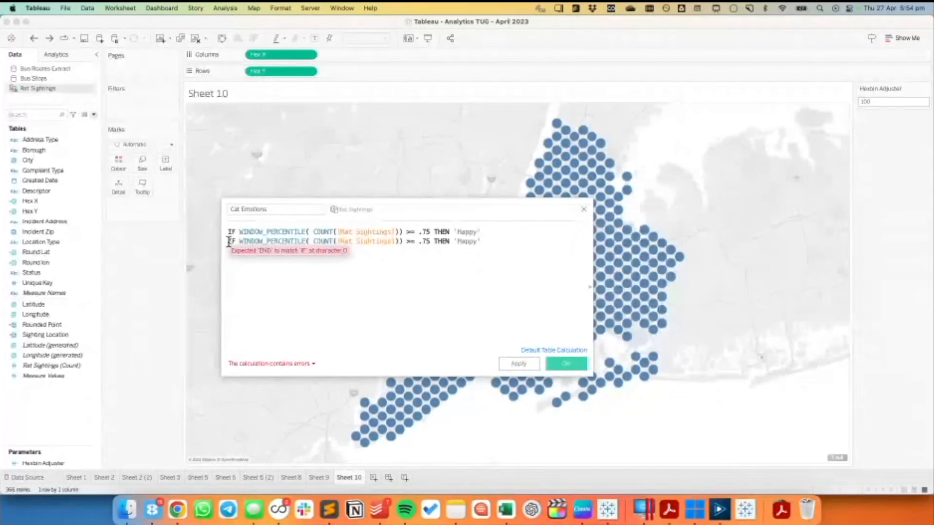
Step: Turn the second line of the formula into an ELSEIF condition with threshold .5 and the result 'Satisfied'
type("ELSE")
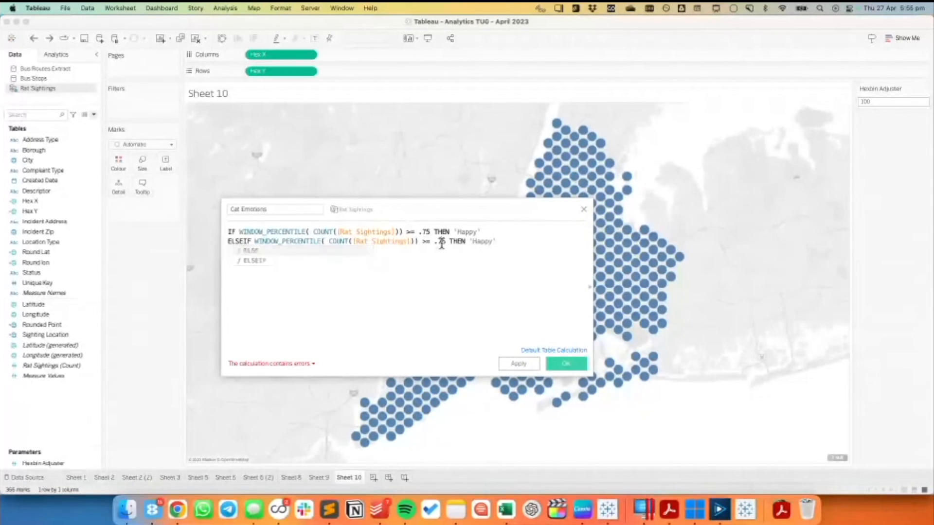
key("BackSpace")
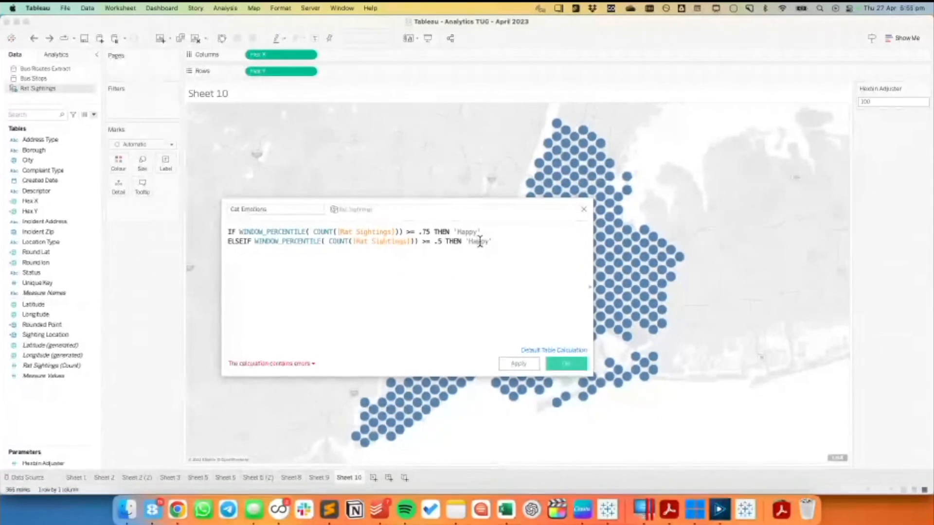
double_click(480, 242)
type("S")
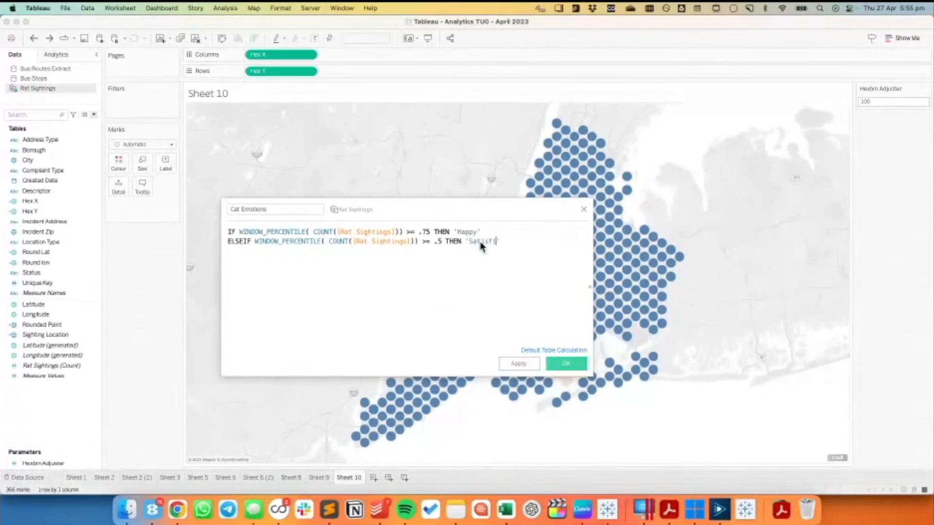
type("atisfied")
Step: Duplicate the 'Satisfied' line as a third ELSEIF condition with threshold .25 and the result 'Pissed off'
left_click(527, 242)
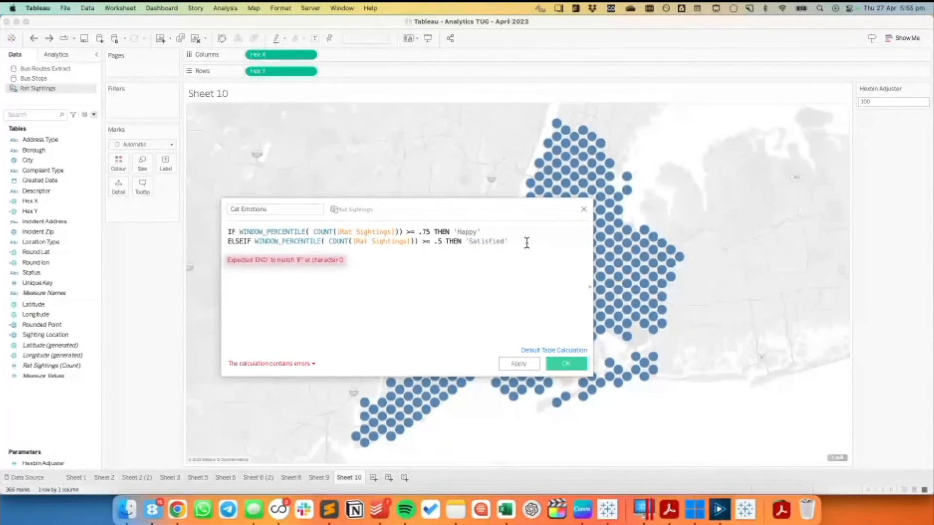
key("shift+super+Left")
key("super+c")
key("Right")
key("Return")
key("super+v")
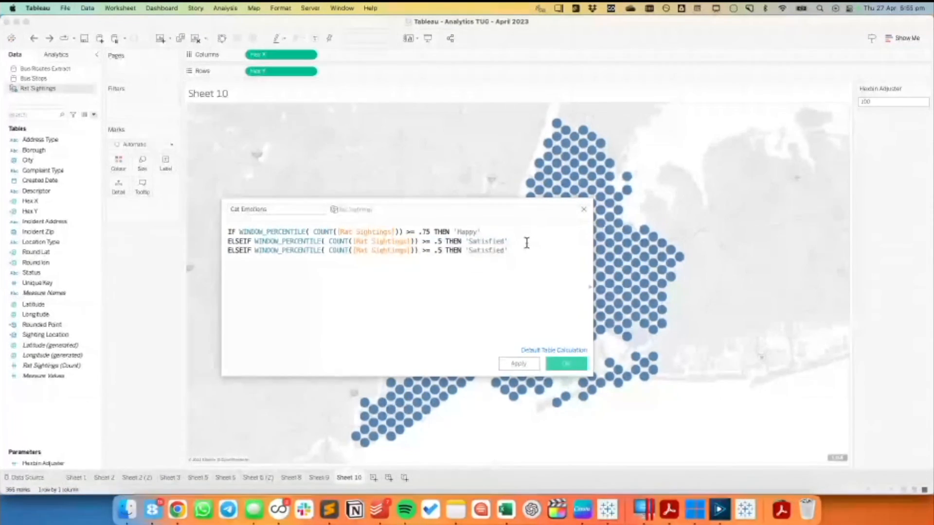
left_click(436, 251)
type("2")
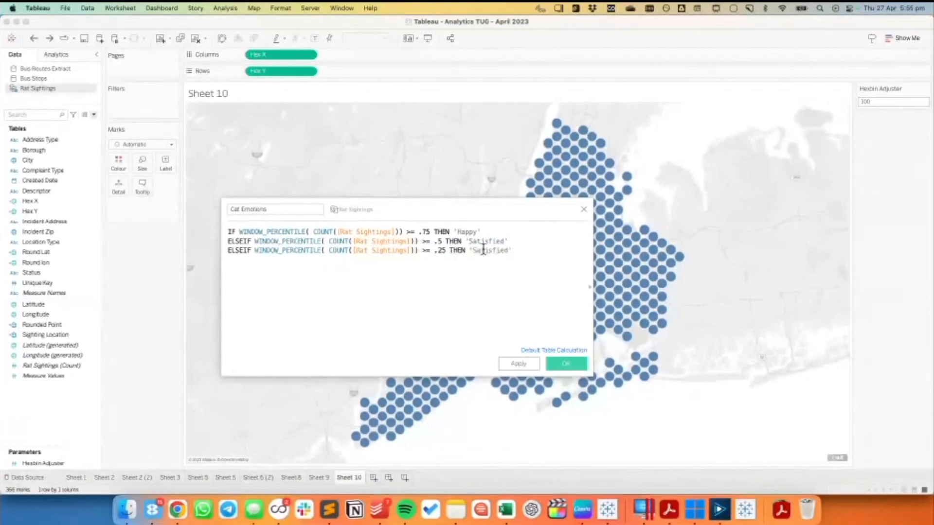
double_click(483, 251)
type("Pissed off")
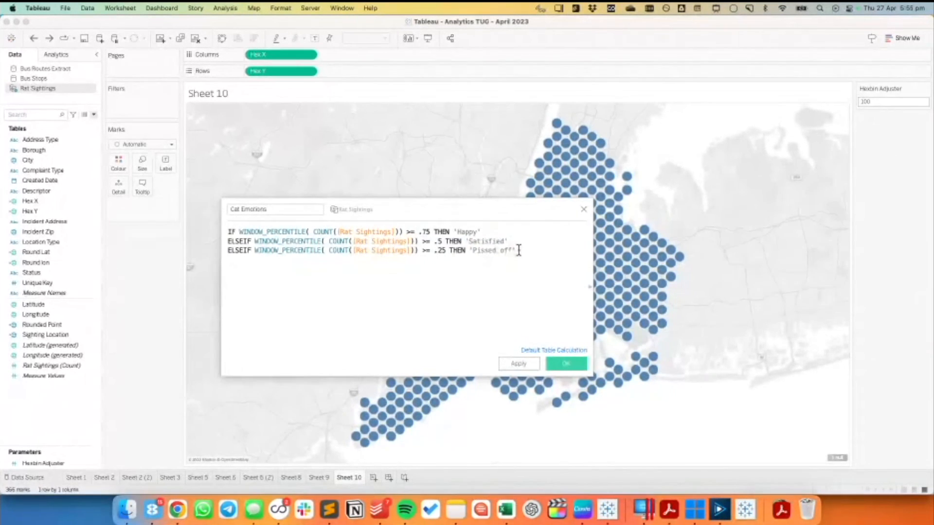
Step: Finish the Cat Emotions formula with ELSE 'Angry' and END on separate lines
key("Return")
type("ELSE 'Angry")
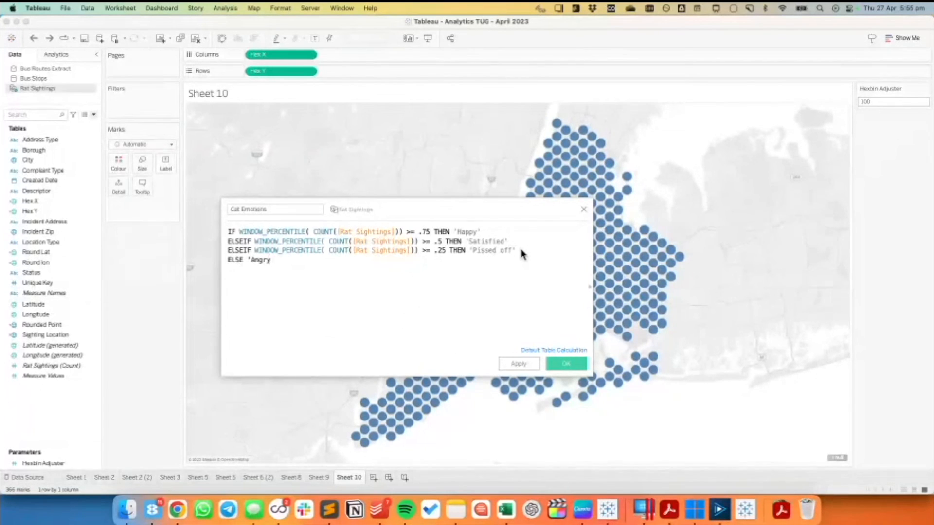
type("'")
key("Return")
type("END")
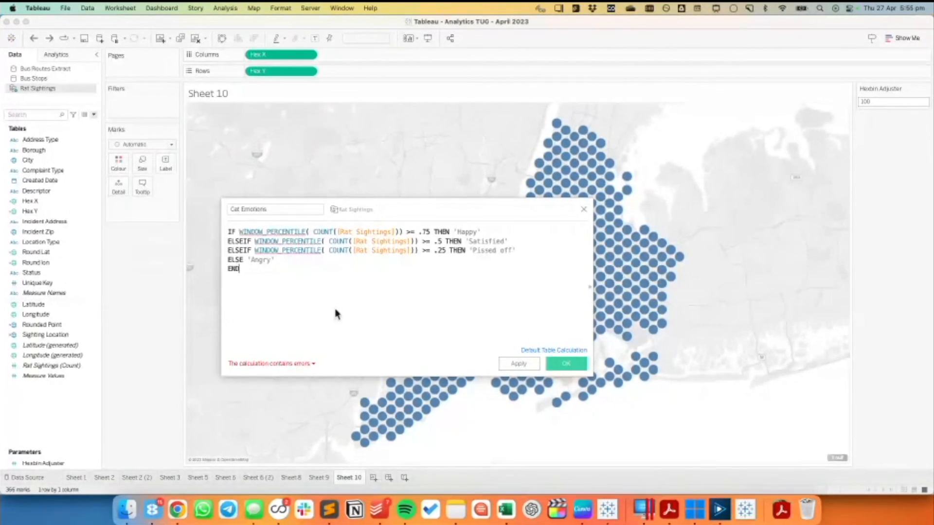
Step: Examine the calculation's error details and the function reference for WINDOW_PERCENTILE's arguments and example
left_click(292, 364)
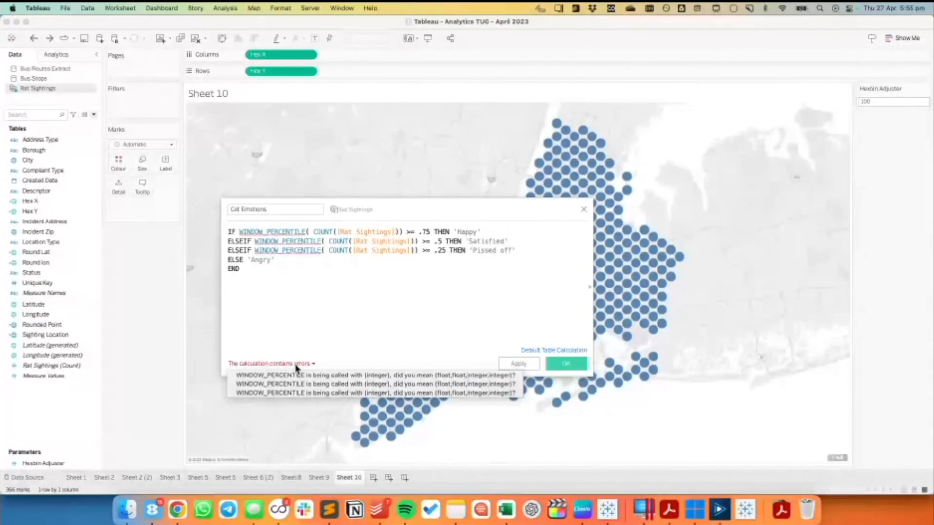
left_click(292, 294)
mouse_move(280, 232)
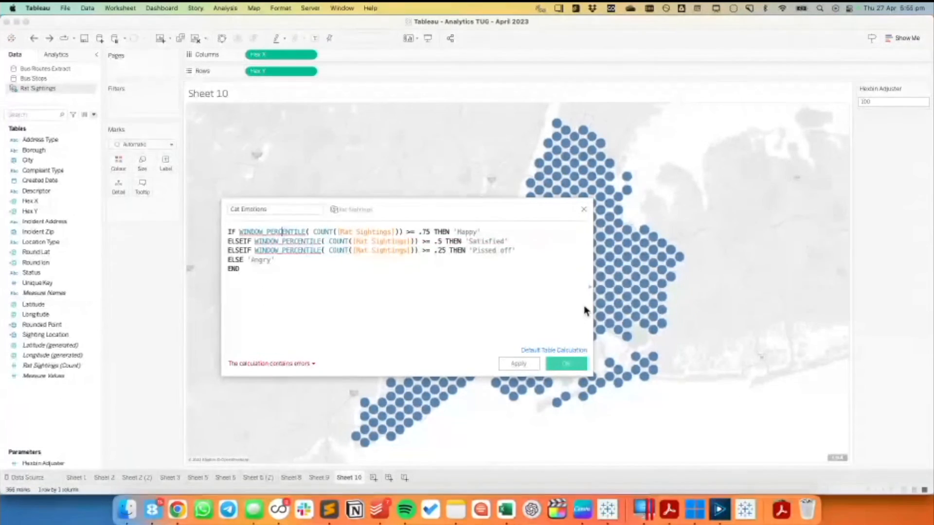
left_click(589, 287)
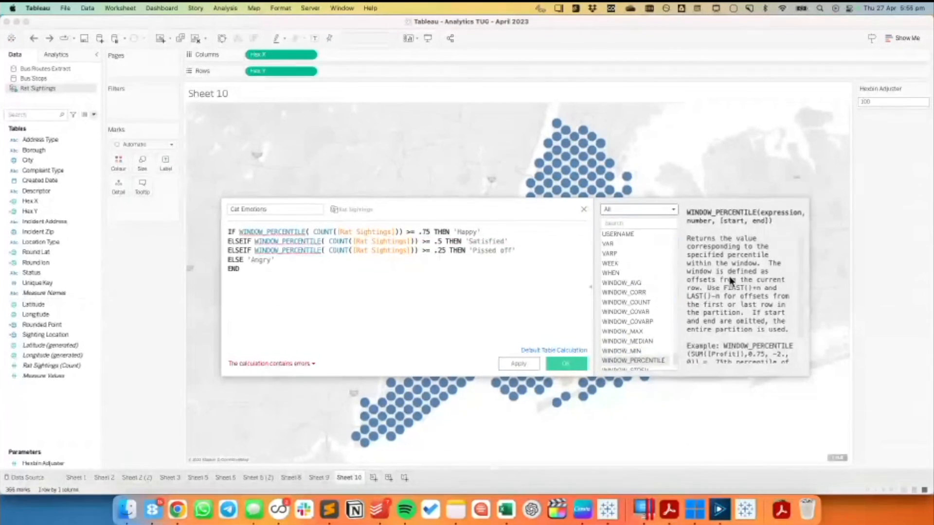
scroll(731, 281, "down", 2)
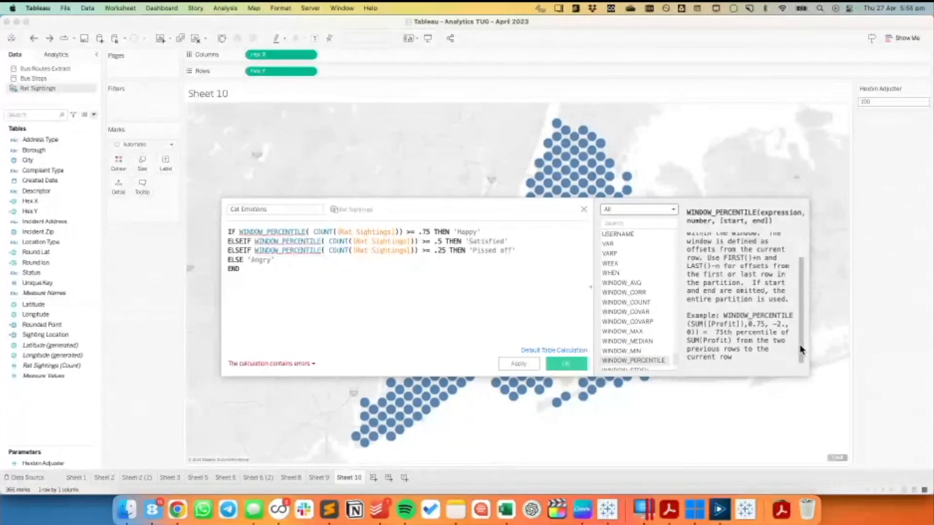
Step: Rewrite the 'Happy' condition as COUNT([Rat Sightings]) >= WINDOW_PERCENTILE(COUNT([Rat Sightings]), .75)
left_click(240, 230)
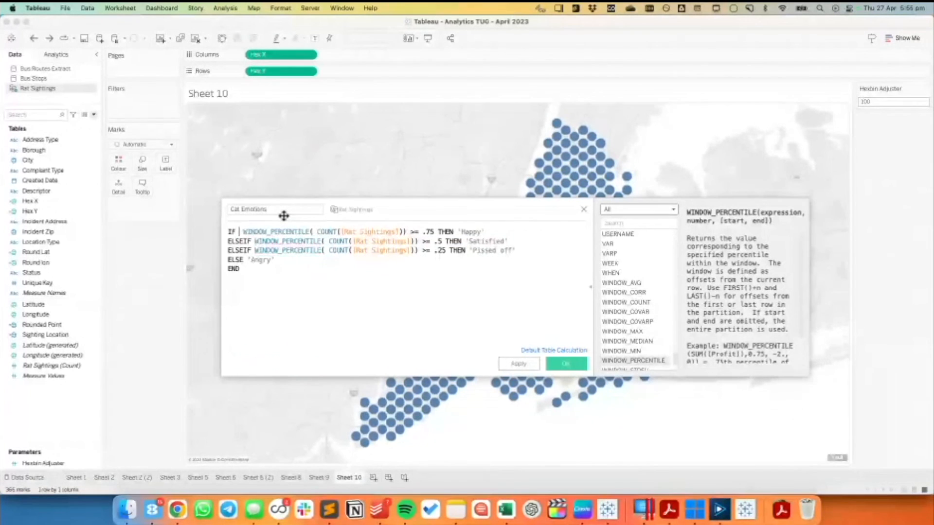
left_click_drag(63, 365, 245, 237)
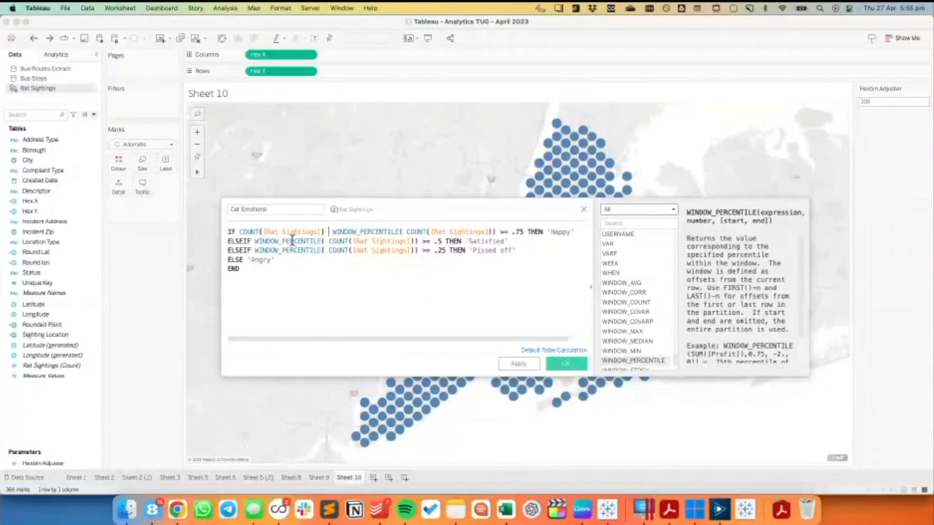
type(">=")
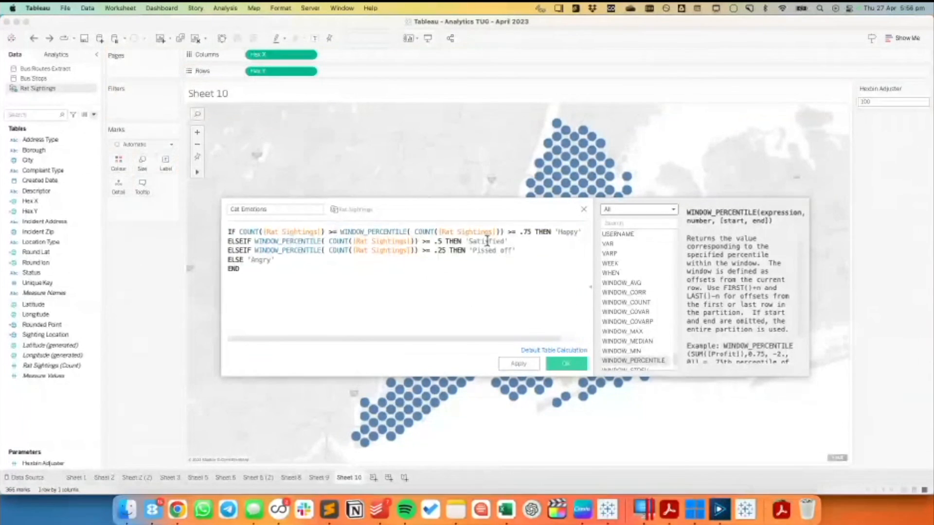
left_click_drag(502, 232, 518, 234)
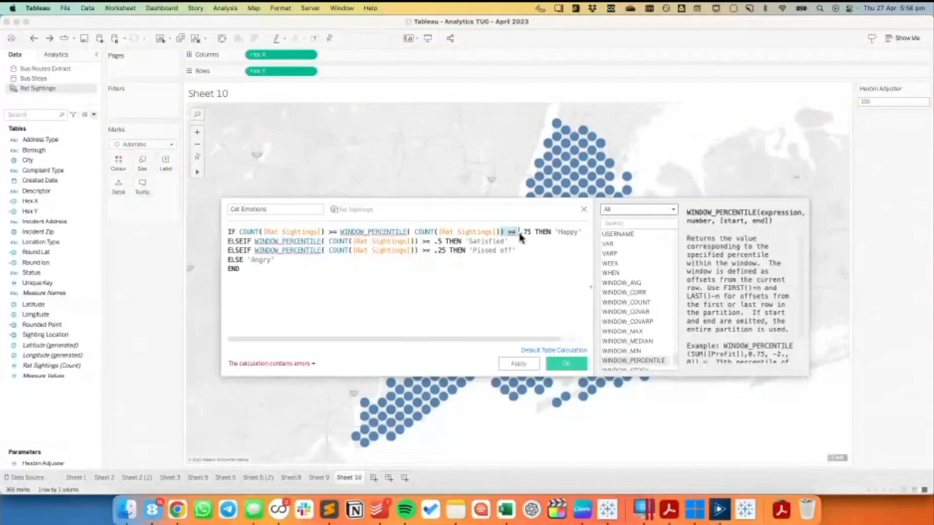
type(", .75")
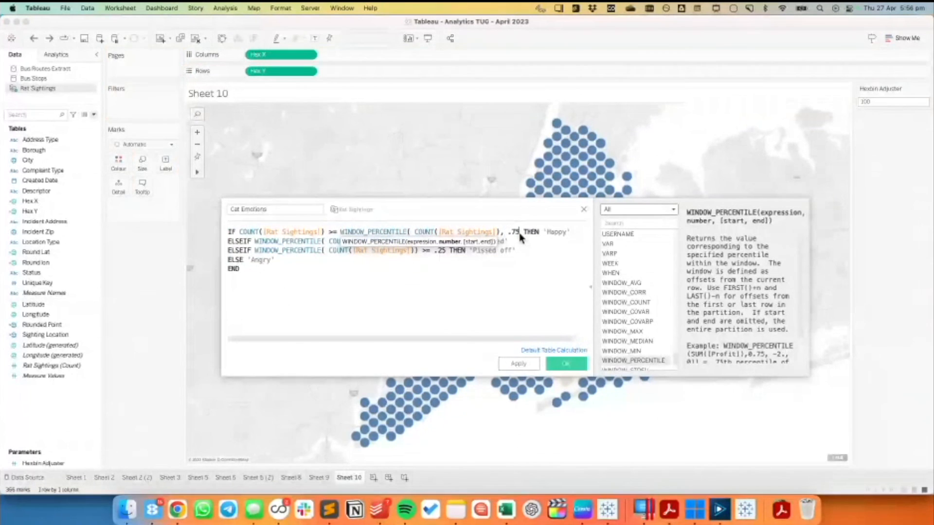
type(")")
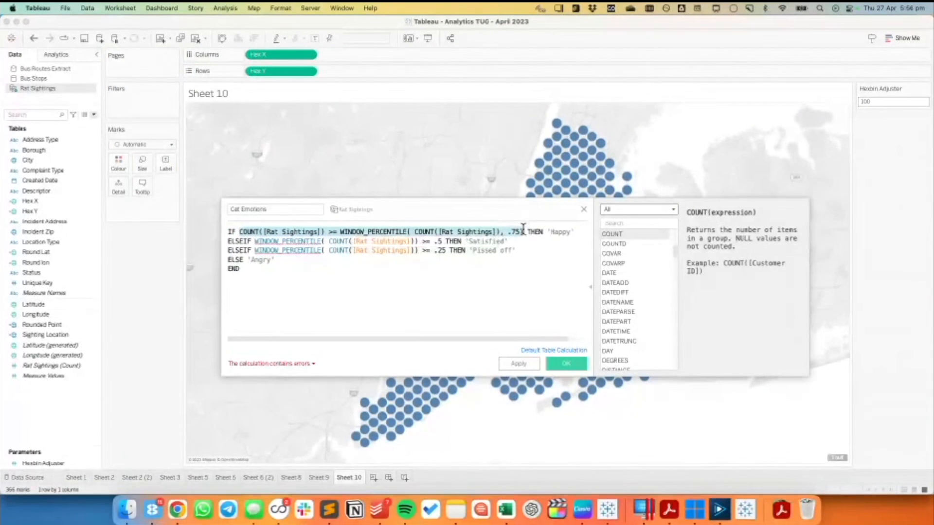
Step: Replace the 'Satisfied' condition with a copy of the 'Happy' comparison, setting its percentile to .5
left_click_drag(255, 242, 439, 242)
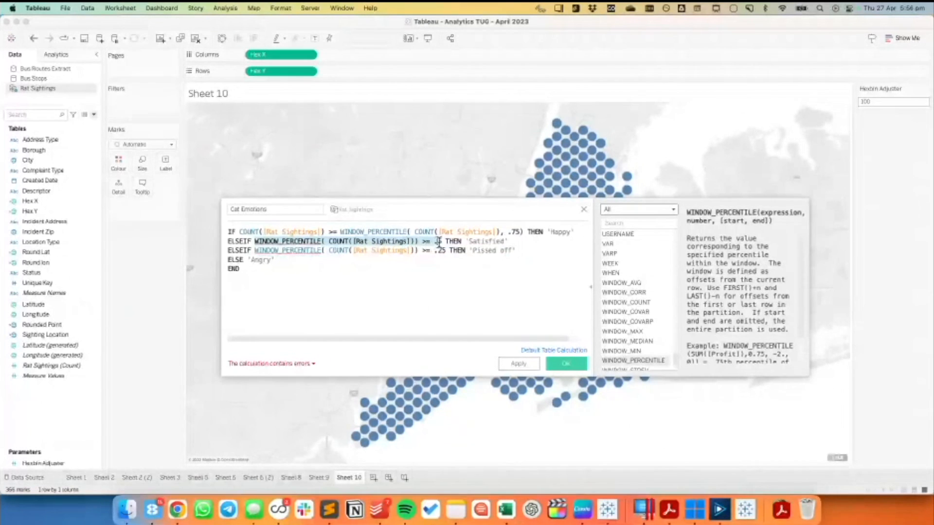
key("super+v")
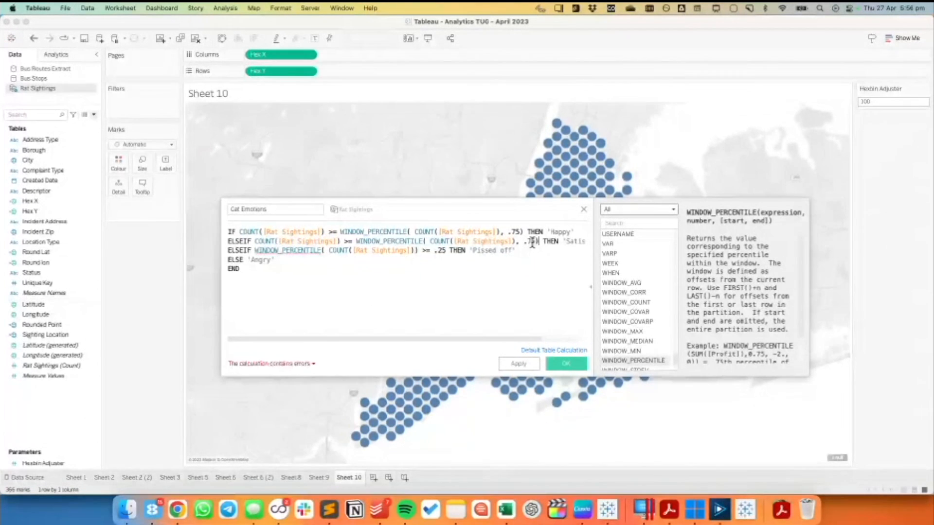
left_click(532, 242)
key("BackSpace")
type("5")
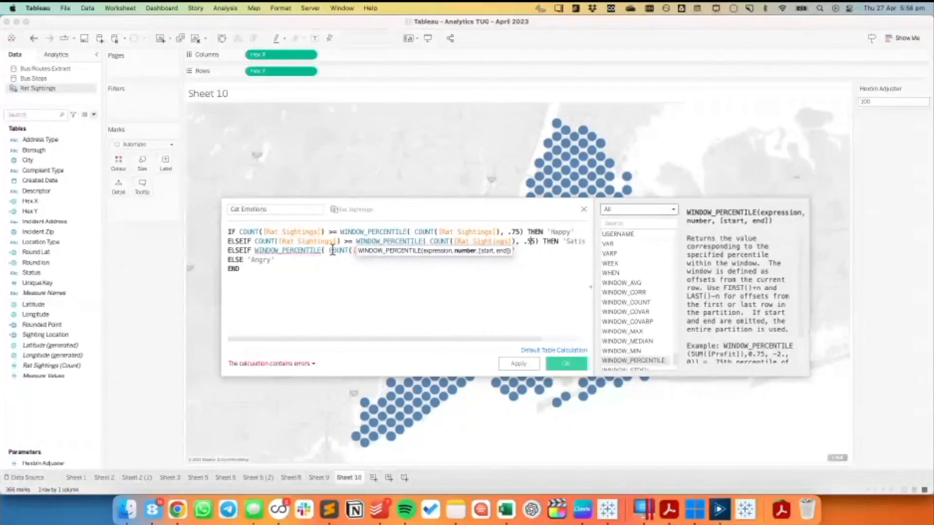
key("BackSpace")
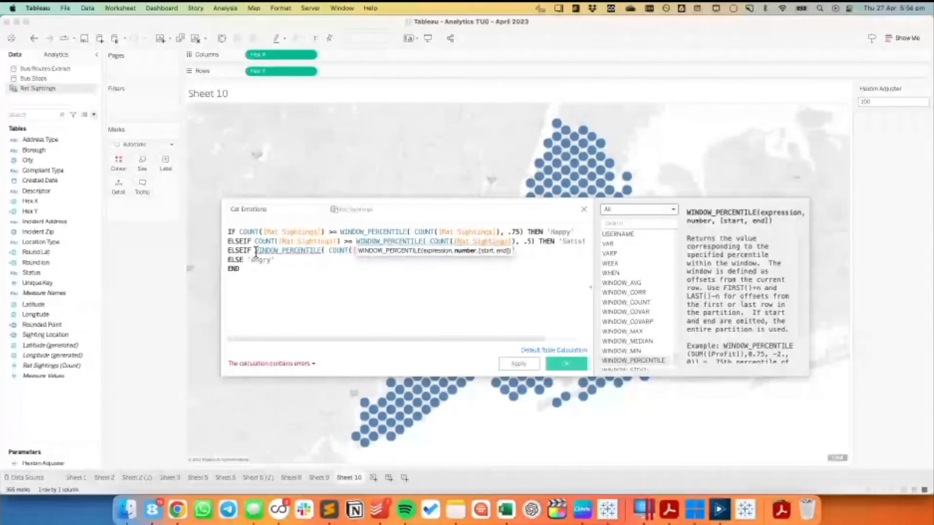
Step: Replace the 'Pissed off' condition with the same comparison at percentile .25 and save the Cat Emotions calculation
left_click_drag(254, 250, 443, 251)
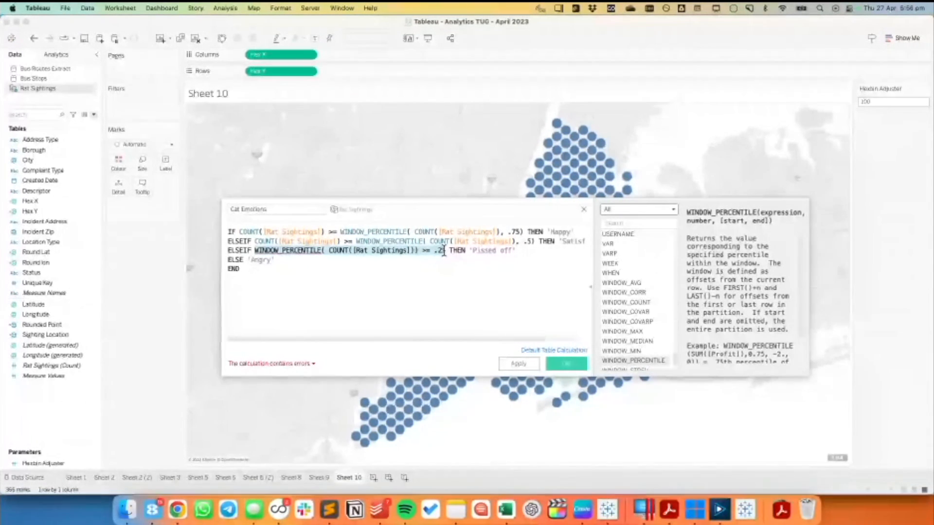
type("COUNT([Rat Sightings]) >= WINDOW_PERCENTILE( COUNT([Rat Sightings]), .75)")
left_click(530, 250)
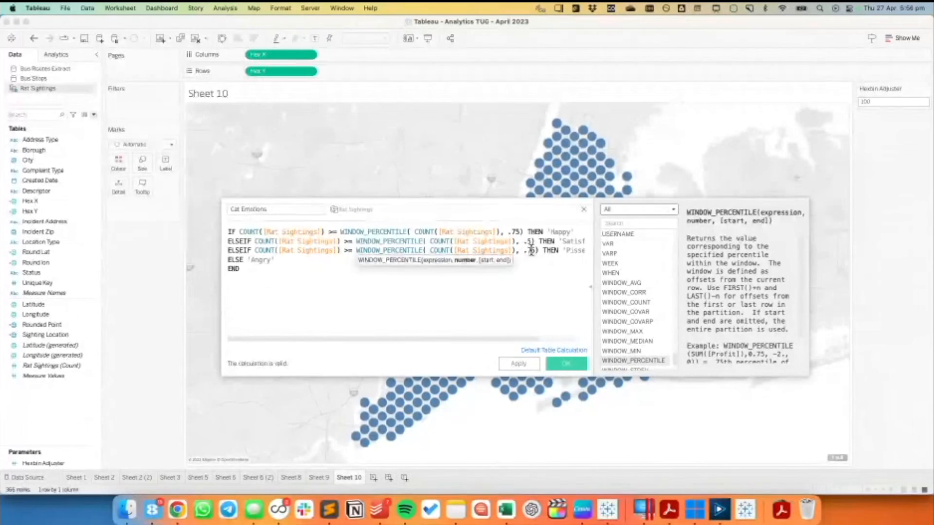
key("BackSpace")
type("2")
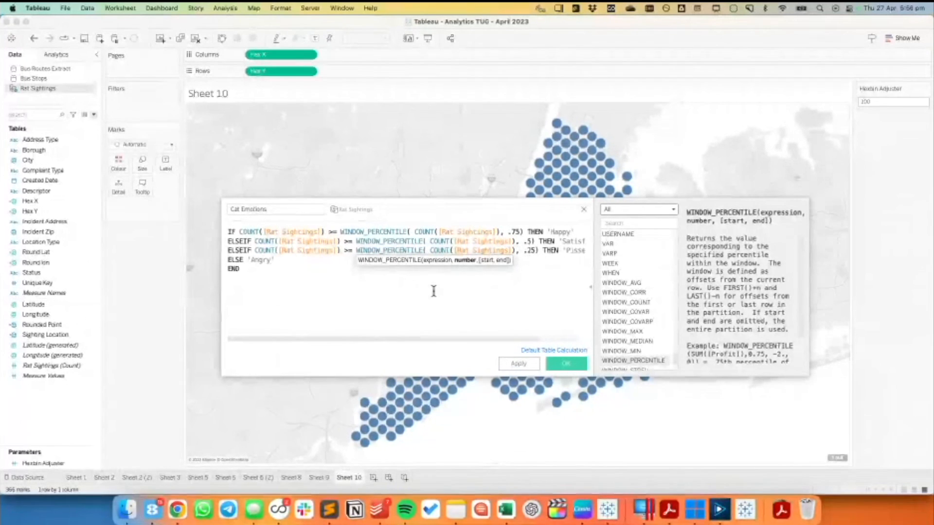
left_click(564, 364)
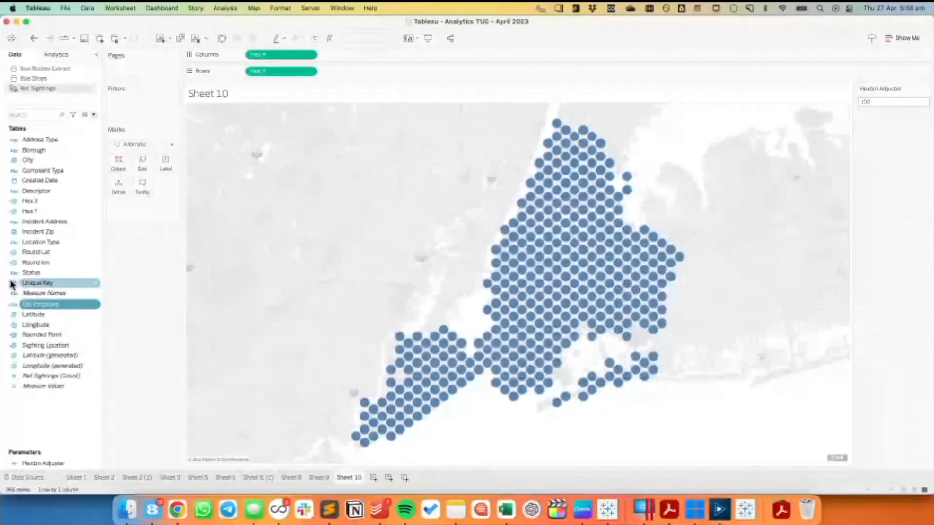
Step: Colour the hexbins by Cat Emotions and compute its table calculation over both Hex X and Hex Y
left_click_drag(32, 306, 118, 161)
left_click(166, 205)
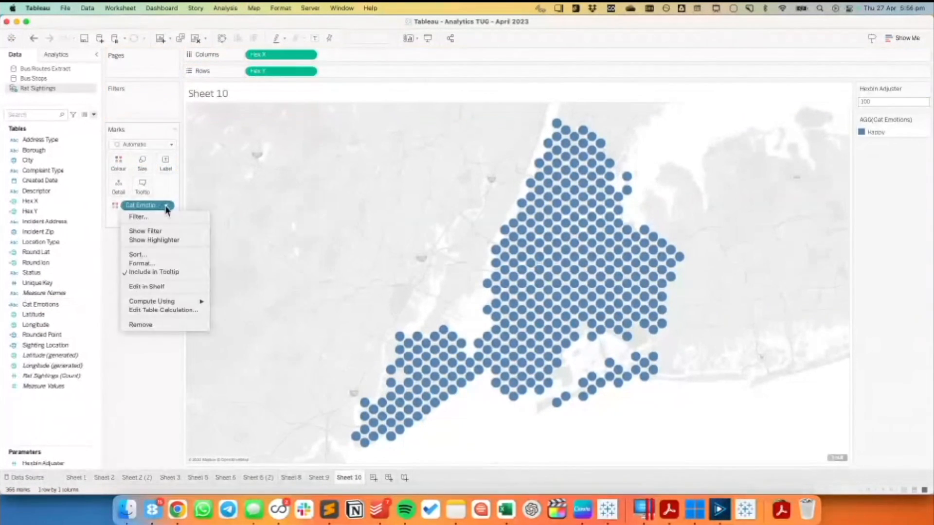
left_click(169, 309)
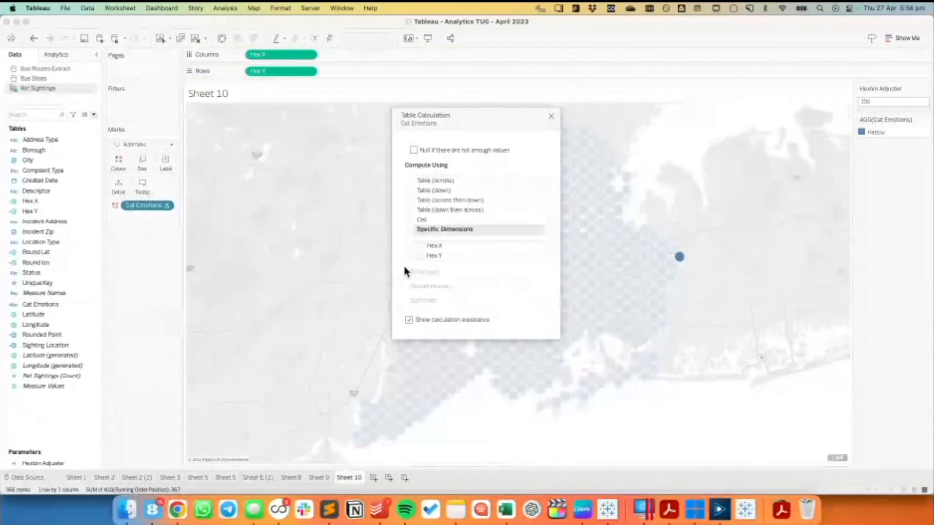
left_click(420, 246)
left_click(420, 256)
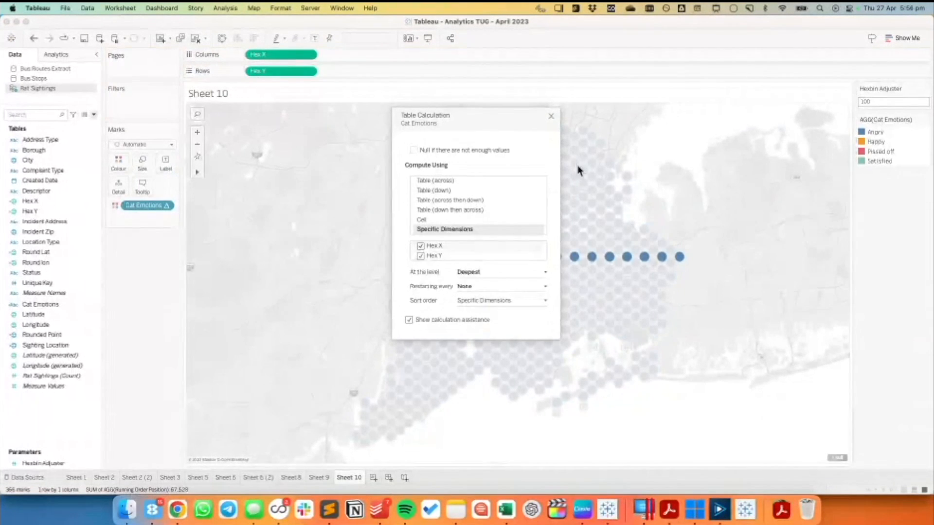
left_click(551, 117)
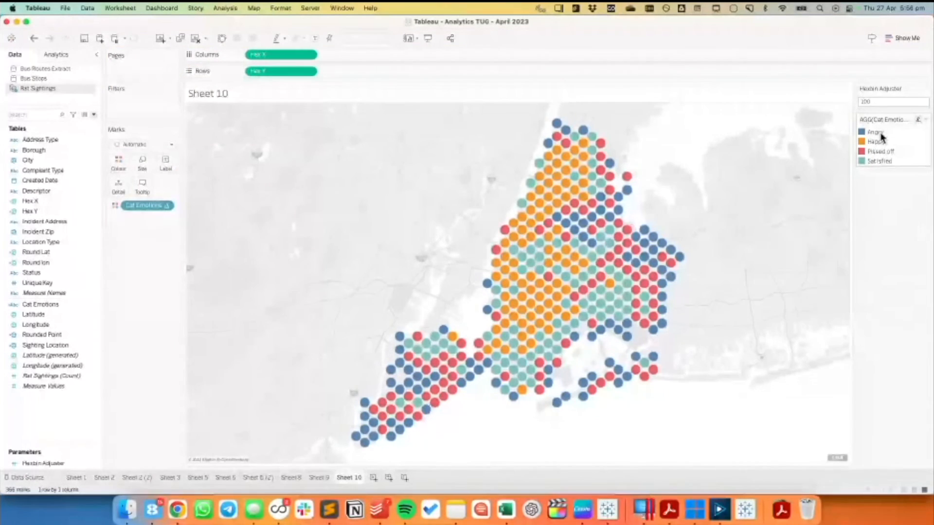
Step: Highlight the Angry, Happy, Pissed off and Satisfied hexbins one after another on the map, and clear the highlight
left_click(877, 132)
left_click(887, 143)
left_click(889, 154)
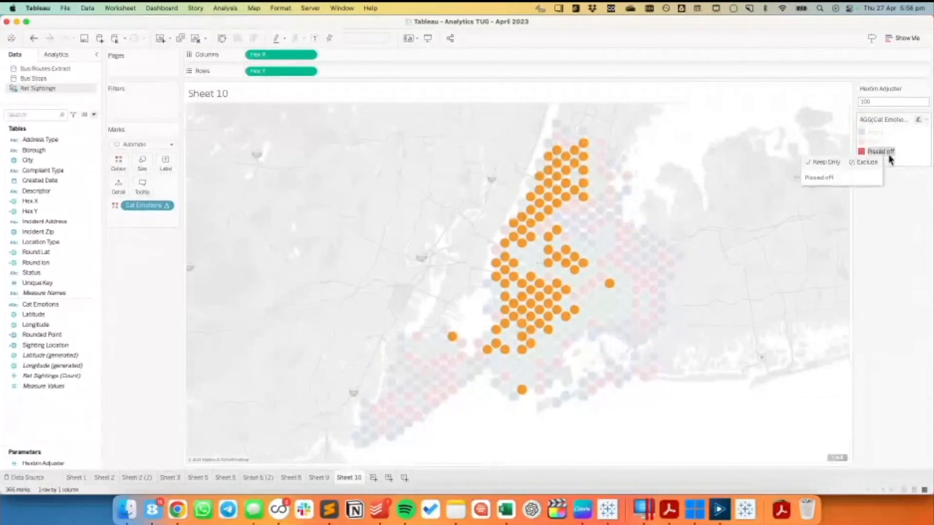
left_click(889, 162)
left_click(892, 208)
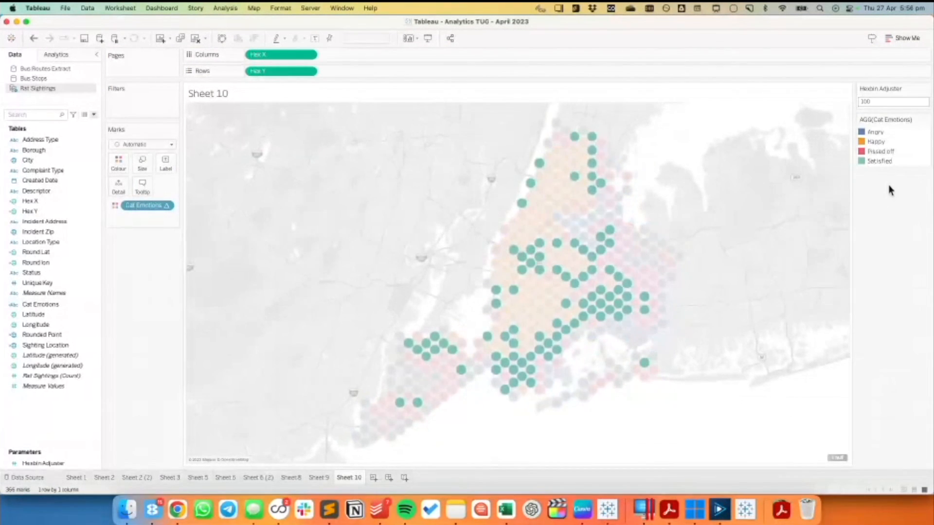
Step: Reorder the Cat Emotions colour legend to Happy, Satisfied, Pissed off, Angry
left_click(877, 139)
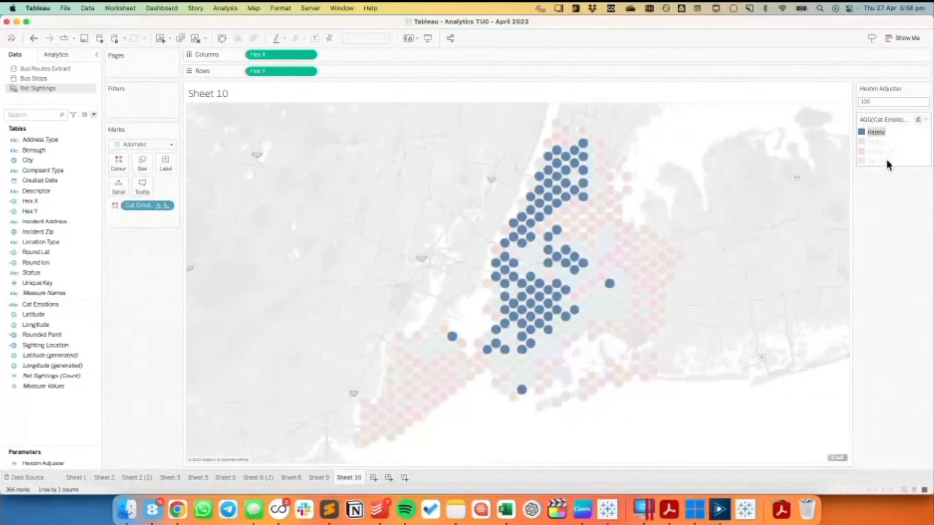
mouse_move(884, 137)
left_mouse_down()
mouse_move(884, 161)
mouse_move(883, 148)
left_mouse_up()
left_click(911, 160)
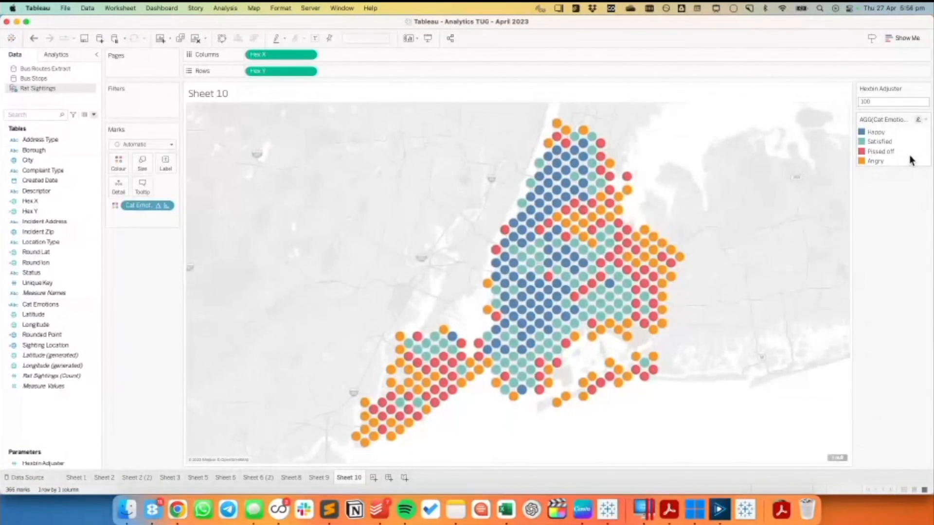
Step: Highlight the Happy hexbins and clear the highlight, and set the mark type to Shape with Cat Emotions encoded by shape
left_click(872, 133)
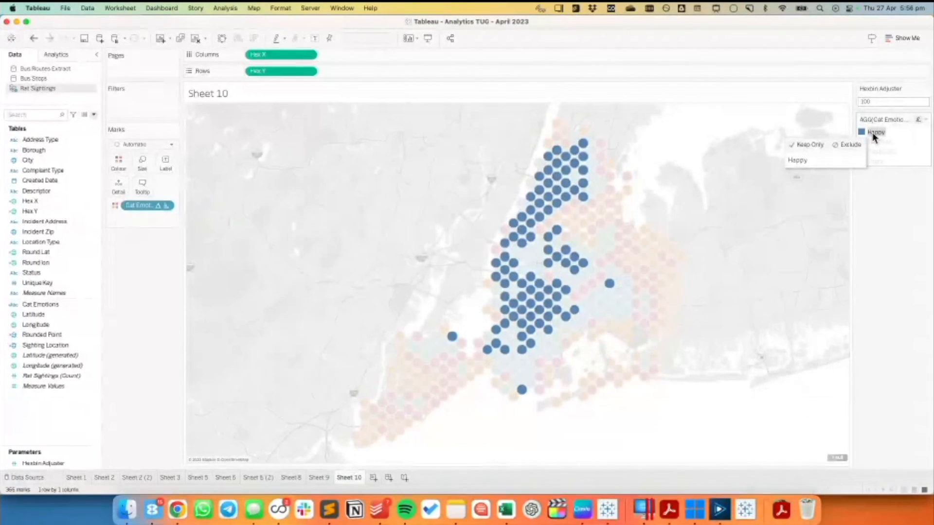
left_click(872, 132)
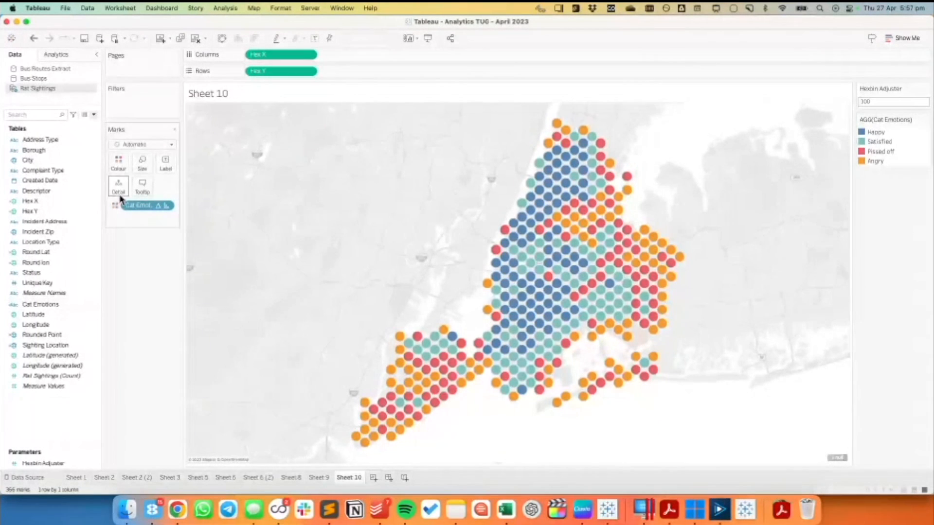
left_click(126, 144)
left_click(129, 225)
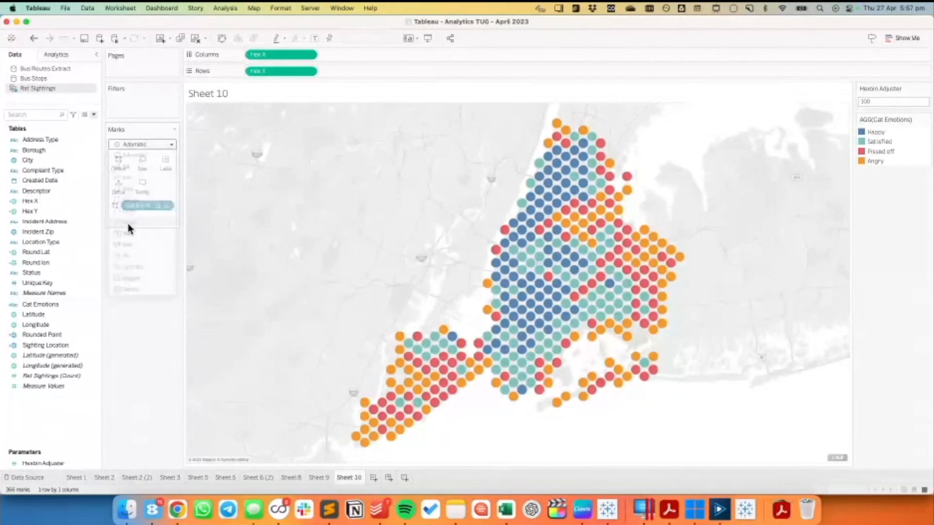
left_click(116, 206)
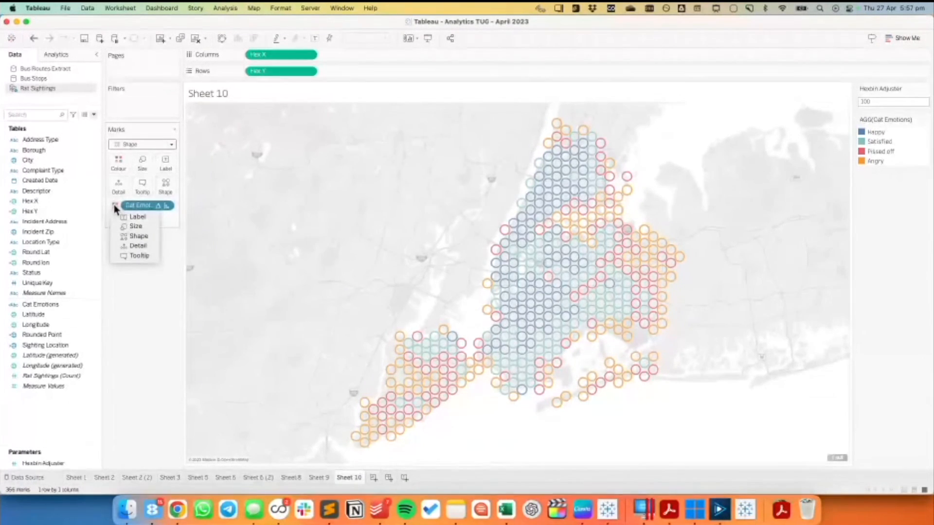
left_click(133, 236)
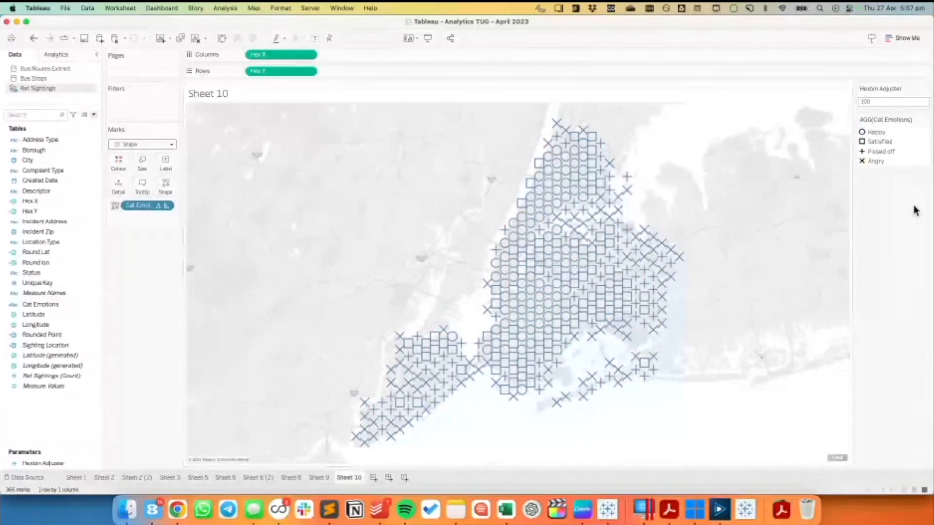
Step: Assign the Cats palette's heart-eyed cat to Happy, grinning cat to Satisfied, wry cat to Pissed off and weary cat to Angry, and enlarge the marks
left_click(166, 188)
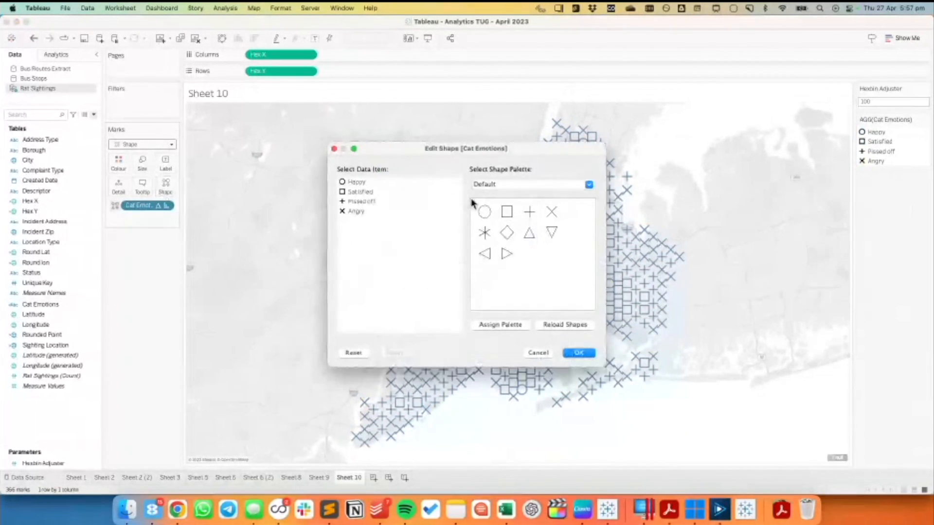
left_click(523, 186)
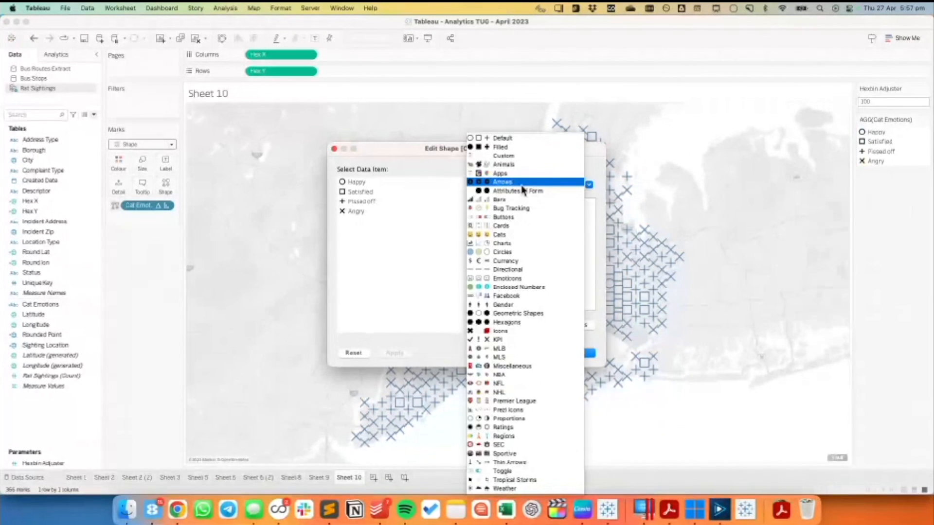
left_click(514, 235)
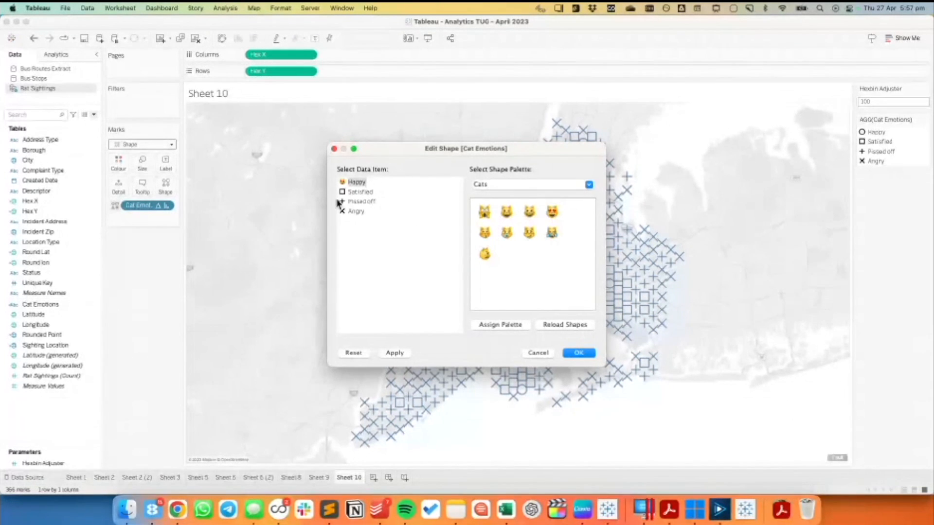
left_click(364, 192)
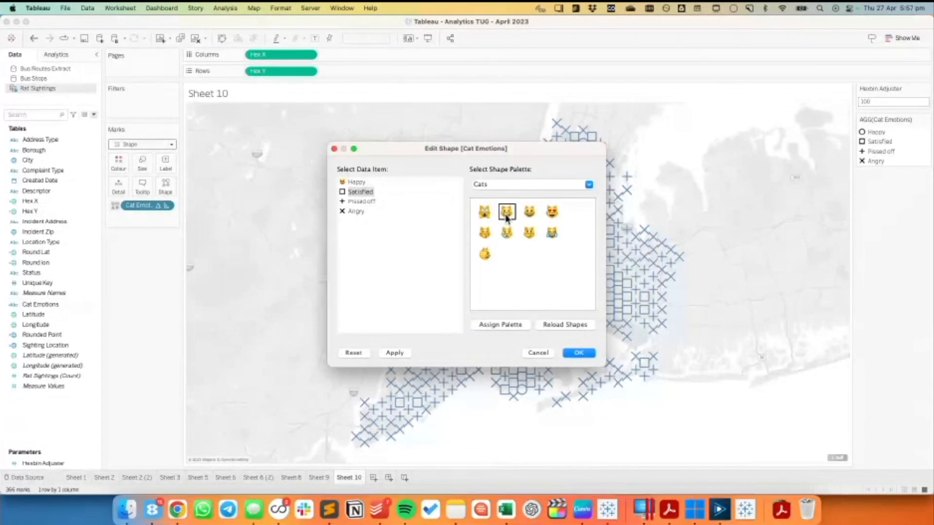
left_click(359, 204)
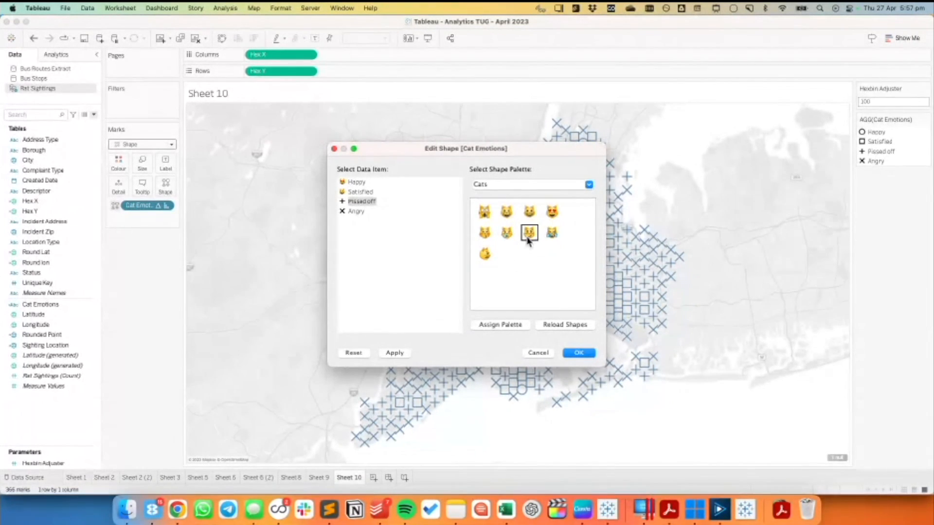
left_click(527, 239)
left_click(356, 211)
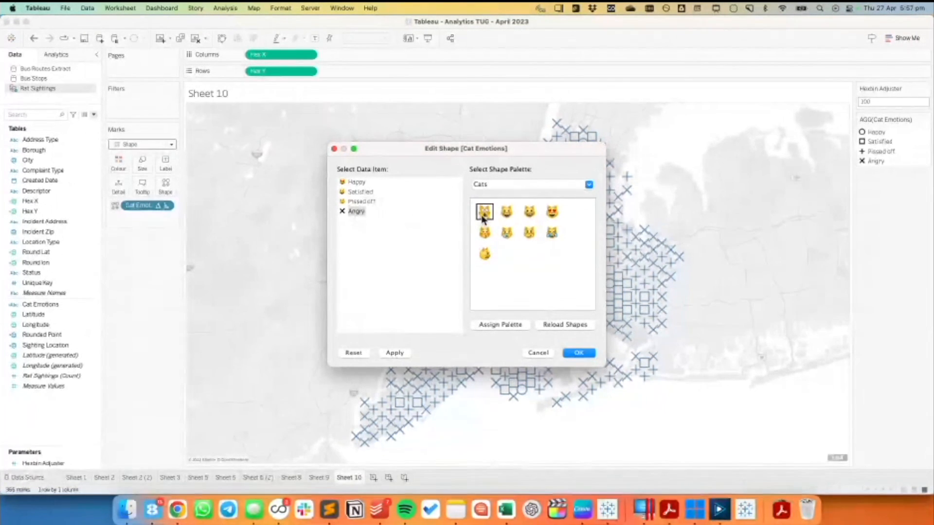
left_click(506, 232)
left_click(589, 352)
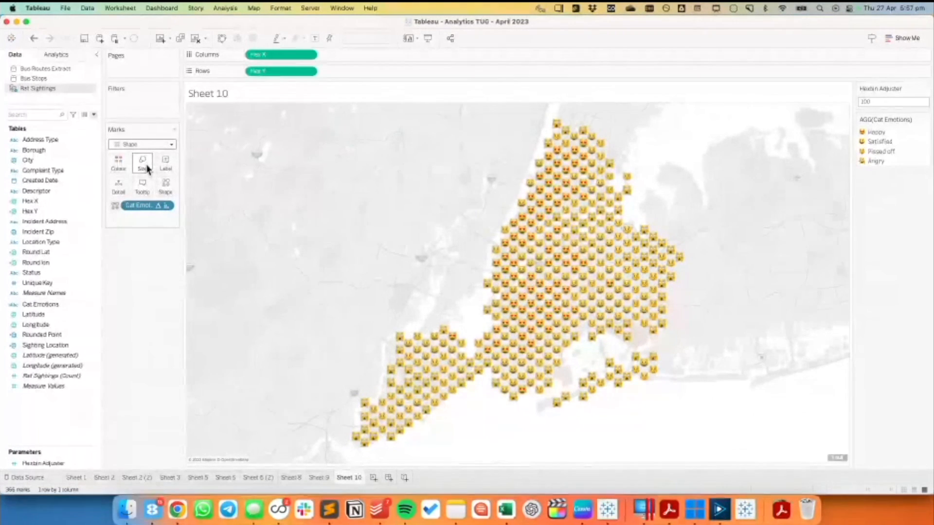
left_click_drag(185, 189, 187, 189)
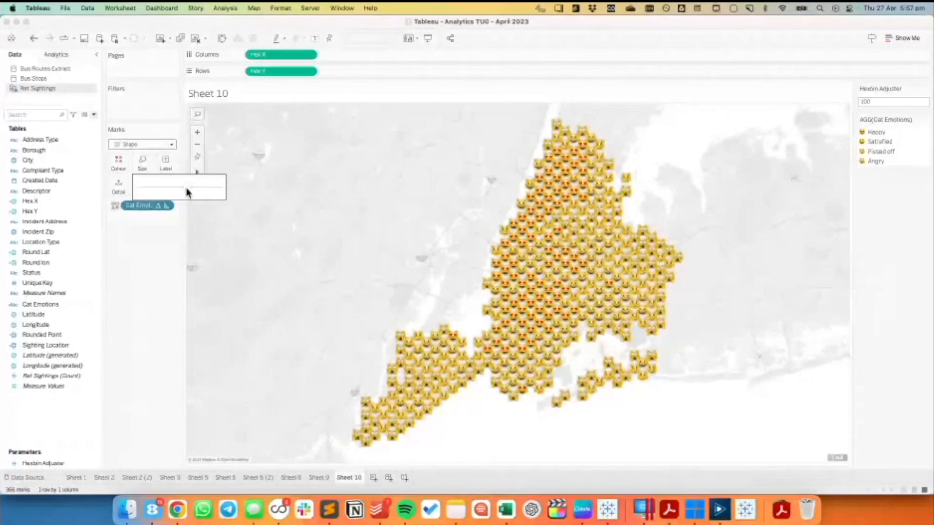
Step: Turn on legend highlighting and highlight the Happy, Satisfied, Pissed off and Angry cat marks one after another
left_click(881, 135)
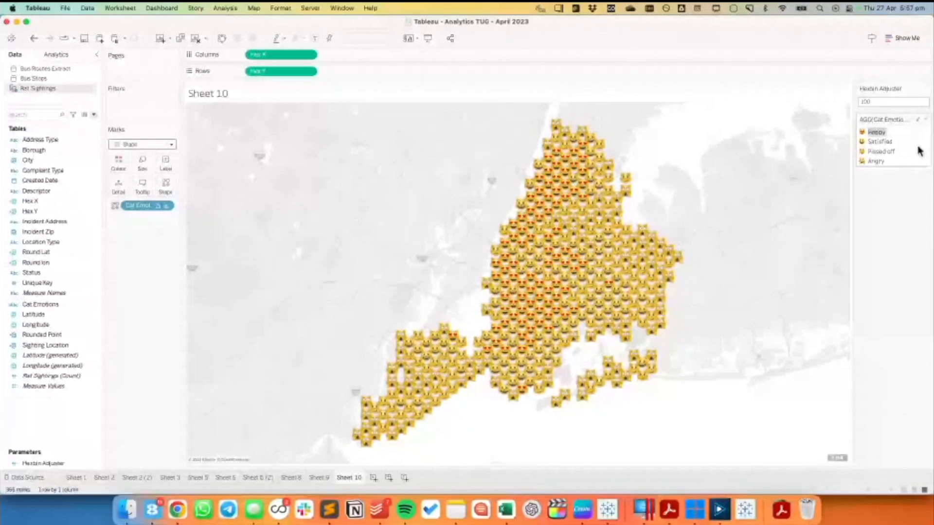
left_click(918, 120)
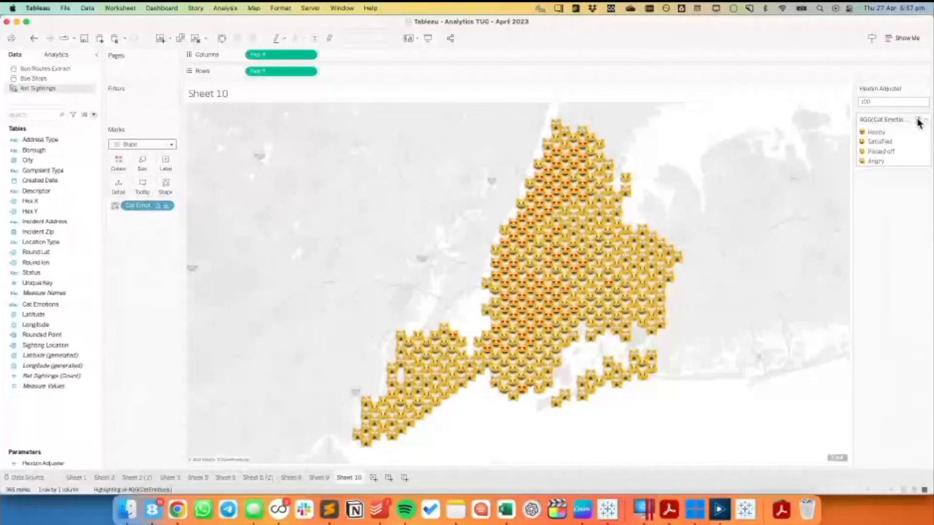
left_click(879, 133)
left_click(880, 141)
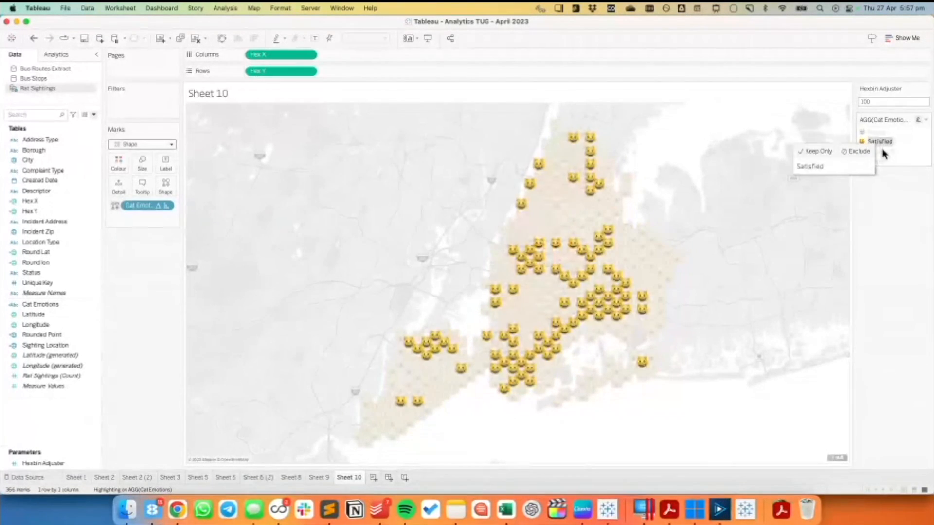
left_click(881, 151)
left_click(875, 161)
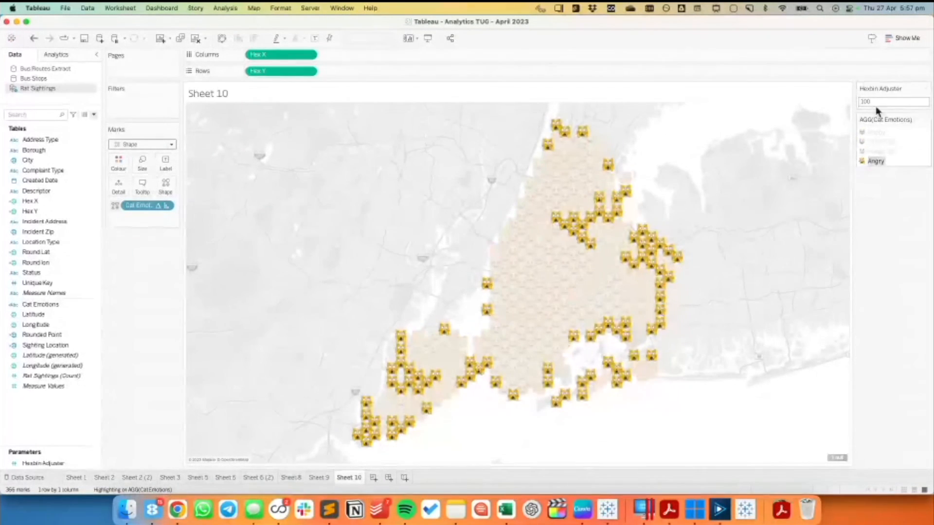
Step: Set the Hexbin Adjuster parameter to 50, clear the Angry highlight and enlarge the cat marks
double_click(875, 102)
key("Return")
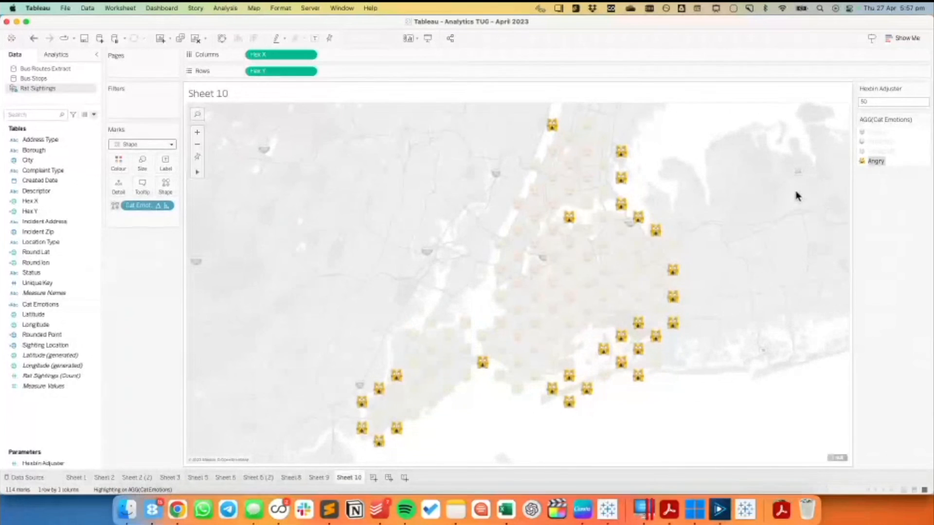
left_click(798, 198)
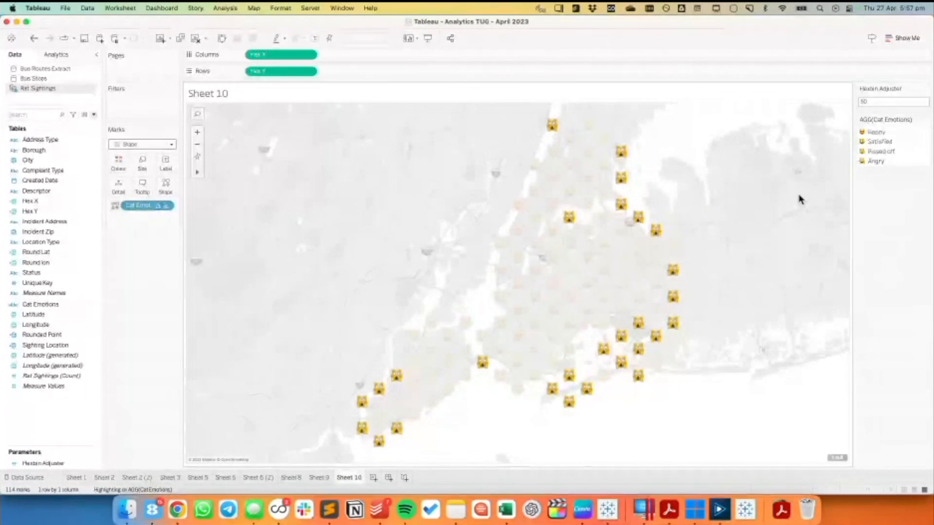
left_click(142, 164)
left_click_drag(196, 187, 196, 187)
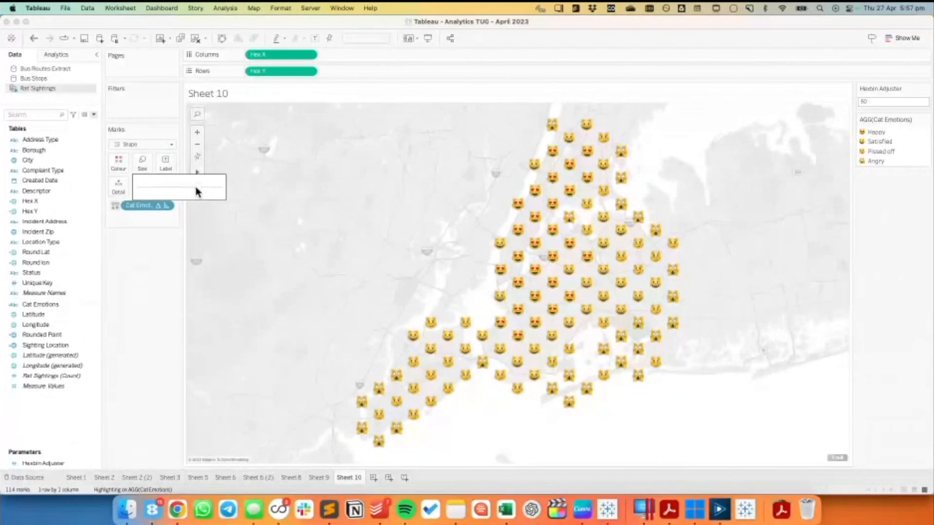
Step: Highlight the Satisfied and Pissed off cat marks in turn, and clear the highlight
left_click(878, 141)
left_click(880, 151)
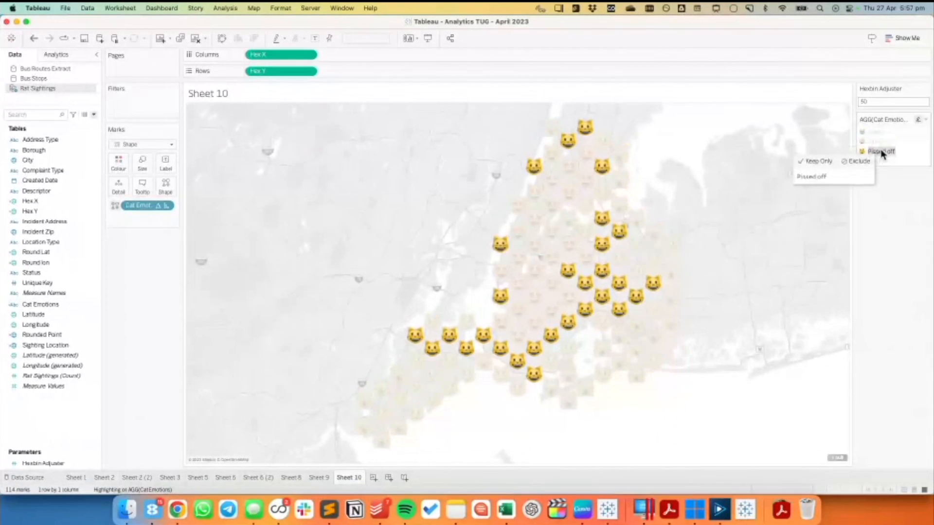
left_click(885, 152)
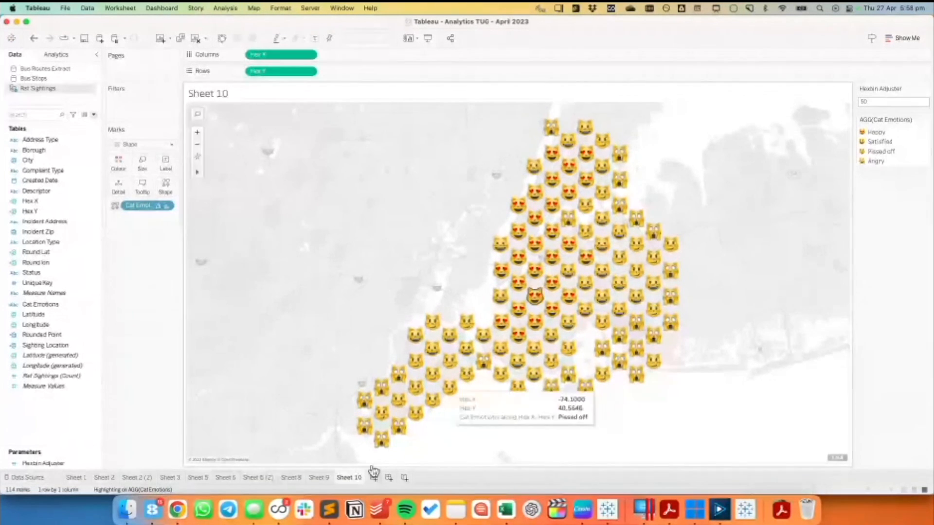
Step: Duplicate Sheet 10 and turn the copy's marks into plain yellow circles with Cat Emotions on detail
right_click(351, 481)
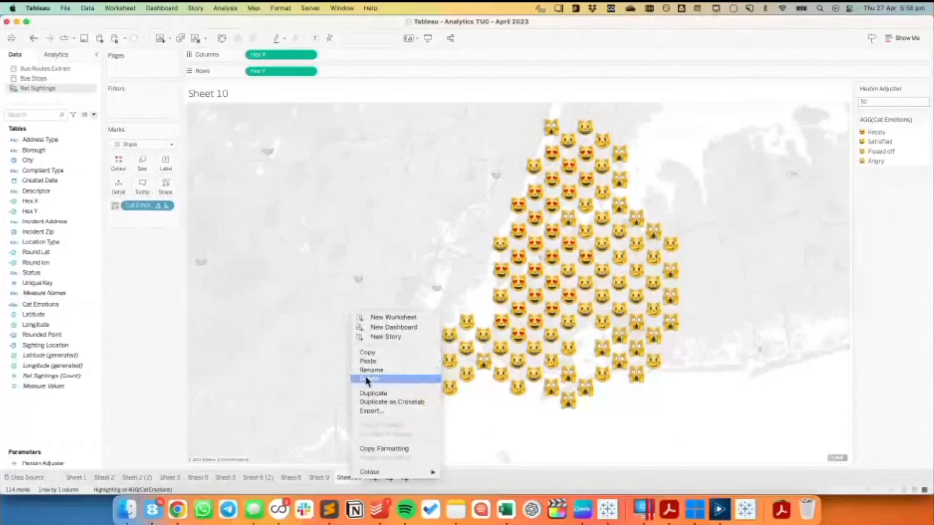
left_click(373, 394)
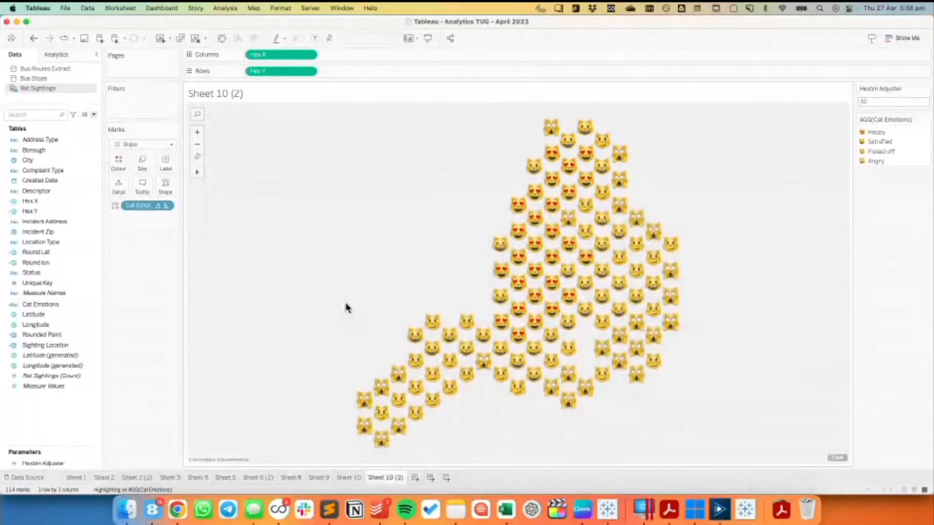
left_click(114, 206)
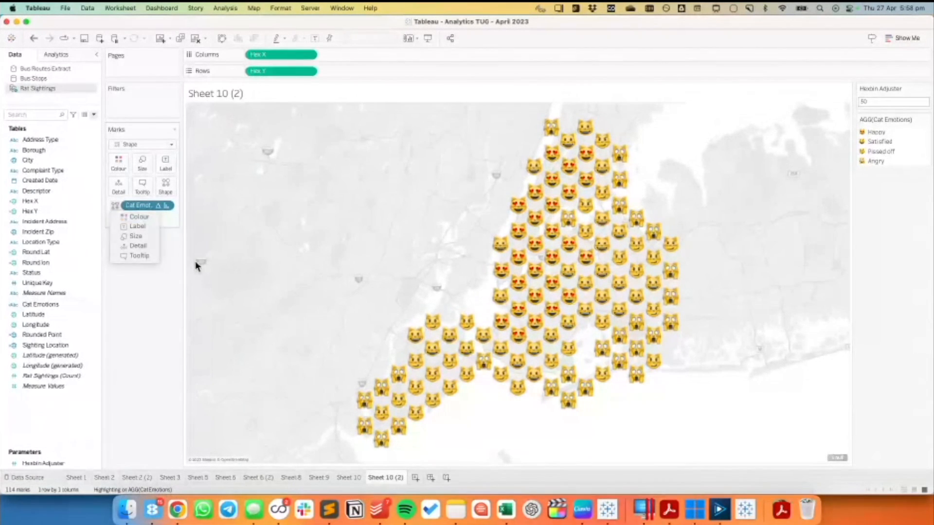
left_click(139, 145)
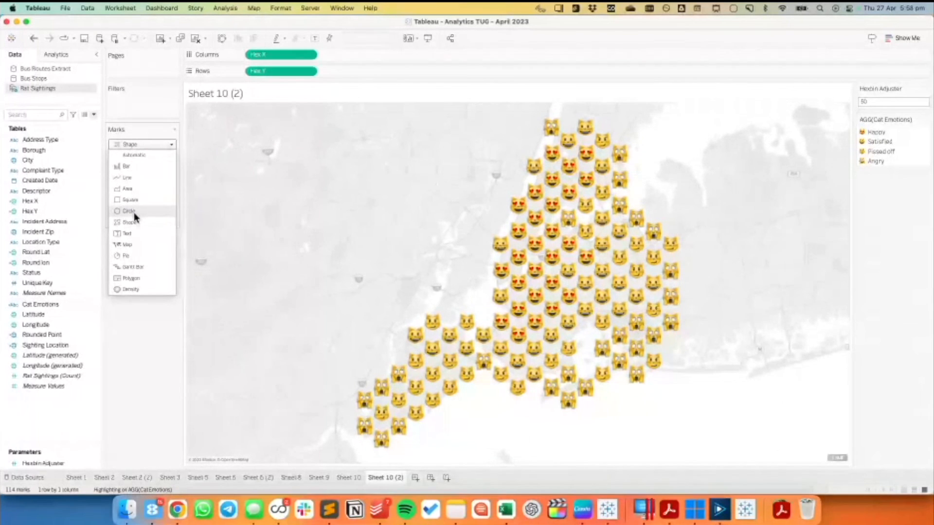
left_click(129, 211)
left_click(119, 167)
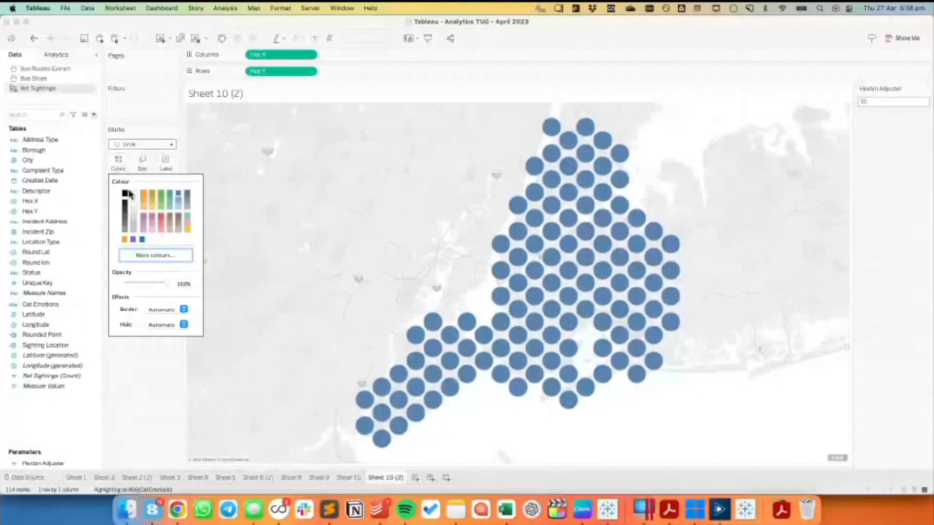
left_click(151, 205)
left_click(345, 223)
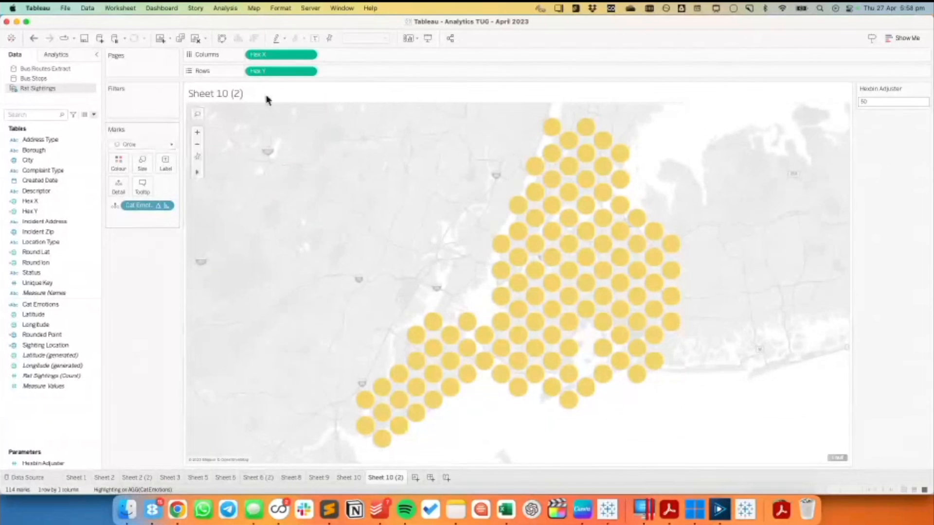
Step: Add a second Hex Y to the rows and combine both maps as a dual axis
left_click_drag(277, 71, 341, 73)
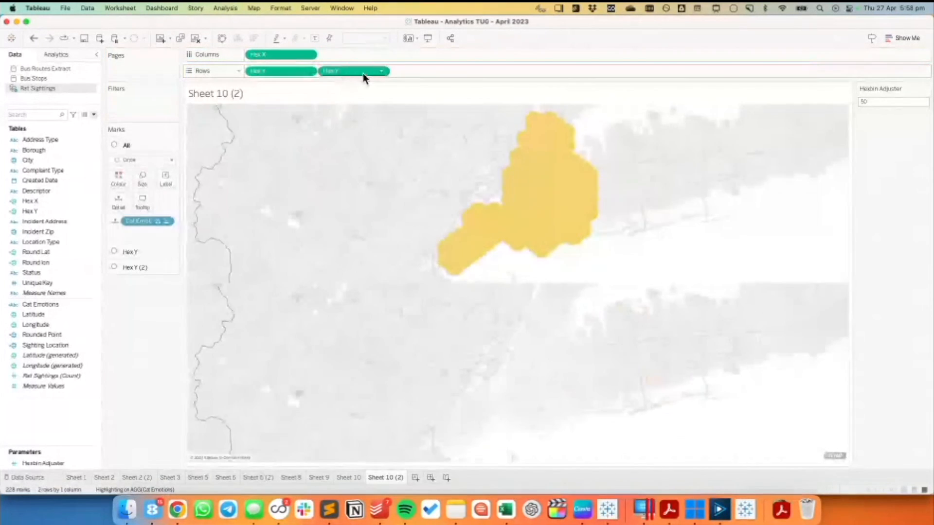
left_click(381, 72)
left_click(367, 214)
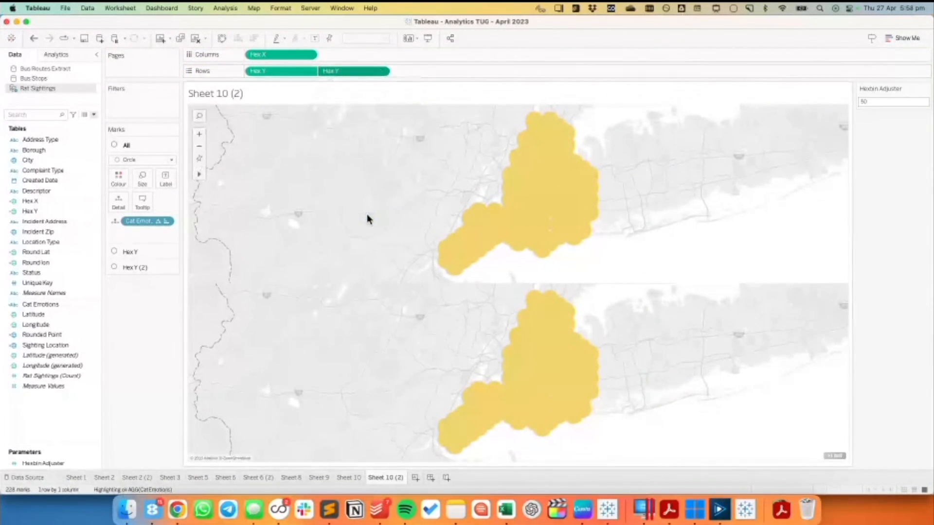
Step: Change the second Hex Y layer's mark type to Shape and encode its Cat Emotions field by shape
left_click(136, 267)
left_click(135, 193)
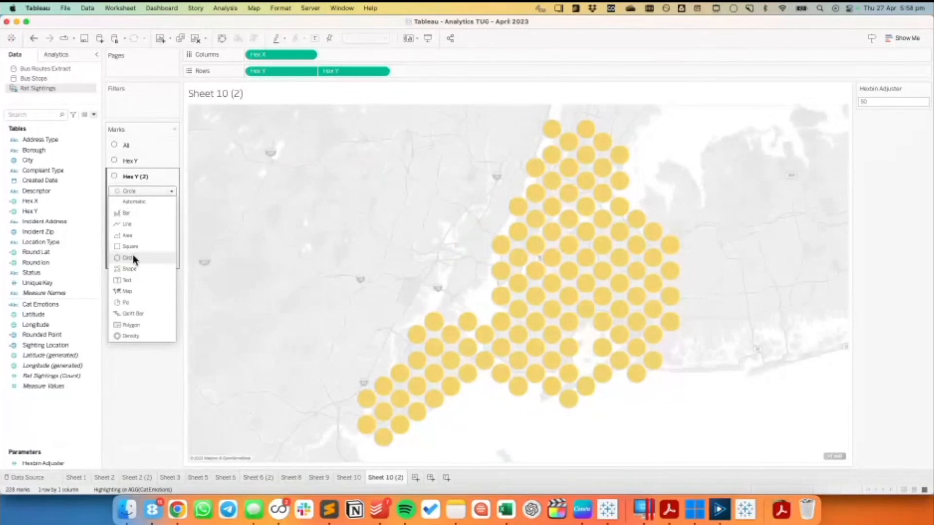
left_click(133, 269)
left_click(116, 252)
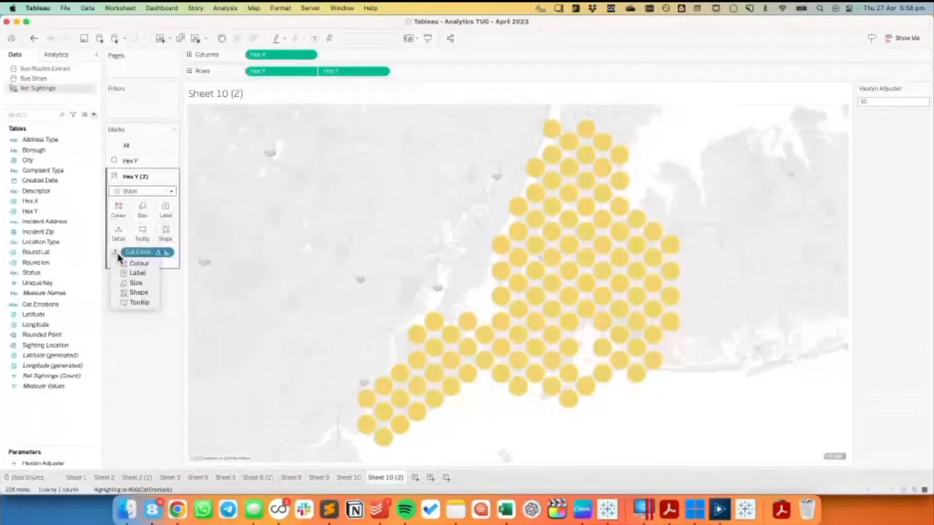
left_click(137, 293)
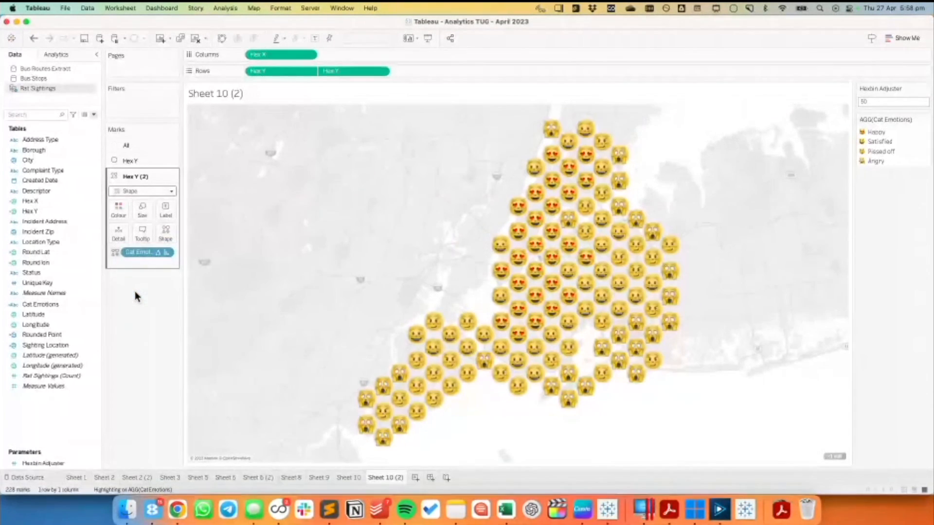
Step: Duplicate the Cat Emotions field and replace the original with the copy as the second Hex Y layer's shape encoding
right_click(44, 305)
left_click(80, 160)
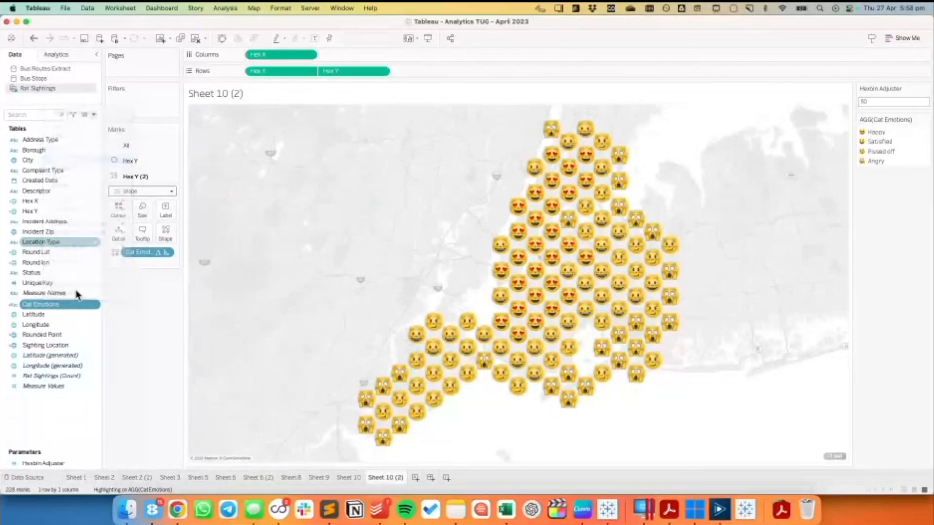
left_click_drag(57, 316, 156, 258)
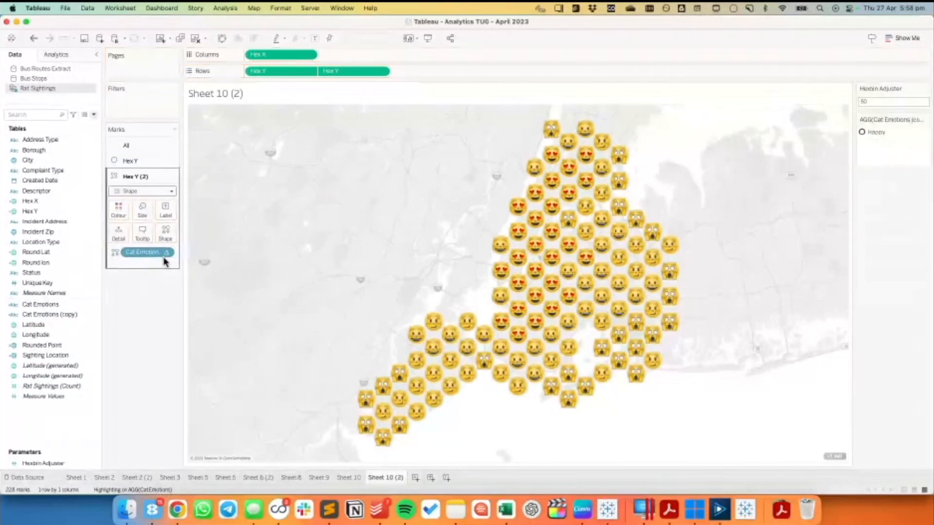
Step: Try computing the second Hex Y layer's Cat Emotions (copy) shape field by Cell
left_click(166, 252)
mouse_move(175, 348)
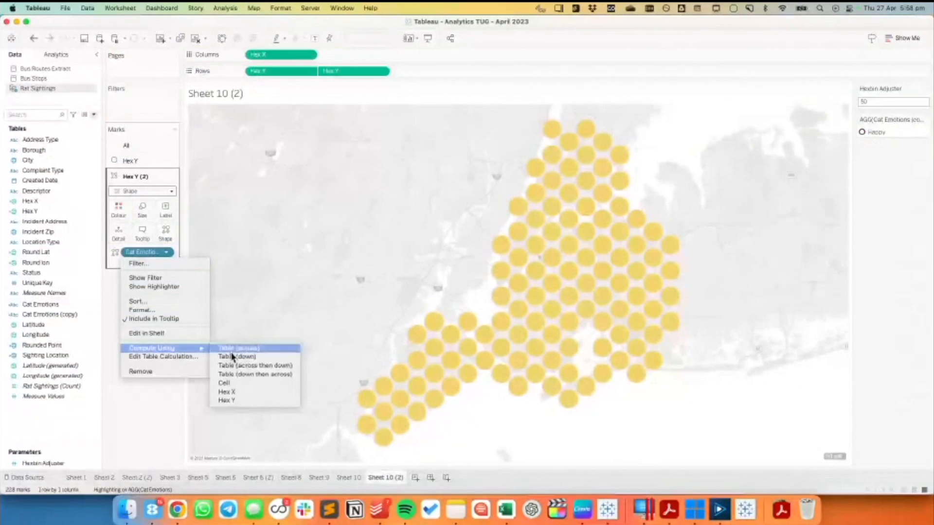
left_click(243, 384)
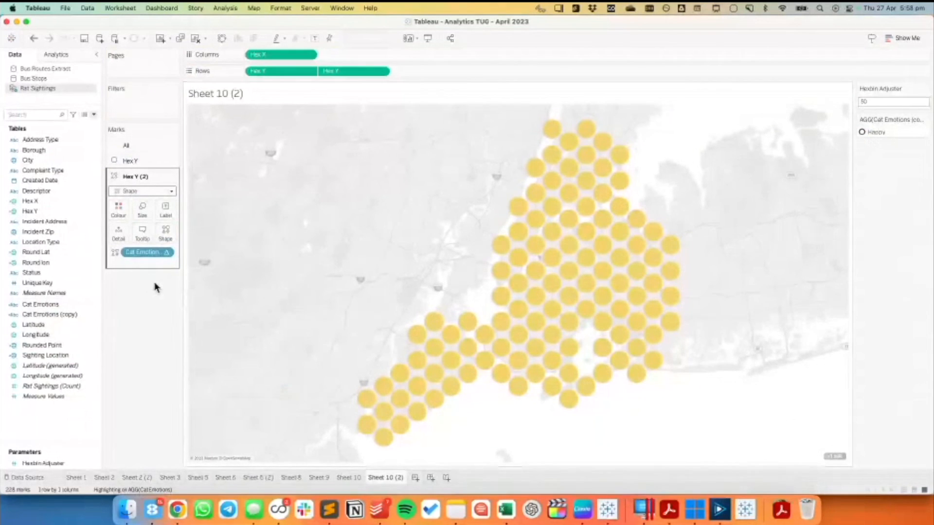
Step: Set the Cat Emotions (copy) table calculation to compute using specific dimensions, with Hex X and Hex Y included
left_click(168, 252)
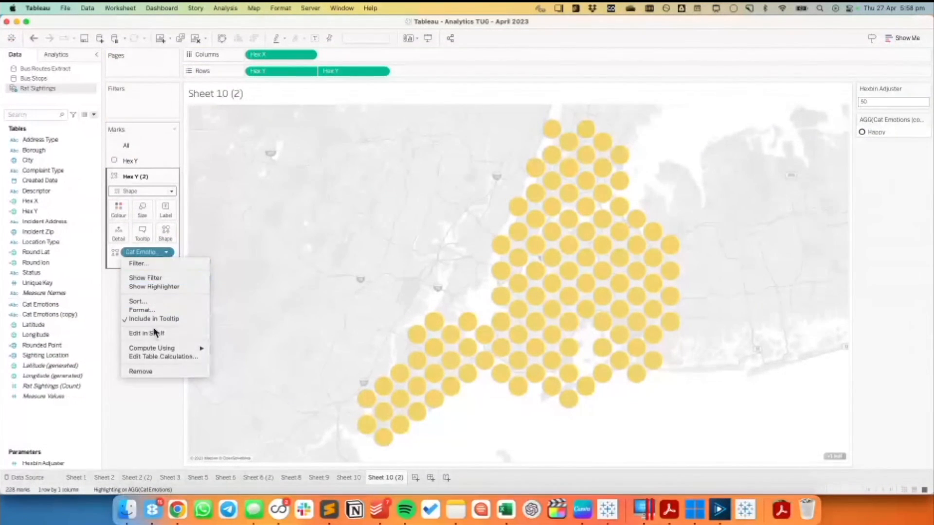
left_click(156, 354)
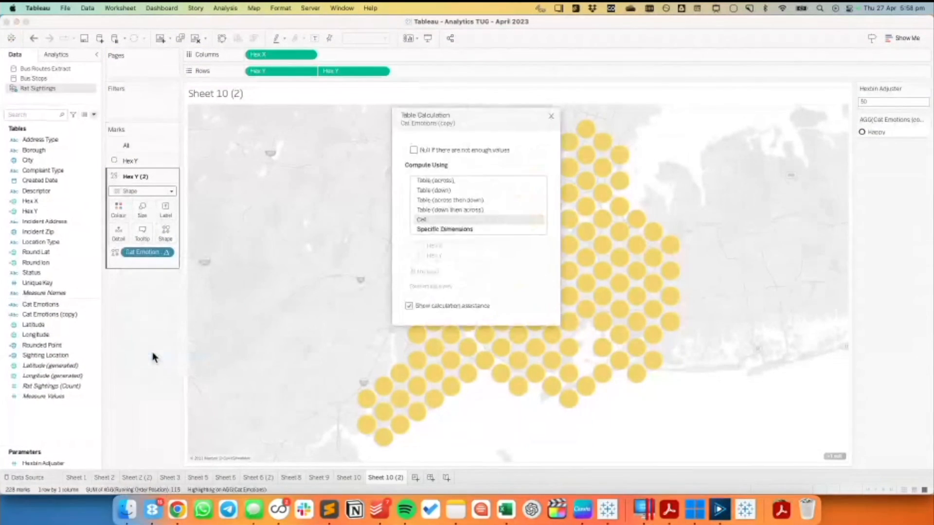
left_click(428, 230)
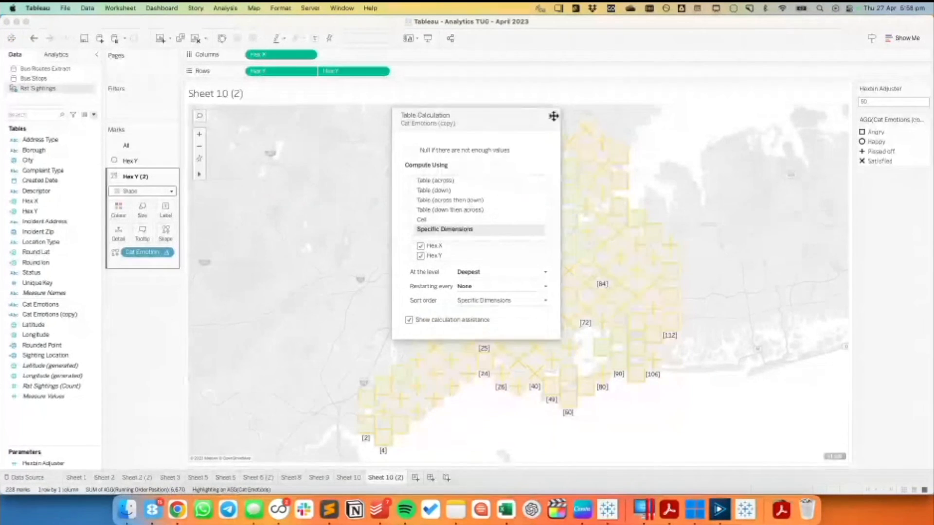
left_click(551, 116)
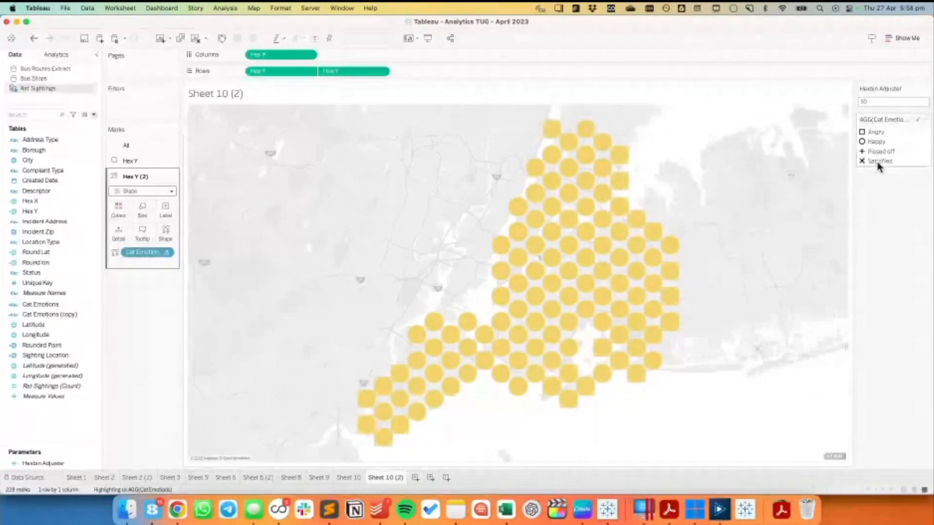
Step: Assign Emoticons palette shapes to Cat Emotions (copy): grinning for Angry, smiling for Happy, neutral for Pissed off and sad for Satisfied
double_click(909, 162)
left_click(496, 184)
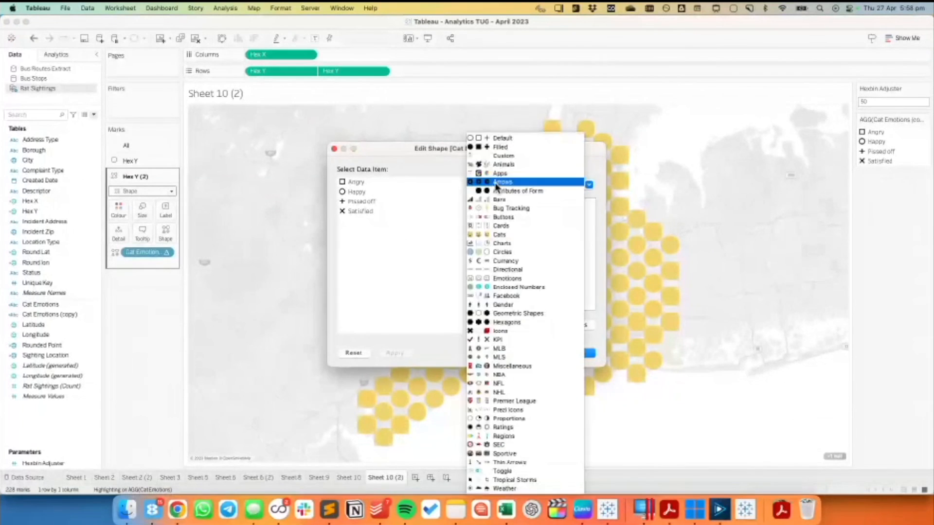
left_click(518, 278)
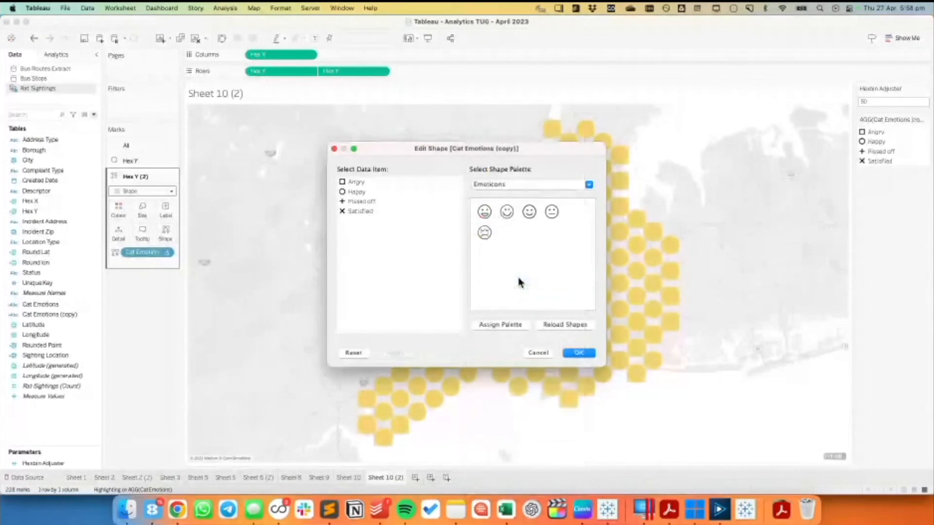
left_click(489, 215)
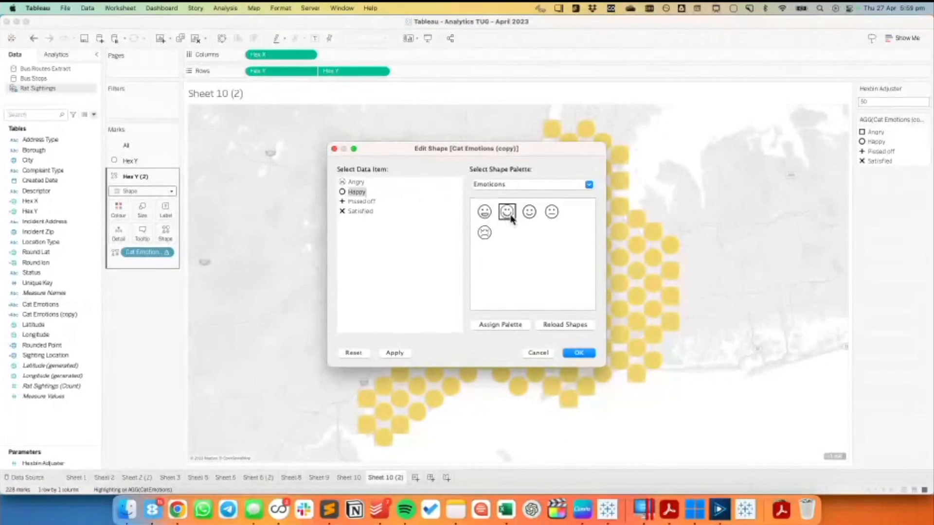
left_click(528, 213)
left_click(550, 214)
left_click(374, 212)
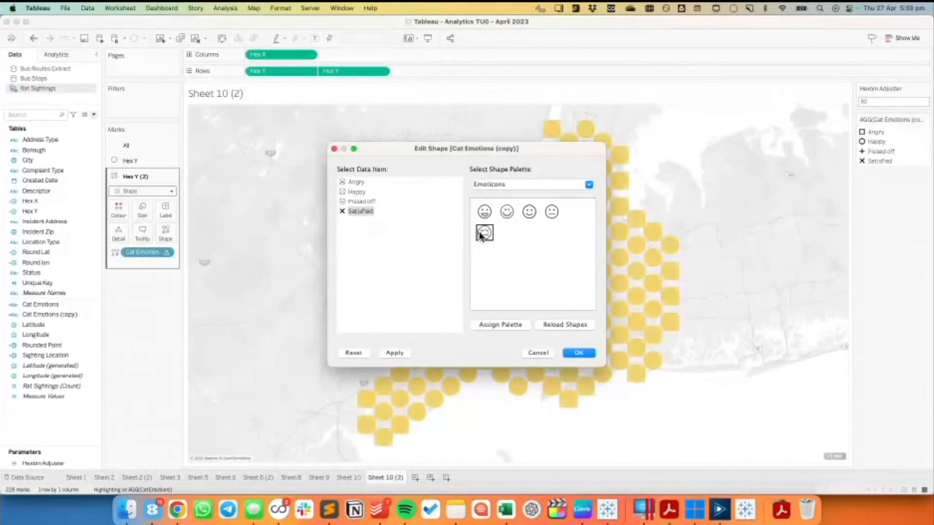
left_click(482, 234)
left_click(579, 353)
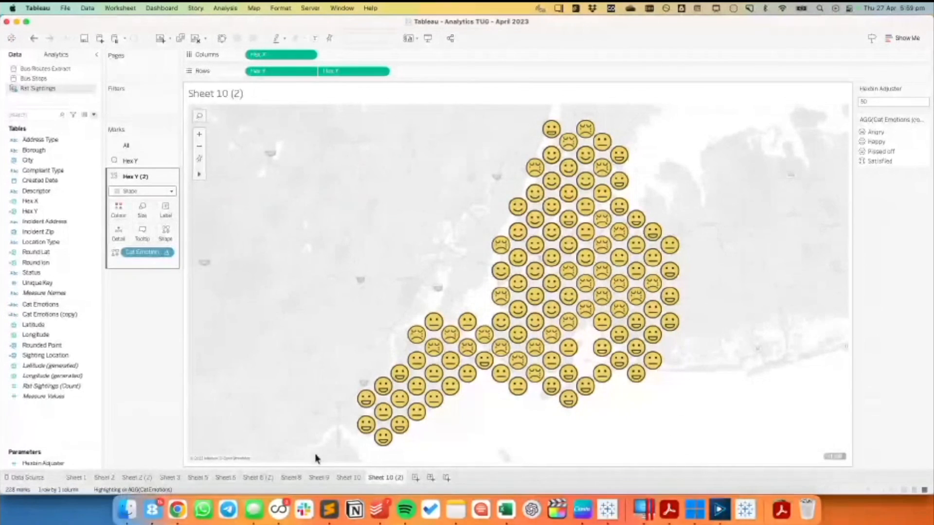
Step: Review the rounded-coordinate rat sightings map on Sheet 9 and return to Sheet 10 (2)
left_click(341, 478)
left_click(319, 478)
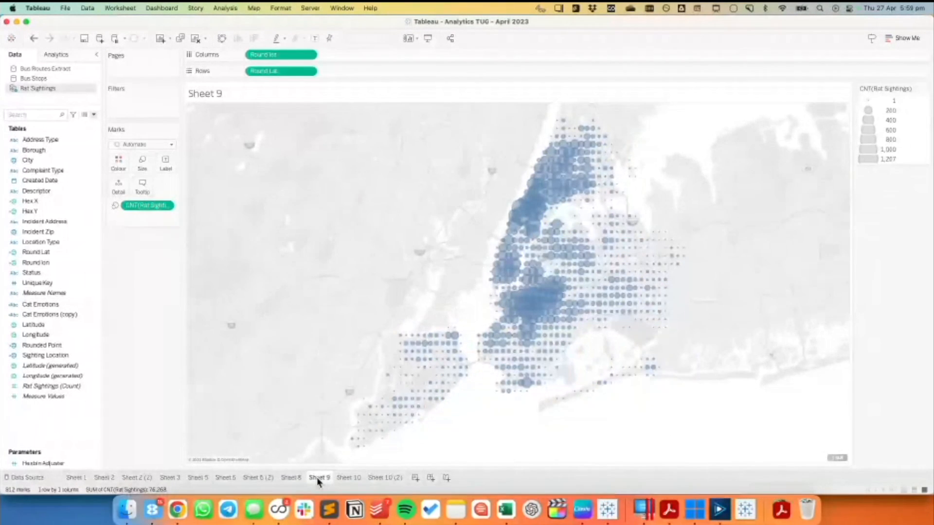
left_click(384, 477)
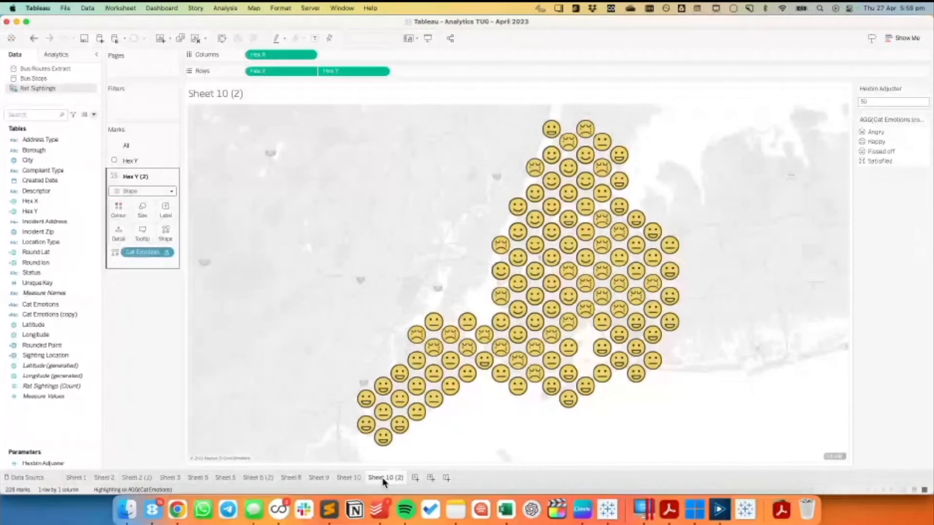